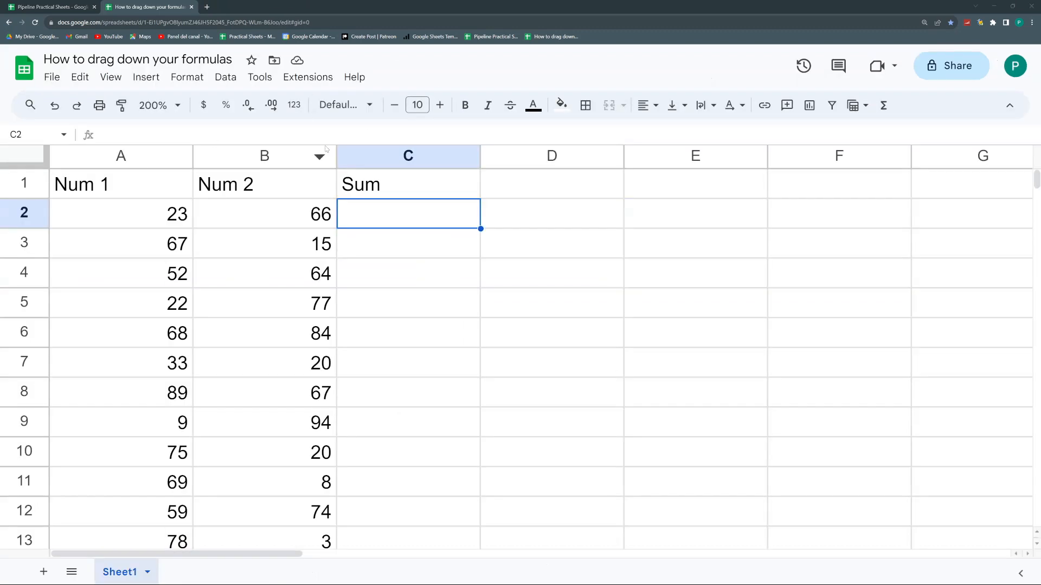
# Fit columns A and B to their contents, and widen both slightly.
pyautogui.doubleClick(336, 156)
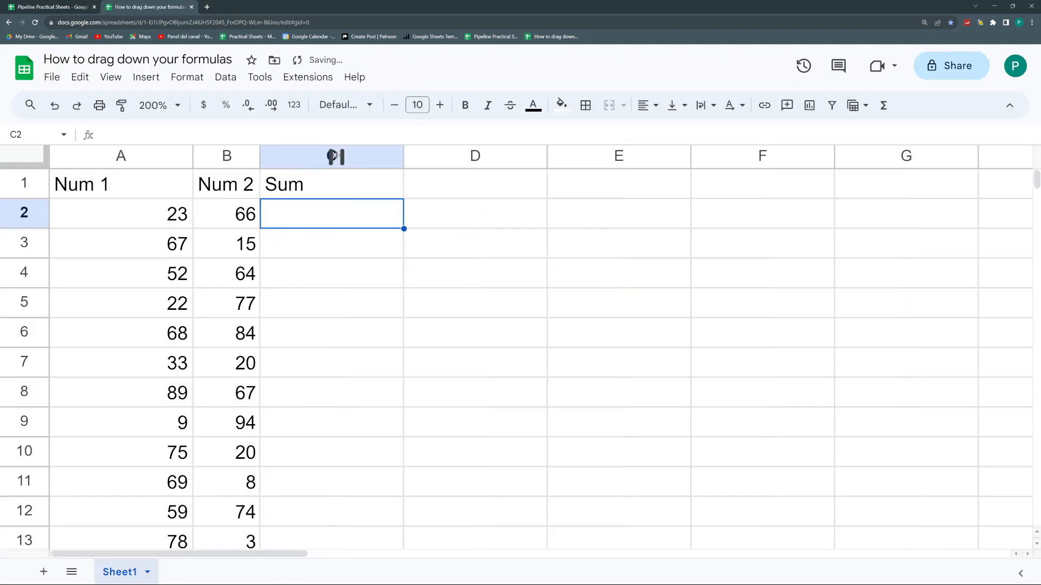
pyautogui.doubleClick(193, 157)
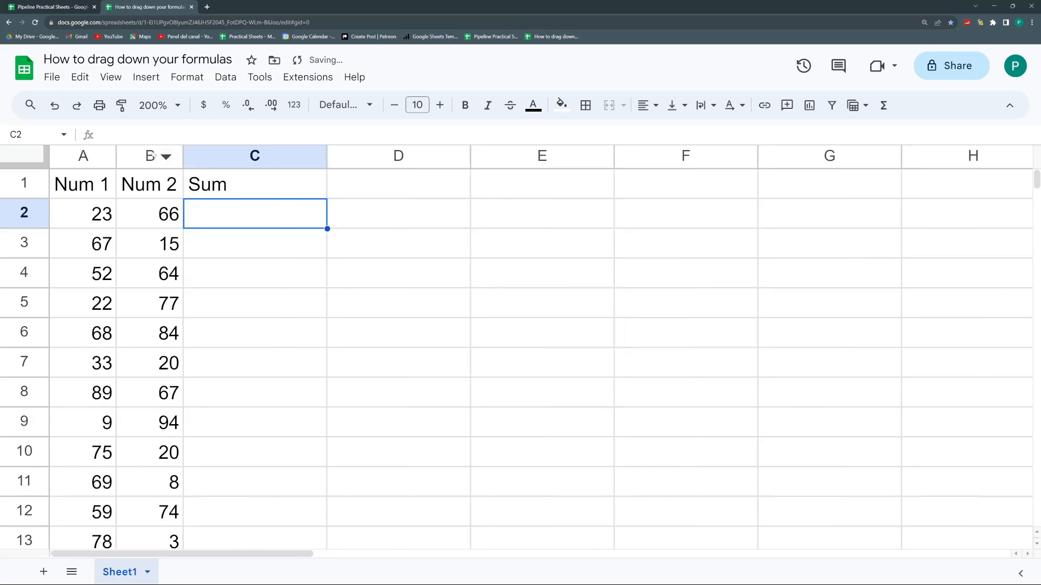
pyautogui.moveTo(117, 159); pyautogui.dragTo(134, 159)
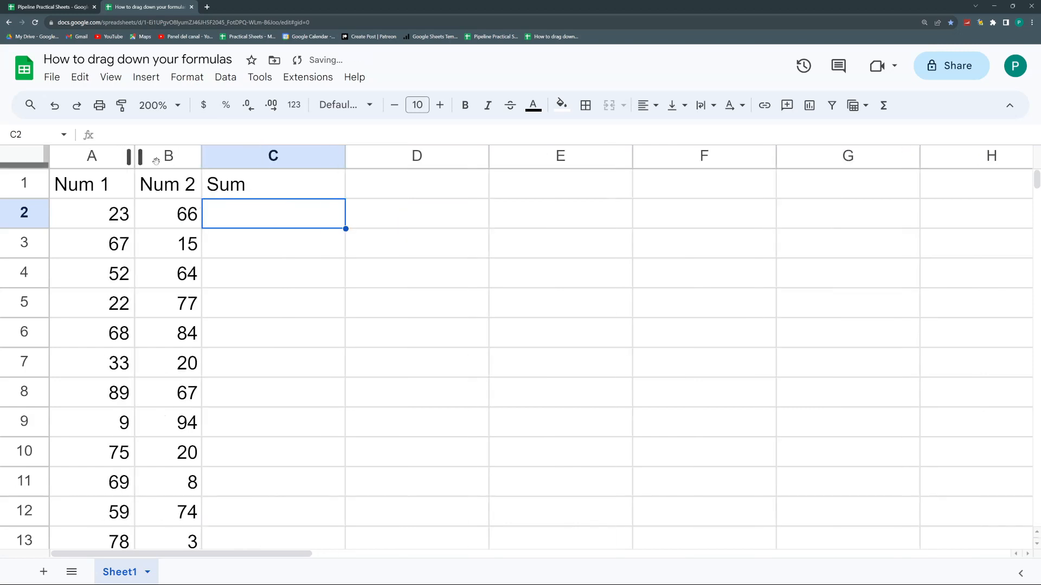
pyautogui.moveTo(202, 158); pyautogui.dragTo(220, 158)
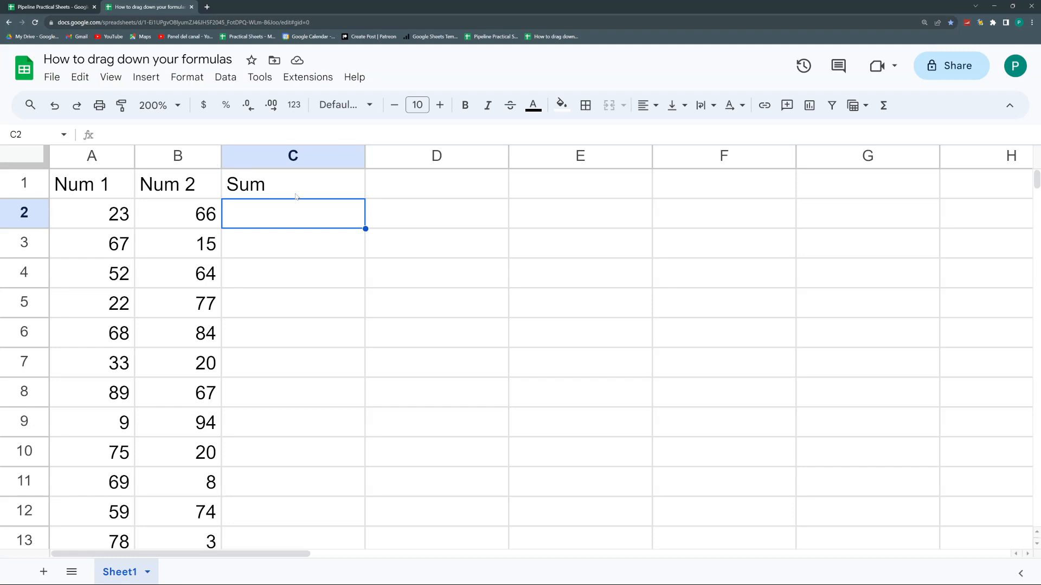
# Enter the formula =A2+A2 in cell C2 under the Sum header.
pyautogui.write('=')
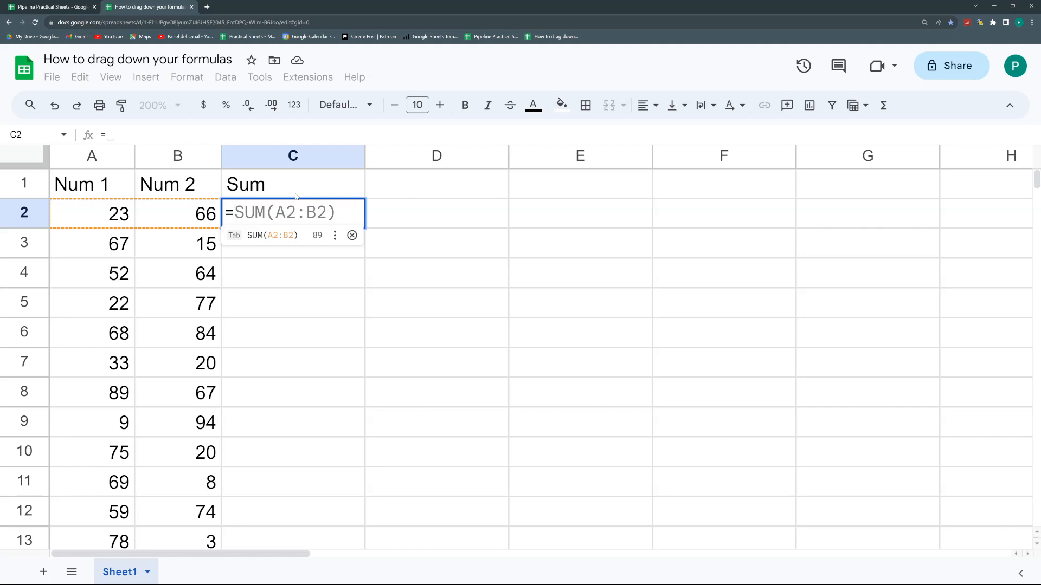
pyautogui.press('Left')
pyautogui.press('Left')
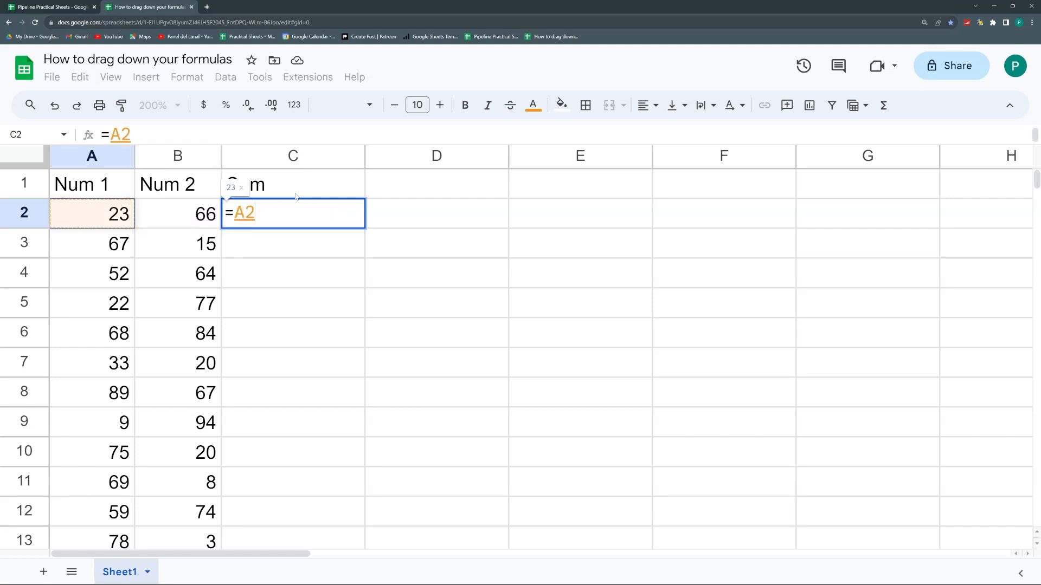
pyautogui.write('+')
pyautogui.press('Left')
pyautogui.press('Left')
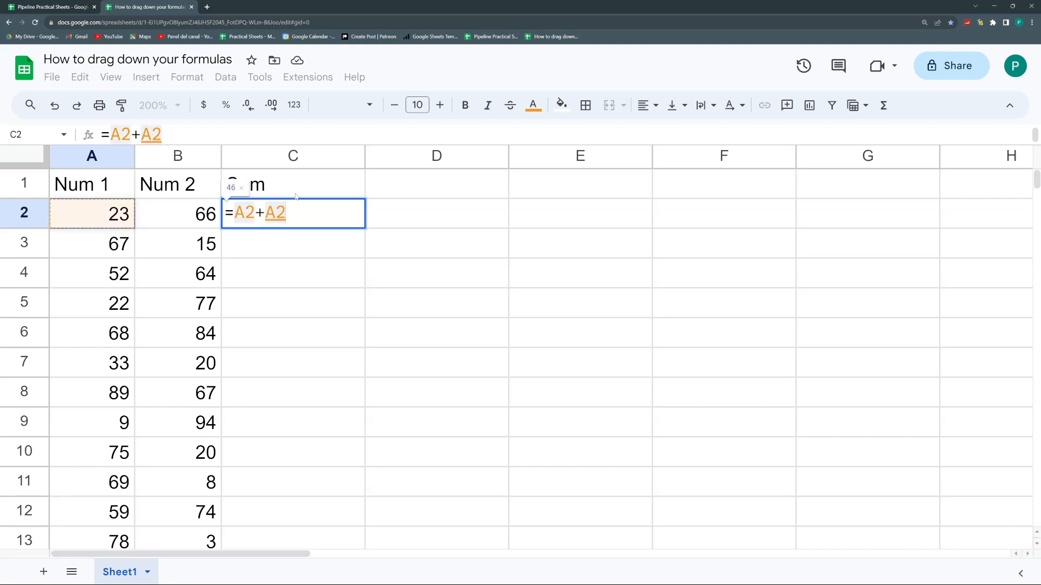
pyautogui.press('Return')
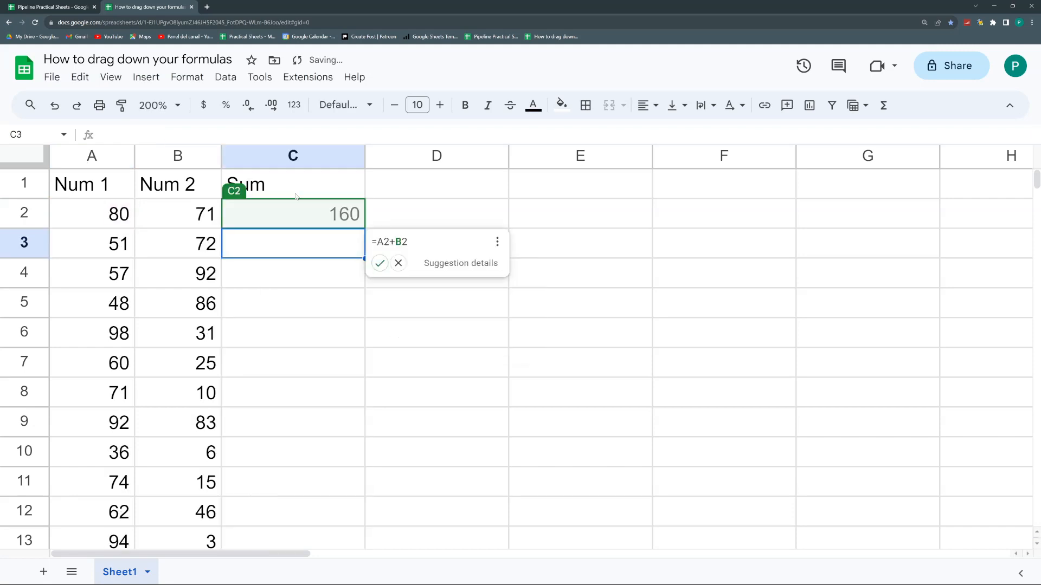
# Dismiss the suggested formula correction and change the formula in C2 to =A2+B2.
pyautogui.hotkey('ctrl', '+')
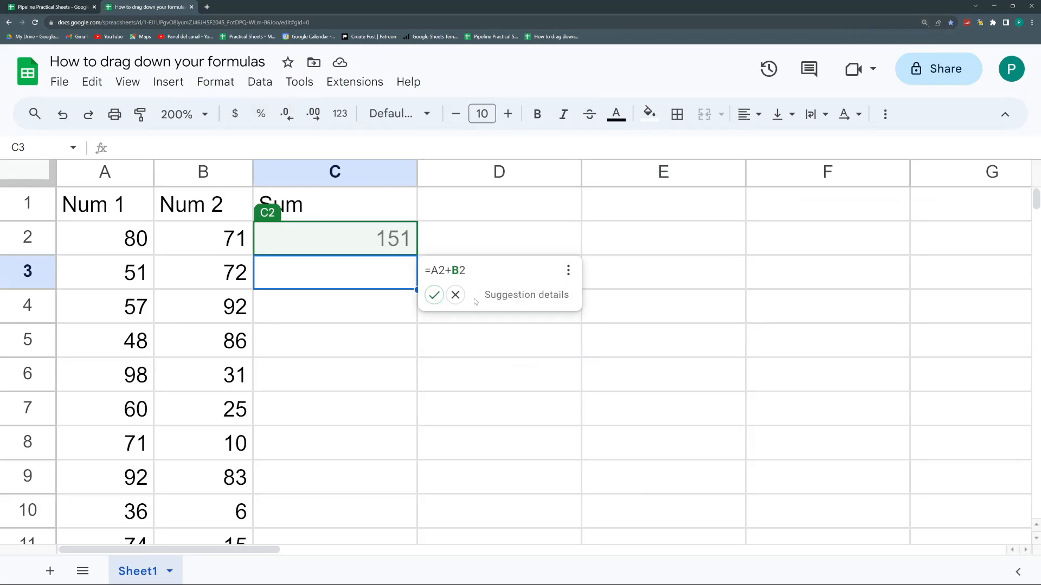
pyautogui.click(456, 295)
pyautogui.click(383, 246)
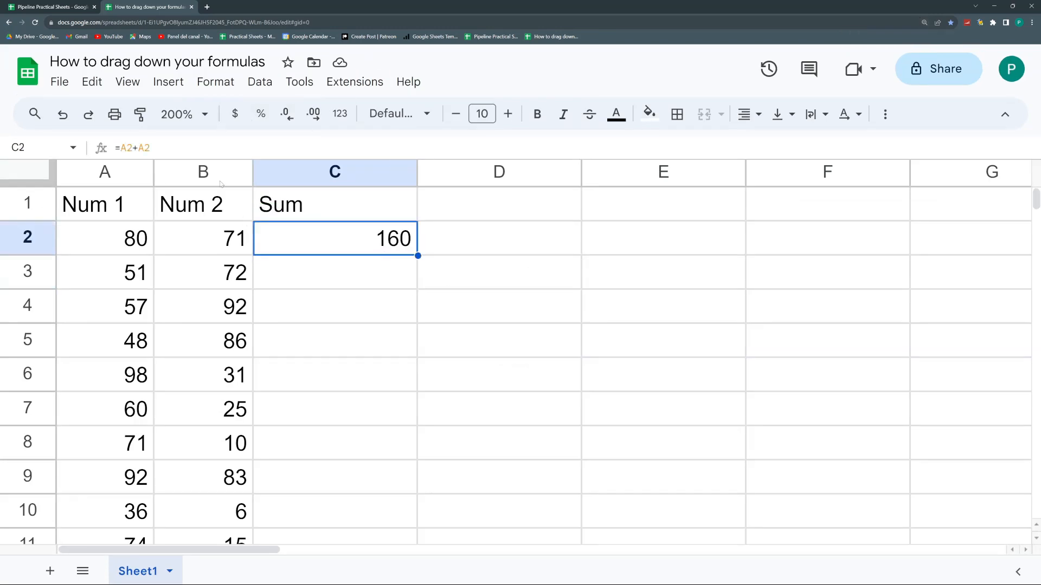
pyautogui.click(148, 150)
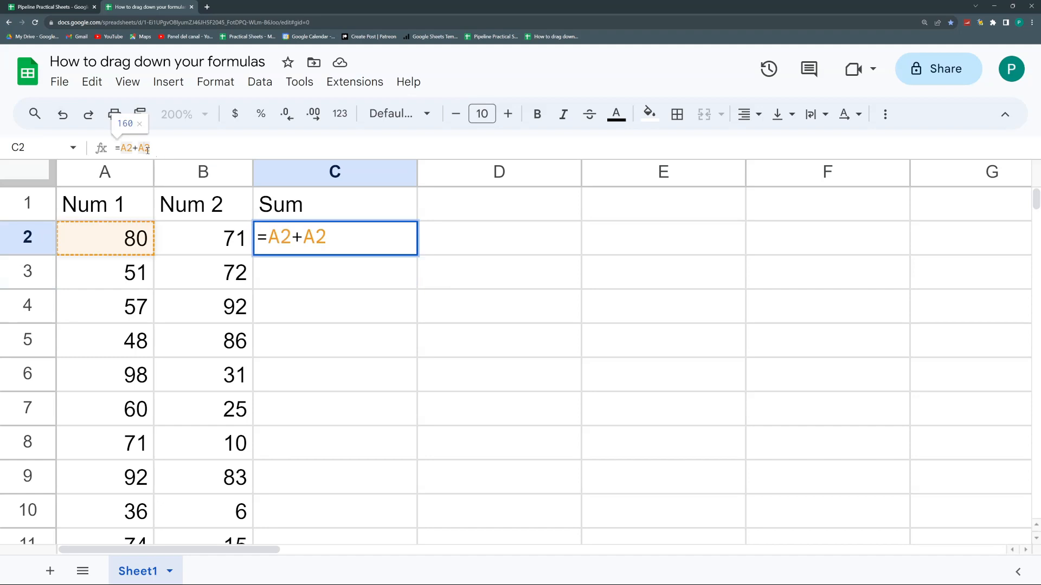
pyautogui.press('BackSpace')
pyautogui.press('BackSpace')
pyautogui.write('B2')
pyautogui.press('Return')
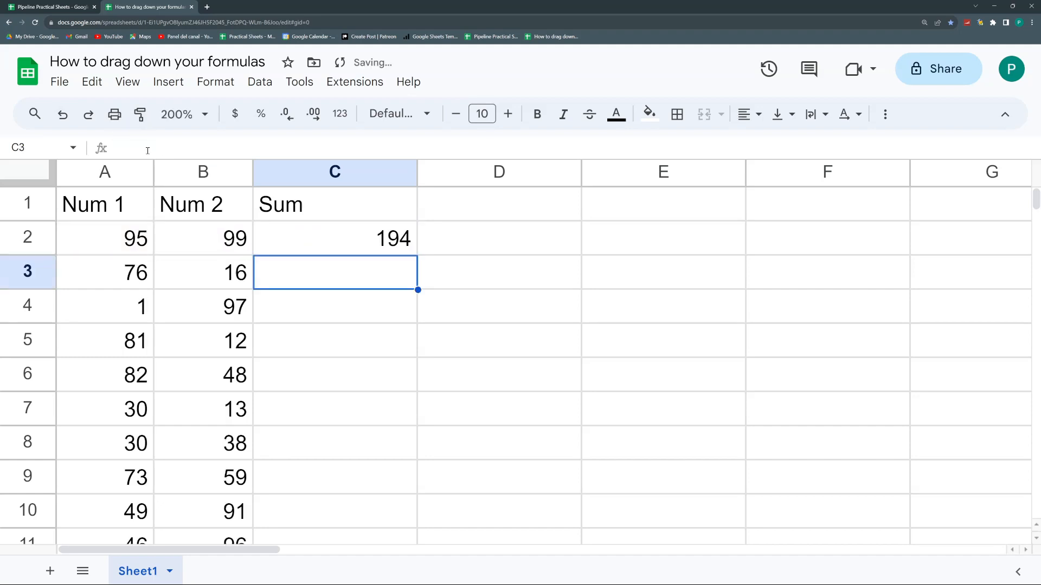
# Resize columns A, B and C to one equal width with extra room around the numbers.
pyautogui.press('Up')
pyautogui.doubleClick(417, 171)
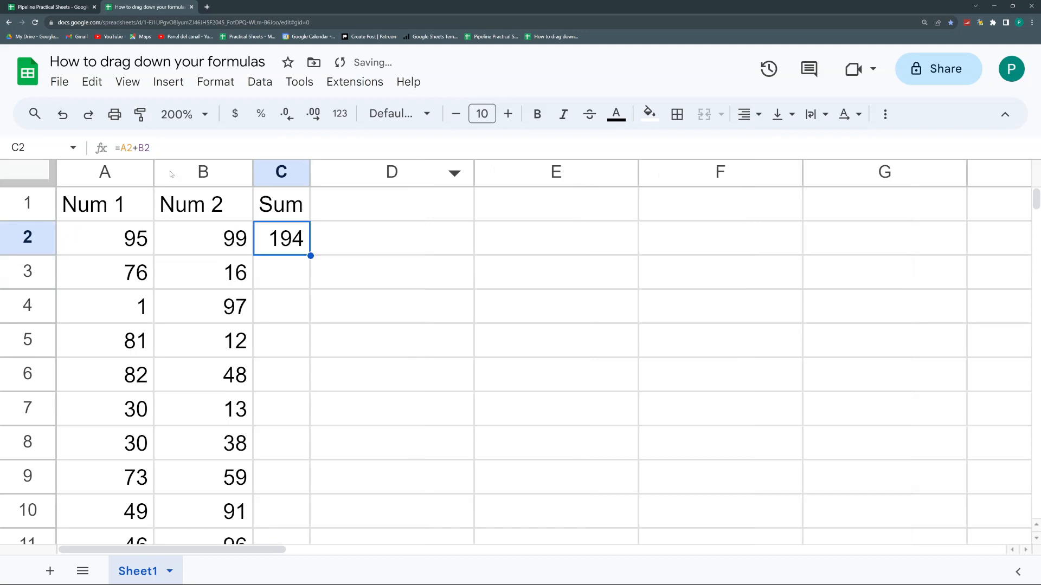
pyautogui.moveTo(110, 177); pyautogui.dragTo(309, 172)
# Delete every column from D to the end of the sheet.
pyautogui.click(544, 174)
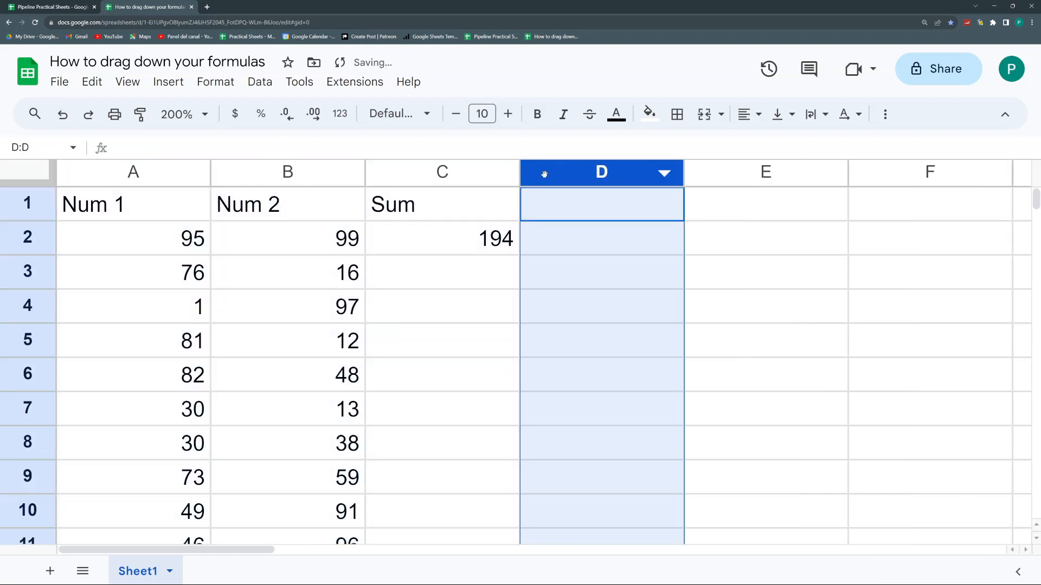
pyautogui.hotkey('ctrl', 'shift', 'Right')
pyautogui.hotkey('ctrl', 'alt', '-')
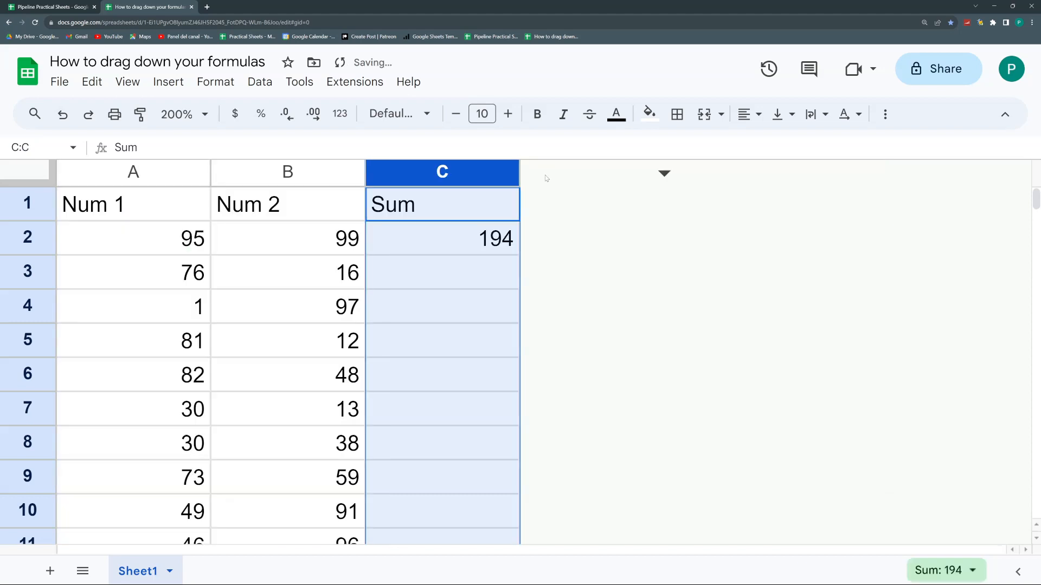
# Copy the C2 formula down the Sum column through C15, and undo the paste.
pyautogui.click(499, 241)
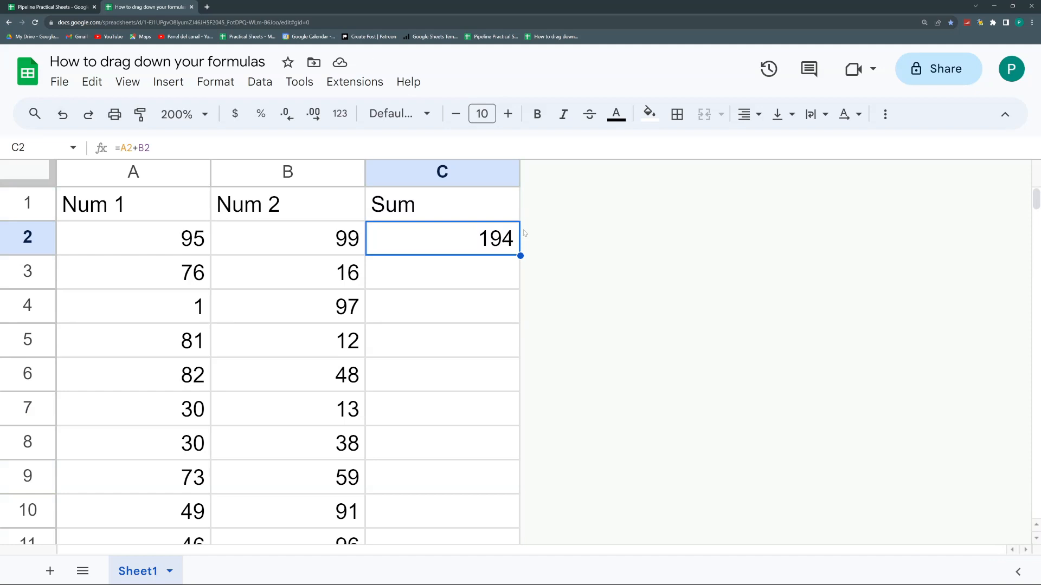
pyautogui.hotkey('ctrl', 'c')
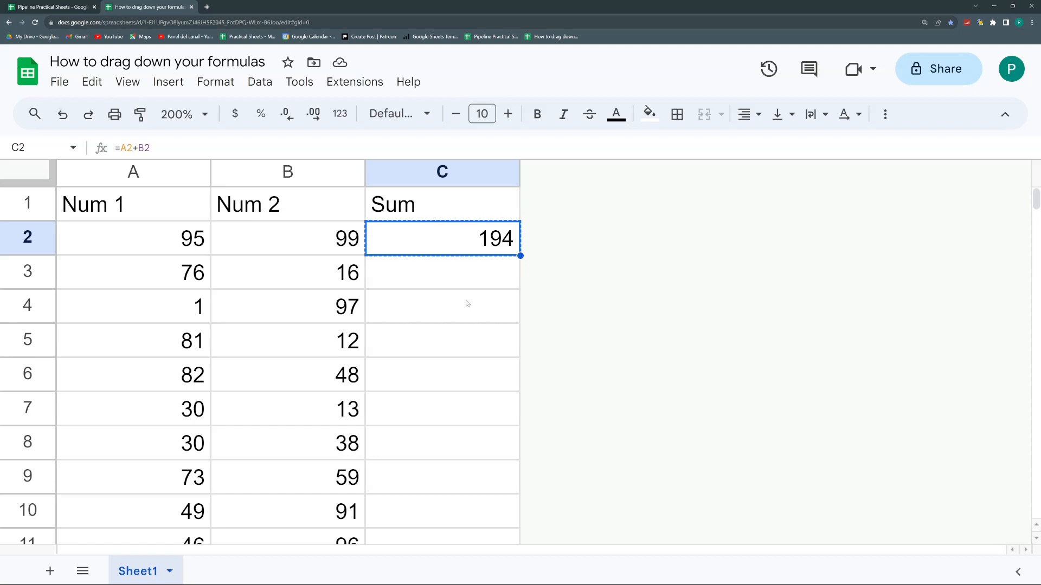
pyautogui.scroll(-6, 455, 271)
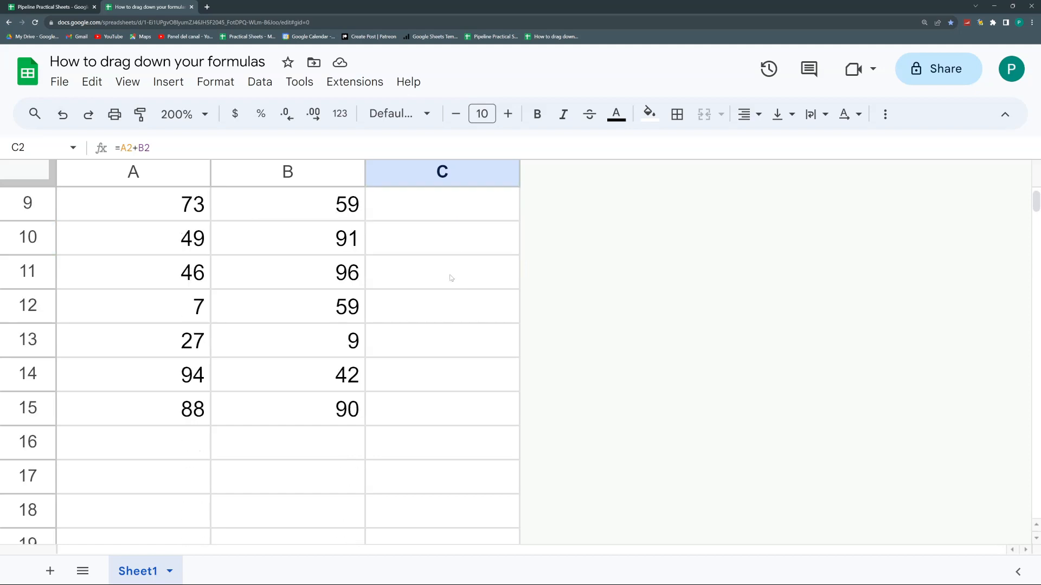
pyautogui.keyDown('shift'); pyautogui.click(426, 331); pyautogui.keyUp('shift')
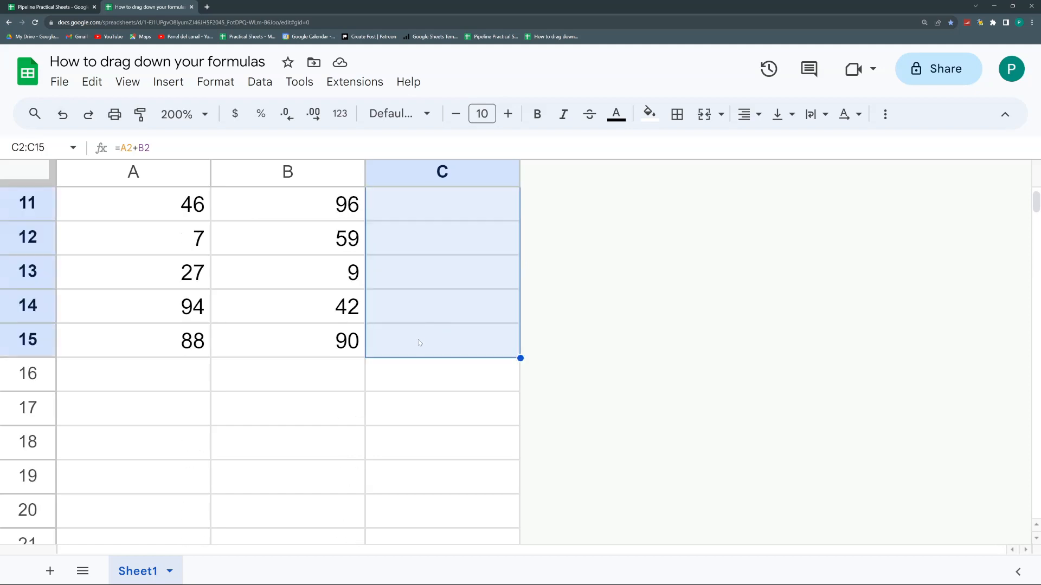
pyautogui.scroll(5, 419, 341)
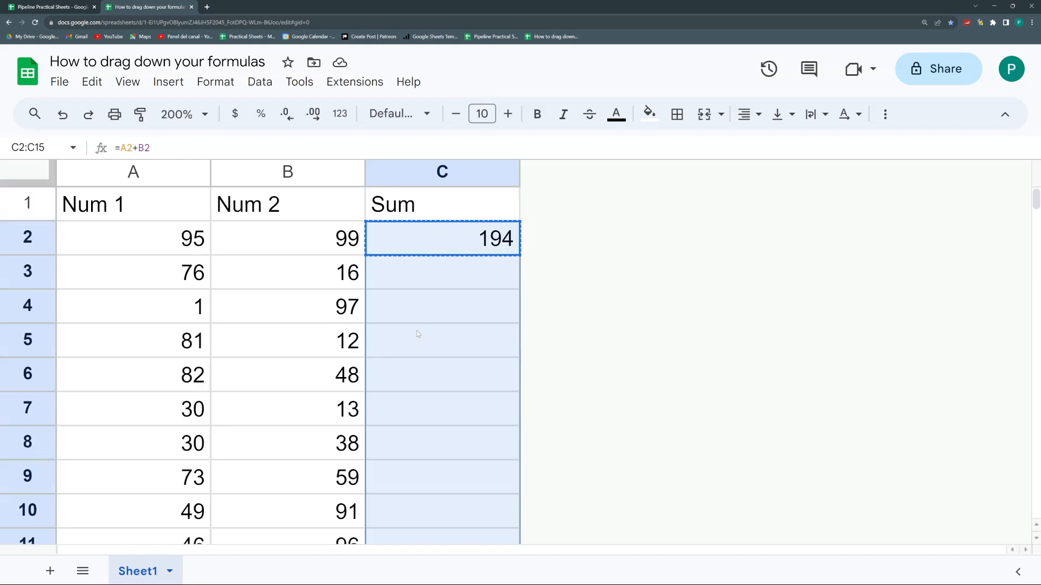
pyautogui.hotkey('ctrl', 'v')
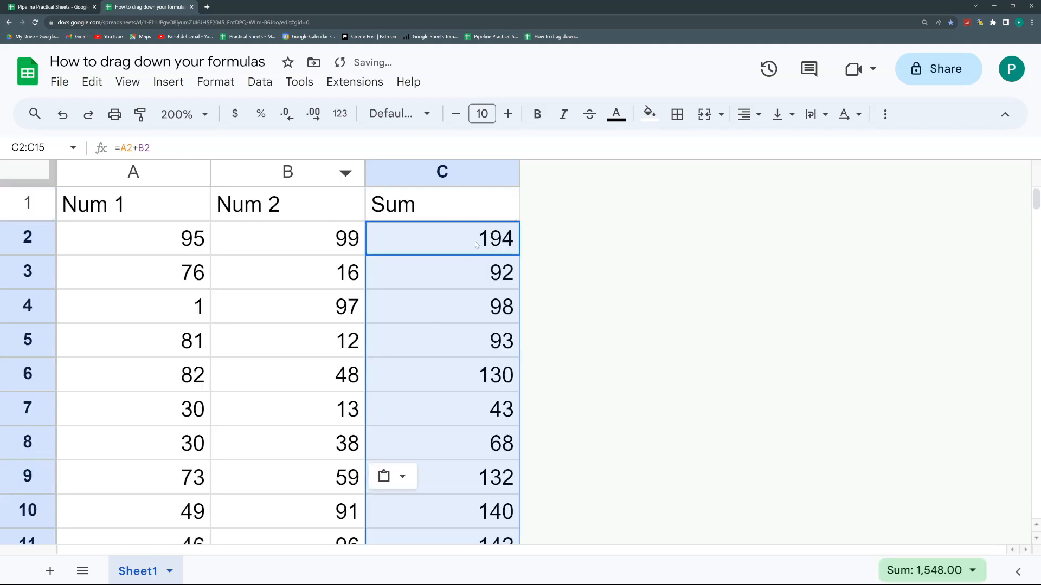
pyautogui.click(475, 244)
pyautogui.hotkey('ctrl', 'z')
# Copy cell C2 and paste its formula into the range C2:C15.
pyautogui.click(472, 241)
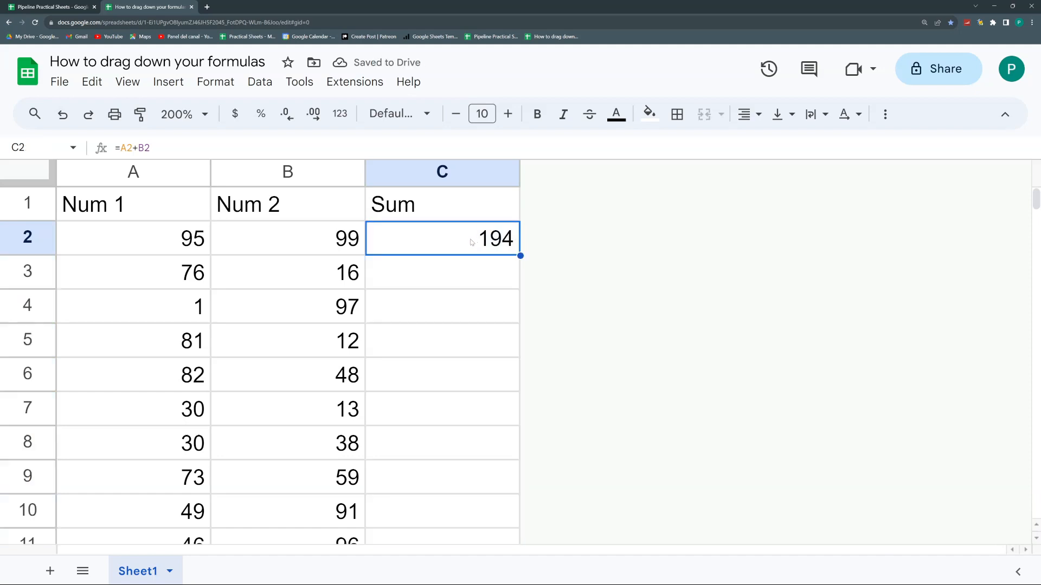
pyautogui.click(91, 82)
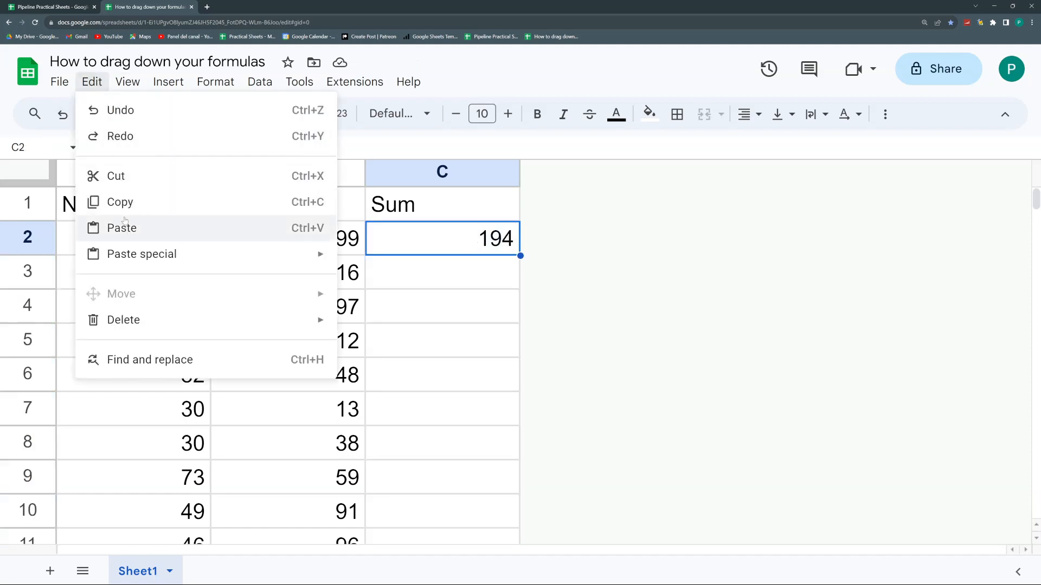
pyautogui.click(119, 202)
pyautogui.scroll(-5, 450, 363)
pyautogui.keyDown('shift'); pyautogui.click(446, 352); pyautogui.keyUp('shift')
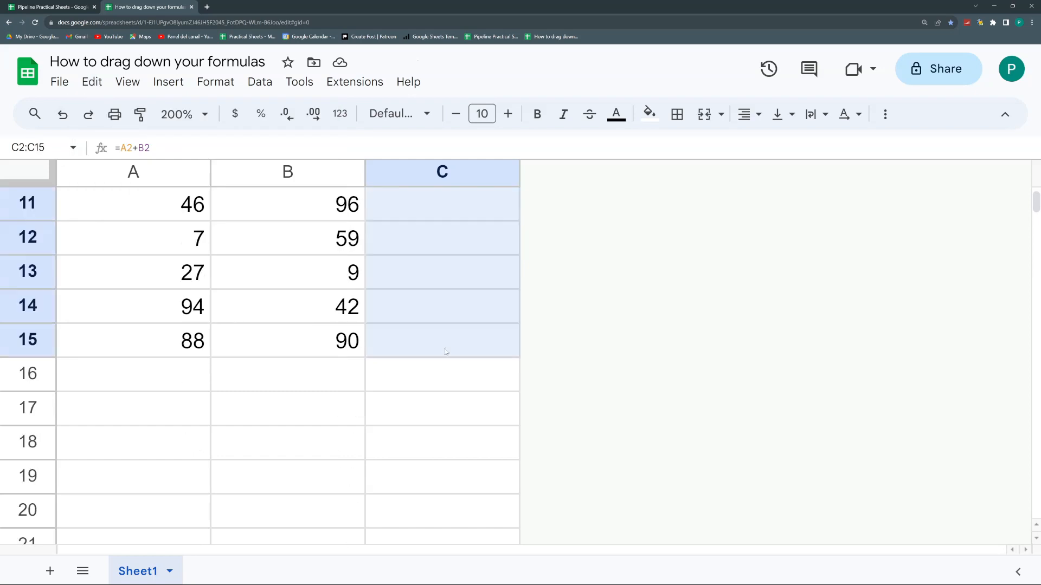
pyautogui.scroll(5, 456, 332)
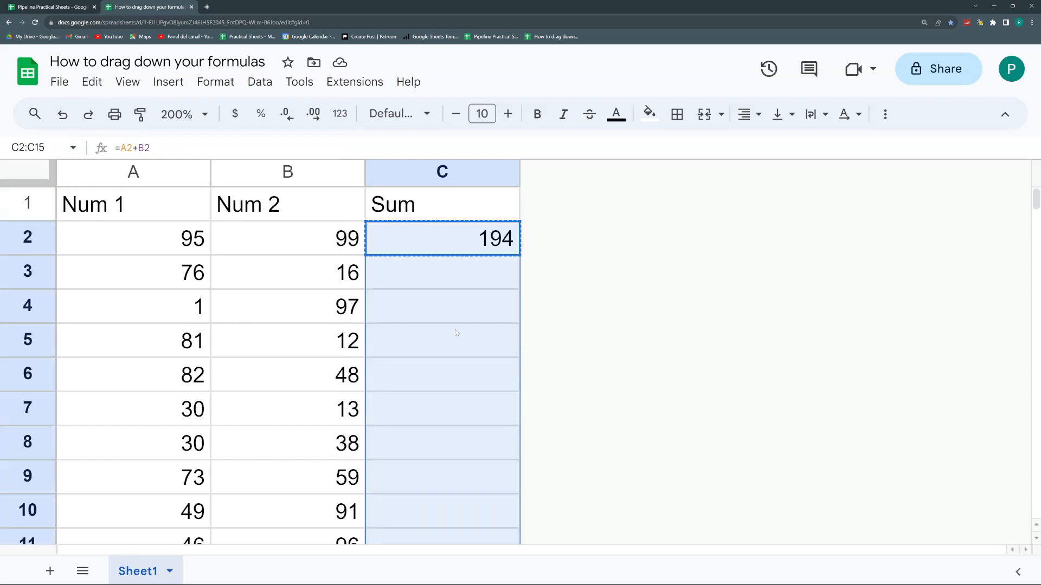
pyautogui.click(81, 86)
pyautogui.click(153, 226)
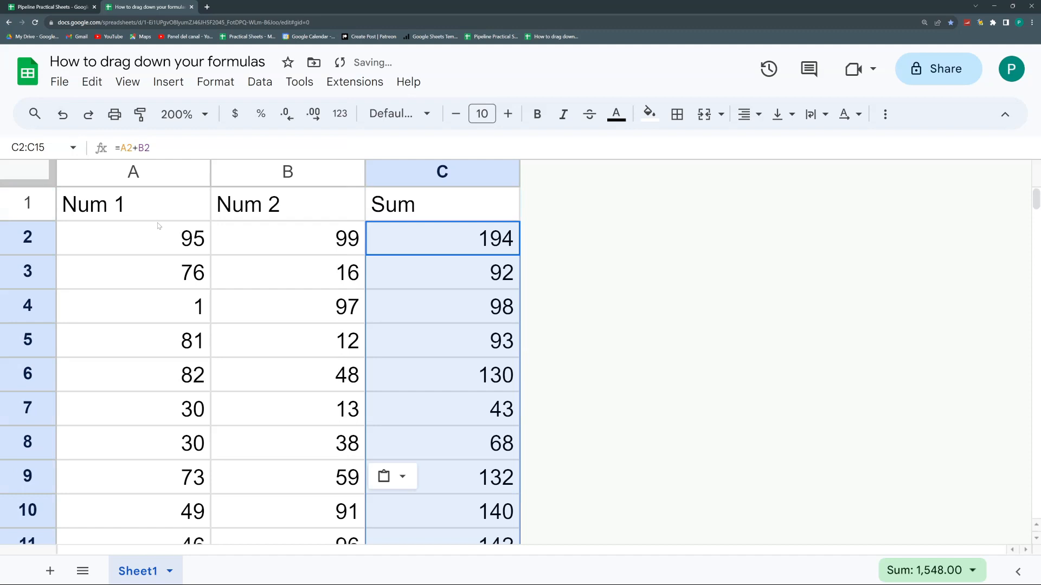
# Compare the formulas in C2 and C3 to examine how their cell references differ, leaving both cells unedited.
pyautogui.click(448, 272)
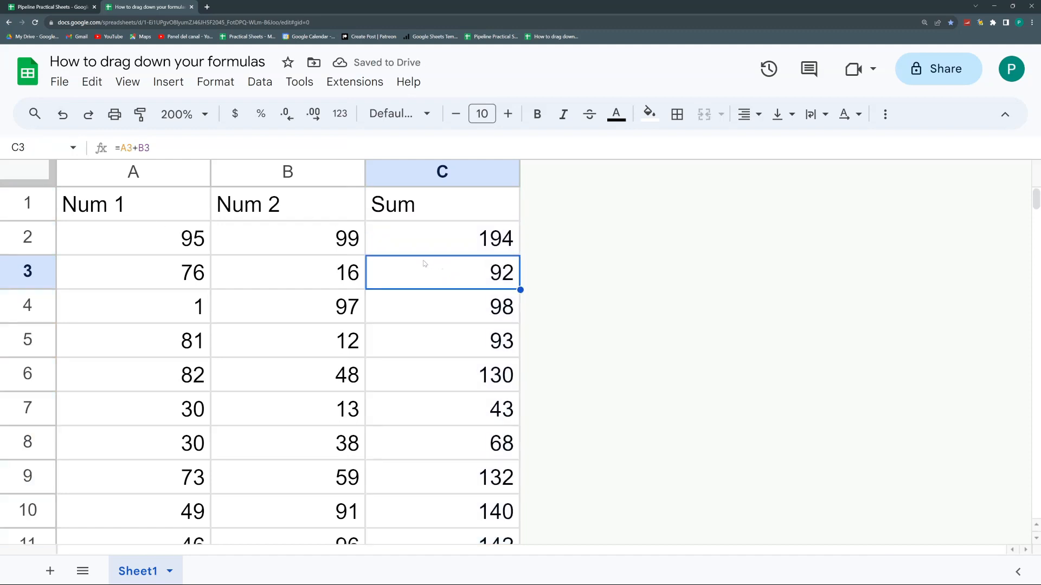
pyautogui.click(437, 245)
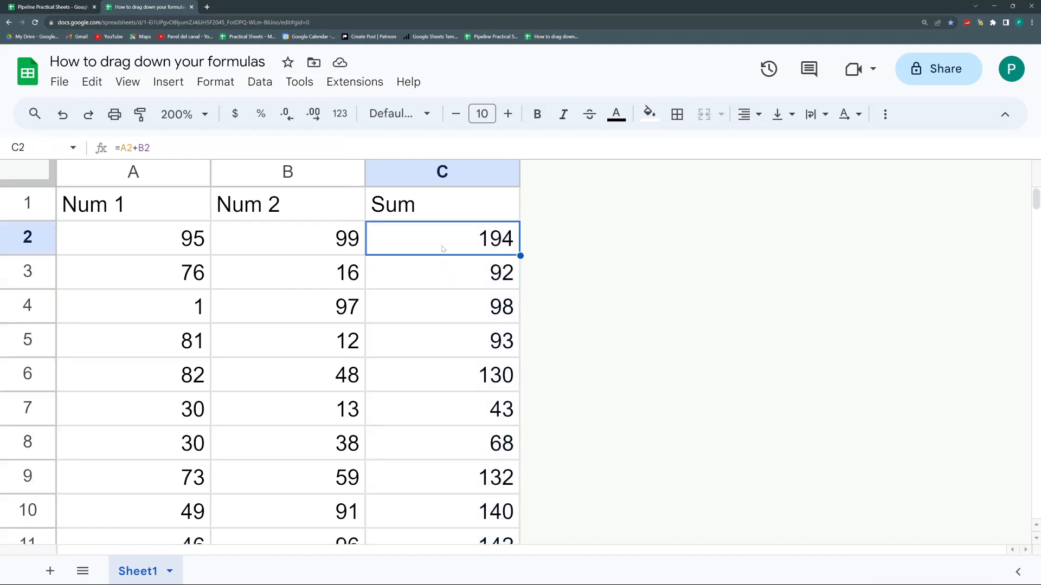
pyautogui.click(490, 277)
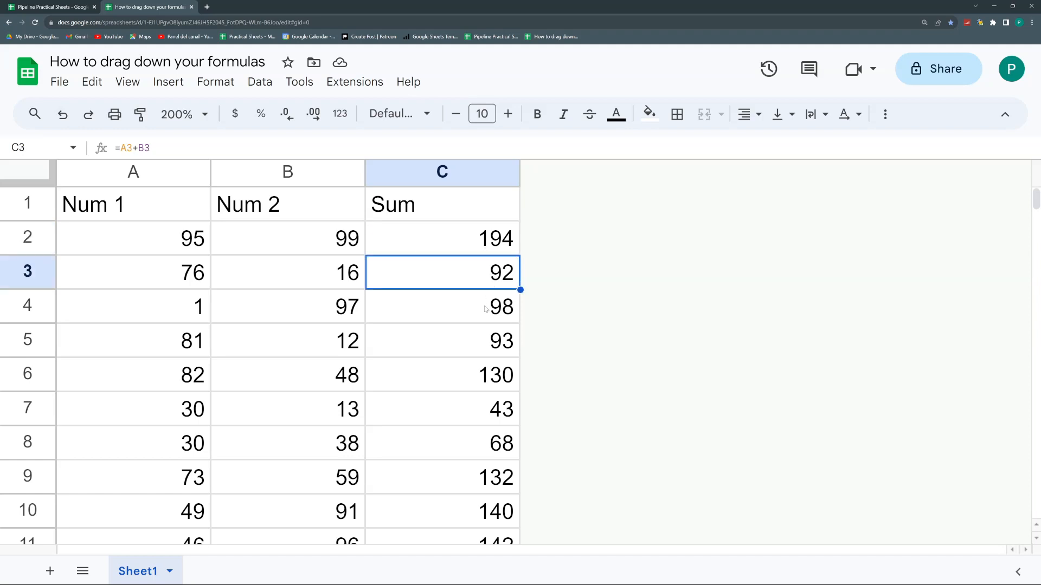
pyautogui.click(482, 244)
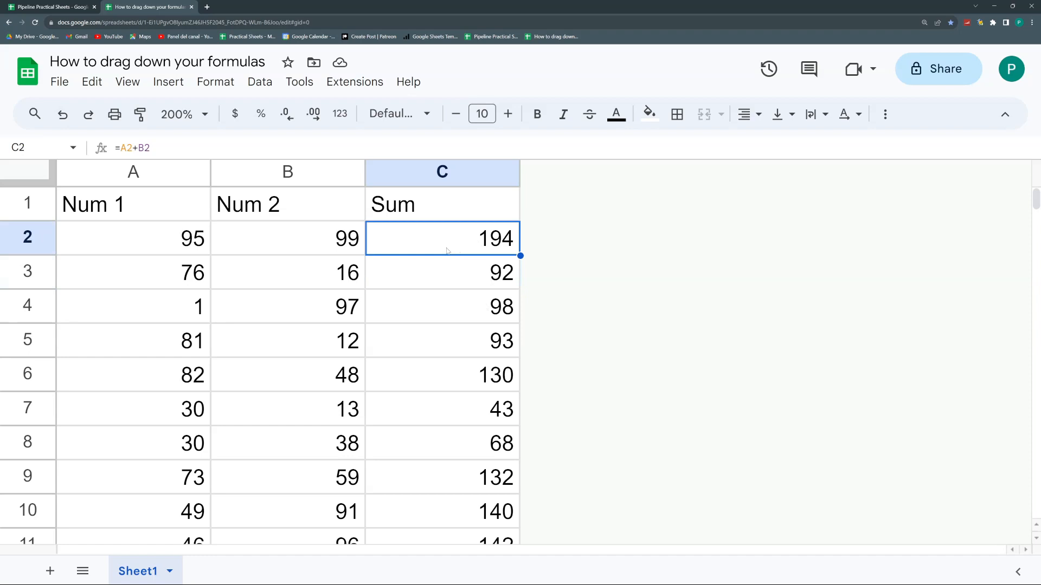
pyautogui.doubleClick(415, 240)
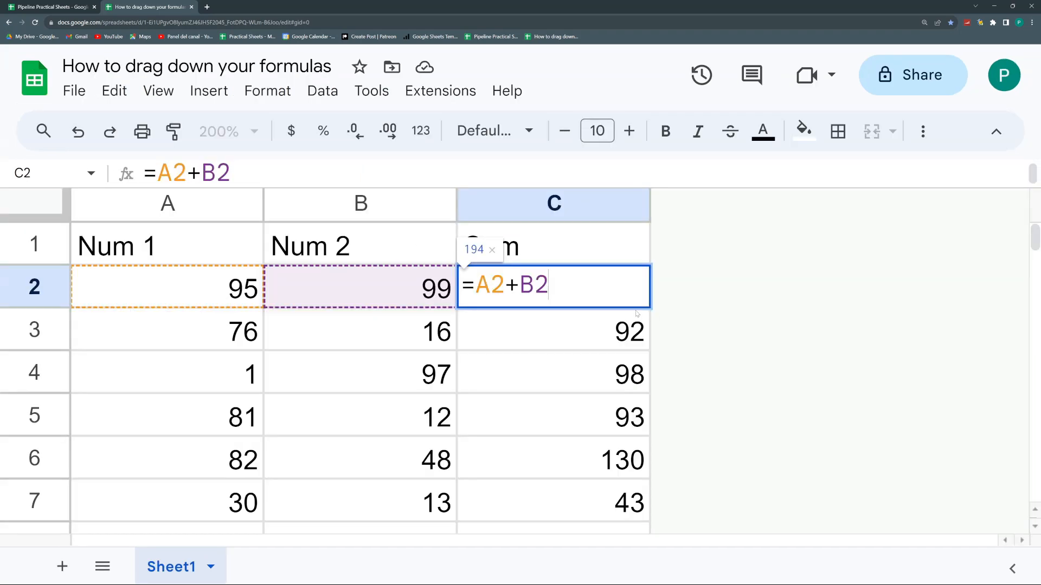
pyautogui.press('Escape')
pyautogui.click(479, 280)
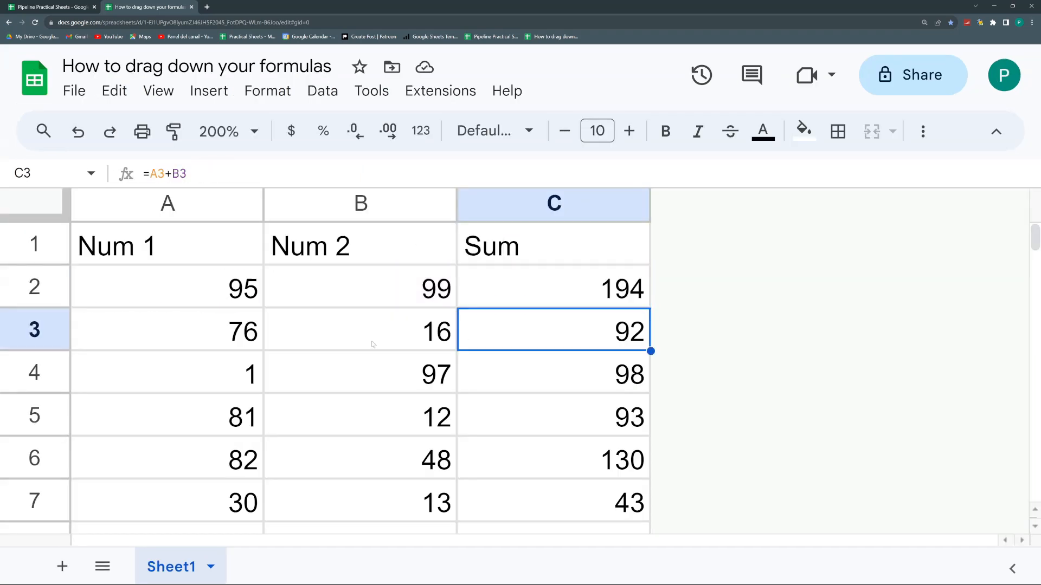
pyautogui.click(571, 290)
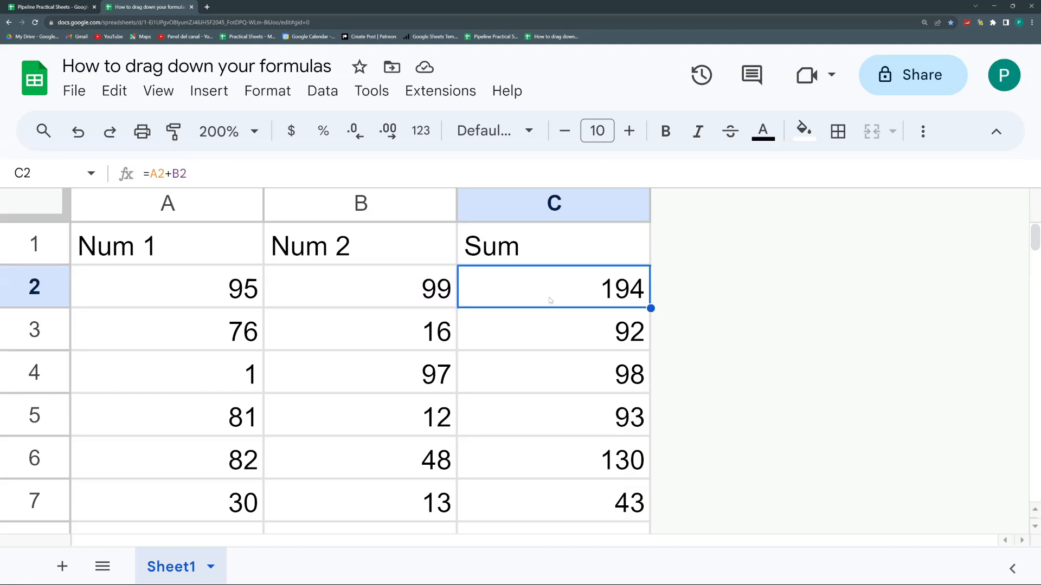
pyautogui.click(554, 323)
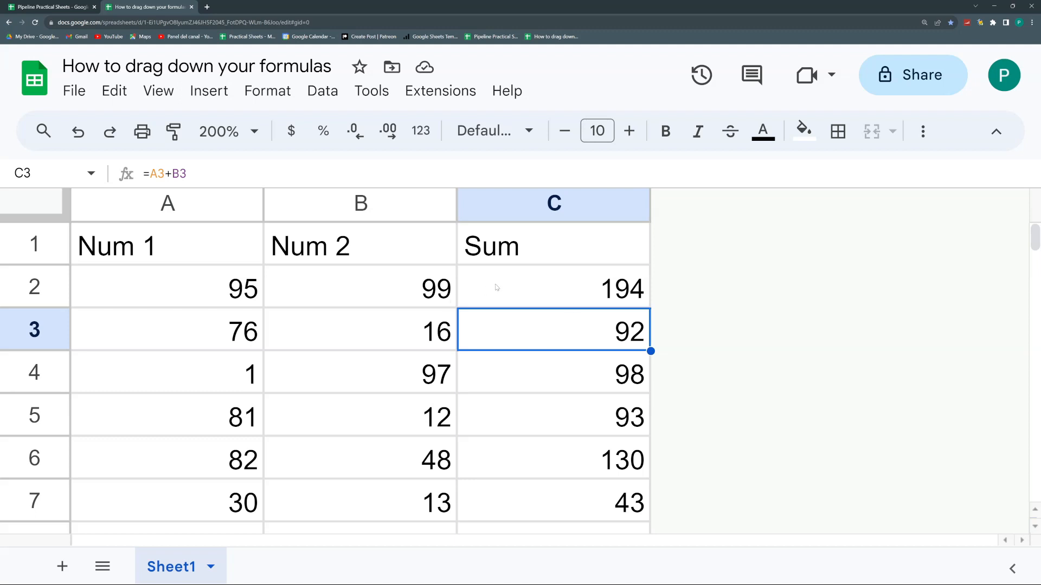
pyautogui.click(582, 291)
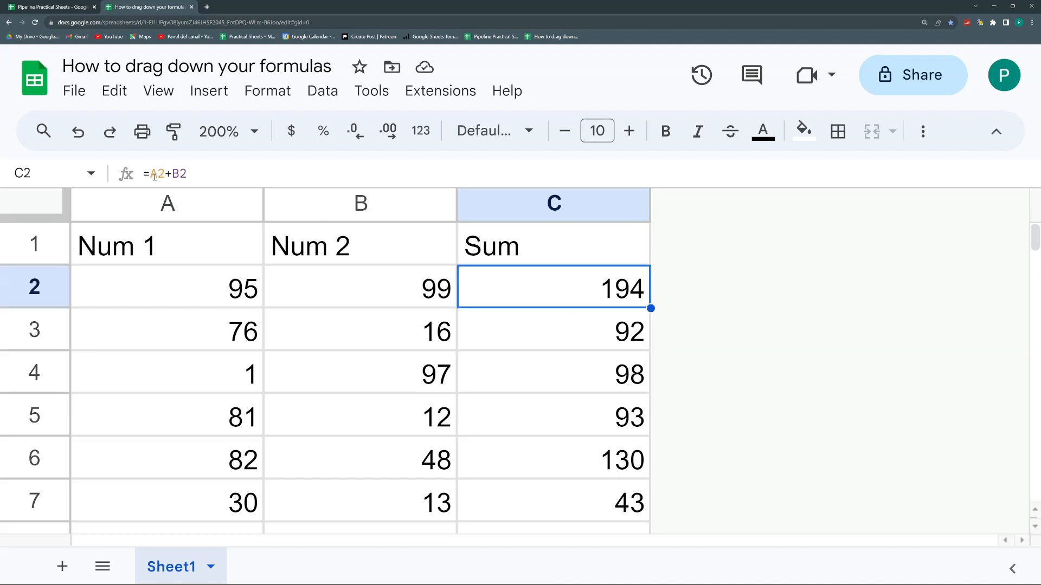
# Check the formula in C2 without changing it, and undo the formulas pasted below it in the Sum column.
pyautogui.press('F2')
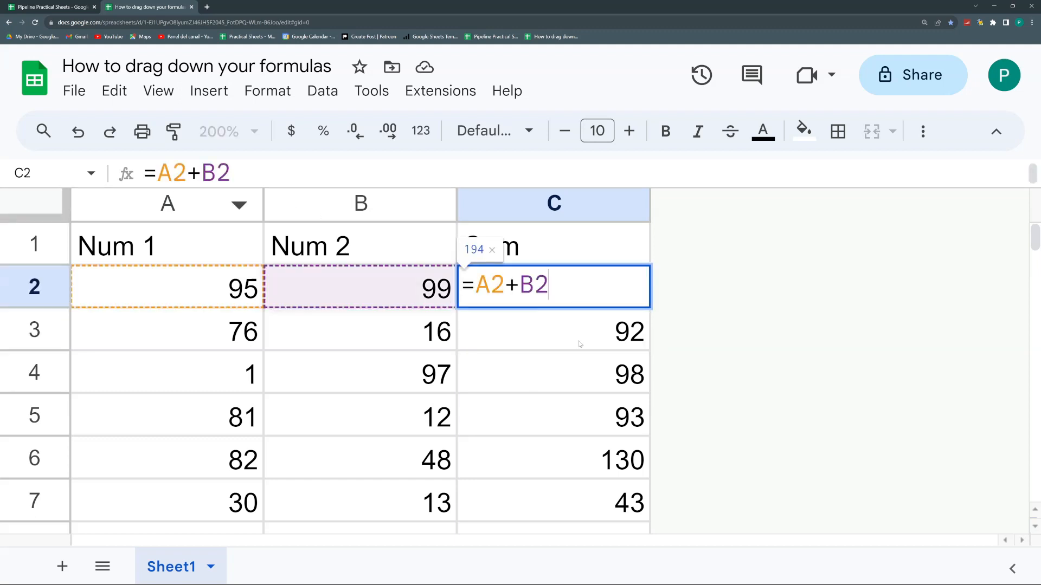
pyautogui.press('Return')
pyautogui.click(507, 277)
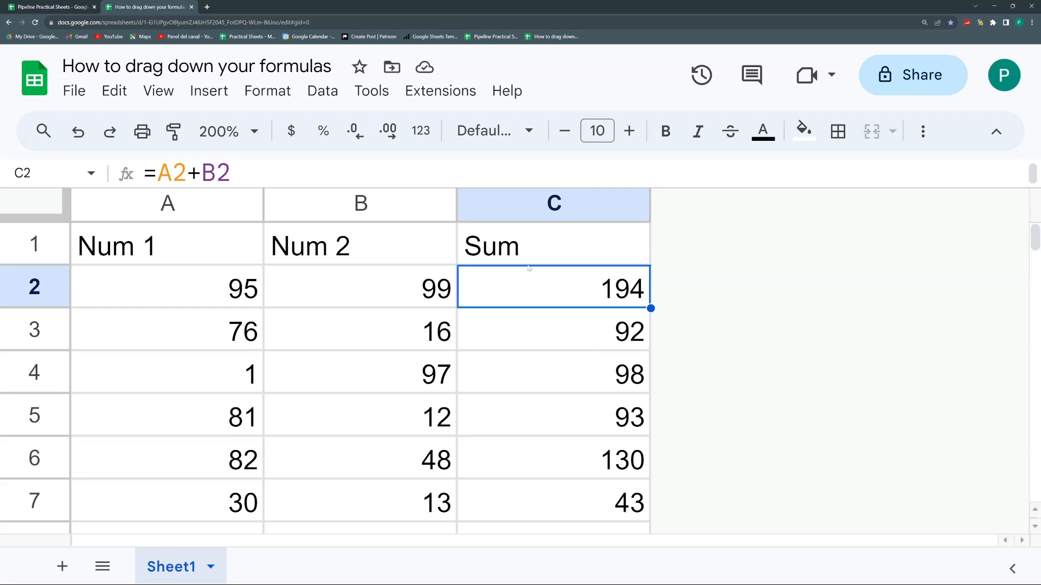
pyautogui.hotkey('ctrl', 'z')
# Fill the C2 formula down through C15 with the fill-down command.
pyautogui.click(603, 280)
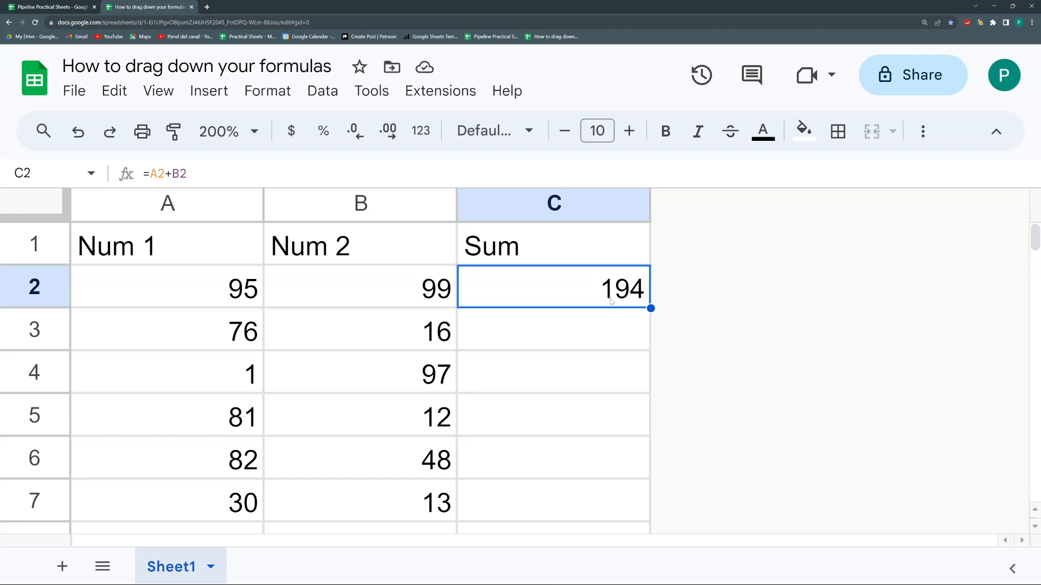
pyautogui.scroll(-8, 600, 309)
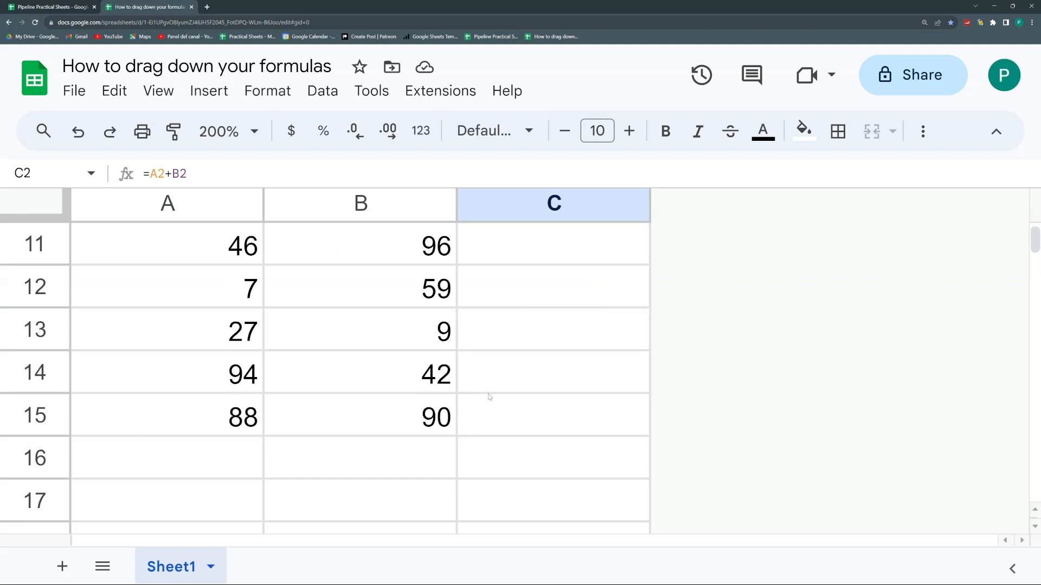
pyautogui.keyDown('shift'); pyautogui.click(545, 423); pyautogui.keyUp('shift')
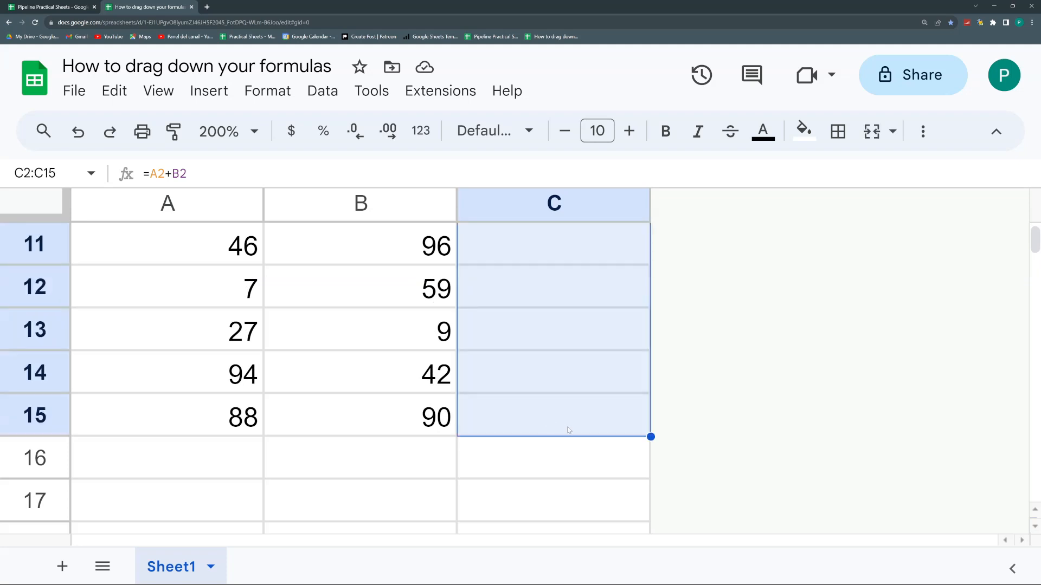
pyautogui.scroll(3, 583, 406)
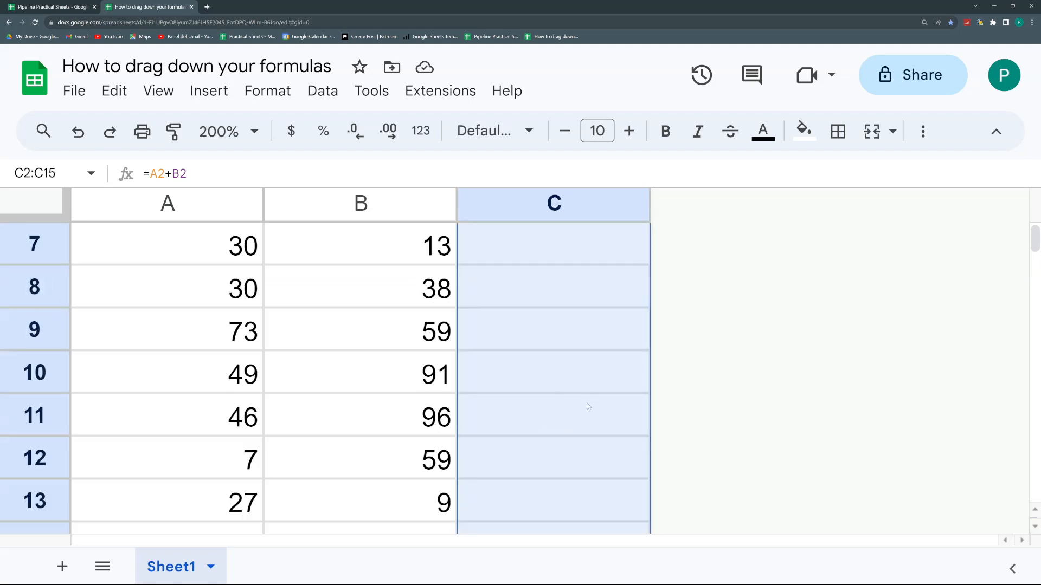
pyautogui.scroll(-5, 586, 403)
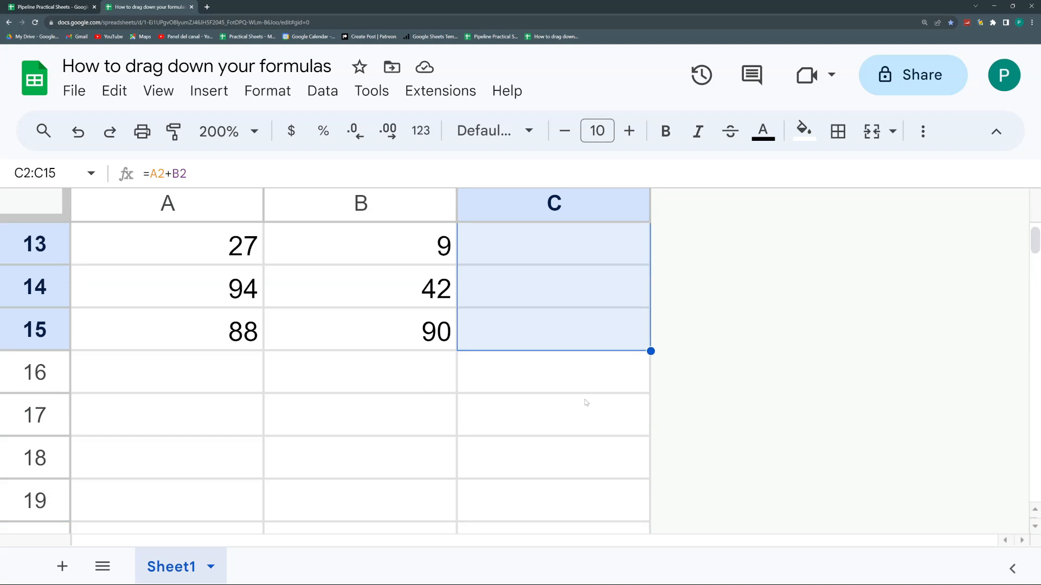
pyautogui.hotkey('ctrl', 'd')
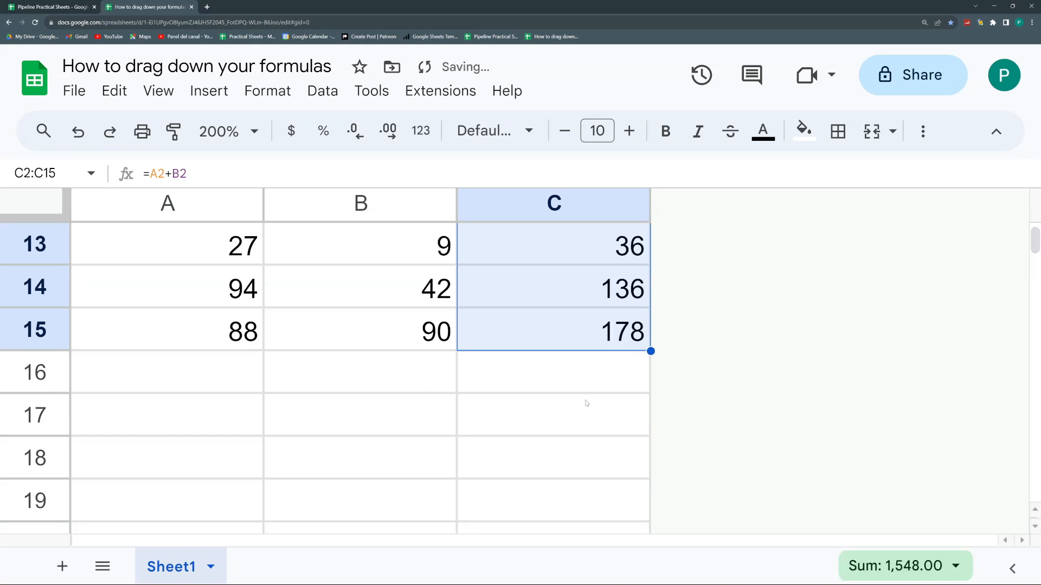
# Check the formula in C3 and undo the fill-down of the Sum column.
pyautogui.scroll(8, 586, 403)
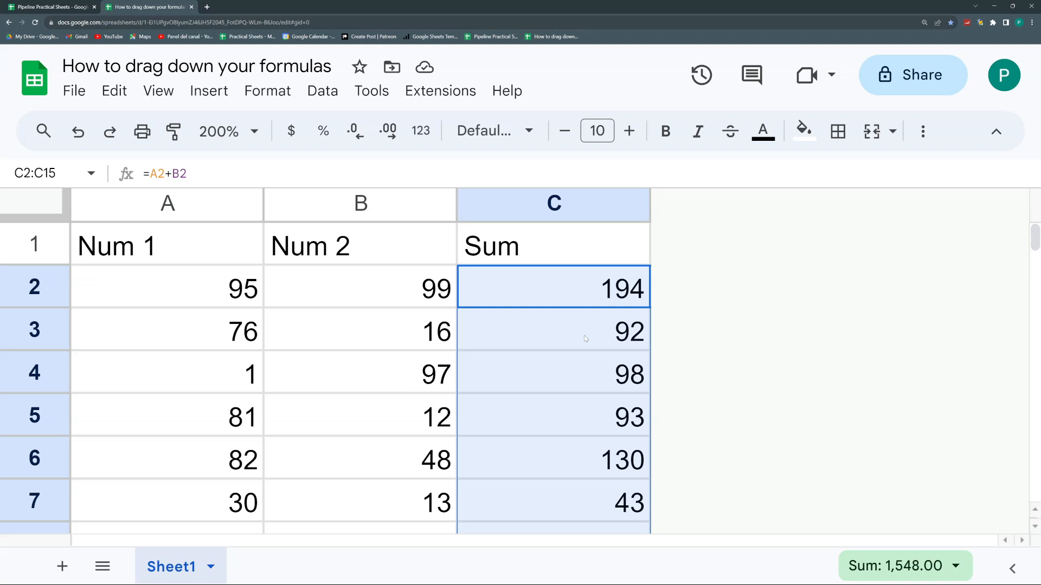
pyautogui.click(585, 338)
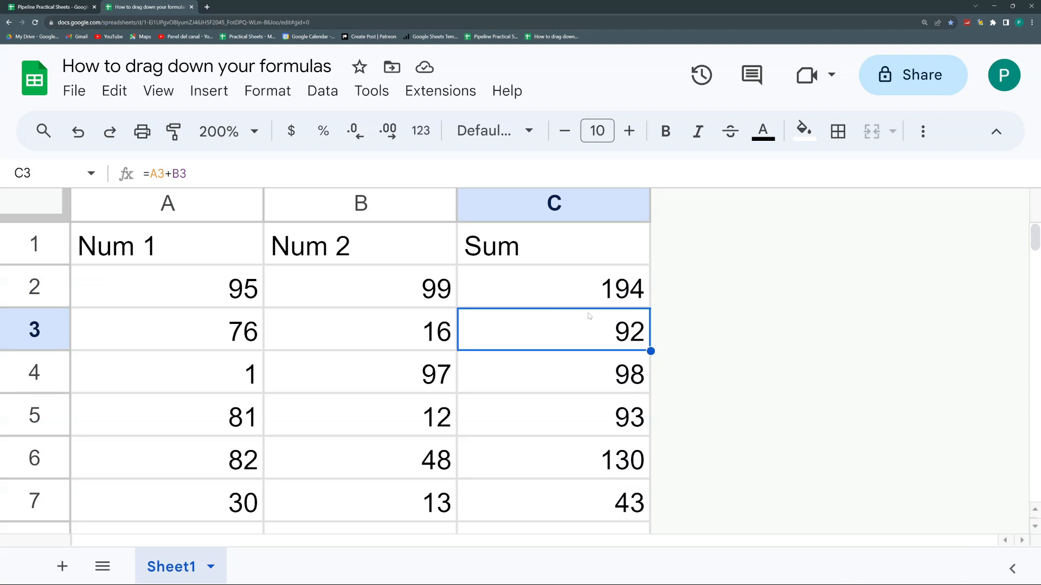
pyautogui.hotkey('ctrl', 'z')
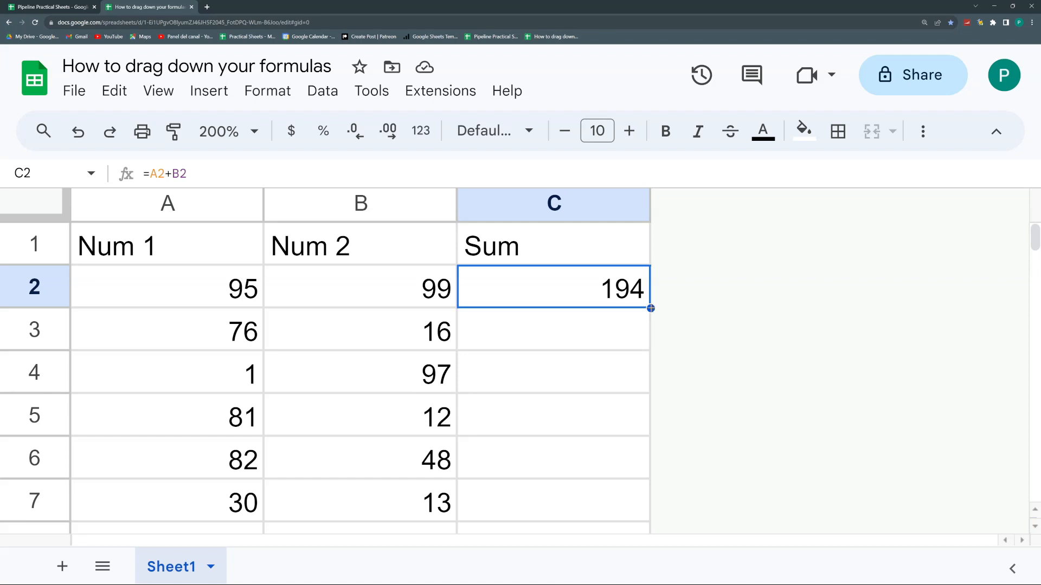
# Extend the C2 formula down to C15 with the fill handle, and undo the fill.
pyautogui.moveTo(650, 308); pyautogui.dragTo(651, 515)
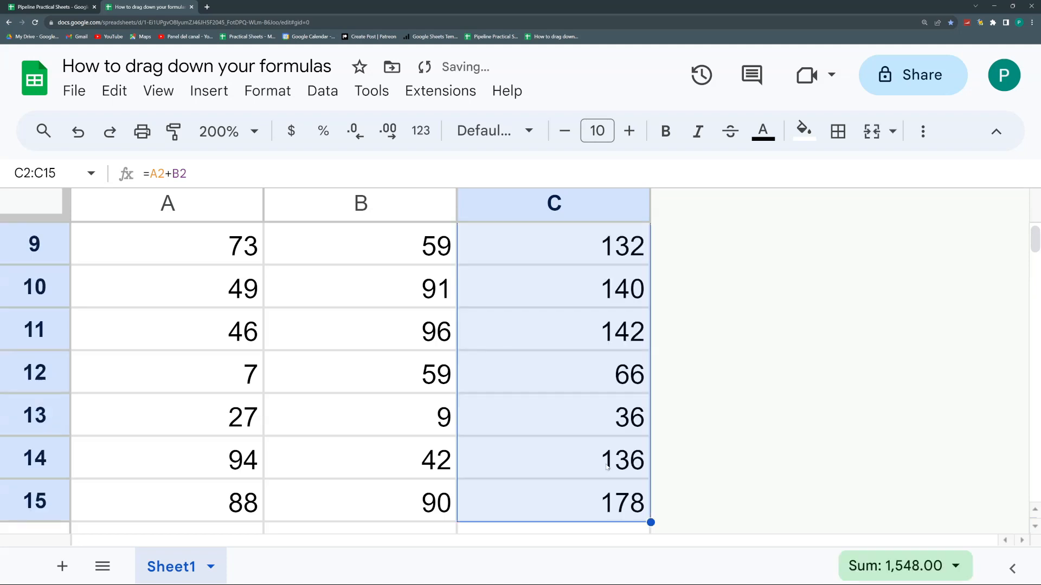
pyautogui.scroll(5, 606, 464)
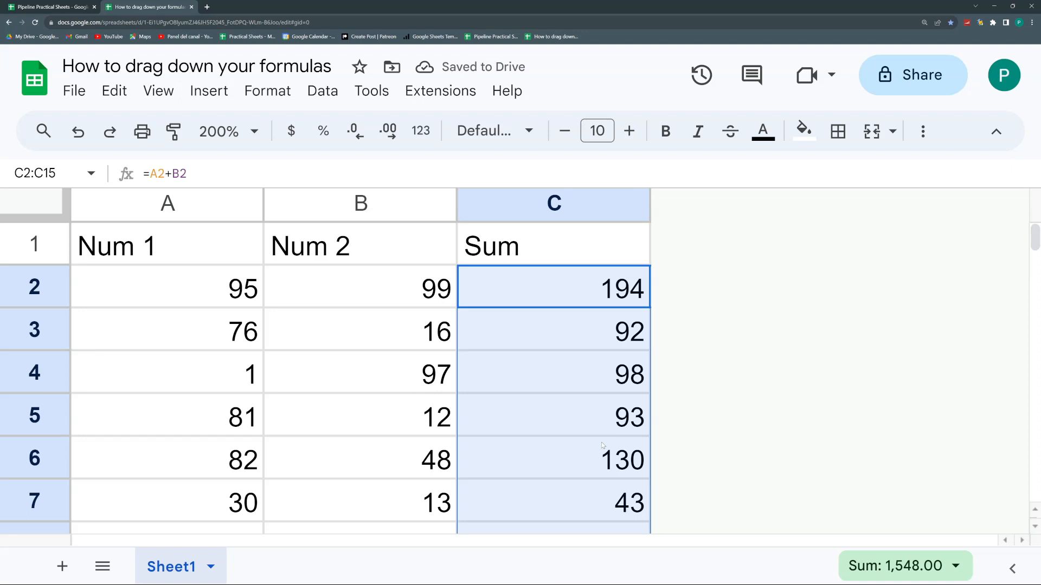
pyautogui.hotkey('ctrl', 'z')
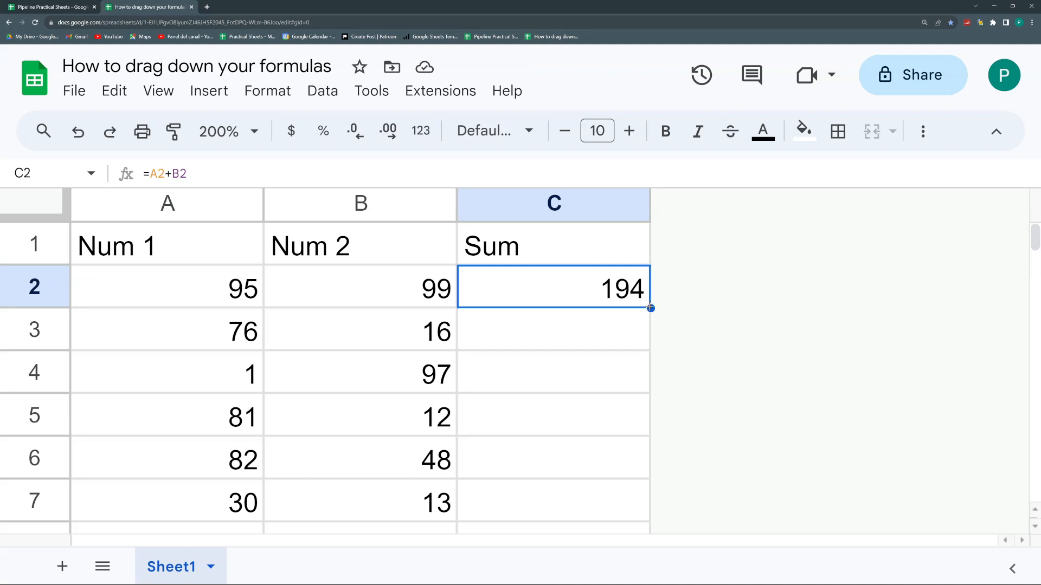
# Autofill the C2 formula from its fill handle down to the last data row and check the Sum column's end.
pyautogui.doubleClick(651, 309)
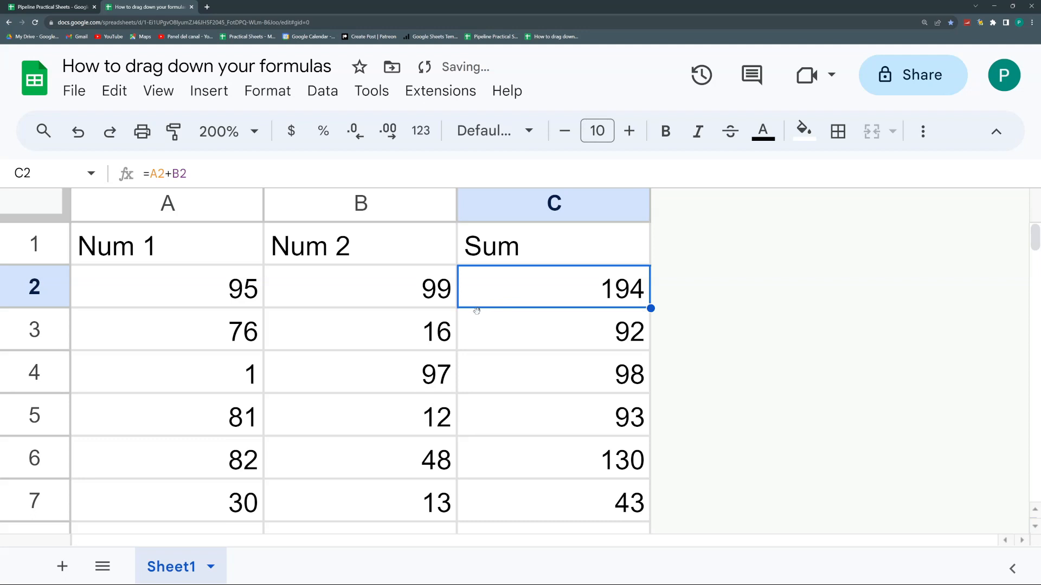
pyautogui.scroll(-10, 357, 336)
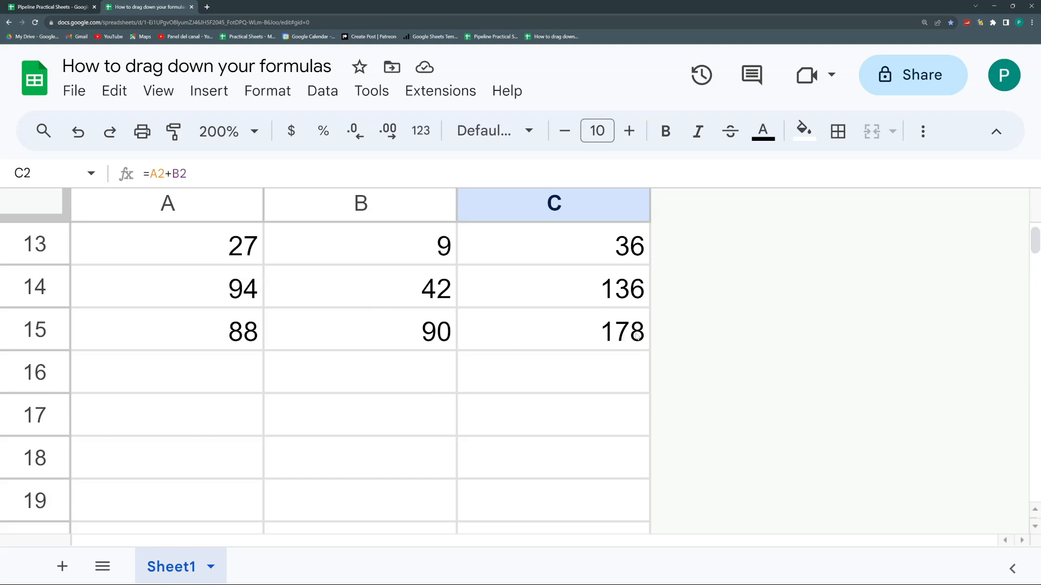
pyautogui.scroll(6, 635, 339)
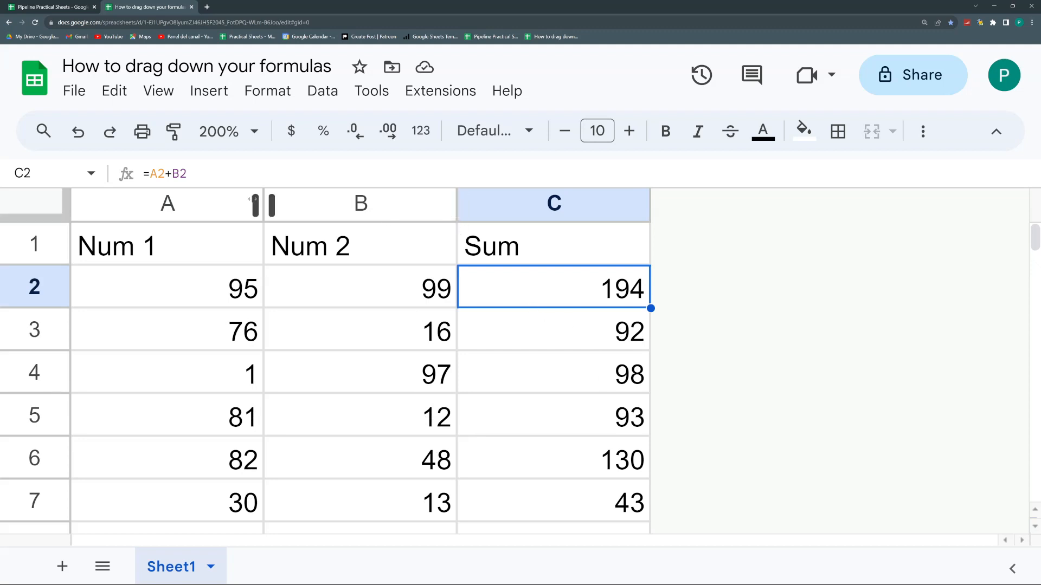
# Change the formula in C2 to =A2-B2.
pyautogui.doubleClick(169, 173)
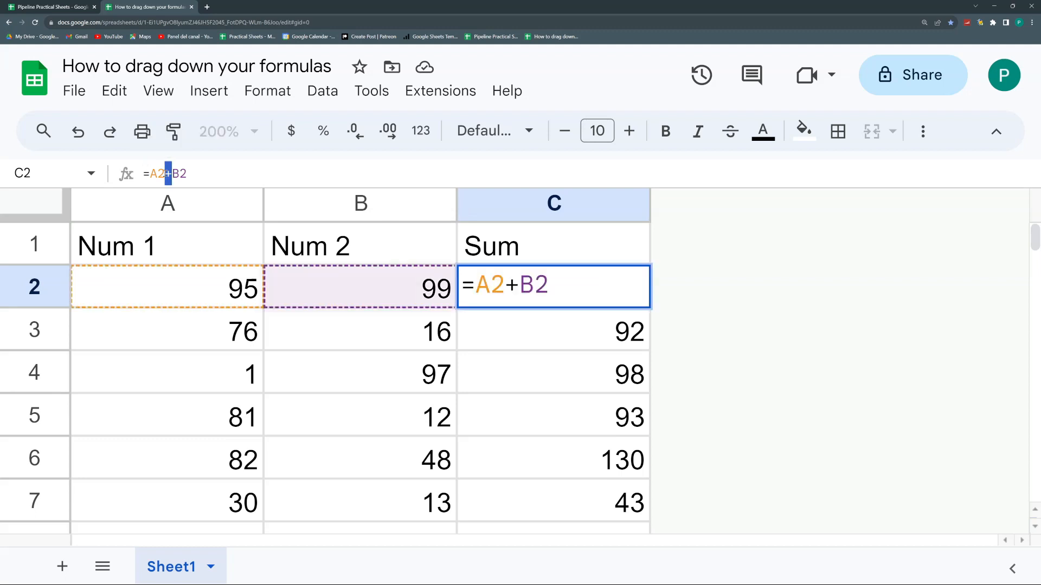
pyautogui.write('-')
pyautogui.press('Return')
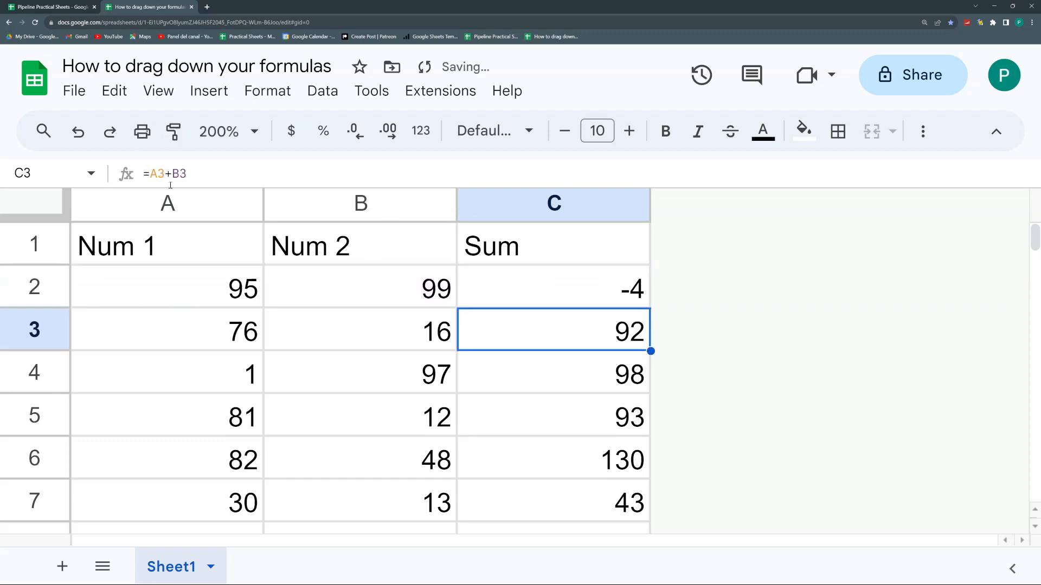
# Compare C2 with the cells C3:C7 below it, and undo the C2 formula change.
pyautogui.click(591, 281)
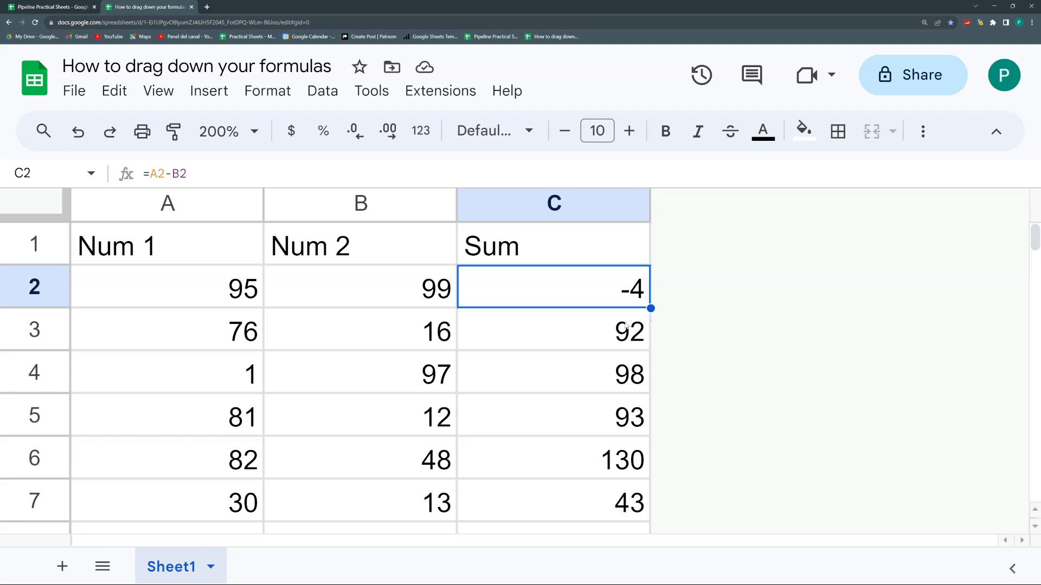
pyautogui.moveTo(626, 333); pyautogui.dragTo(623, 490)
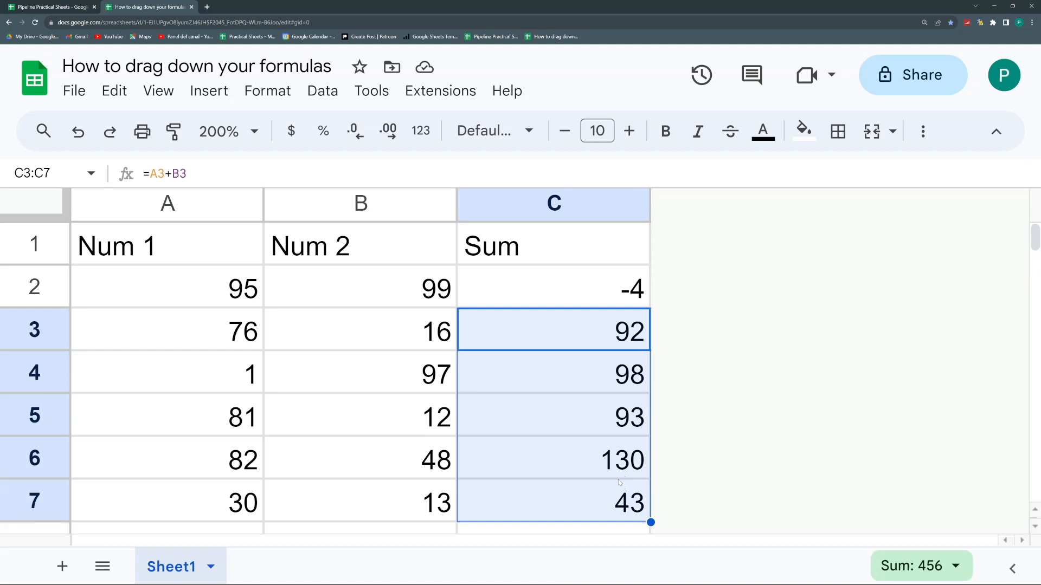
pyautogui.click(629, 296)
pyautogui.hotkey('ctrl', 'z')
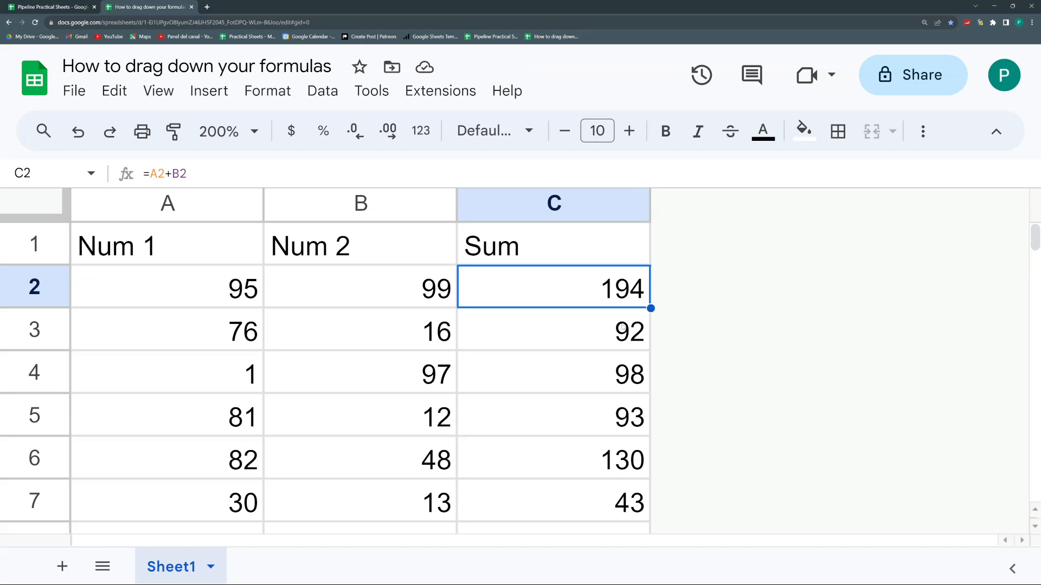
# Insert one blank row above row 3 and fill the C2 formula down into C3.
pyautogui.click(569, 345)
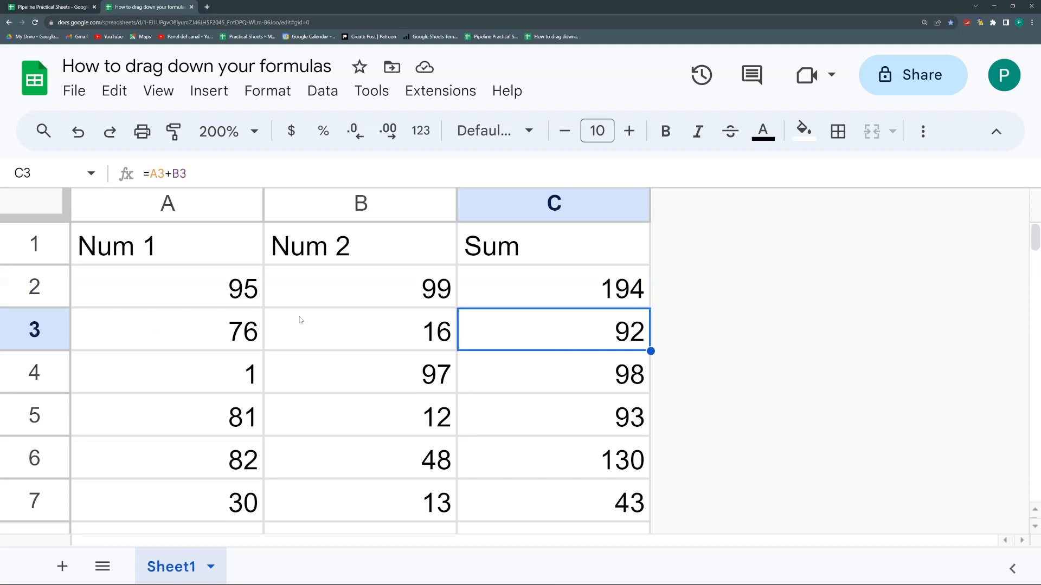
pyautogui.click(51, 322)
pyautogui.rightClick(51, 322)
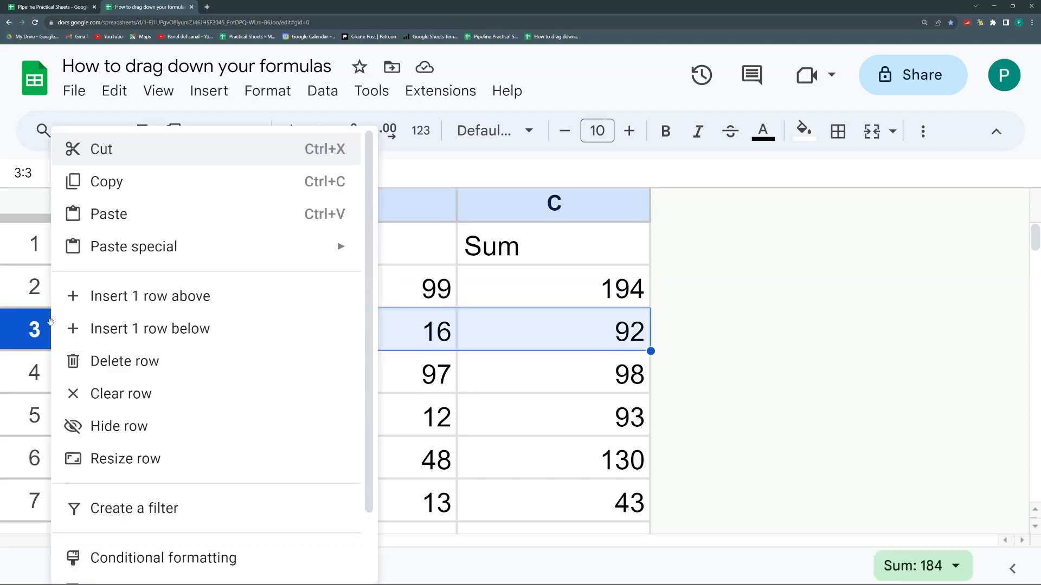
pyautogui.click(121, 305)
pyautogui.click(564, 330)
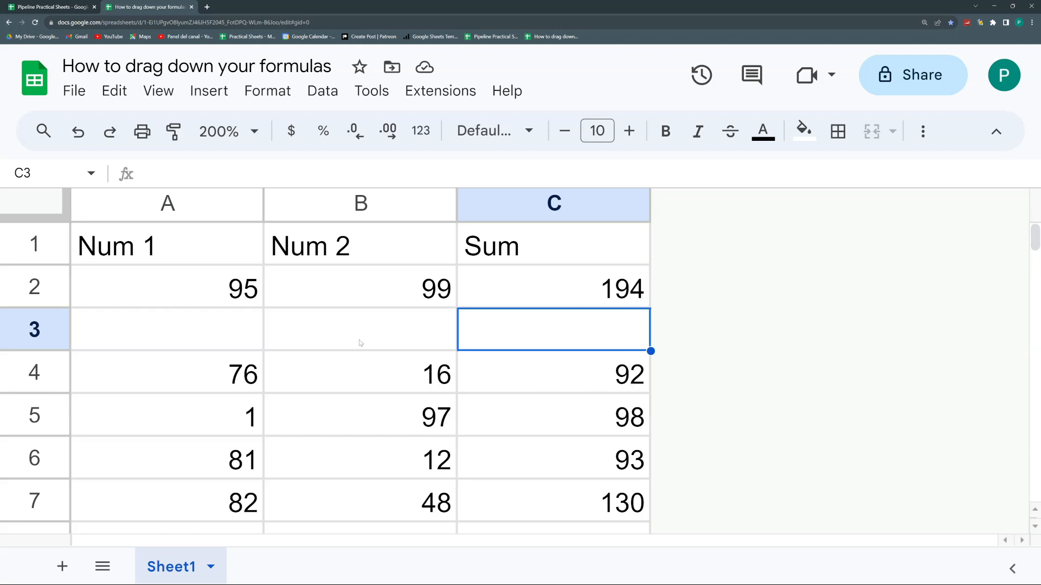
pyautogui.click(641, 301)
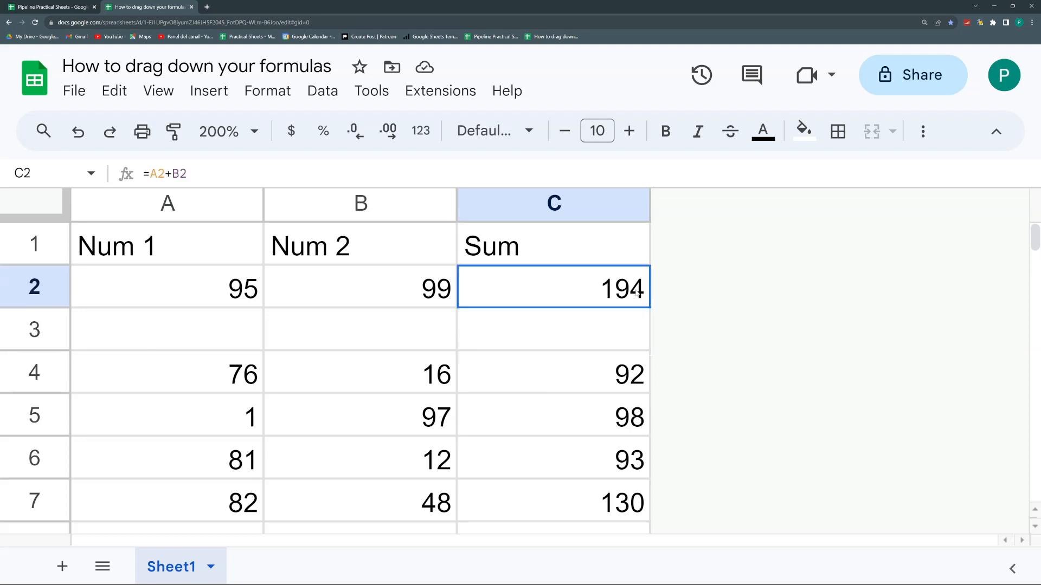
pyautogui.moveTo(650, 308); pyautogui.dragTo(647, 338)
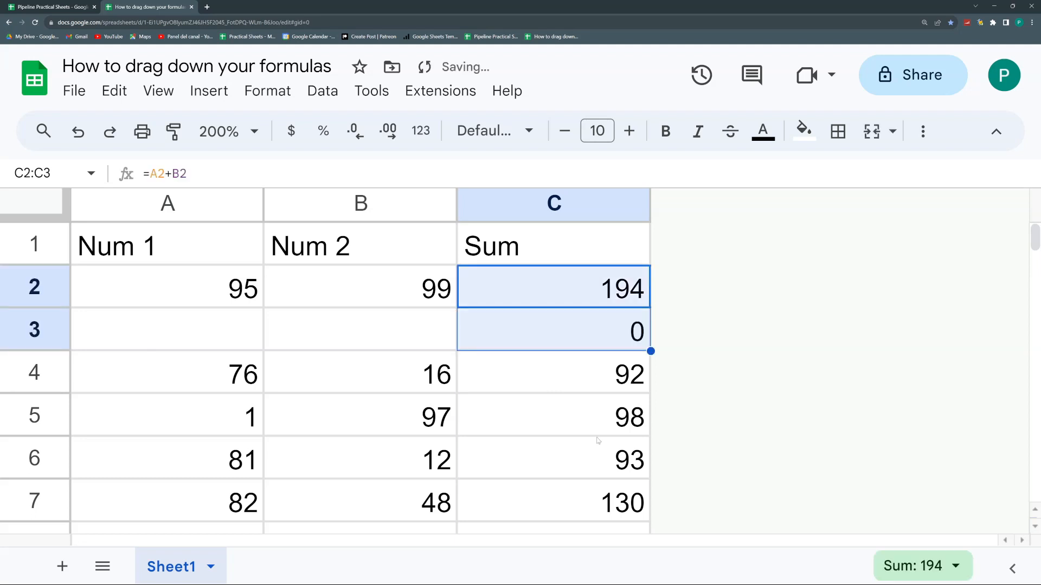
# Enter 67 in A17 and 23 in B17, and fill the C16 formula down into C17.
pyautogui.scroll(-15, 599, 447)
pyautogui.scroll(7, 595, 458)
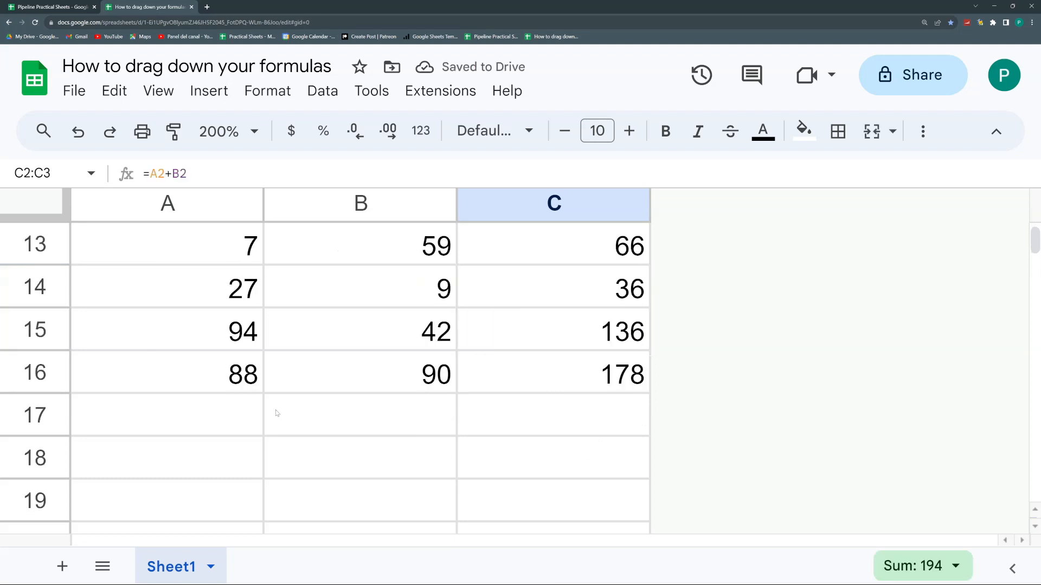
pyautogui.click(210, 418)
pyautogui.write('67')
pyautogui.click(366, 419)
pyautogui.write('23')
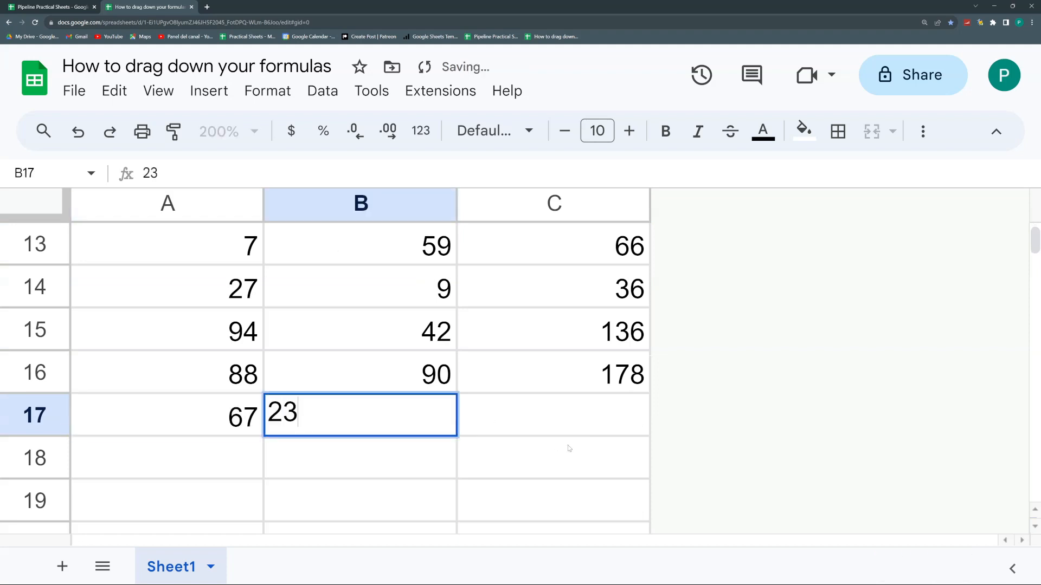
pyautogui.click(624, 459)
pyautogui.click(624, 374)
pyautogui.moveTo(650, 394); pyautogui.dragTo(647, 417)
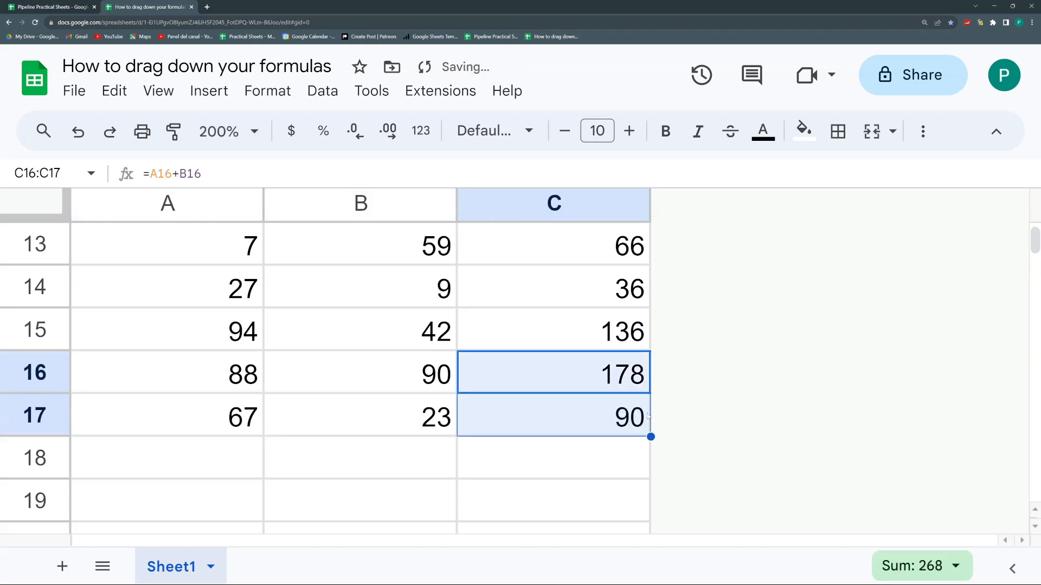
# Examine the Sum column from the inserted row 3 down to the added row 17.
pyautogui.scroll(3, 596, 415)
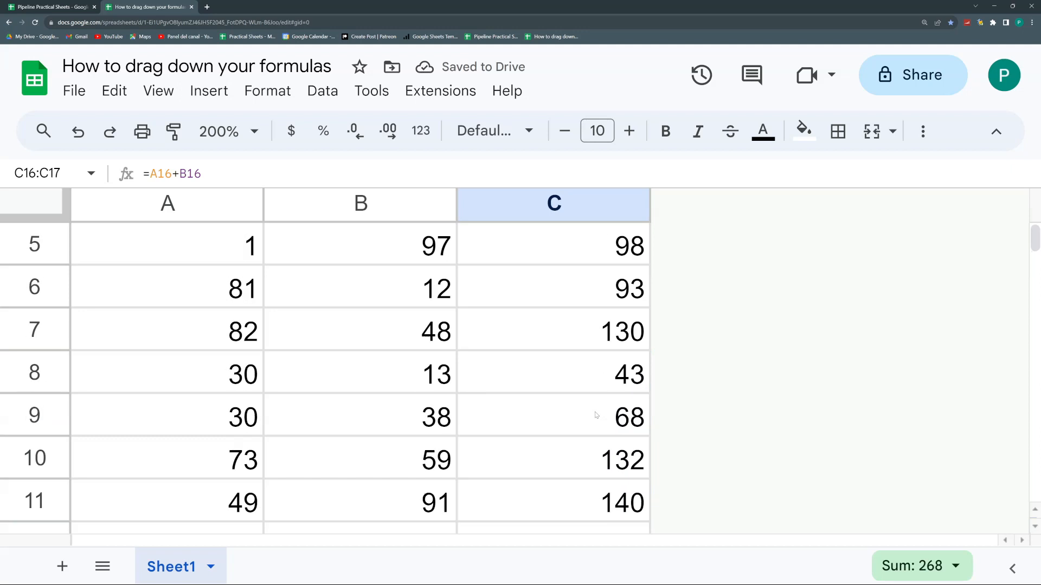
pyautogui.scroll(2, 595, 416)
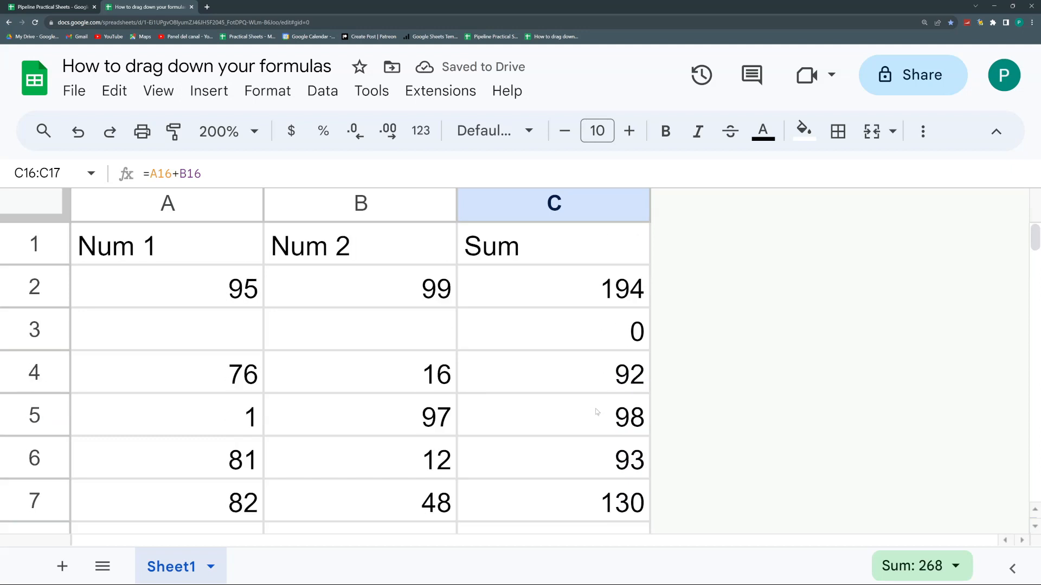
pyautogui.scroll(-8, 596, 415)
pyautogui.scroll(2, 543, 417)
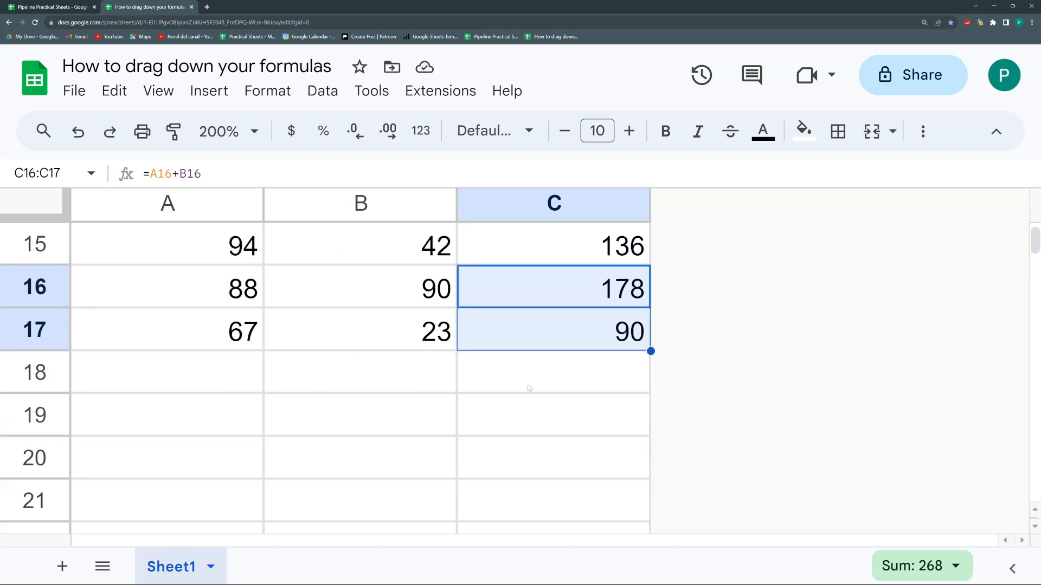
pyautogui.scroll(4, 654, 386)
pyautogui.scroll(-3, 651, 388)
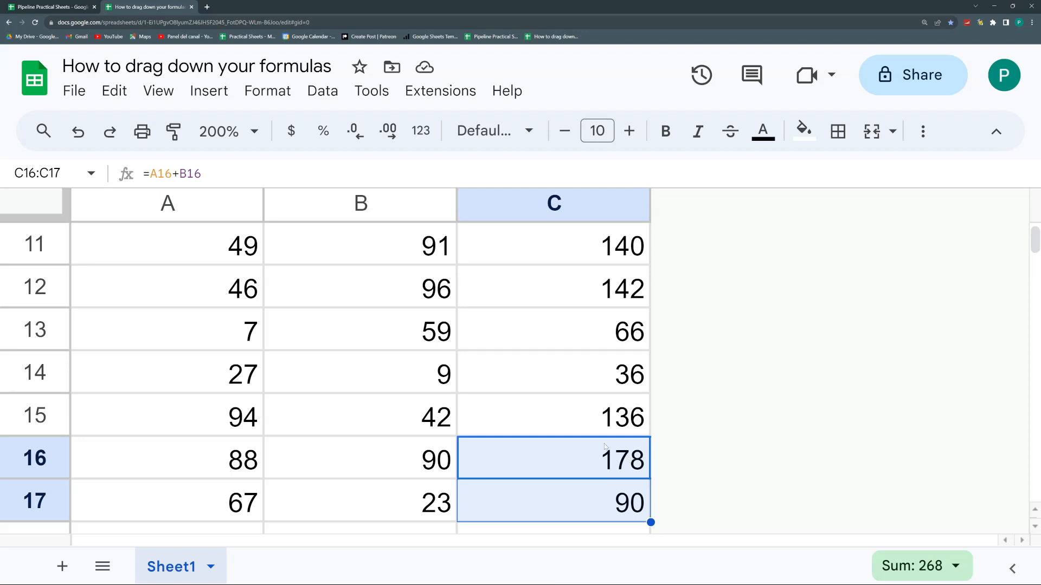
pyautogui.scroll(-1, 605, 446)
pyautogui.scroll(5, 605, 446)
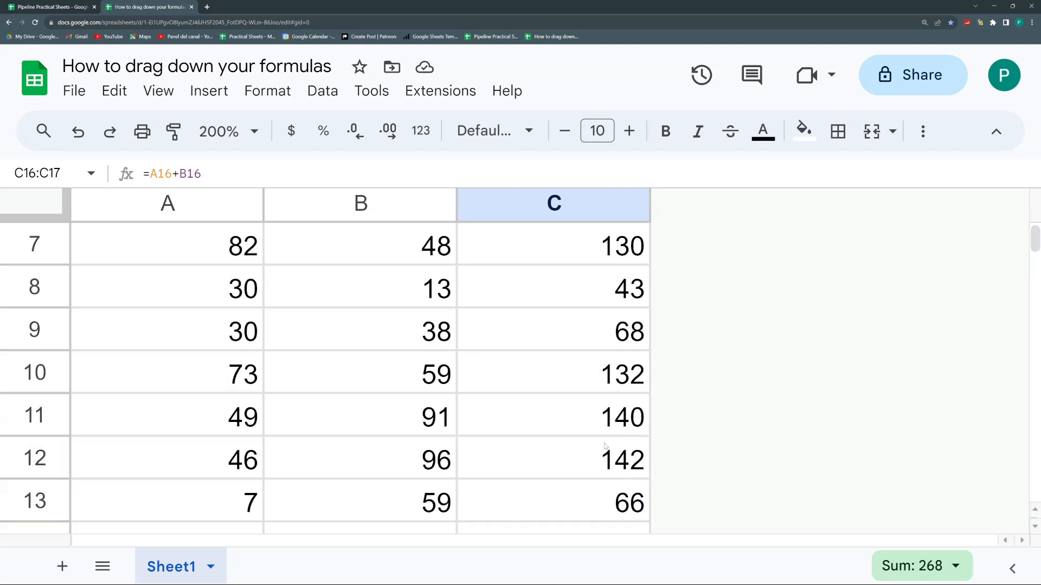
# Delete the blank-input row 3, and fill the C16 formula down one cell into C17.
pyautogui.click(41, 332)
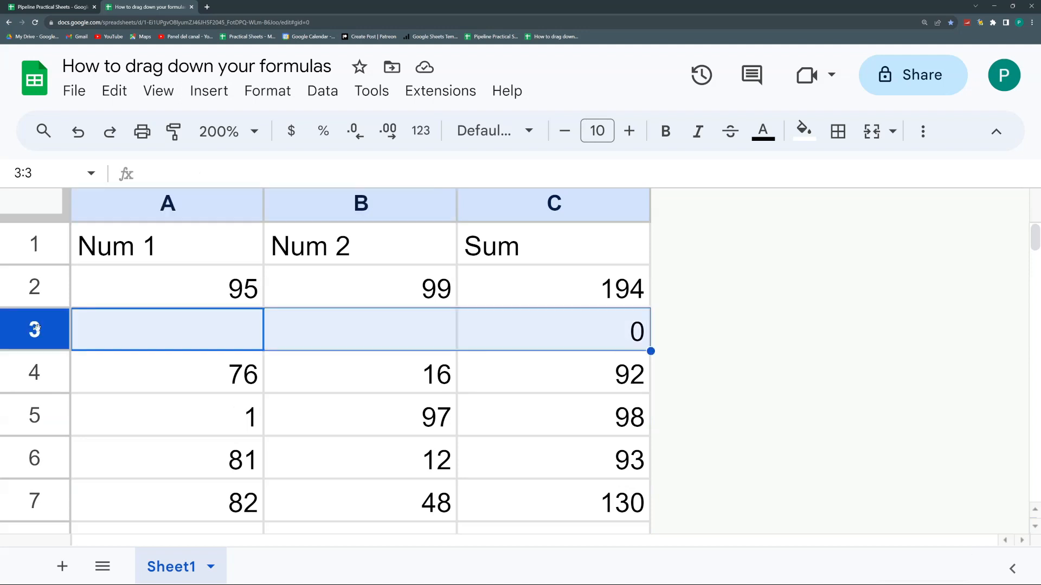
pyautogui.hotkey('ctrl', 'alt', '-')
pyautogui.scroll(-5, 518, 308)
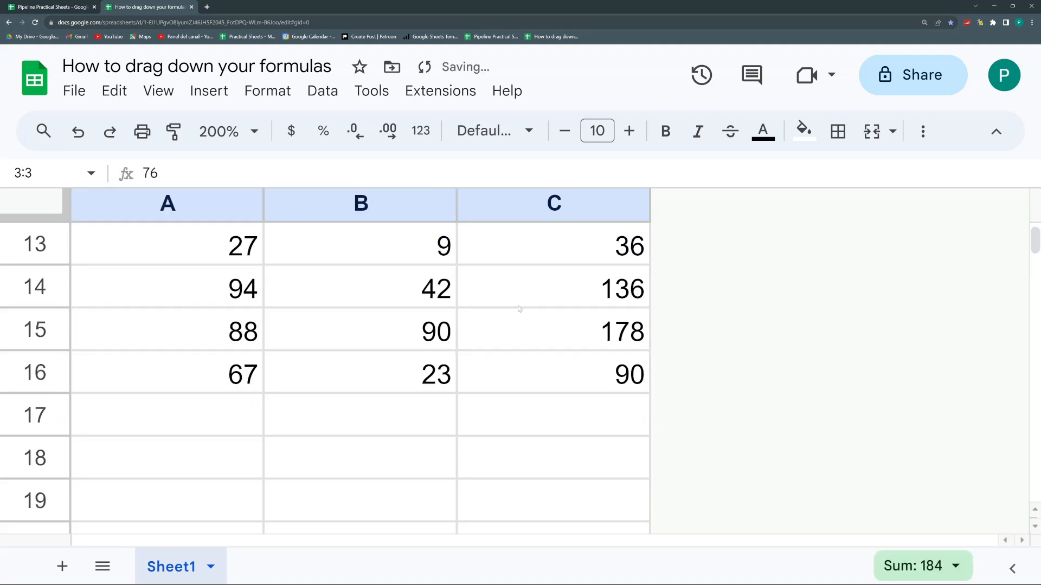
pyautogui.click(647, 388)
pyautogui.moveTo(650, 392); pyautogui.dragTo(632, 432)
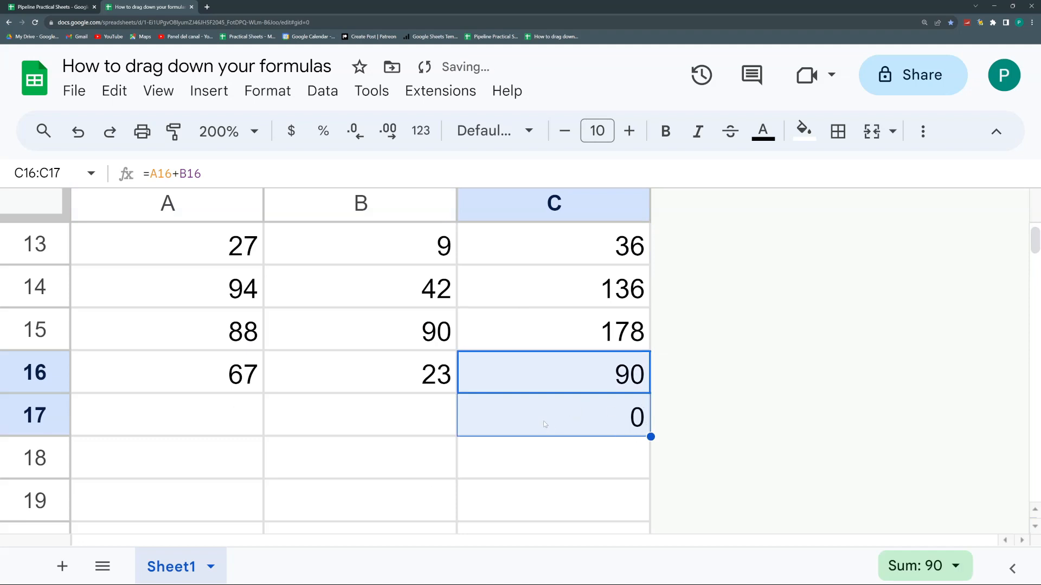
# Check the empty inputs A17 and B17, and fill the C17 formula down through C19.
pyautogui.click(473, 419)
pyautogui.click(224, 419)
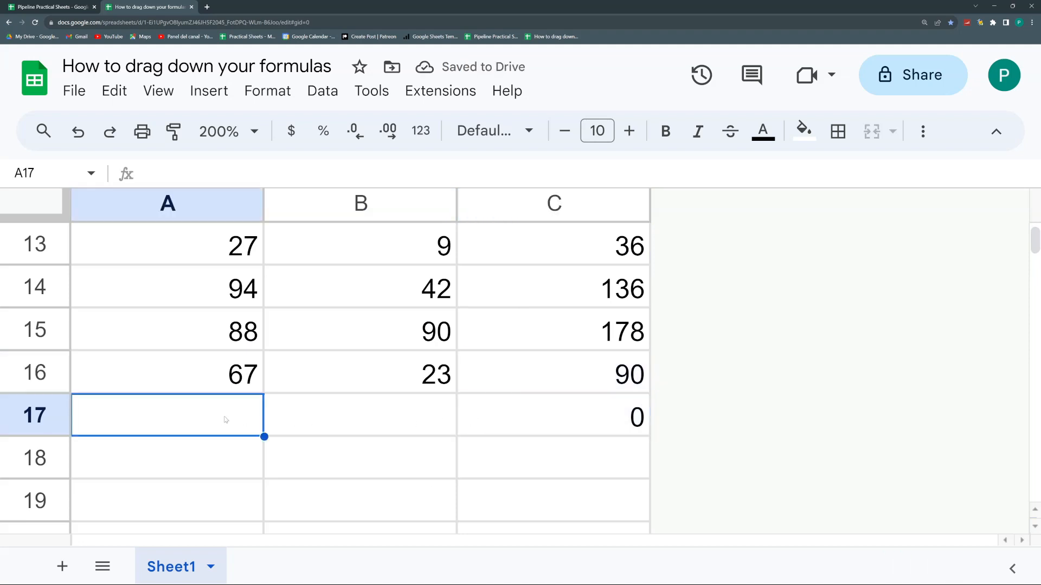
pyautogui.click(328, 417)
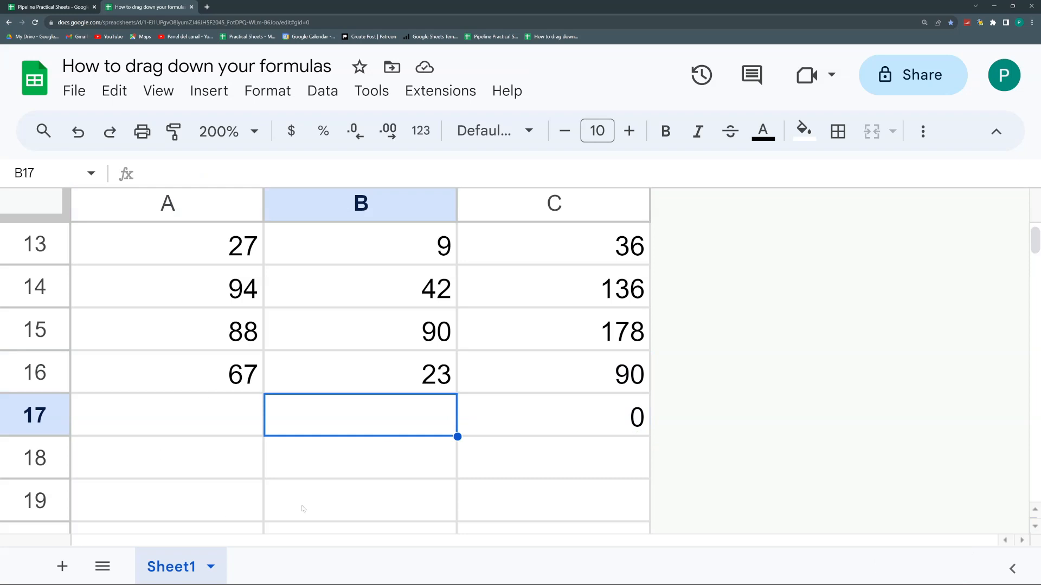
pyautogui.click(231, 402)
pyautogui.click(315, 402)
pyautogui.click(631, 412)
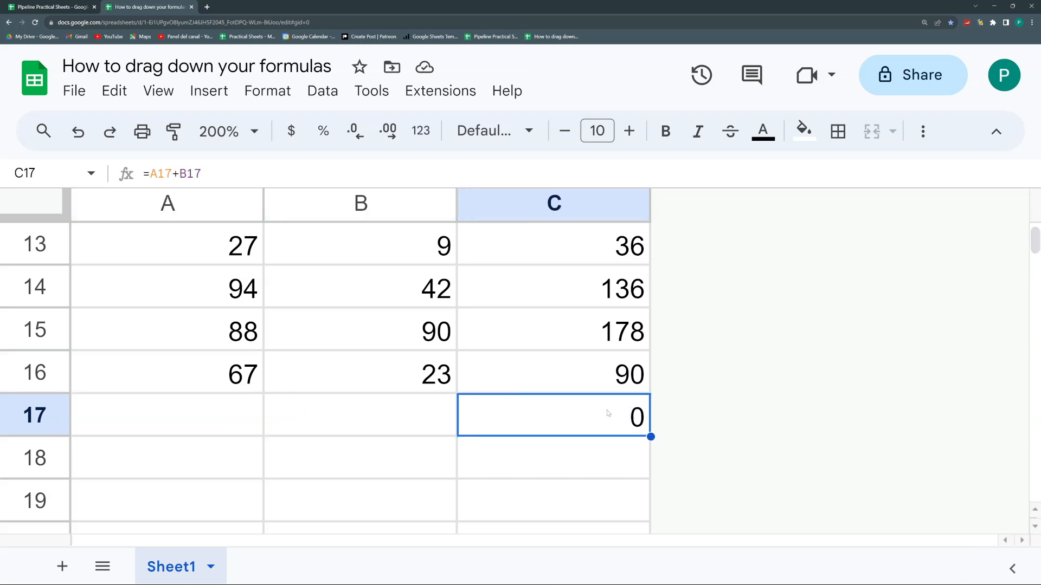
pyautogui.moveTo(651, 437); pyautogui.dragTo(649, 517)
pyautogui.scroll(-1, 654, 453)
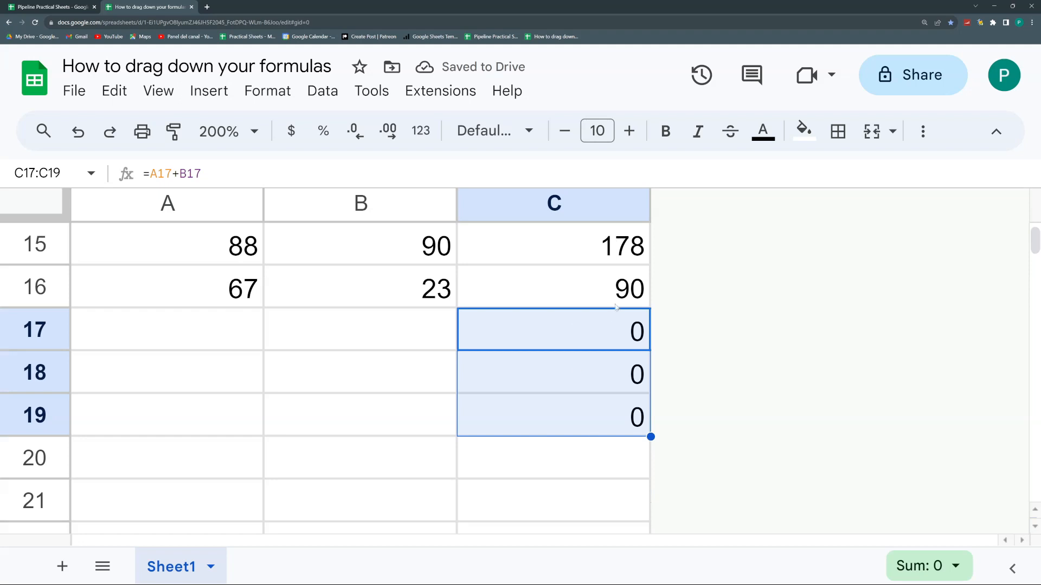
# Change the C17 formula to =IF(A17="",,A17+B17) so it returns nothing when A17 is empty.
pyautogui.click(579, 339)
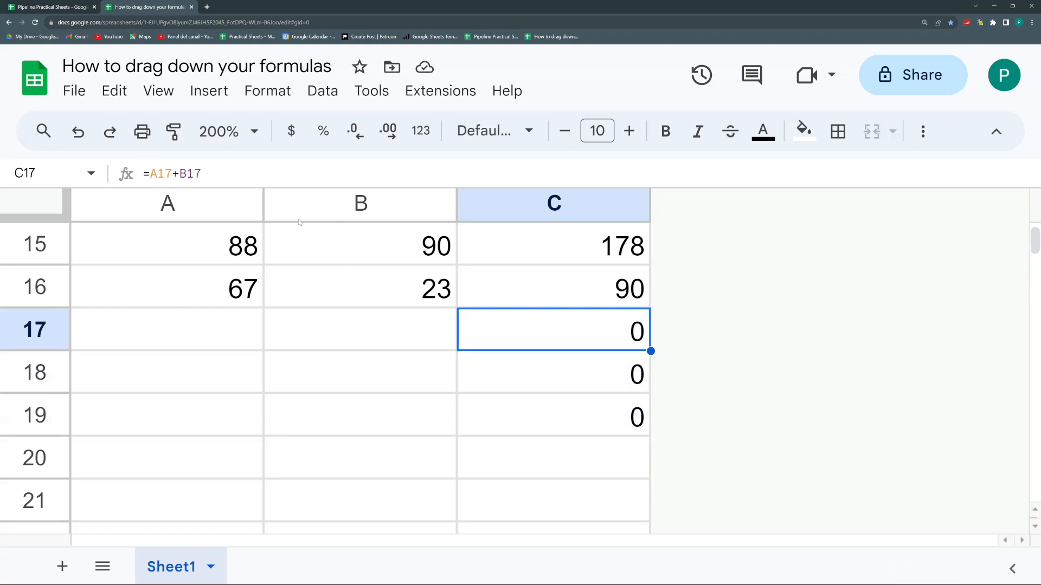
pyautogui.doubleClick(526, 329)
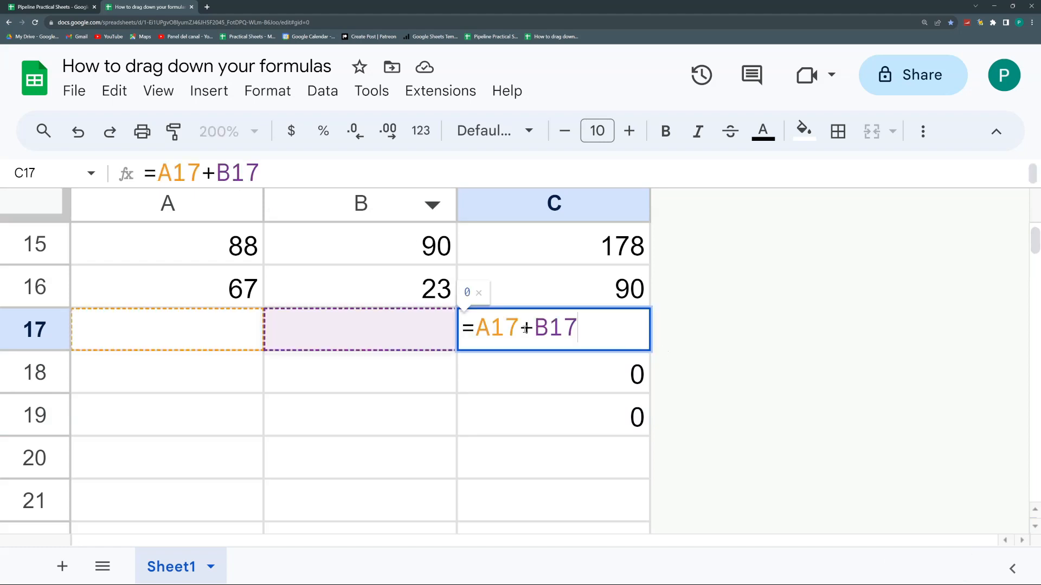
pyautogui.click(476, 329)
pyautogui.write('if')
pyautogui.press('BackSpace')
pyautogui.press('BackSpace')
pyautogui.write('IF(')
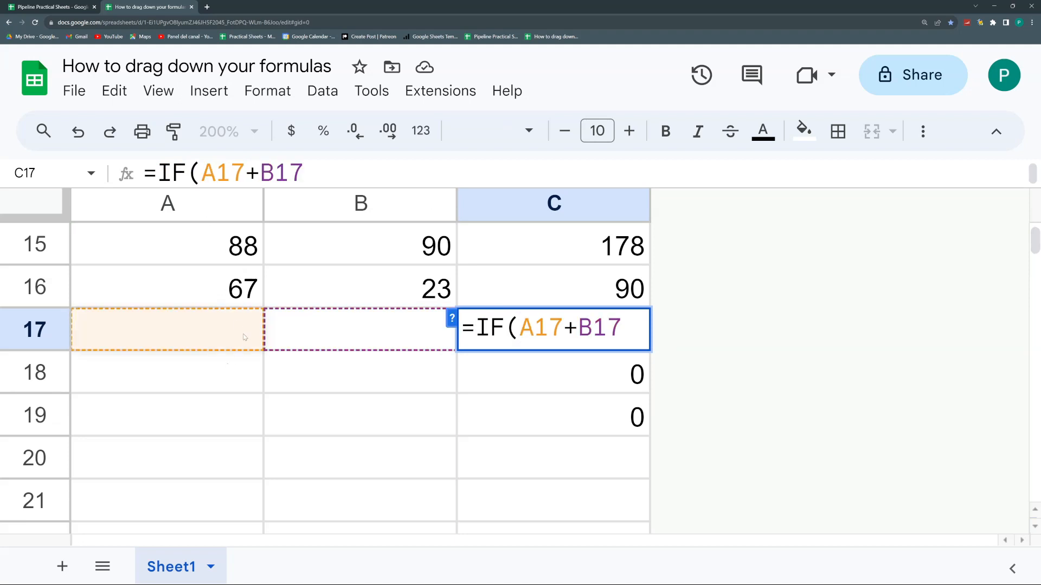
pyautogui.write('A17=""')
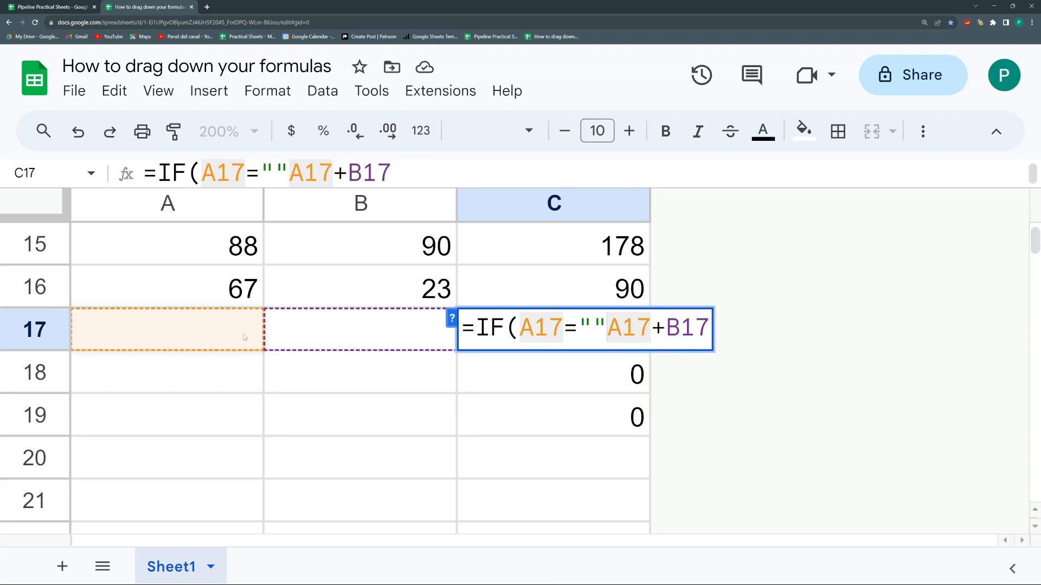
pyautogui.write(';')
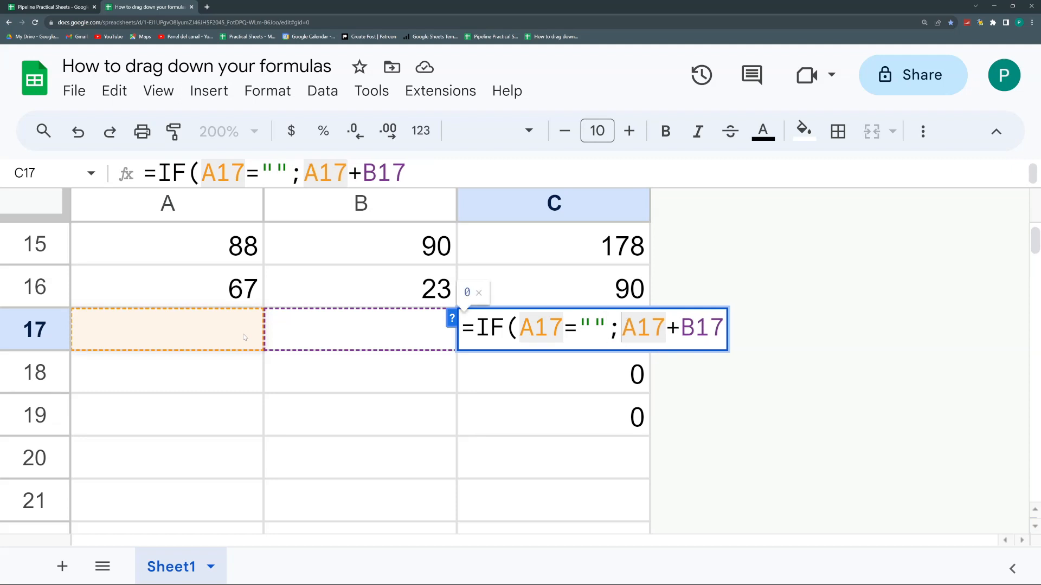
pyautogui.write(';')
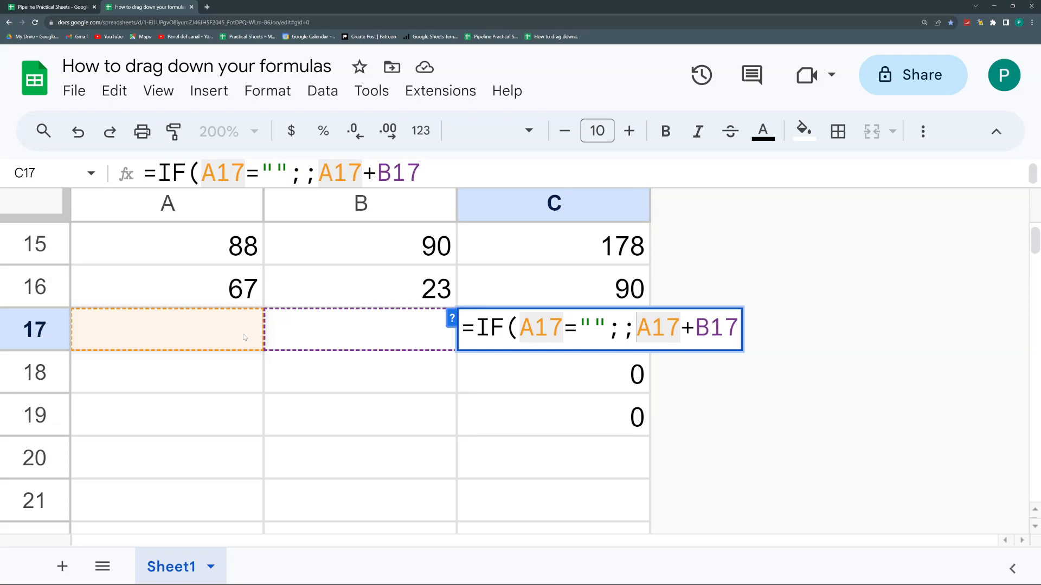
pyautogui.press('Return')
# Fill the IF formula from C17 down through C19.
pyautogui.click(626, 329)
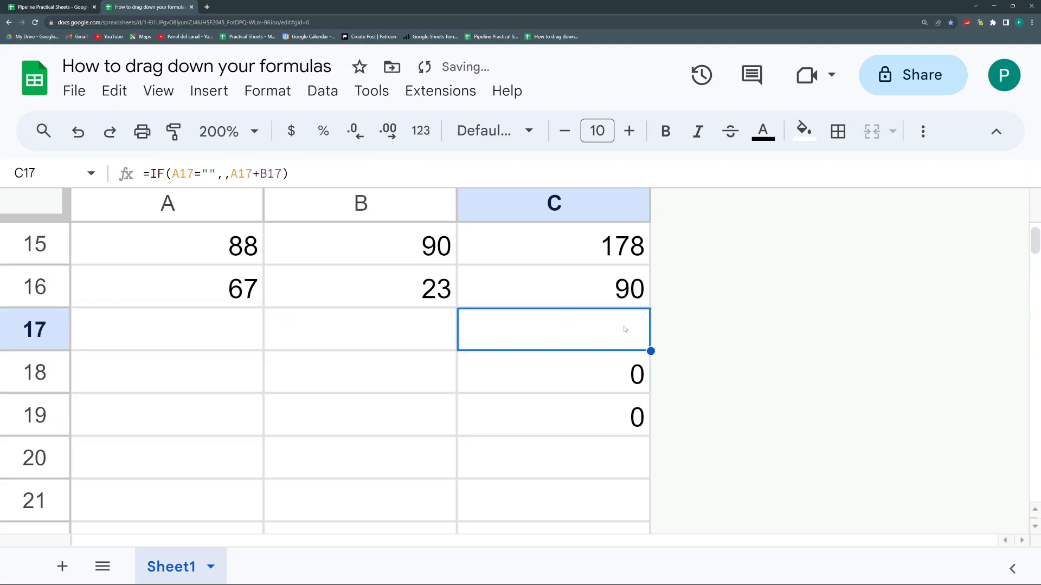
pyautogui.moveTo(650, 350); pyautogui.dragTo(661, 413)
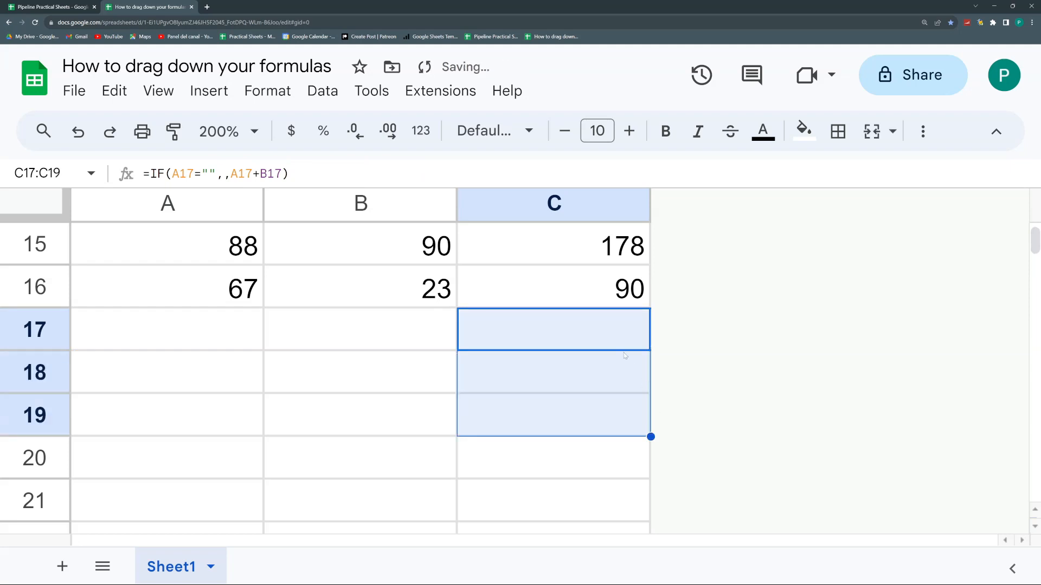
pyautogui.click(611, 343)
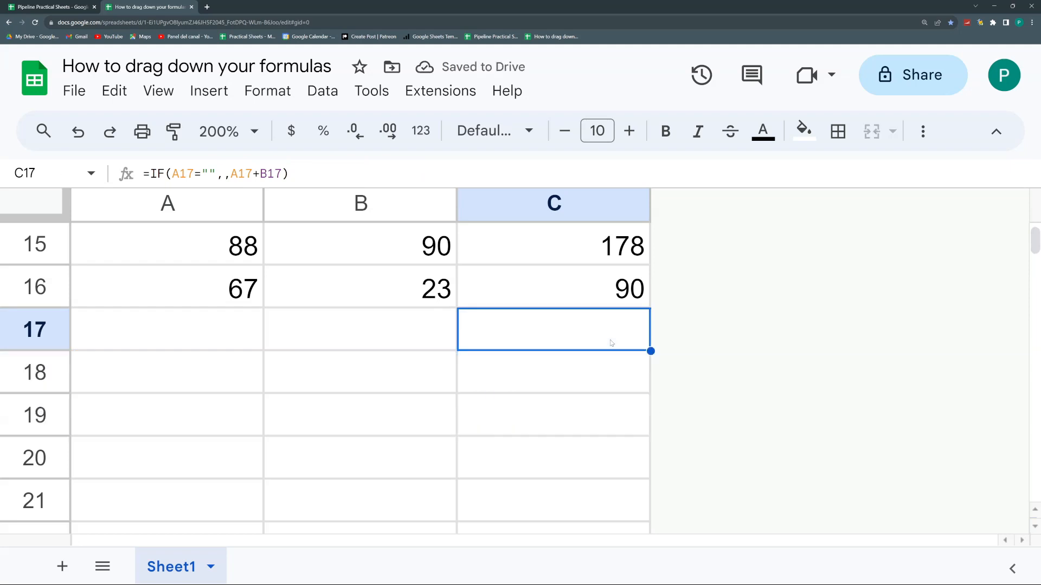
# Enter 34 in B17 with A17 left empty, and check the IF formula's result in C17.
pyautogui.click(212, 334)
pyautogui.click(406, 336)
pyautogui.click(209, 332)
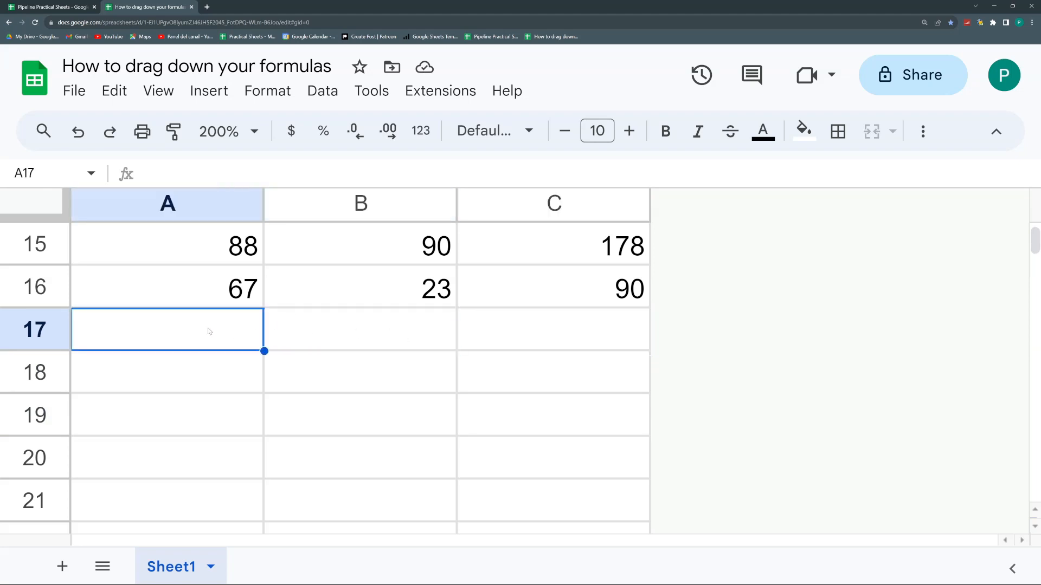
pyautogui.click(332, 328)
pyautogui.write('34')
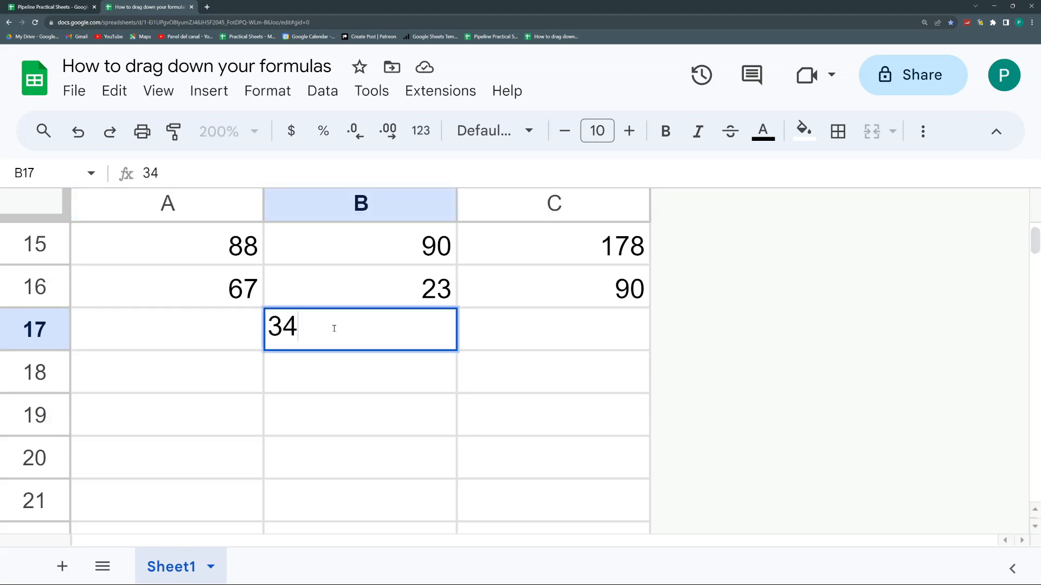
pyautogui.click(365, 382)
pyautogui.click(520, 338)
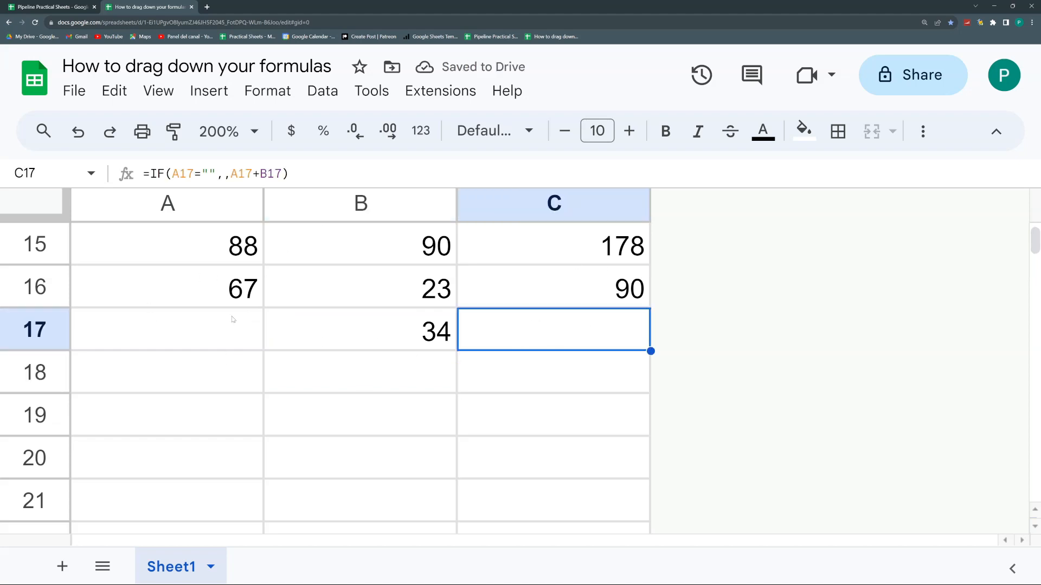
# Change the C17 formula to =IF(AND(A17="",B17=""),,A17+B17) so it tests both inputs for being empty.
pyautogui.click(256, 325)
pyautogui.click(326, 325)
pyautogui.click(569, 331)
pyautogui.press('F2')
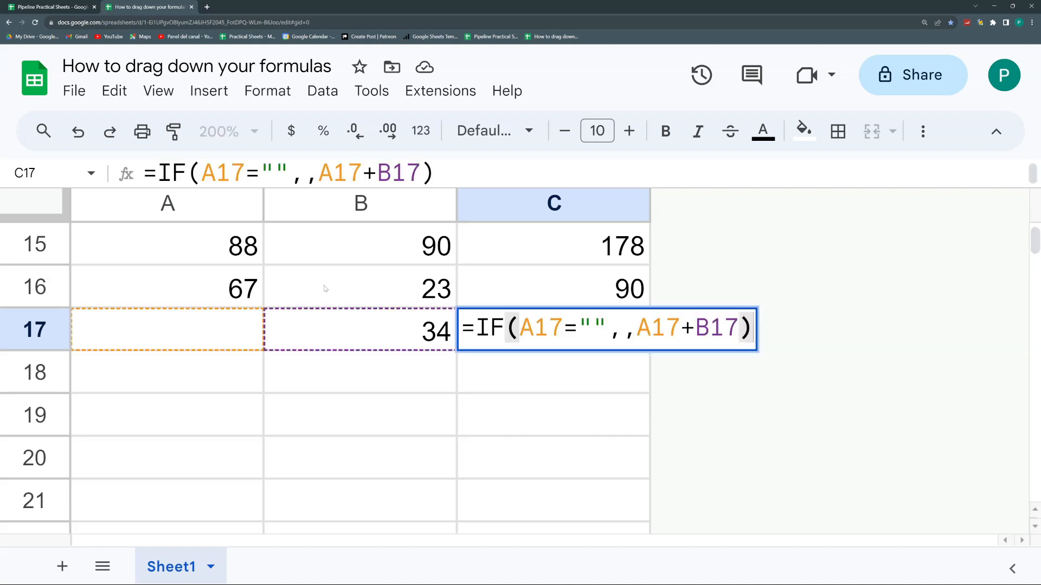
pyautogui.click(520, 327)
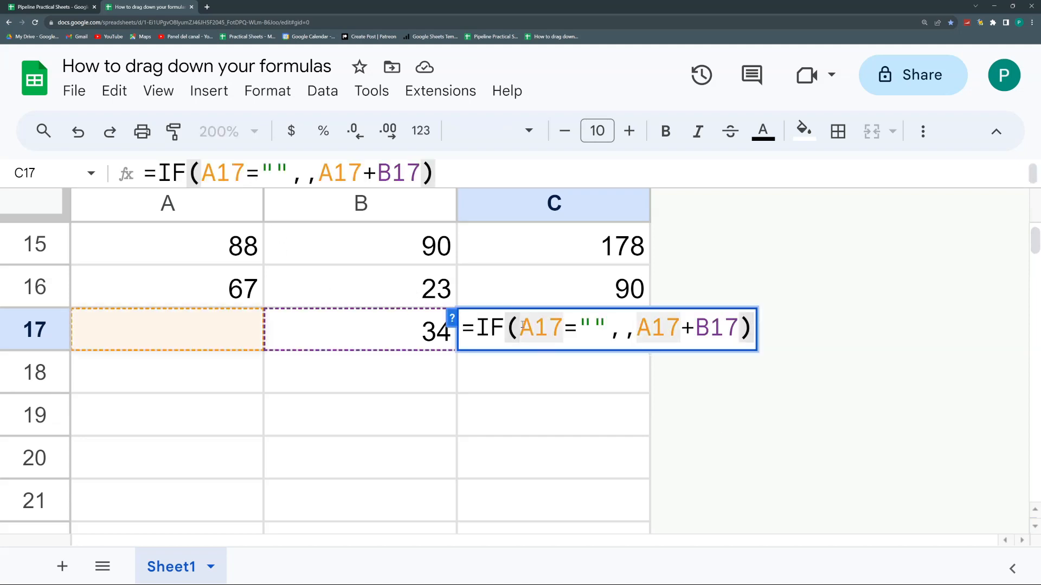
pyautogui.write('AND')
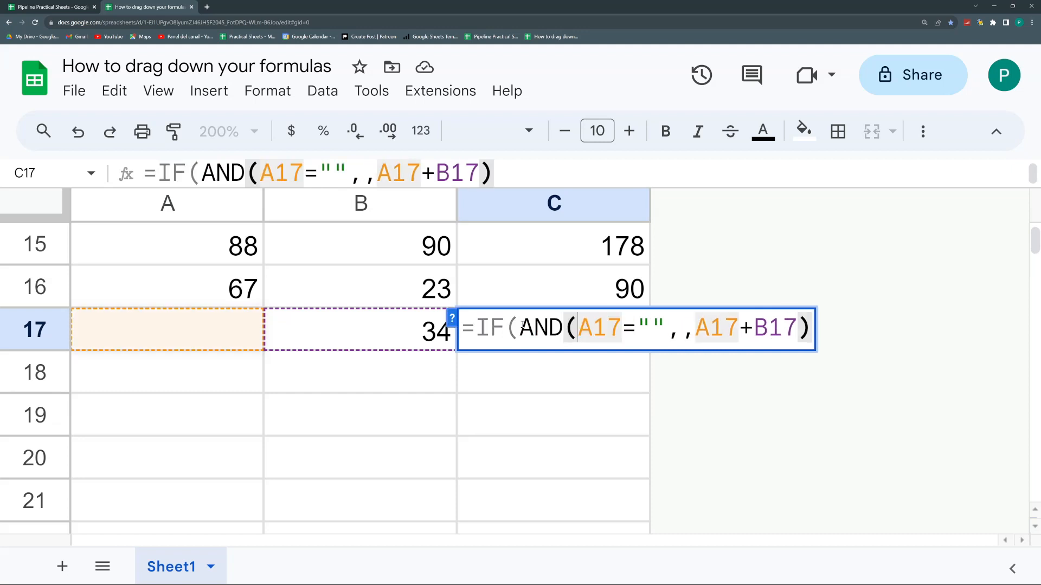
pyautogui.click(668, 326)
pyautogui.write(',B')
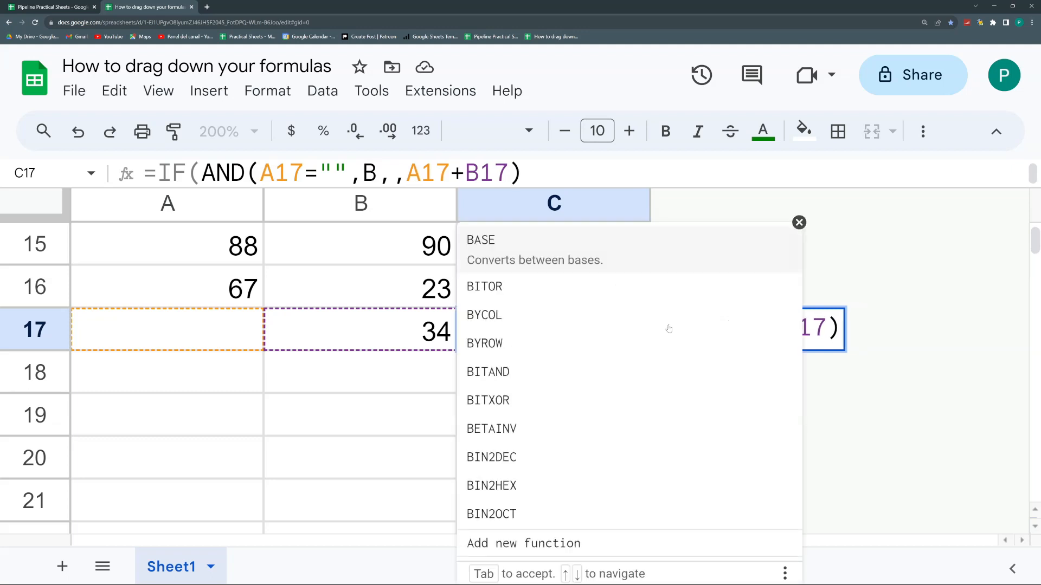
pyautogui.write('17')
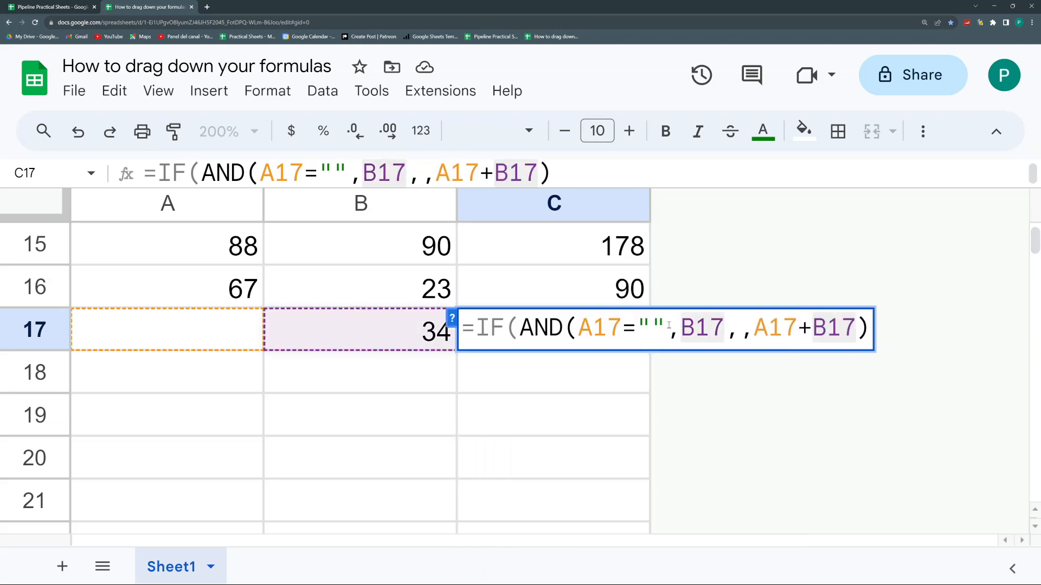
pyautogui.write('=""')
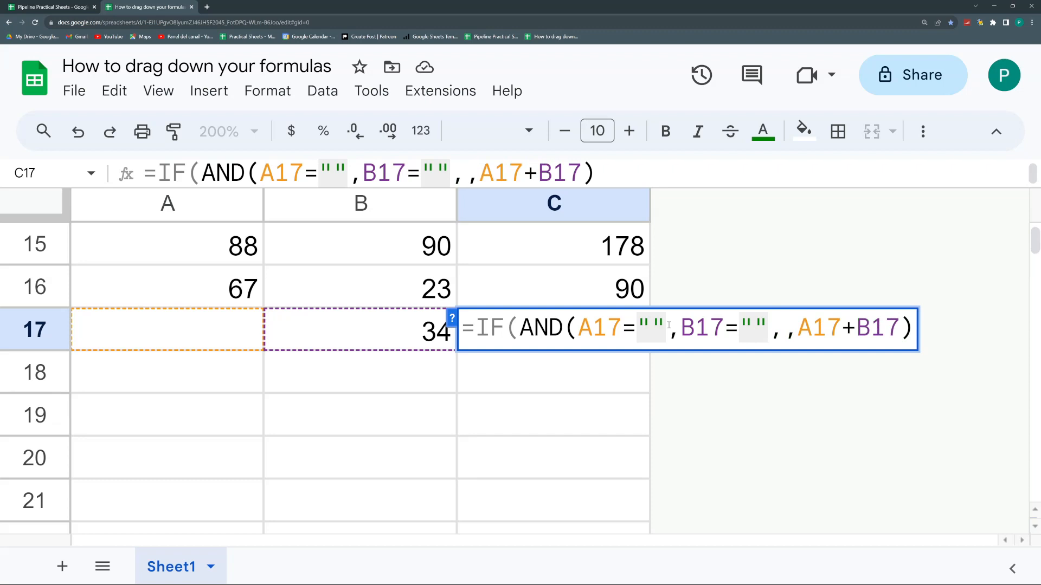
pyautogui.write(')')
pyautogui.press('Return')
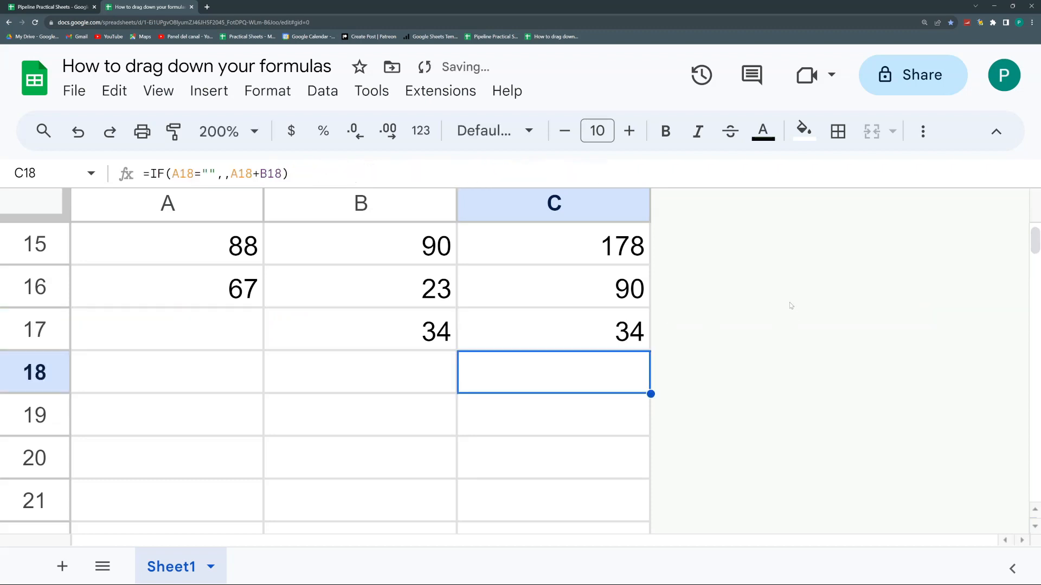
# Fill the C17 formula down through C21, and enter 2 in A18 to test it.
pyautogui.click(594, 326)
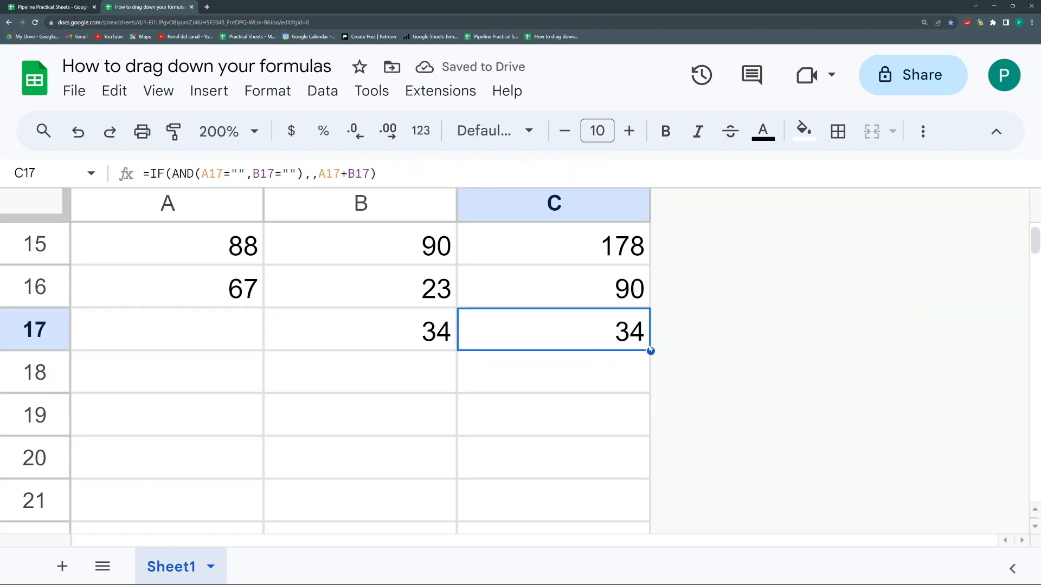
pyautogui.moveTo(650, 351); pyautogui.dragTo(645, 496)
pyautogui.click(232, 370)
pyautogui.write('2')
pyautogui.press('Up')
pyautogui.click(202, 423)
pyautogui.moveTo(296, 424); pyautogui.dragTo(354, 421)
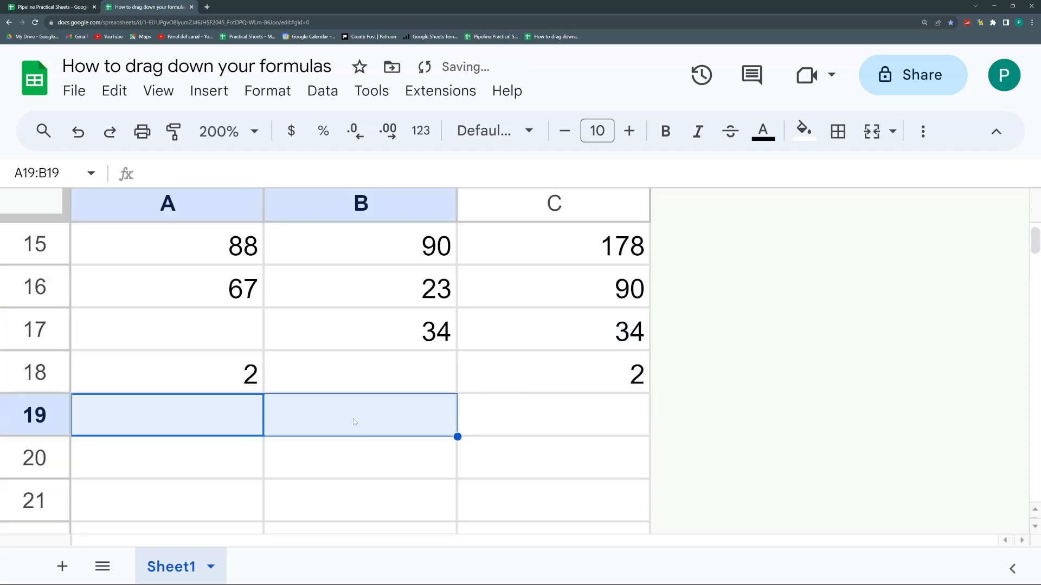
pyautogui.click(591, 417)
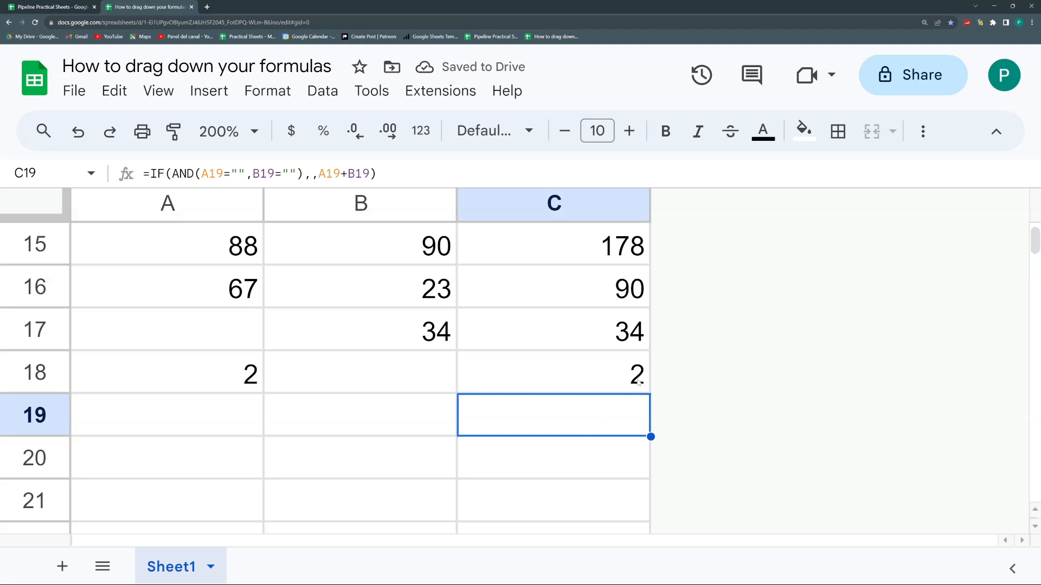
# Copy the C18 formula and paste it over the whole Sum column, C2:C1000.
pyautogui.click(635, 378)
pyautogui.hotkey('ctrl', 'c')
pyautogui.scroll(10, 592, 292)
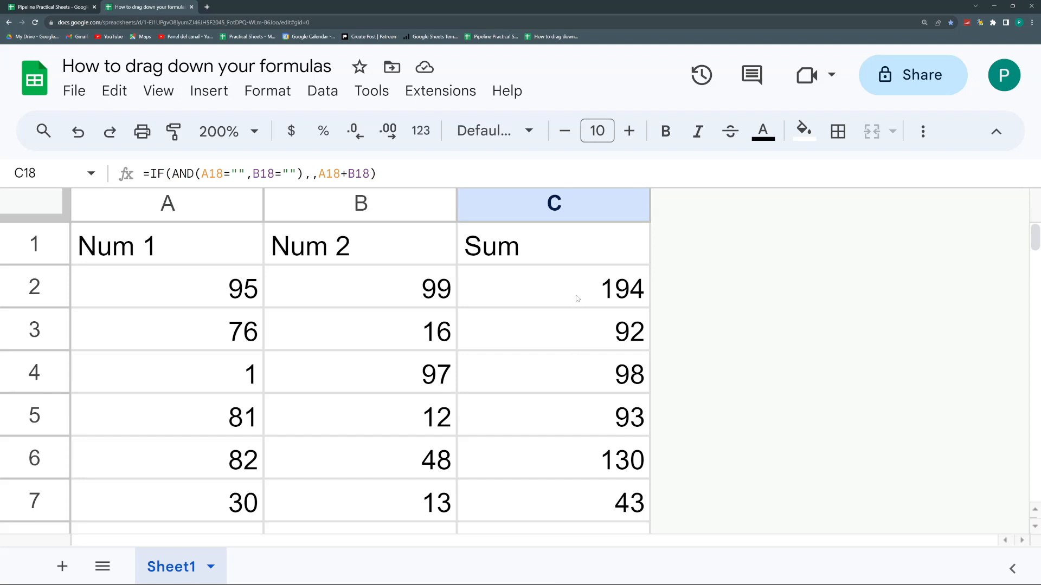
pyautogui.click(578, 297)
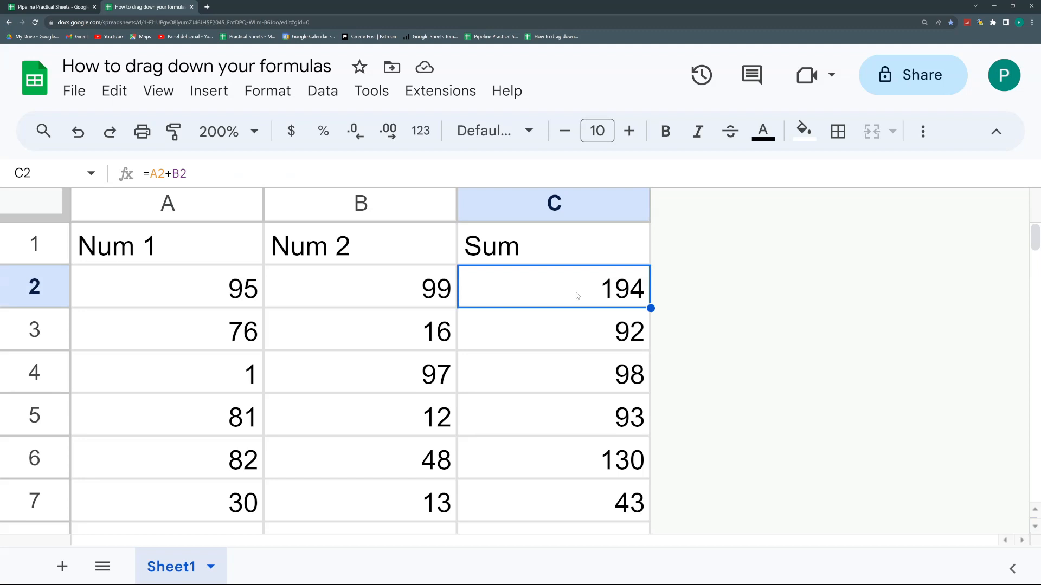
pyautogui.hotkey('ctrl', 'shift', 'Down')
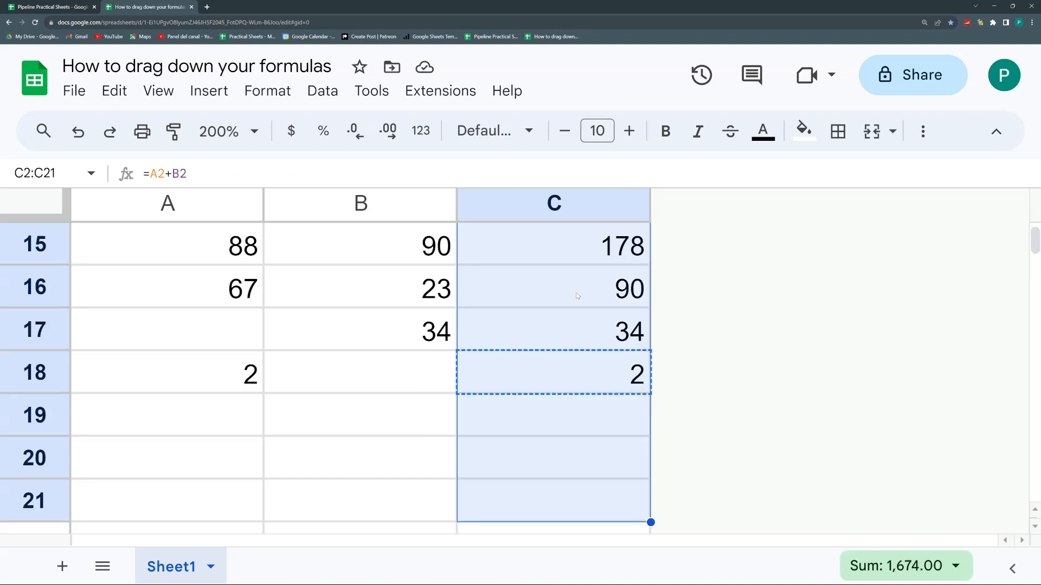
pyautogui.hotkey('ctrl', 'shift', 'Down')
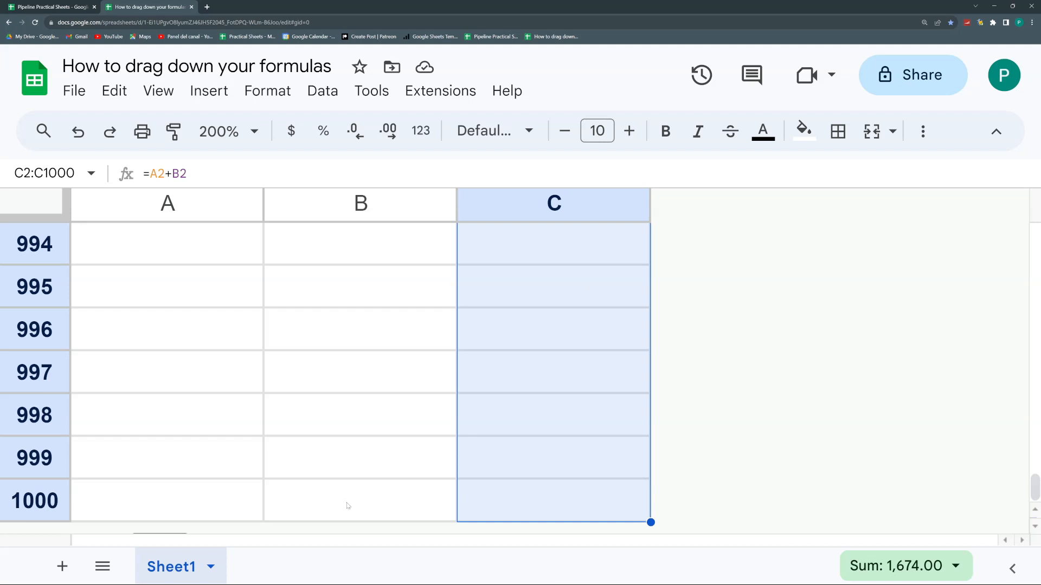
pyautogui.hotkey('ctrl', 'v')
# Examine the pasted formula in C998 and in the Sum column from C2 downward.
pyautogui.click(588, 419)
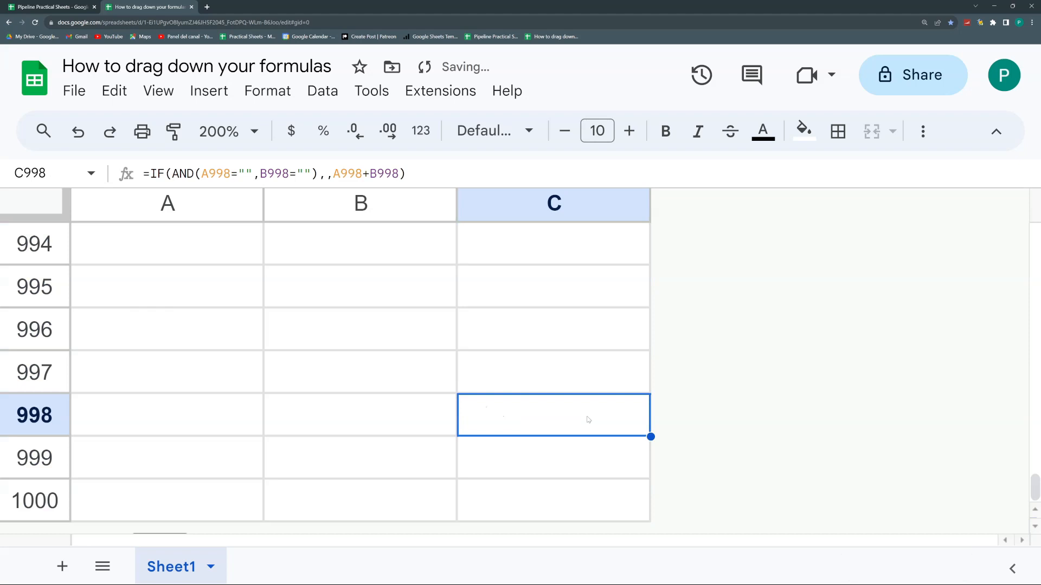
pyautogui.hotkey('ctrl', 'Up')
pyautogui.press('Down')
pyautogui.press('Down')
pyautogui.press('Down')
pyautogui.press('Down')
pyautogui.press('Down')
pyautogui.press('Down')
pyautogui.press('Down')
pyautogui.press('Down')
pyautogui.press('Down')
pyautogui.press('Down')
pyautogui.press('Down')
pyautogui.press('Down')
pyautogui.press('Down')
pyautogui.press('Down')
pyautogui.press('Down')
pyautogui.press('Down')
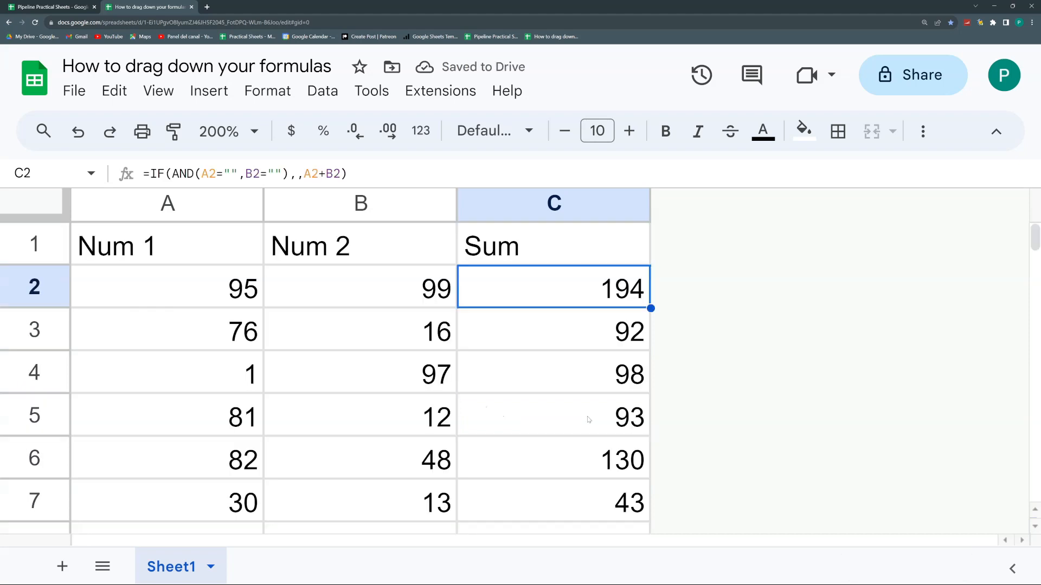
# Enter 2 in A20, 34 in B21 and 12 in A21 to test the pasted Sum formulas.
pyautogui.press('Down')
pyautogui.press('Down')
pyautogui.press('Down')
pyautogui.press('Down')
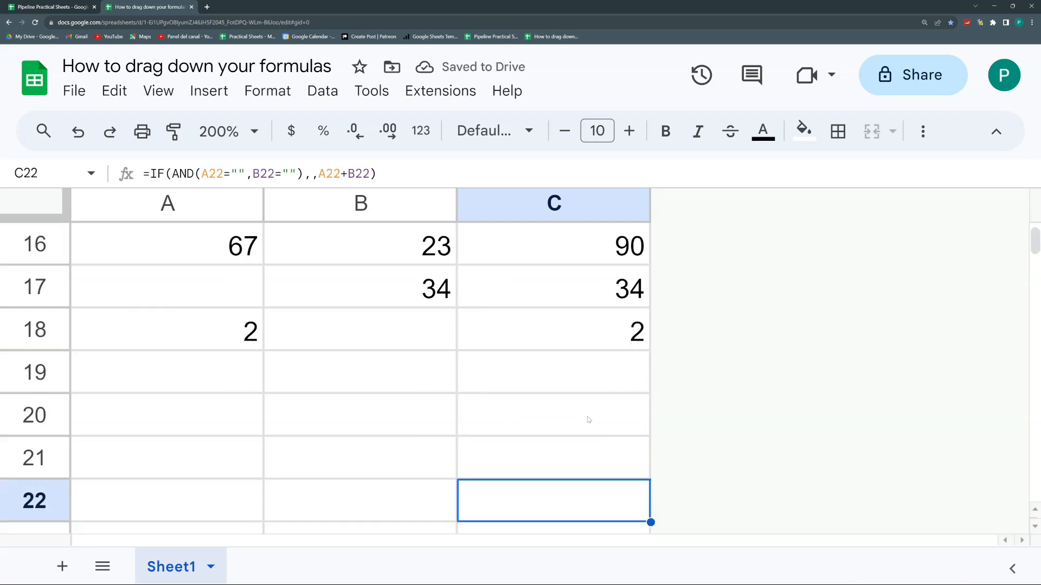
pyautogui.click(248, 417)
pyautogui.write('2')
pyautogui.click(316, 414)
pyautogui.click(339, 457)
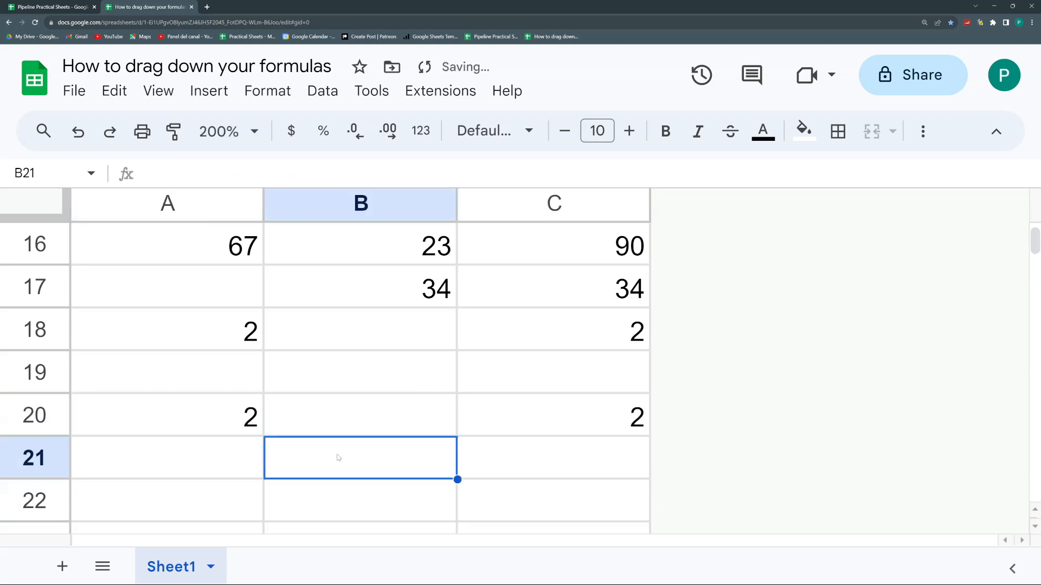
pyautogui.write('34')
pyautogui.click(372, 421)
pyautogui.click(213, 472)
pyautogui.write('12')
pyautogui.click(454, 433)
# Insert one blank row above row 3 and another blank row below row 5.
pyautogui.scroll(5, 458, 437)
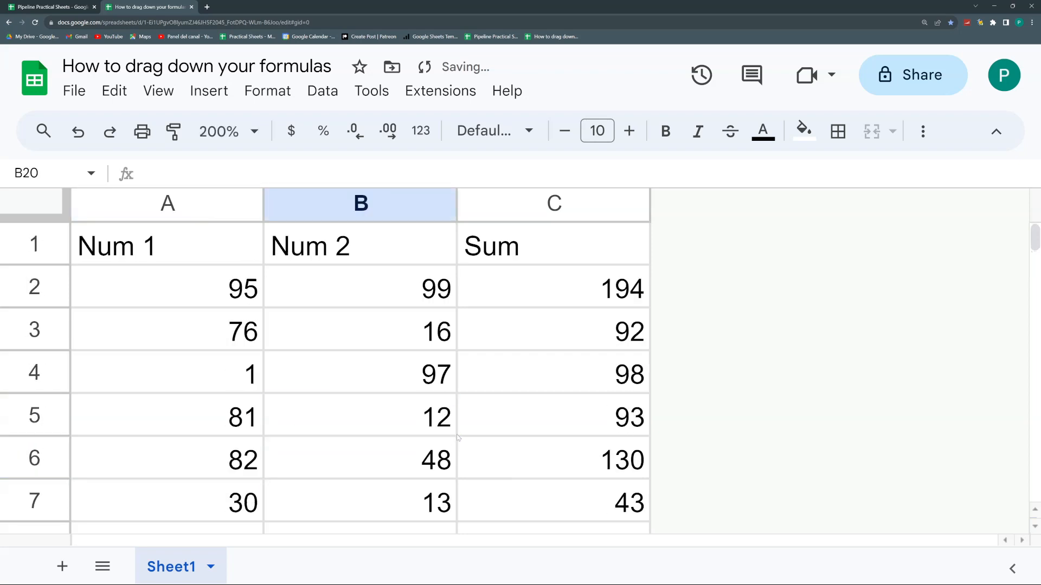
pyautogui.click(34, 329)
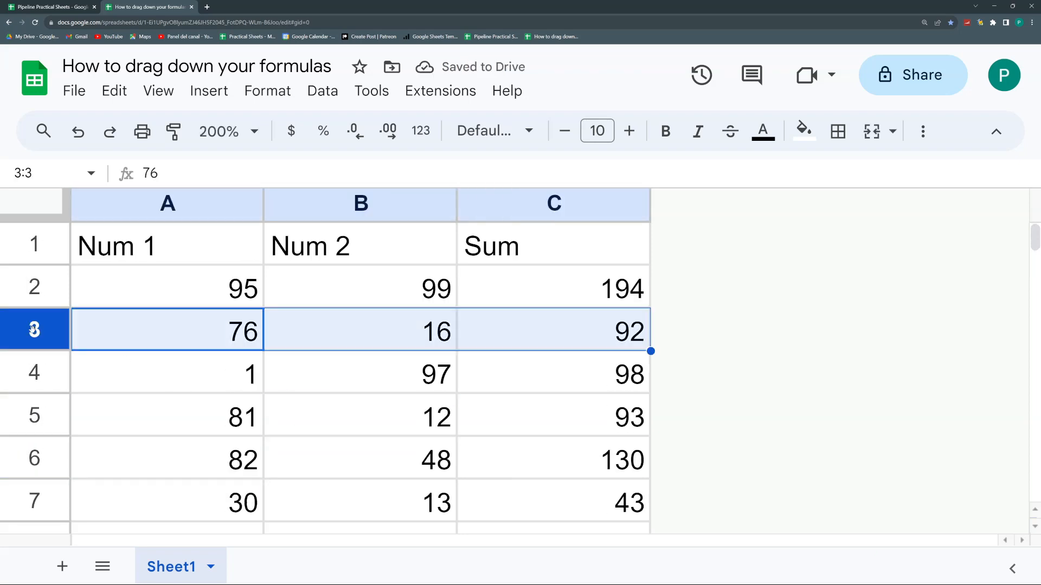
pyautogui.rightClick(33, 329)
pyautogui.click(117, 297)
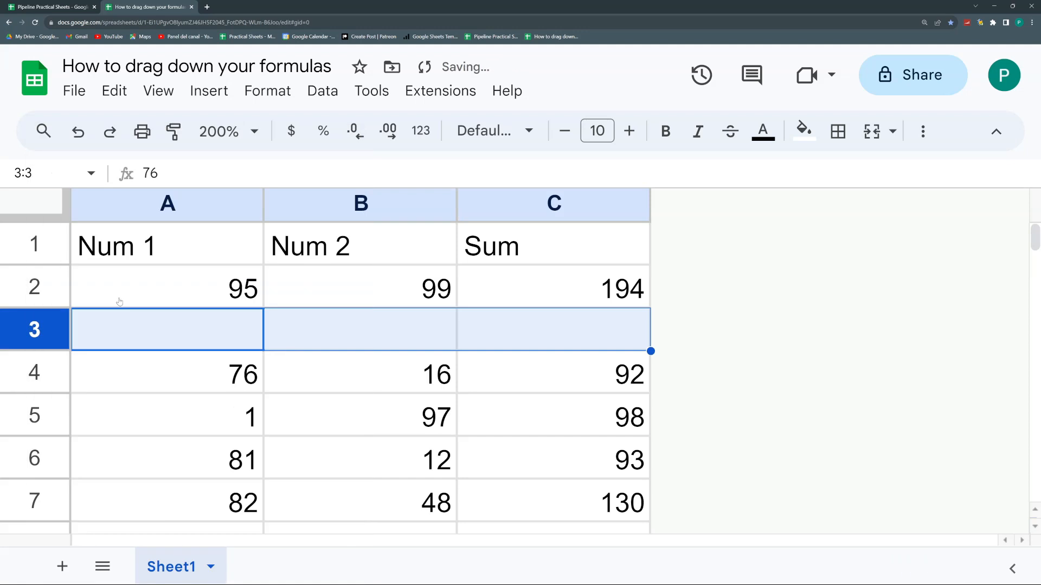
pyautogui.click(56, 413)
pyautogui.rightClick(57, 413)
pyautogui.click(166, 329)
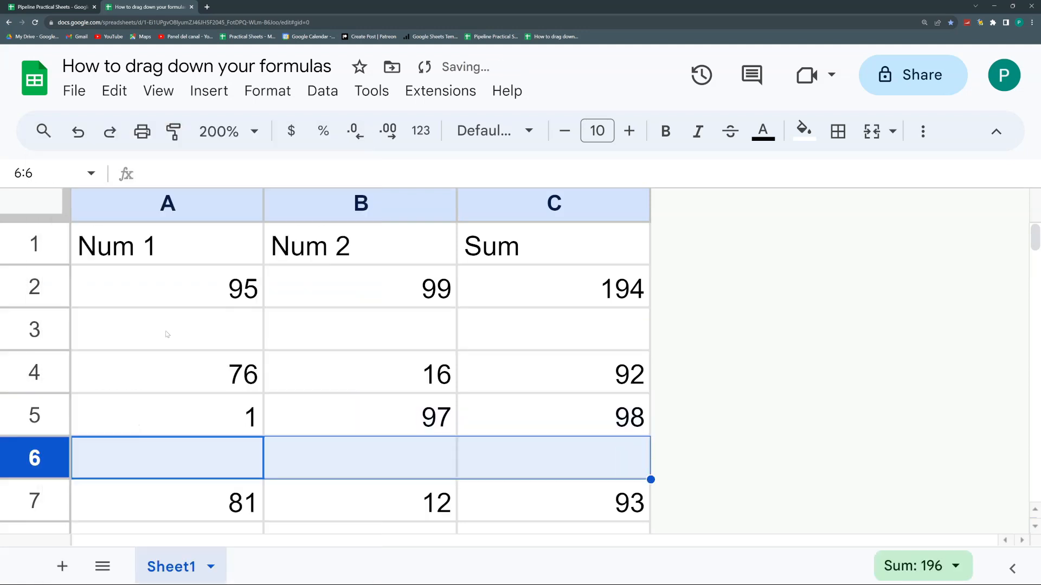
# Fill the C2 formula down through C6 to cover the newly inserted rows.
pyautogui.click(592, 469)
pyautogui.click(643, 303)
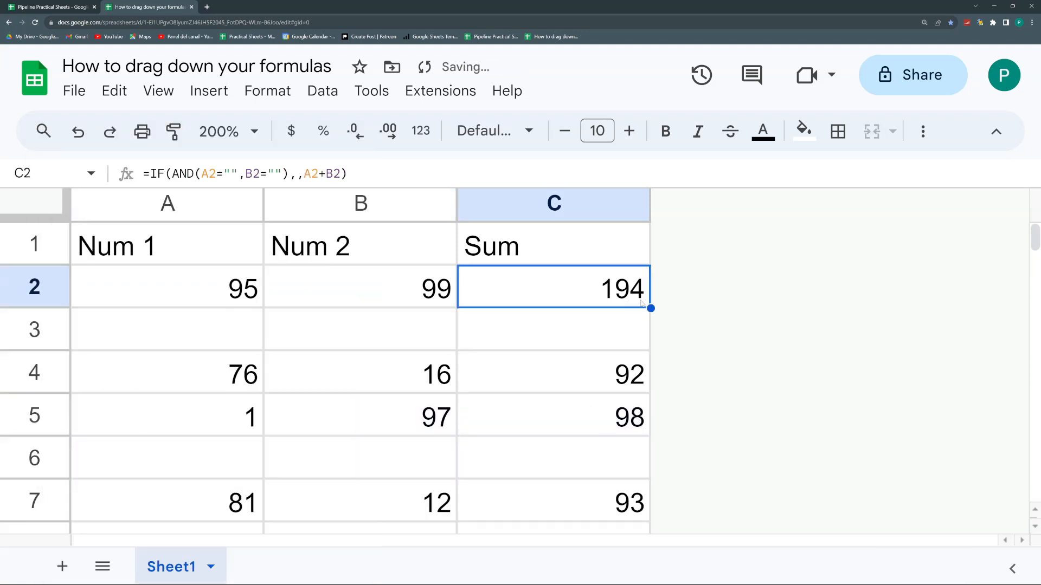
pyautogui.moveTo(643, 303); pyautogui.dragTo(661, 466)
pyautogui.click(602, 390)
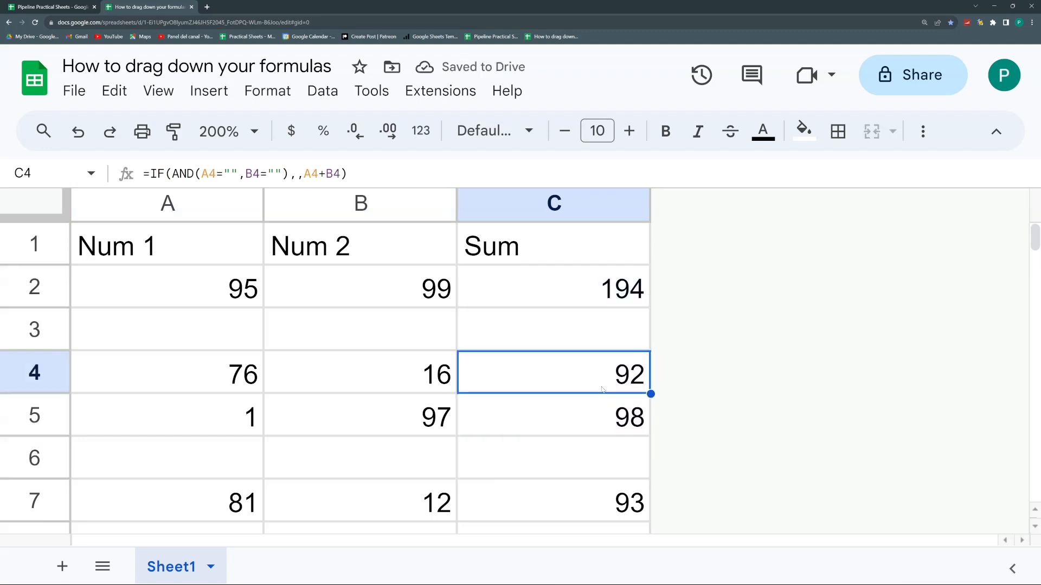
# Rename Sheet1 to "Manual Way".
pyautogui.doubleClick(187, 564)
pyautogui.write('mANUA')
pyautogui.press('BackSpace')
pyautogui.press('BackSpace')
pyautogui.press('BackSpace')
pyautogui.press('BackSpace')
pyautogui.press('BackSpace')
pyautogui.write('M')
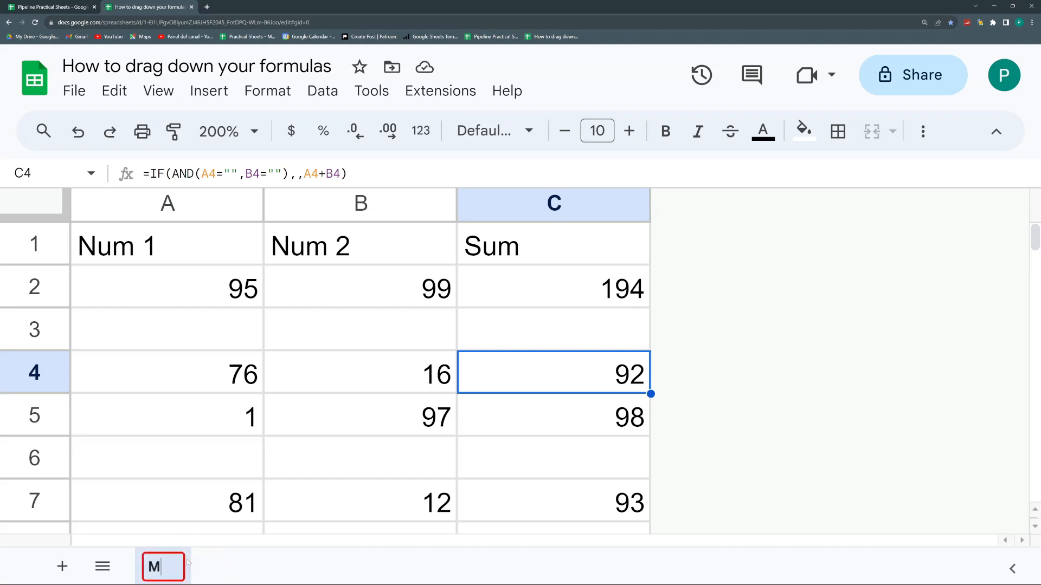
pyautogui.write('anual Way')
pyautogui.press('Return')
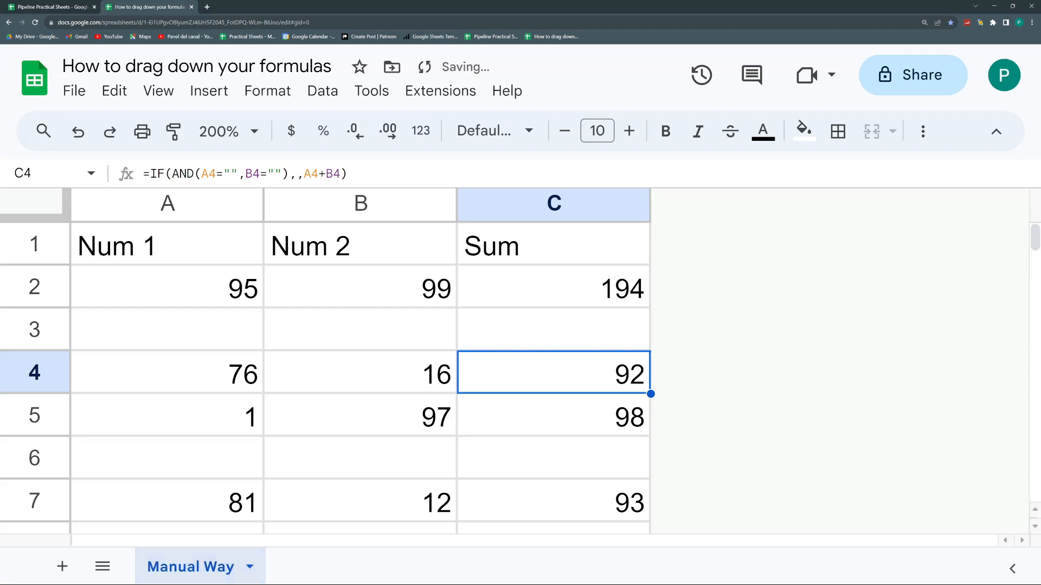
# Duplicate the Manual Way sheet and clear the Sum formulas in C2:C1002 of the copy.
pyautogui.click(249, 567)
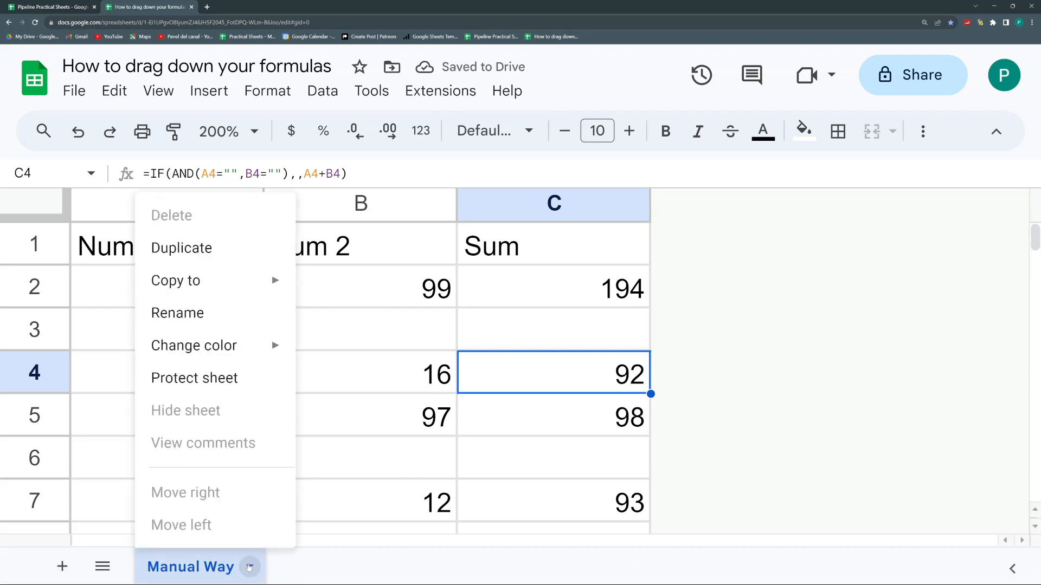
pyautogui.click(181, 248)
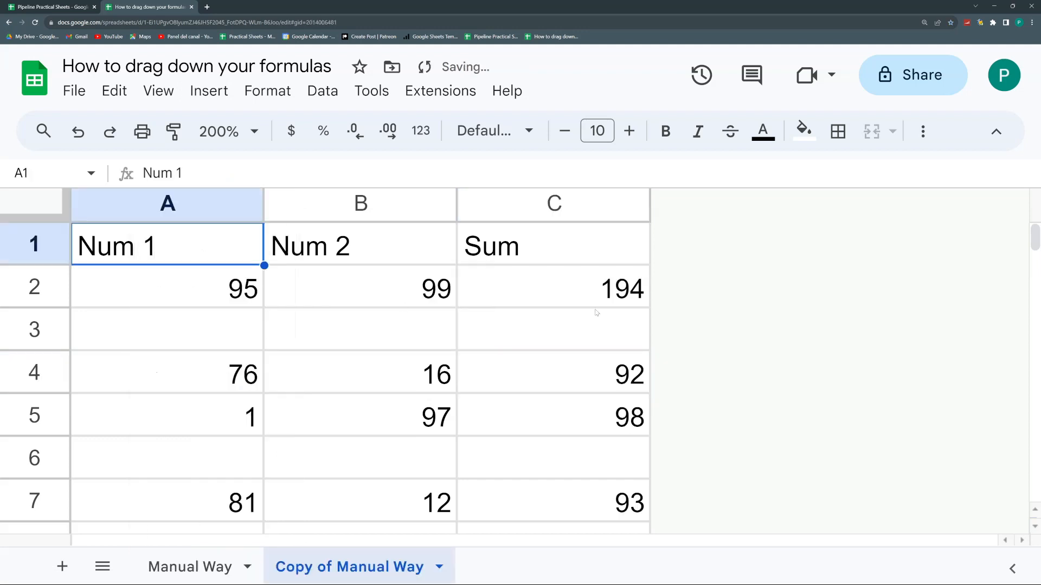
pyautogui.click(585, 294)
pyautogui.hotkey('ctrl', 'shift', 'Down')
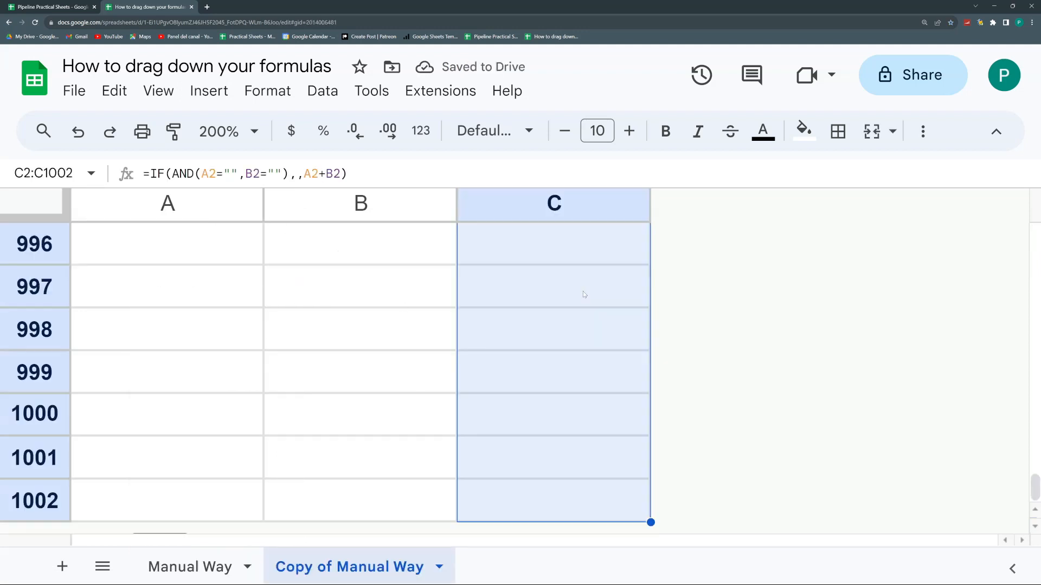
pyautogui.press('Delete')
pyautogui.hotkey('ctrl', 'Up')
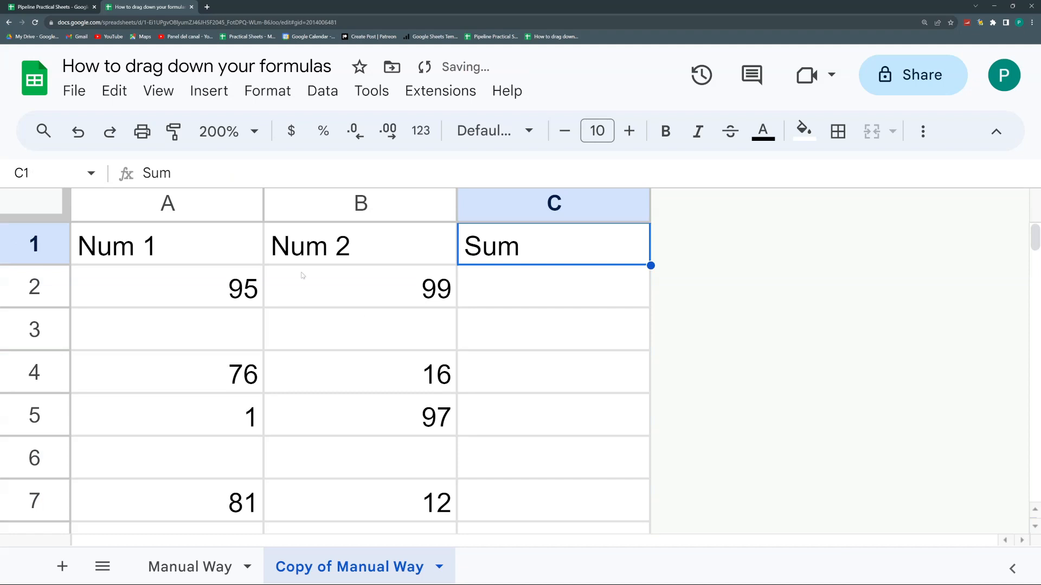
# Delete the two blank rows between the numbers near the start of the copied sheet's data.
pyautogui.click(34, 329)
pyautogui.hotkey('ctrl', 'alt', '-')
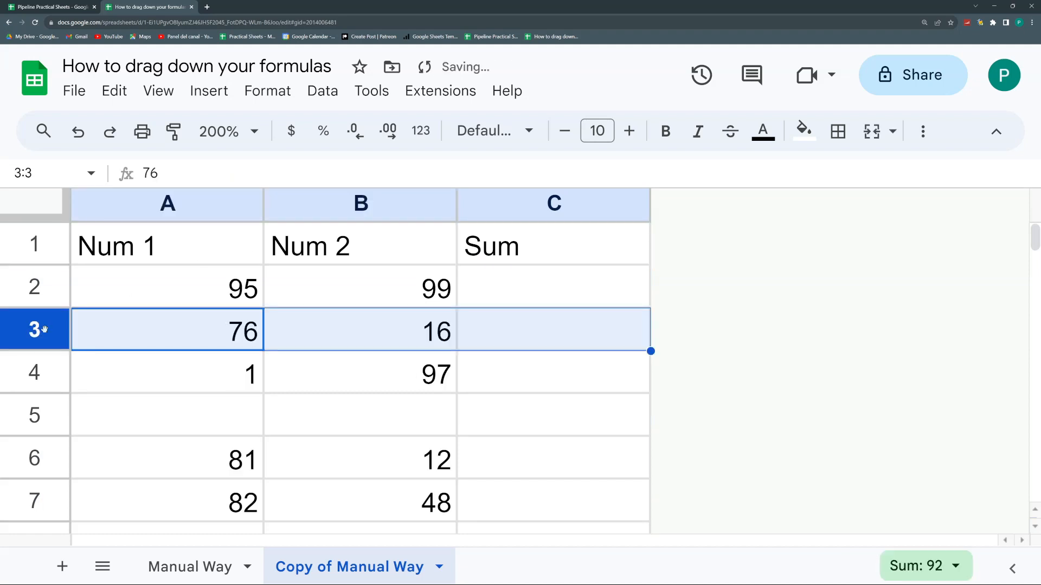
pyautogui.click(34, 416)
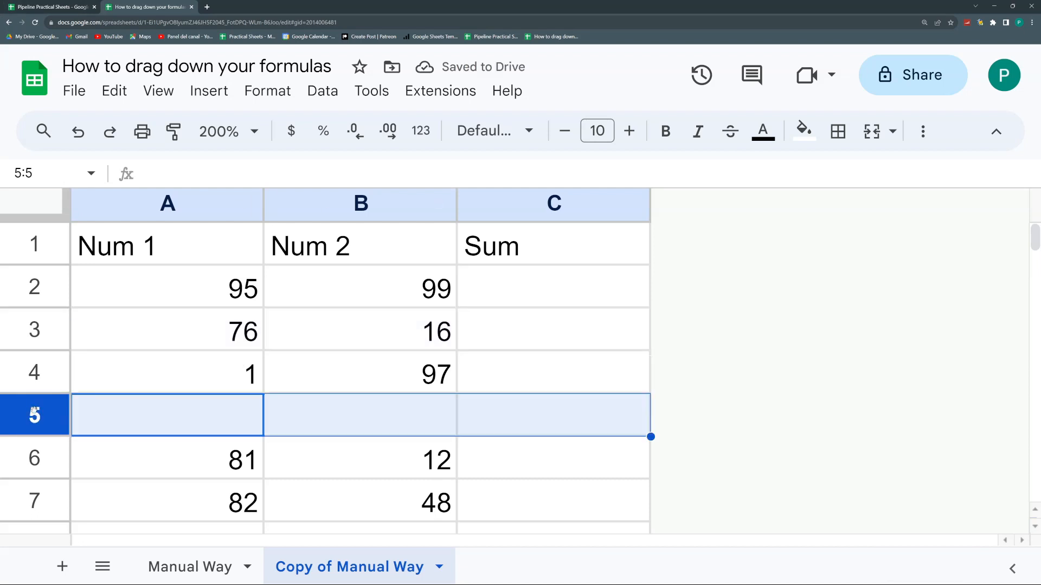
pyautogui.hotkey('ctrl', 'alt', '-')
# Enter =A2+B2 in C2 and autofill it down the Sum column, then check the filled rows.
pyautogui.click(523, 296)
pyautogui.write('=a')
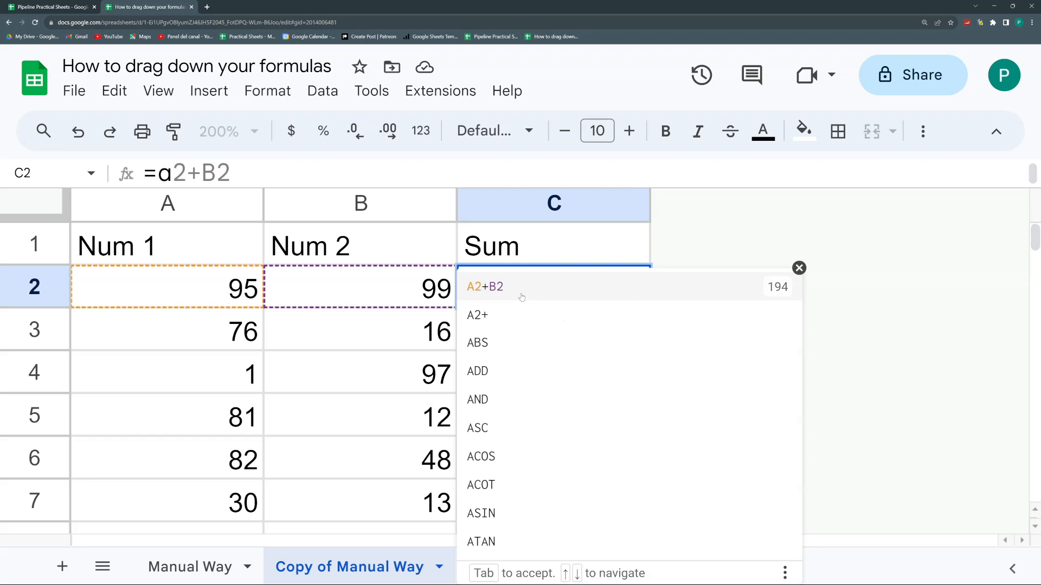
pyautogui.press('Tab')
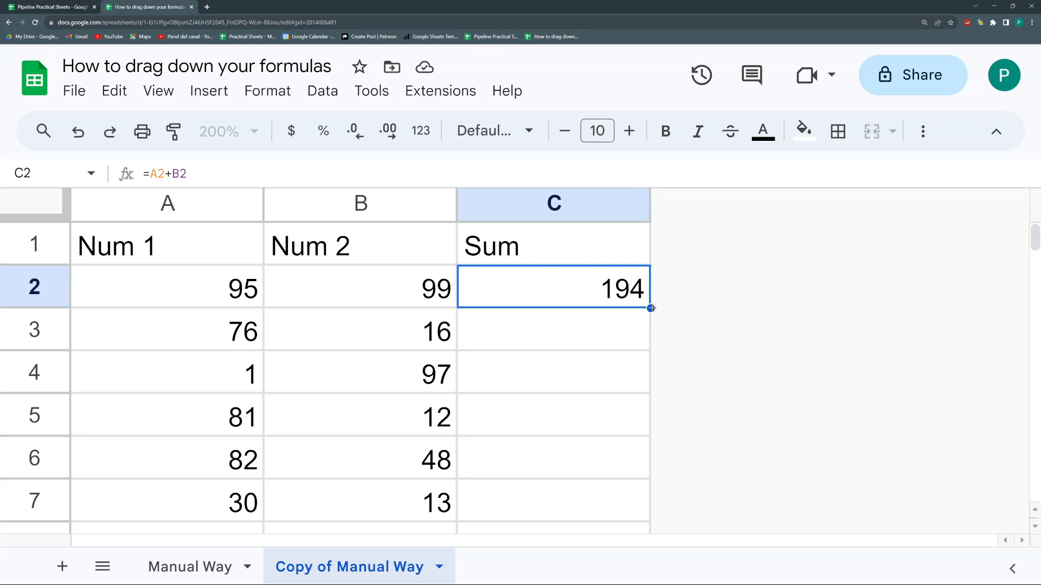
pyautogui.doubleClick(651, 308)
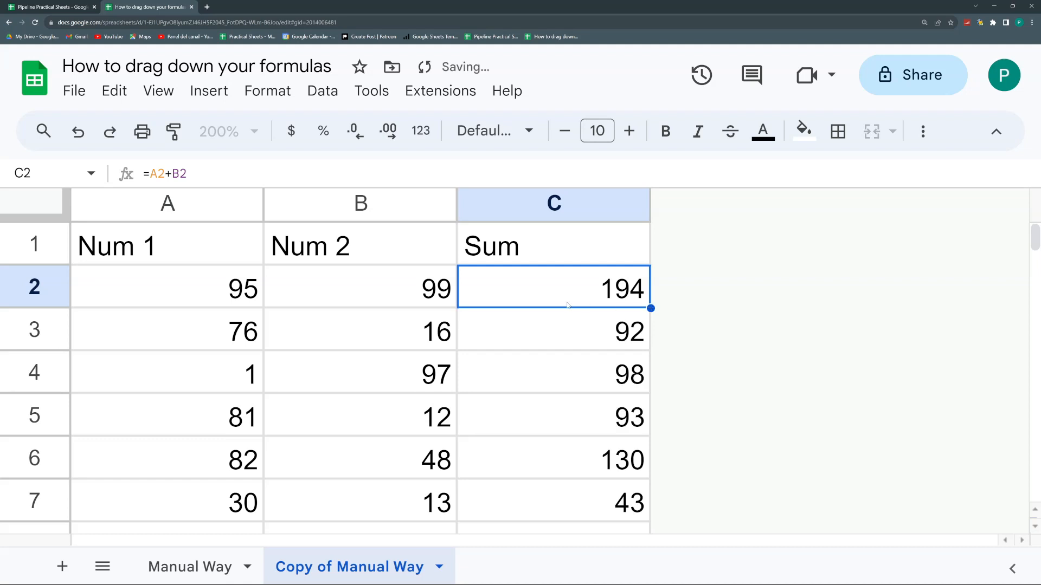
pyautogui.scroll(-6, 567, 306)
pyautogui.scroll(3, 567, 305)
pyautogui.scroll(-3, 567, 305)
pyautogui.scroll(6, 567, 303)
# Change the C2 formula to =A2:A21+B2:B21 so it adds the two full ranges.
pyautogui.doubleClick(472, 291)
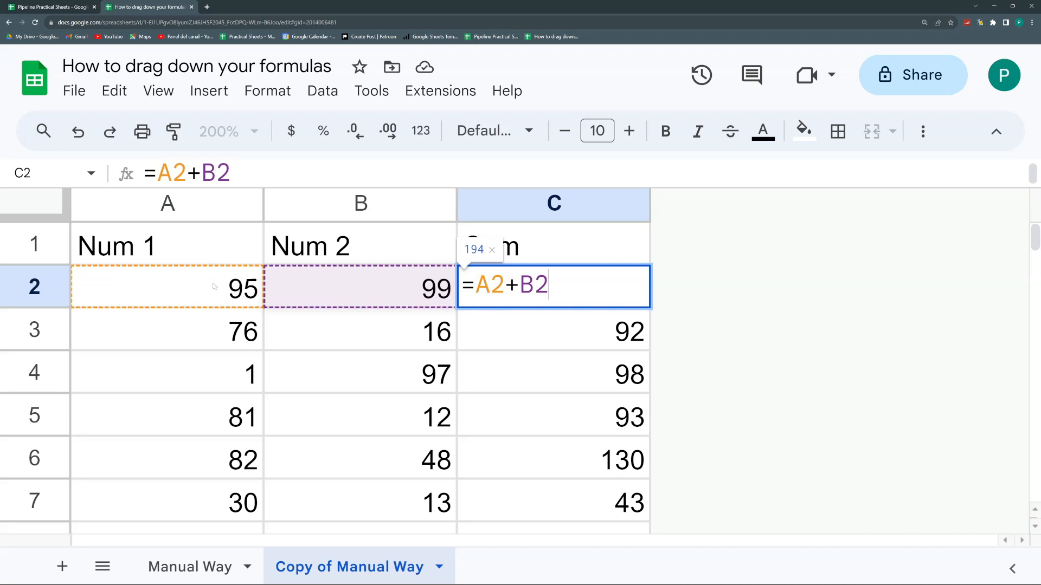
pyautogui.scroll(-3, 212, 292)
pyautogui.scroll(-4, 212, 293)
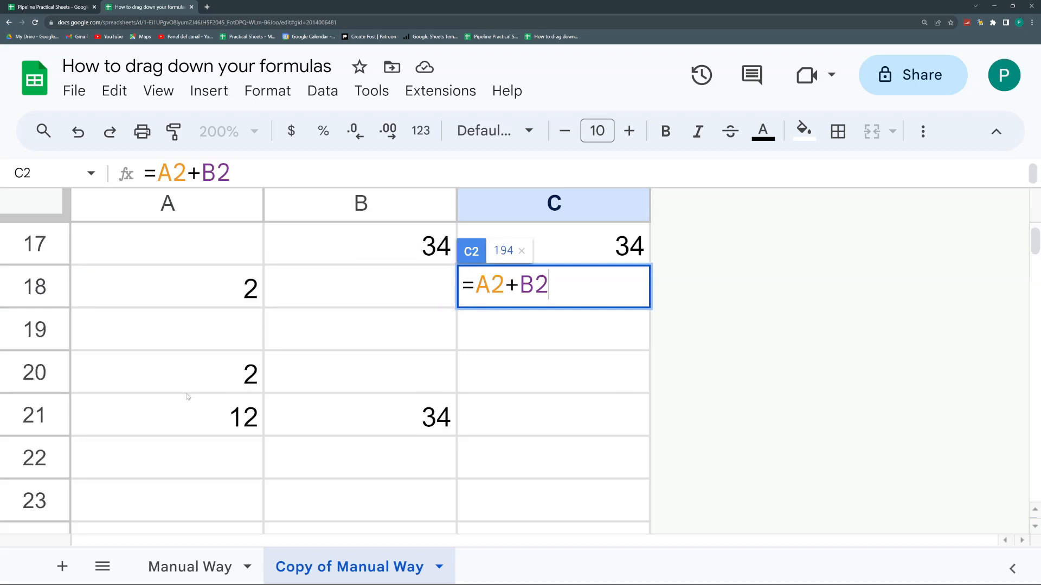
pyautogui.scroll(7, 378, 372)
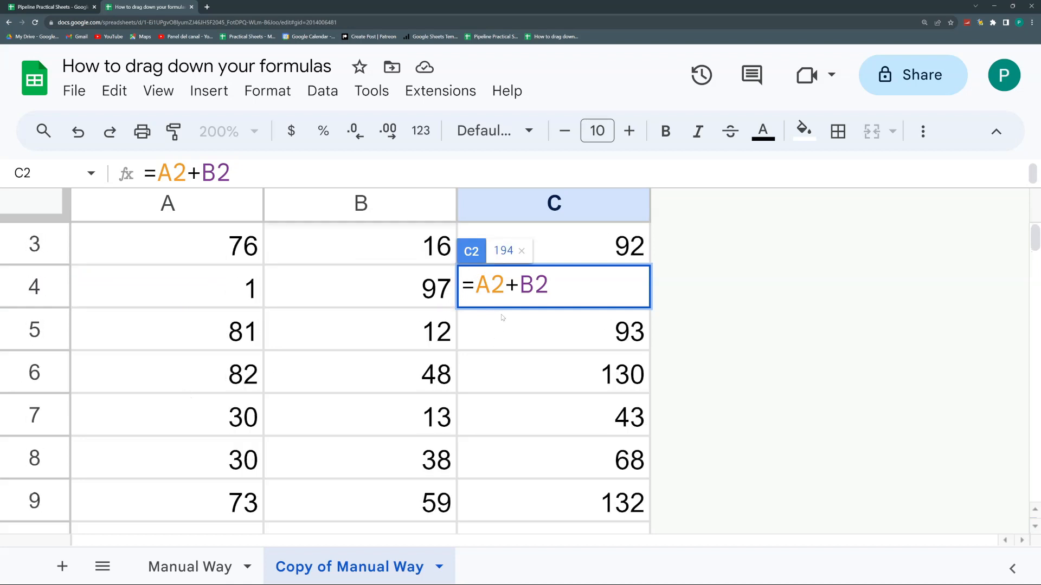
pyautogui.click(502, 285)
pyautogui.write(':A21')
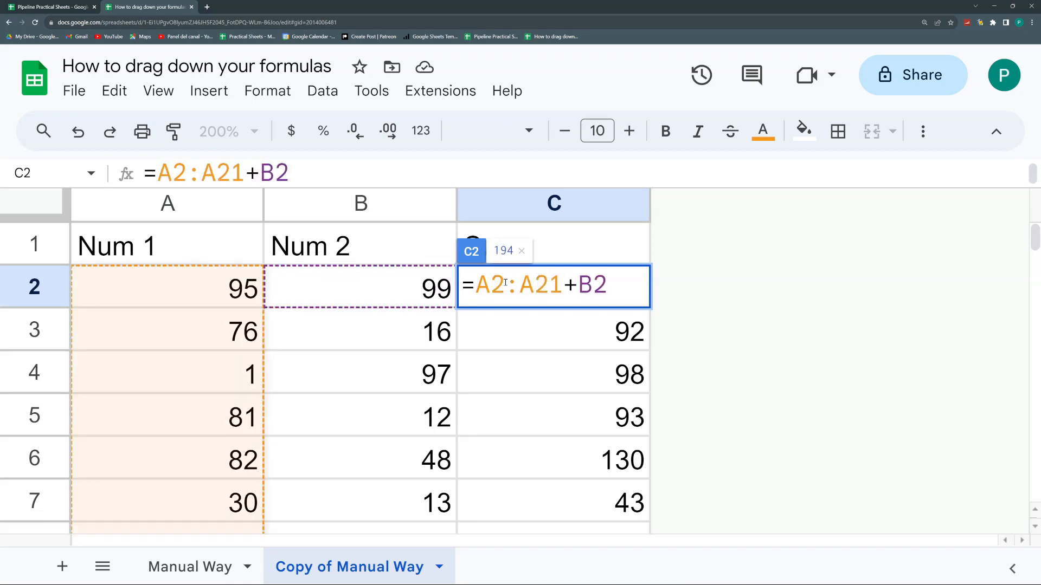
pyautogui.click(607, 286)
pyautogui.write(':B21')
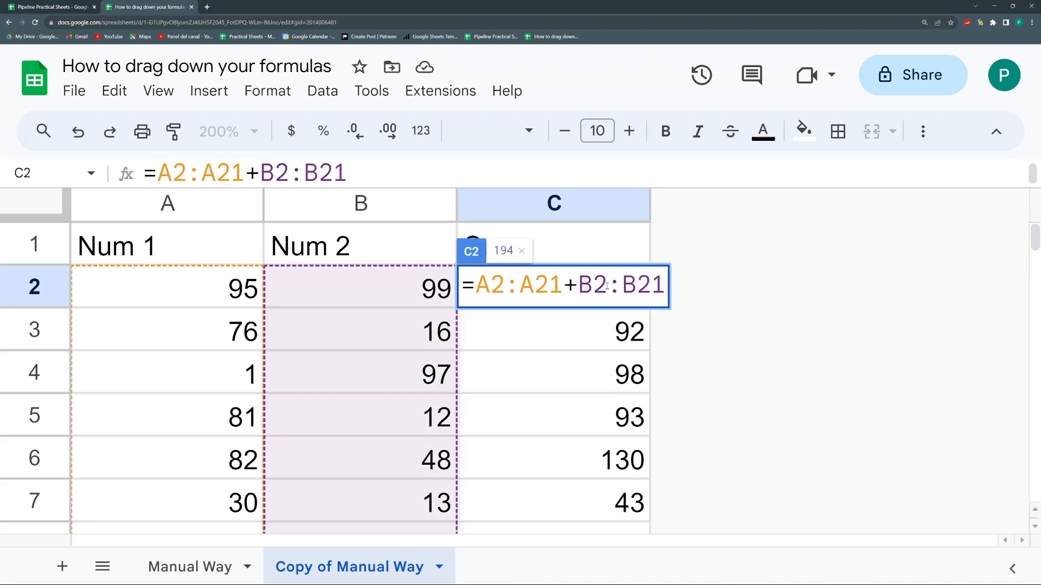
pyautogui.press('Return')
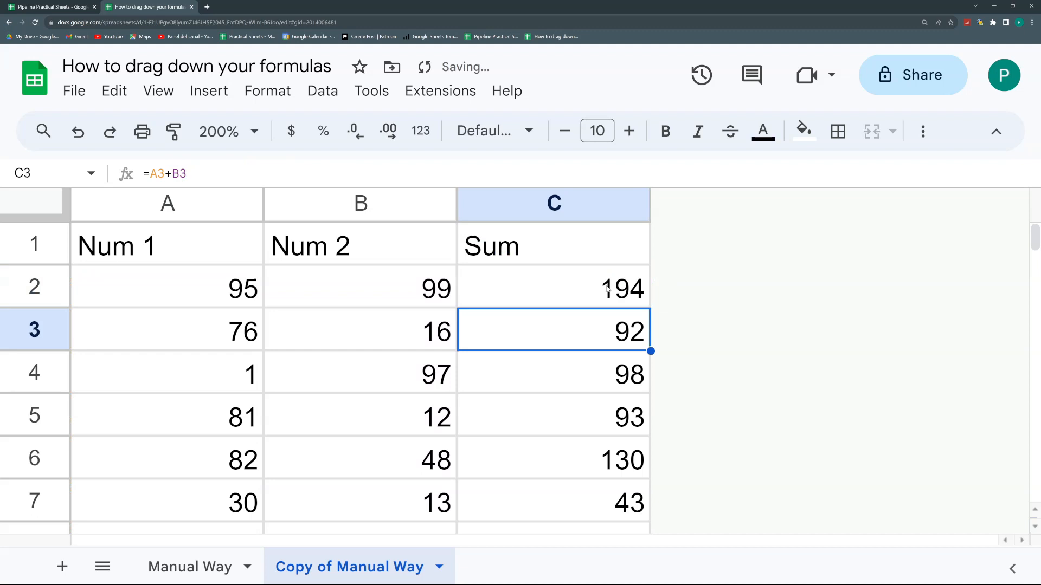
# Wrap the C2 formula as an array formula, =ArrayFormula(A2:A21+B2:B21).
pyautogui.click(607, 290)
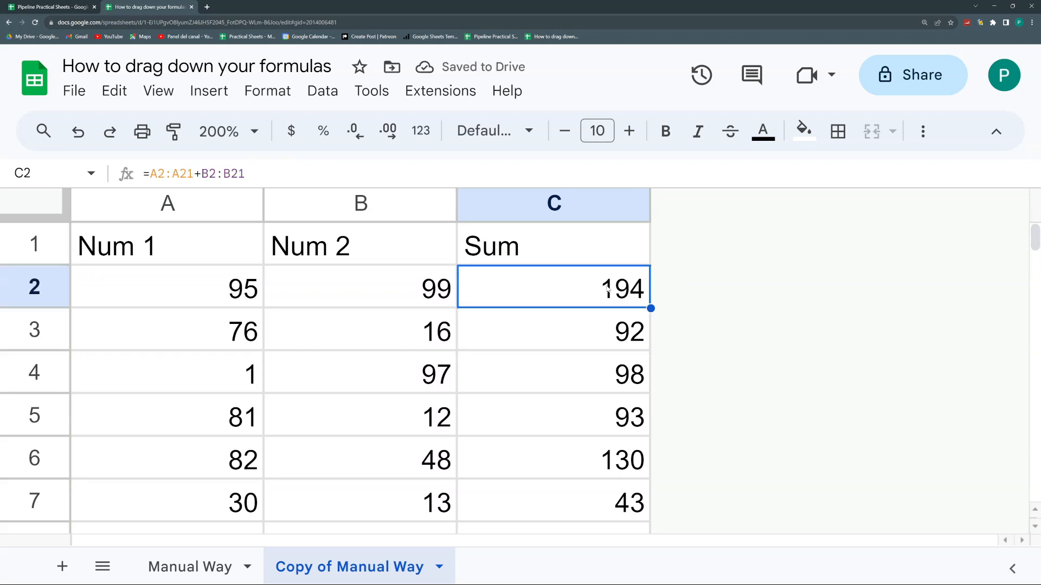
pyautogui.doubleClick(587, 279)
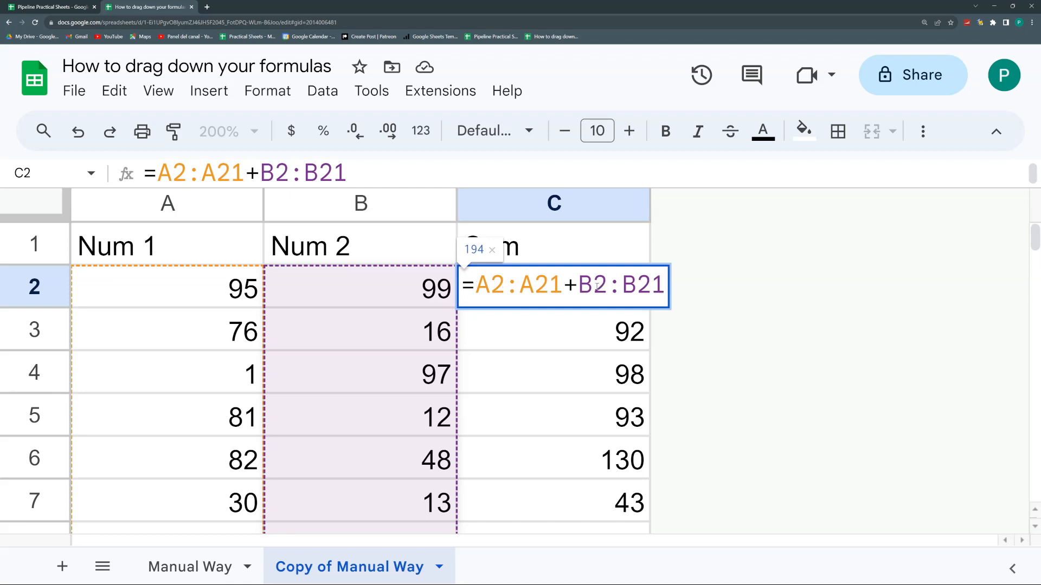
pyautogui.click(538, 285)
pyautogui.click(604, 285)
pyautogui.click(636, 285)
pyautogui.hotkey('ctrl', 'shift', 'Return')
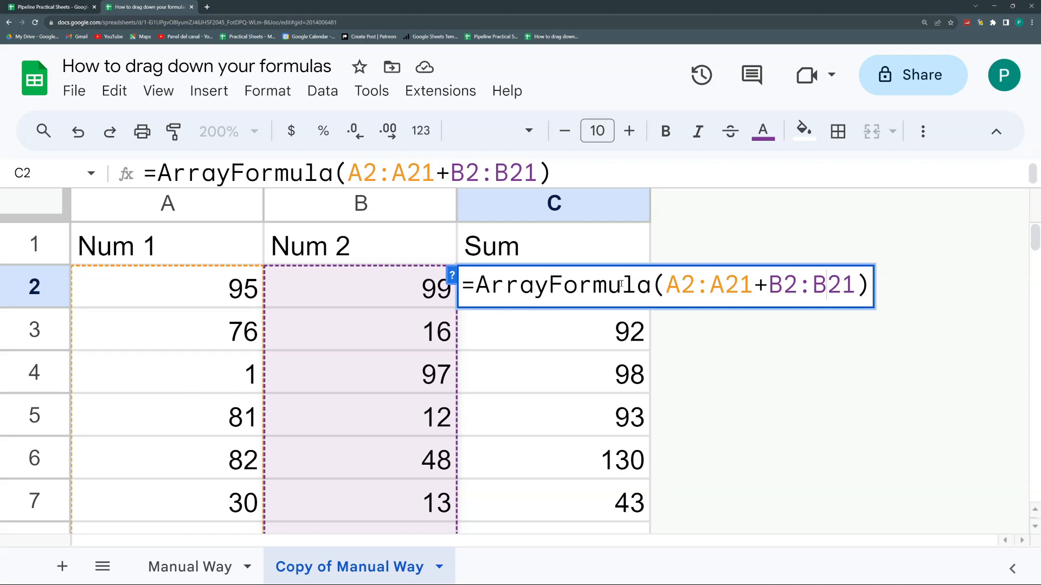
pyautogui.press('Return')
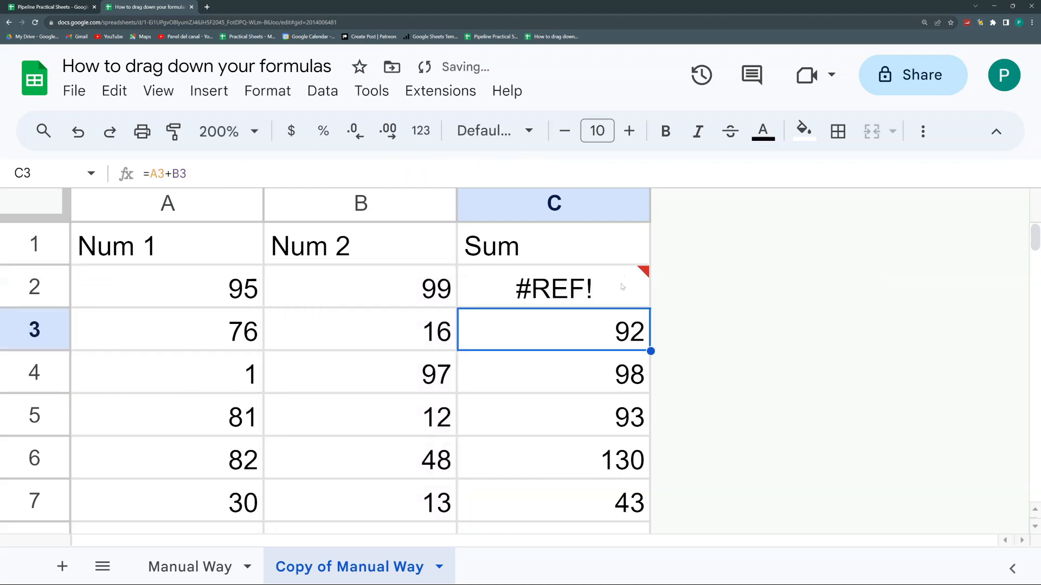
# Check the error on C2, and clear the formulas in C3:C29 to make room for the array result.
pyautogui.moveTo(623, 288)
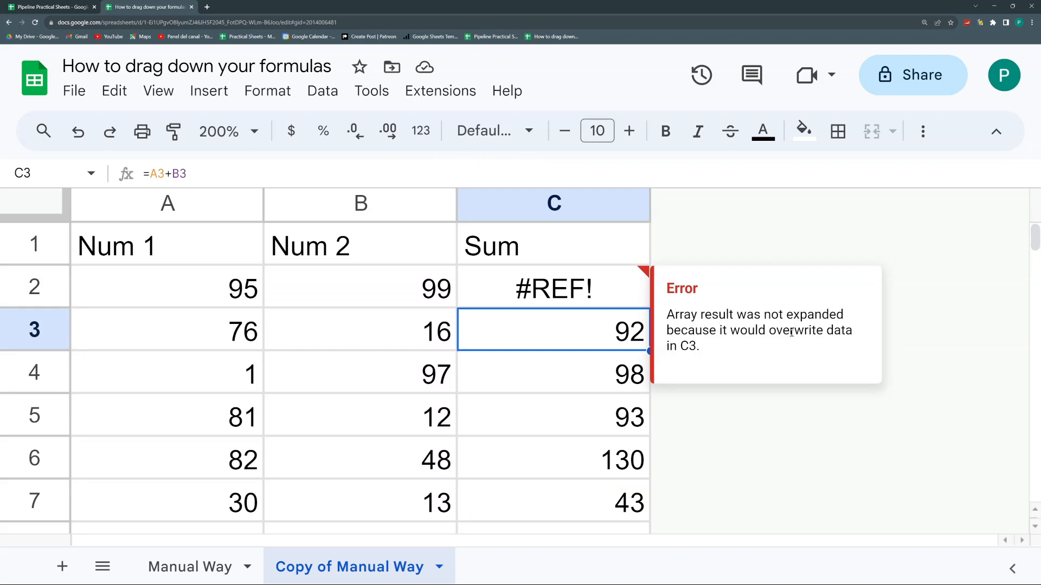
pyautogui.click(628, 297)
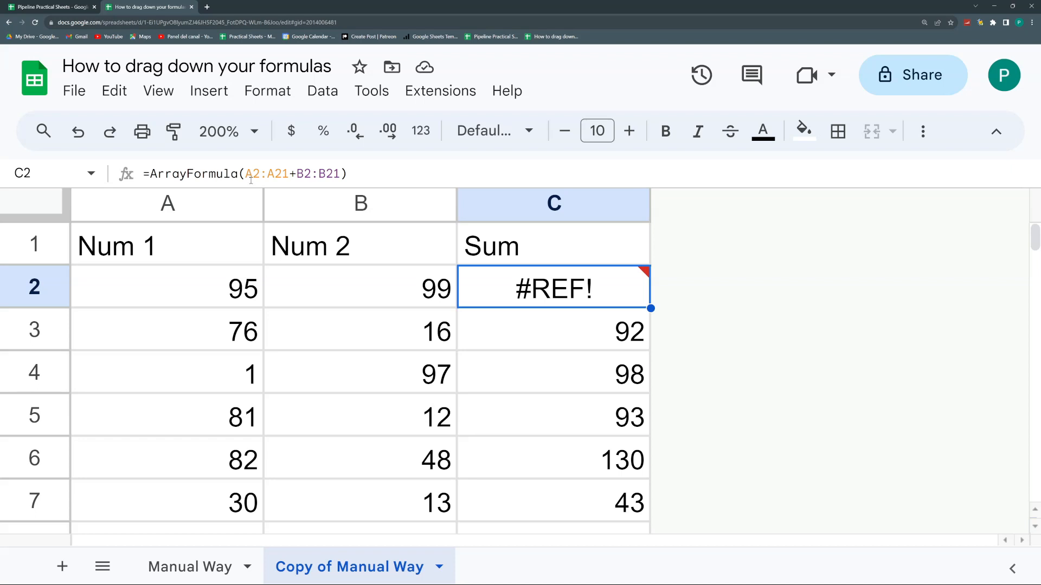
pyautogui.click(568, 335)
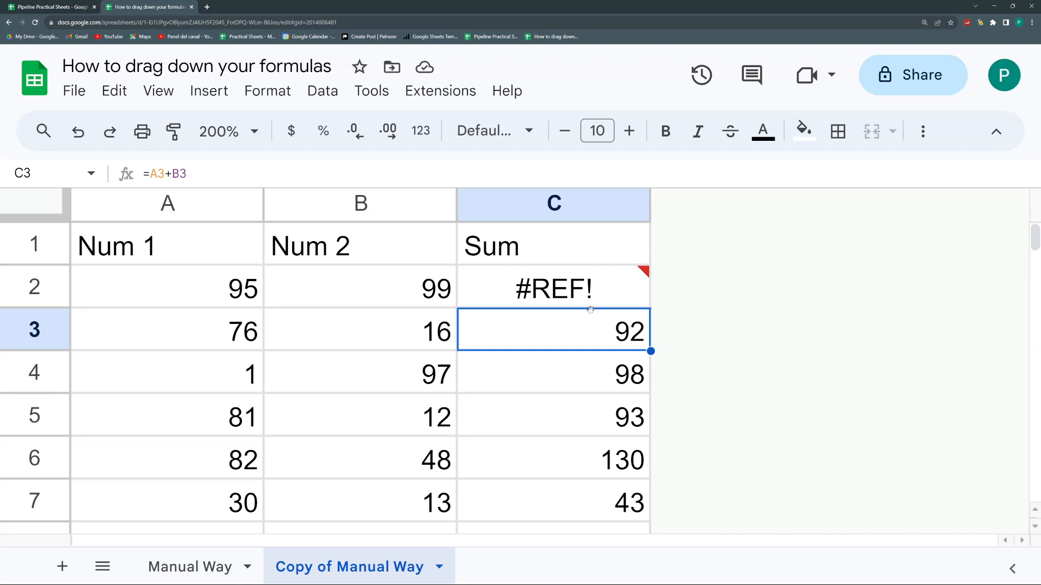
pyautogui.moveTo(596, 306)
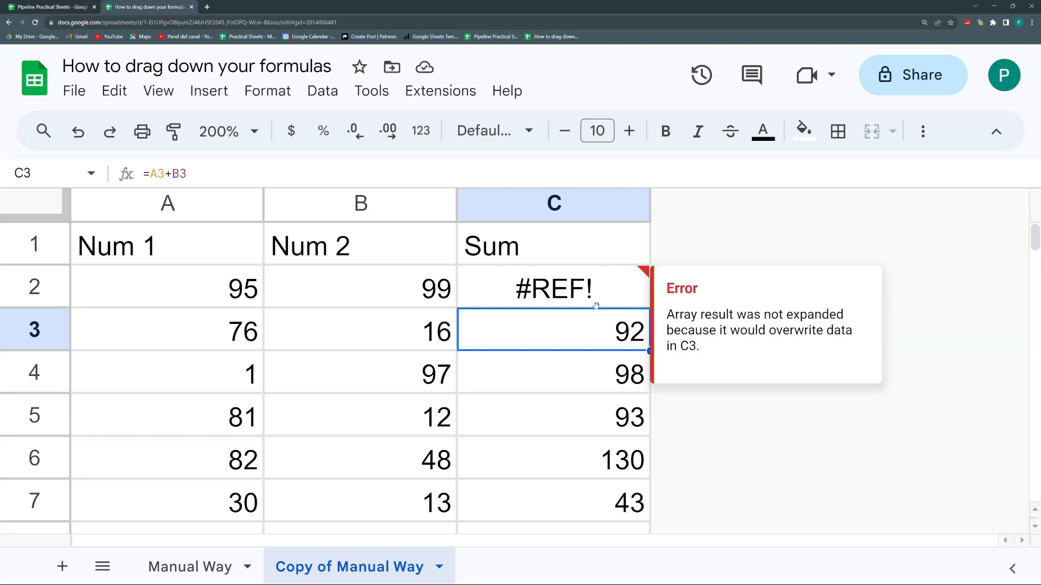
pyautogui.click(596, 304)
pyautogui.click(600, 338)
pyautogui.scroll(-20, 601, 338)
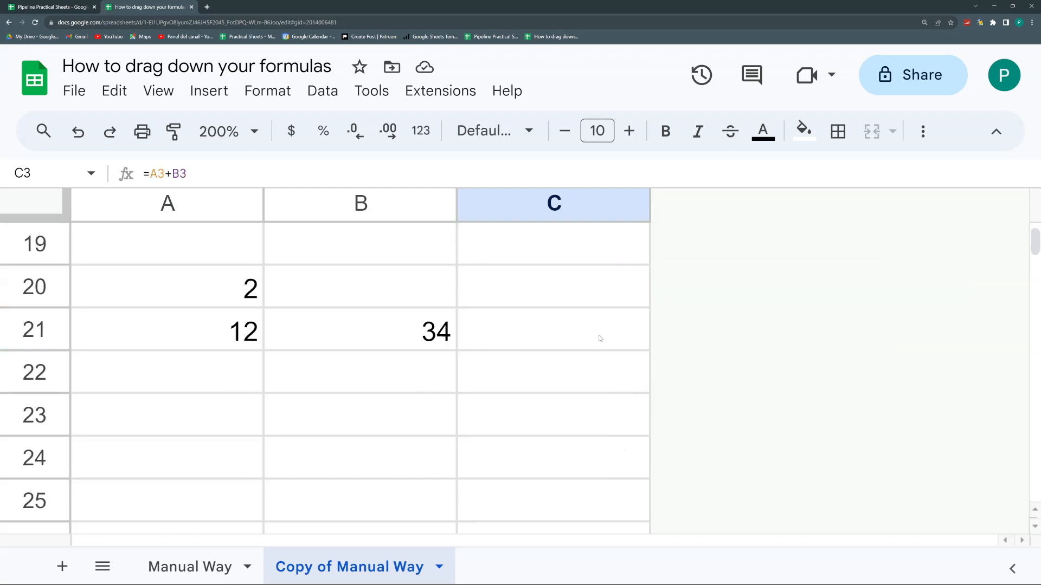
pyautogui.keyDown('shift'); pyautogui.click(600, 338); pyautogui.keyUp('shift')
pyautogui.press('Delete')
pyautogui.scroll(20, 600, 338)
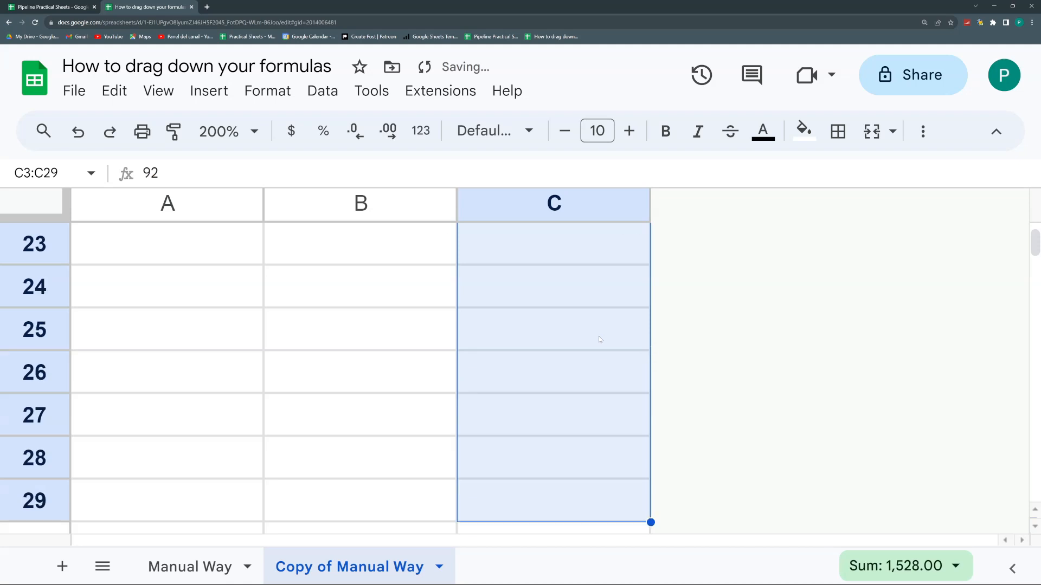
# Check the contents of the Sum cells C3 to C5 and compare them with the array formula in C2.
pyautogui.click(603, 368)
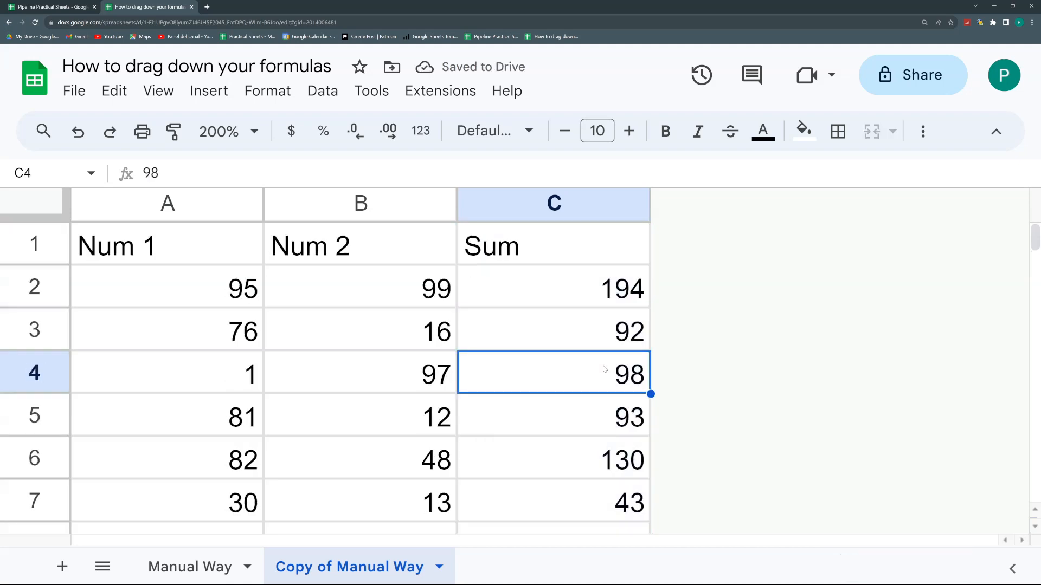
pyautogui.click(606, 409)
pyautogui.click(603, 345)
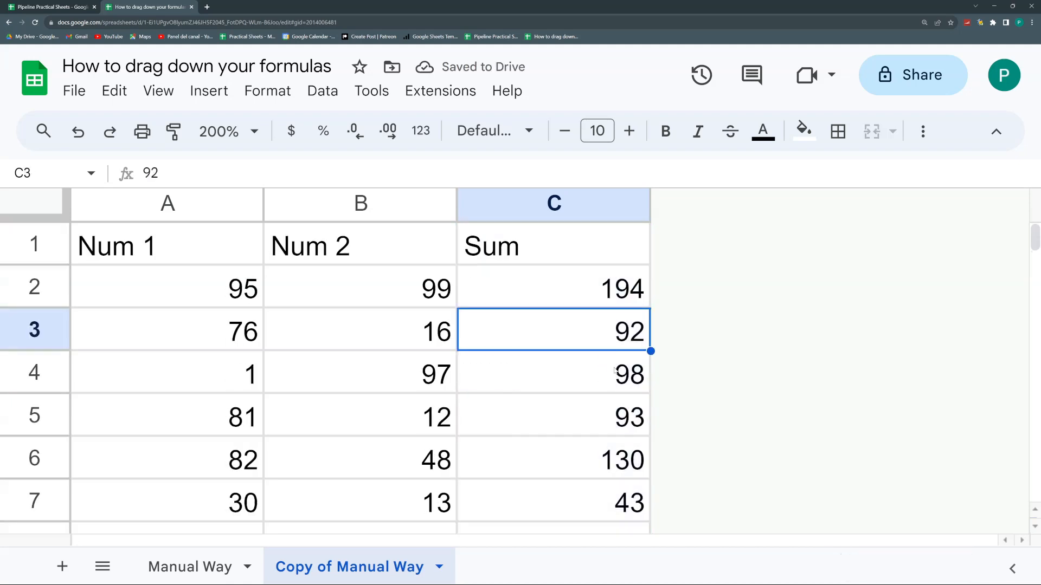
pyautogui.click(615, 369)
pyautogui.click(617, 414)
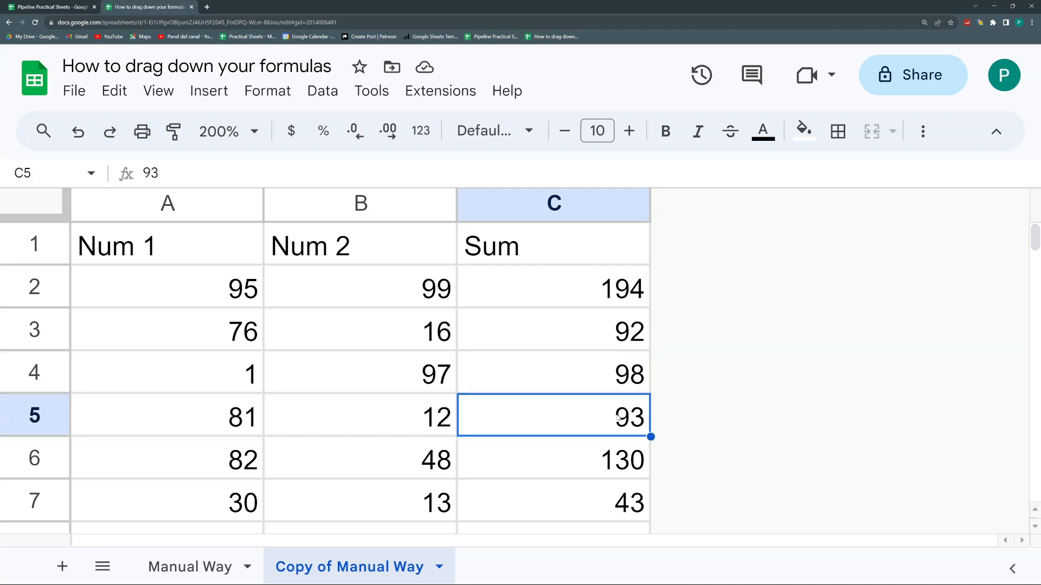
pyautogui.click(620, 297)
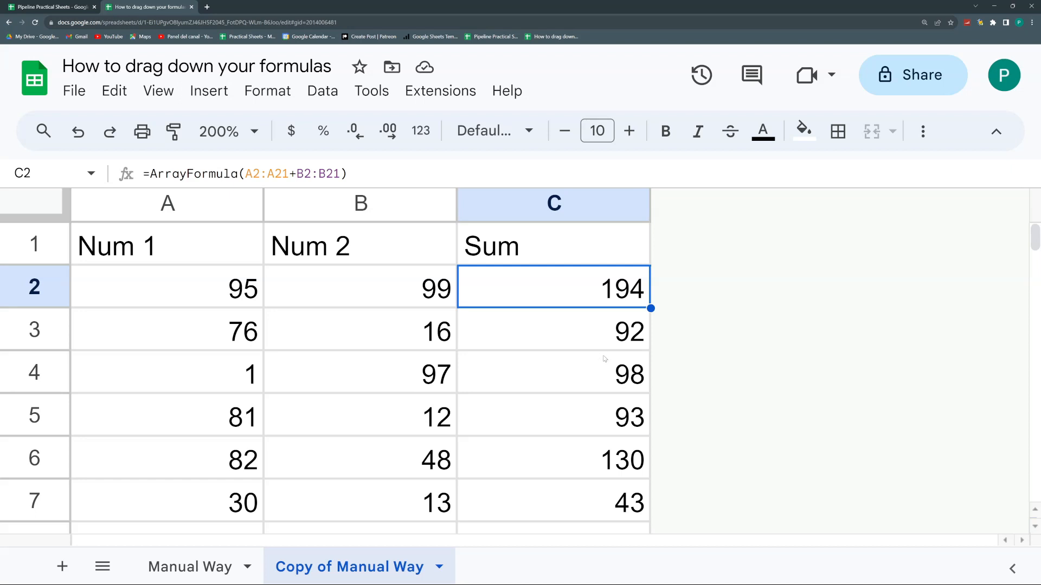
# Narrow columns A, B and C to fit their contents more closely.
pyautogui.doubleClick(650, 205)
pyautogui.moveTo(532, 205); pyautogui.dragTo(580, 209)
pyautogui.moveTo(457, 205); pyautogui.dragTo(395, 206)
pyautogui.moveTo(264, 205); pyautogui.dragTo(211, 195)
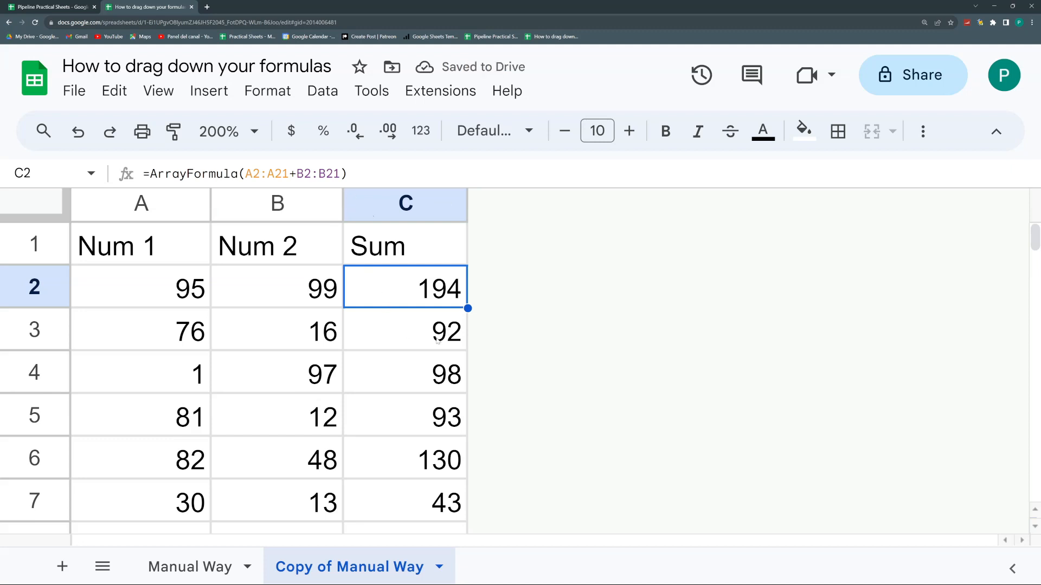
# Insert a blank row above row 3, and enter 2 in A3 and 3 in B3.
pyautogui.click(431, 330)
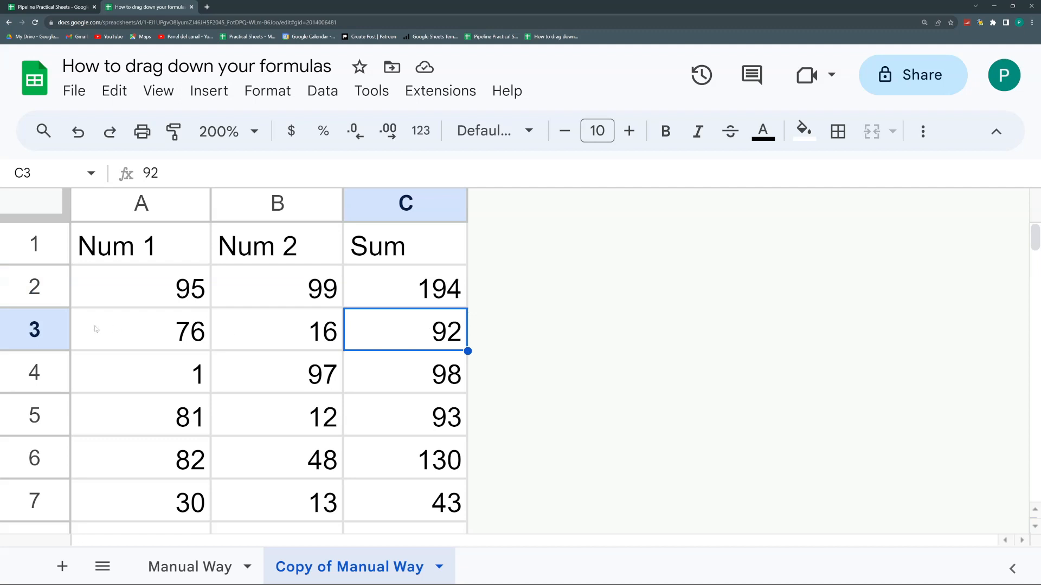
pyautogui.click(30, 329)
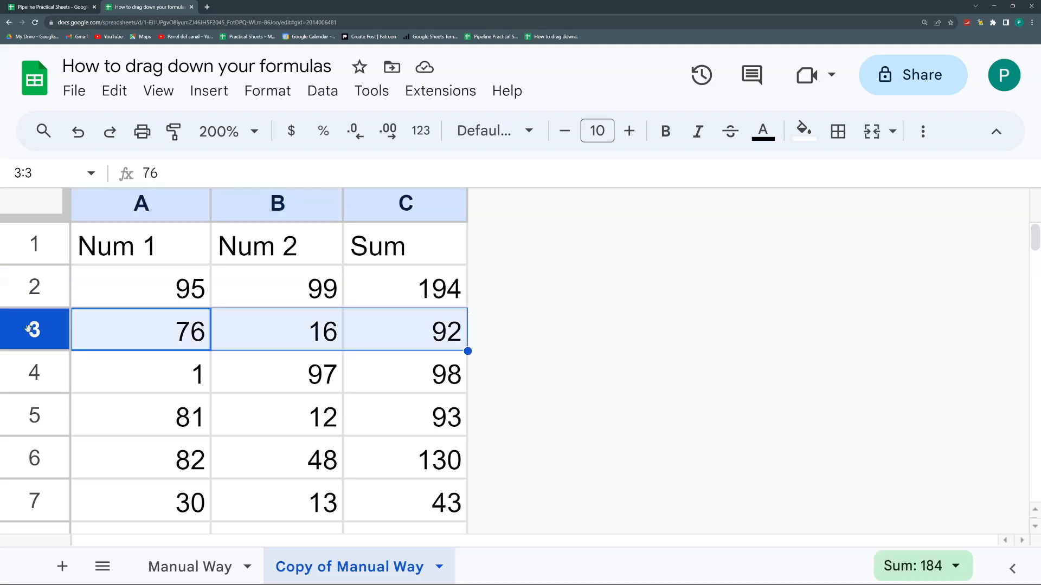
pyautogui.hotkey('ctrl', 'alt', 'shift', '=')
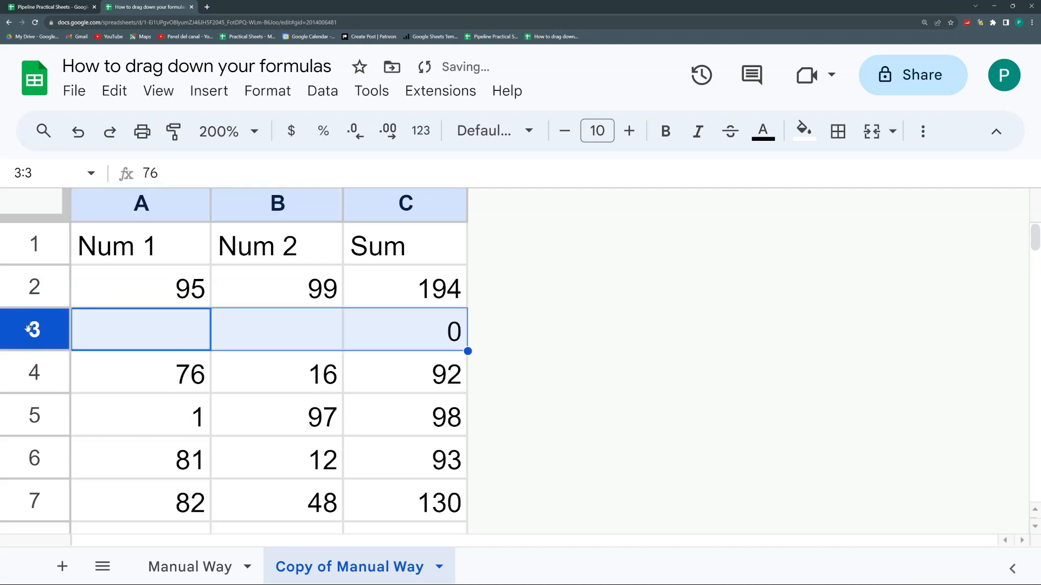
pyautogui.click(179, 329)
pyautogui.write('2')
pyautogui.click(242, 324)
pyautogui.write('3')
pyautogui.click(264, 400)
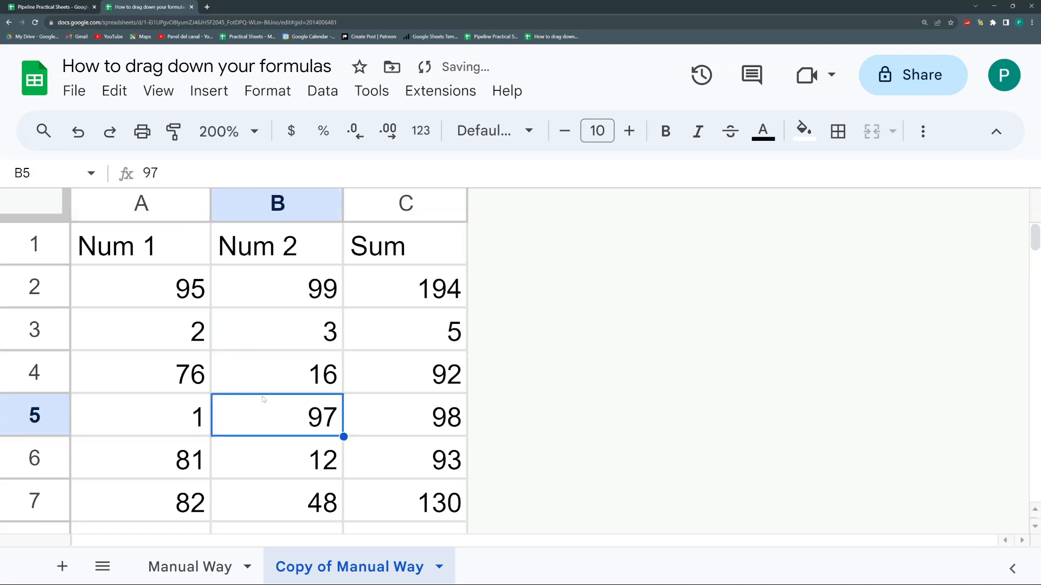
# Change the C2 formula to open-ended ranges, =ArrayFormula(A2:A+B2:B).
pyautogui.click(408, 302)
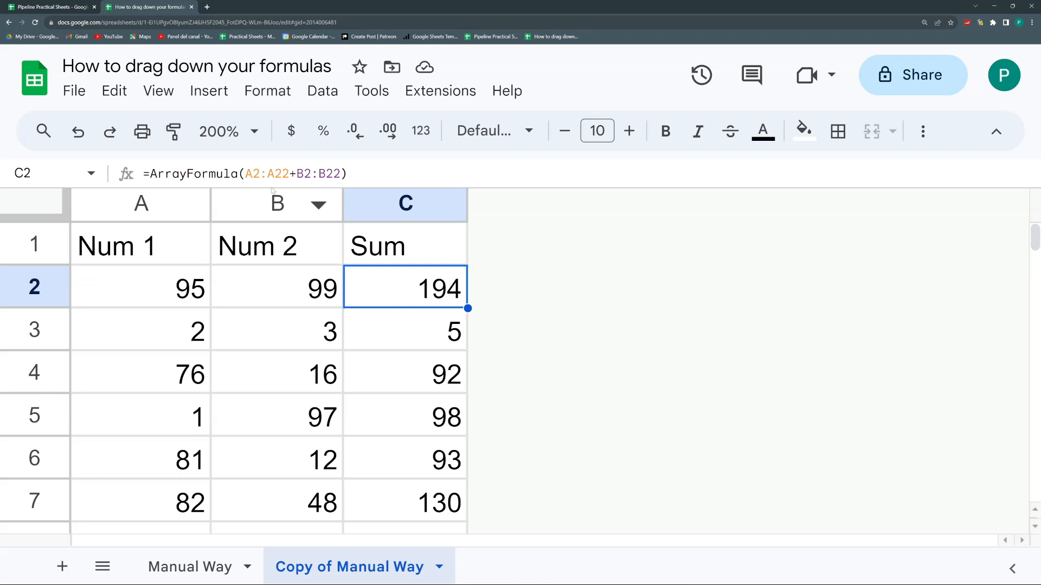
pyautogui.moveTo(289, 174); pyautogui.dragTo(312, 174)
pyautogui.press('BackSpace')
pyautogui.press('BackSpace')
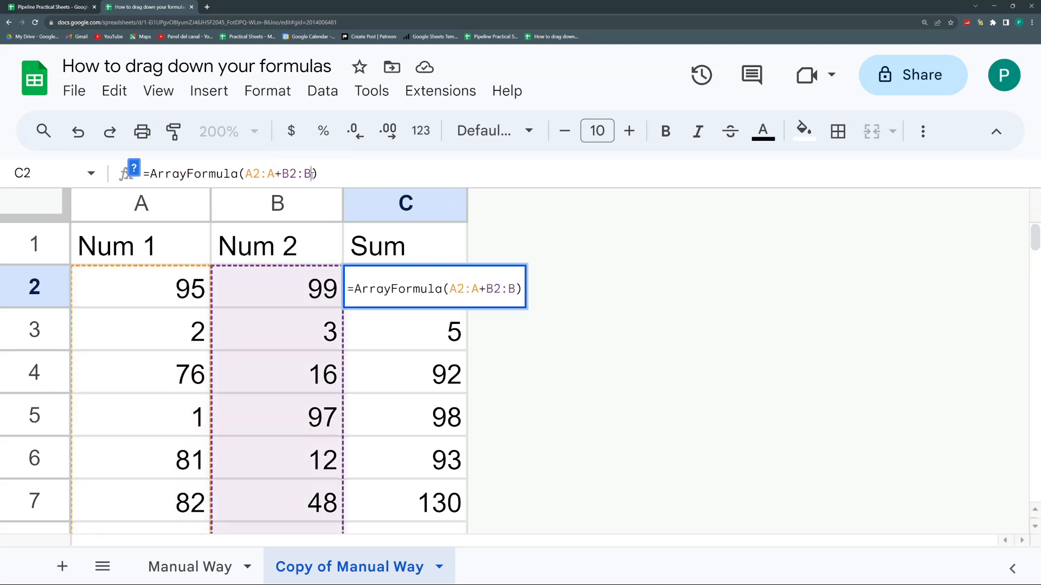
pyautogui.press('Return')
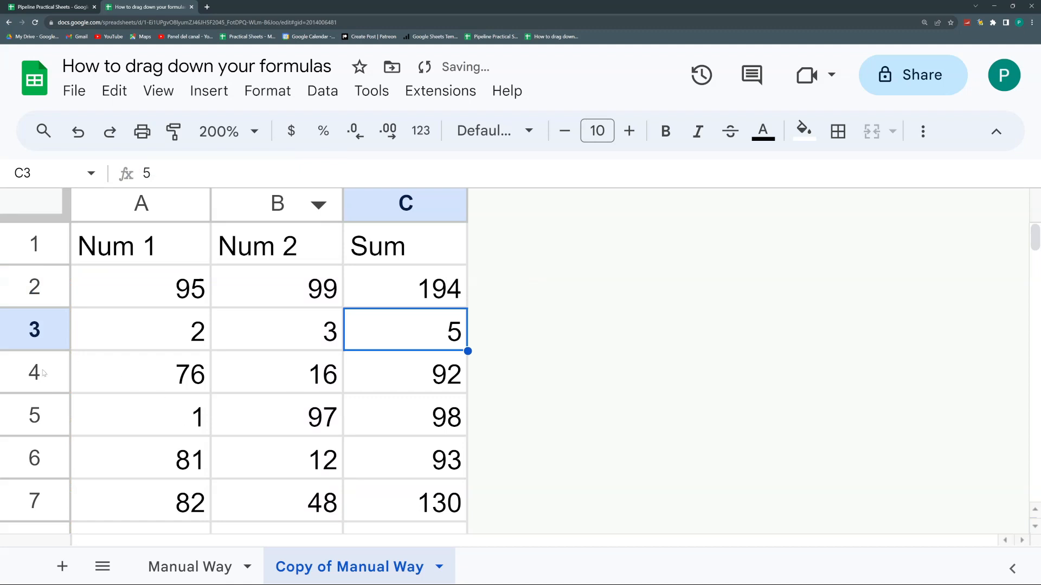
# Insert a blank row above row 4, and enter 3 in A4 and 4 in B4.
pyautogui.rightClick(64, 372)
pyautogui.click(96, 285)
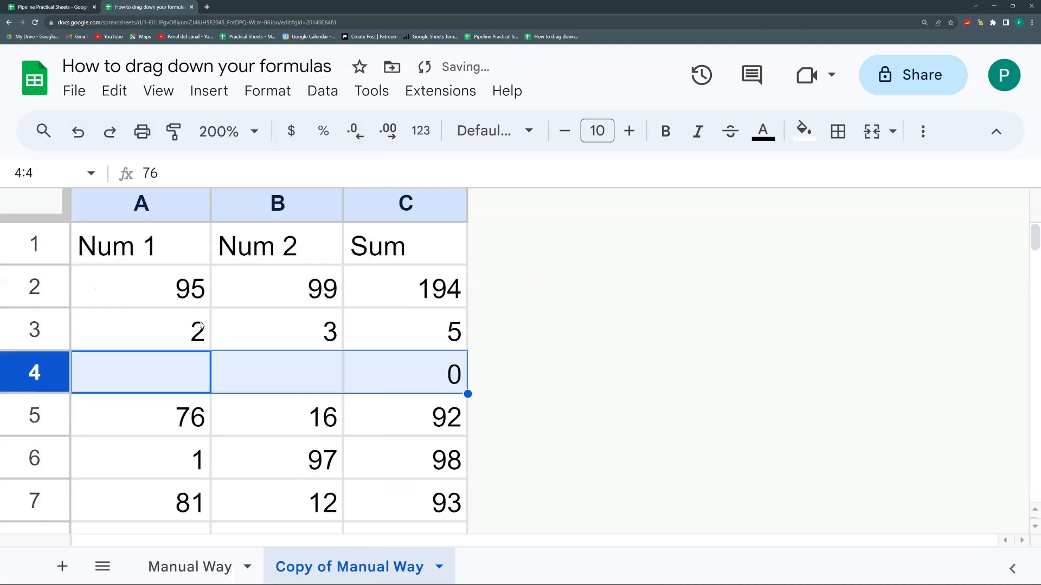
pyautogui.click(164, 376)
pyautogui.write('3')
pyautogui.press('Tab')
pyautogui.write('4')
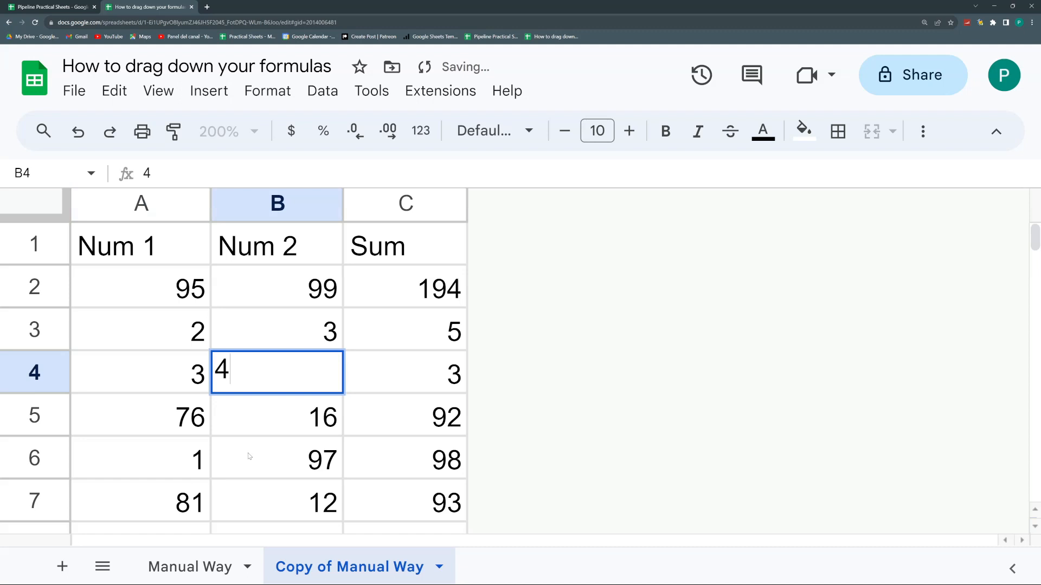
pyautogui.click(250, 456)
# Enter 2 in A24 and 1 in B24, the first empty row below the data.
pyautogui.scroll(-10, 249, 456)
pyautogui.scroll(2, 225, 439)
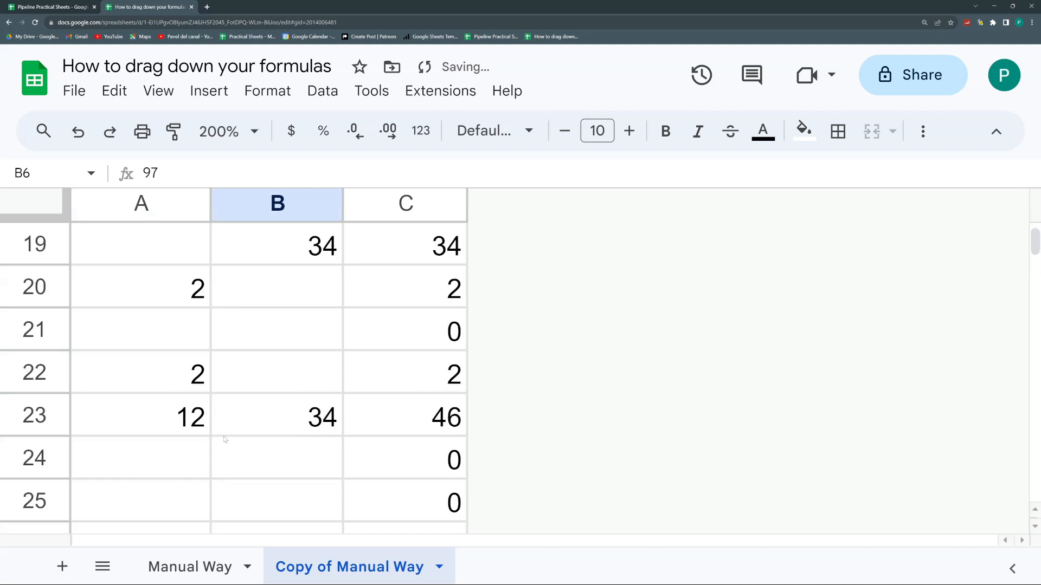
pyautogui.click(151, 457)
pyautogui.write('2')
pyautogui.press('Tab')
pyautogui.write('1')
pyautogui.click(276, 386)
# Examine the Sum results in the empty rows, and compare the C2 formula with C2 on the Manual Way sheet.
pyautogui.scroll(-5, 399, 425)
pyautogui.moveTo(429, 283); pyautogui.dragTo(437, 374)
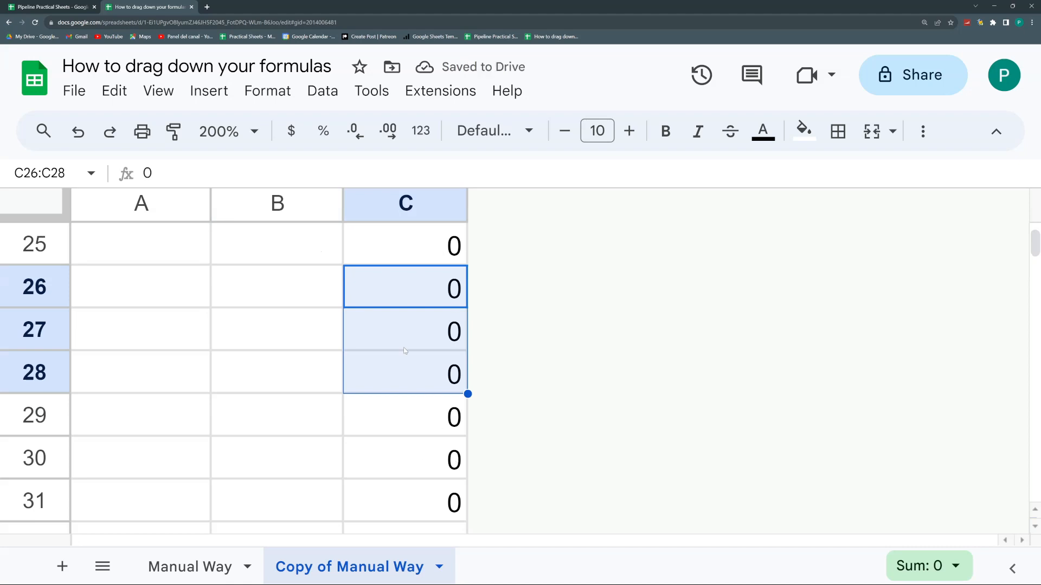
pyautogui.scroll(15, 404, 351)
pyautogui.click(384, 282)
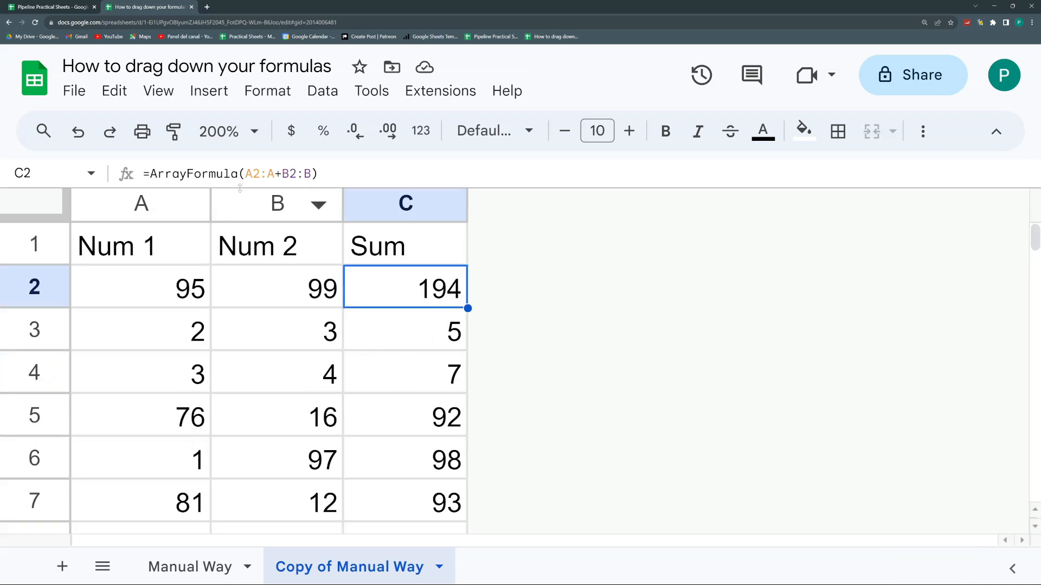
pyautogui.click(191, 567)
pyautogui.click(553, 286)
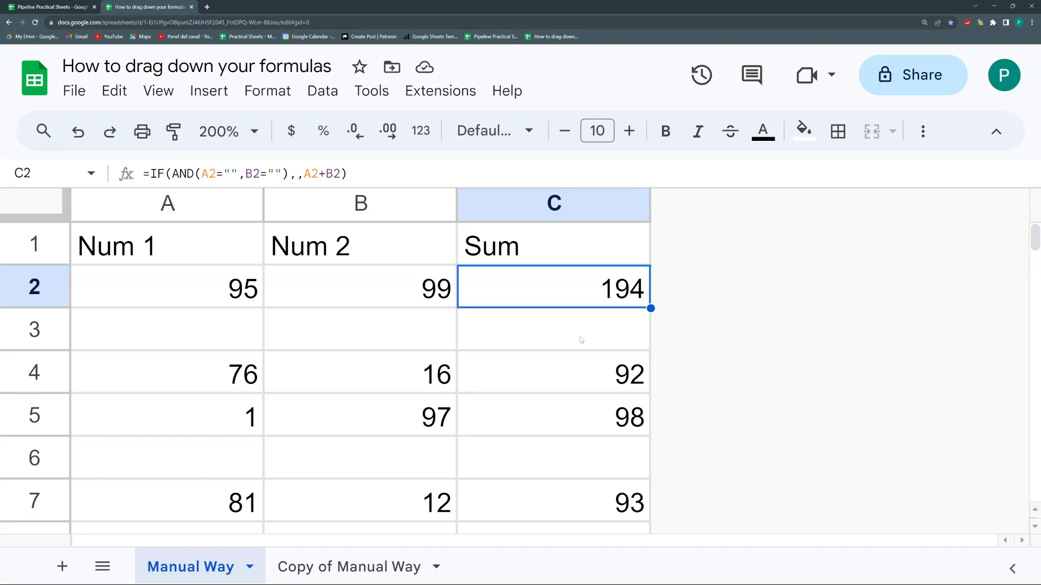
# Rename the Copy of Manual Way sheet as ArrayFormula.
pyautogui.click(370, 570)
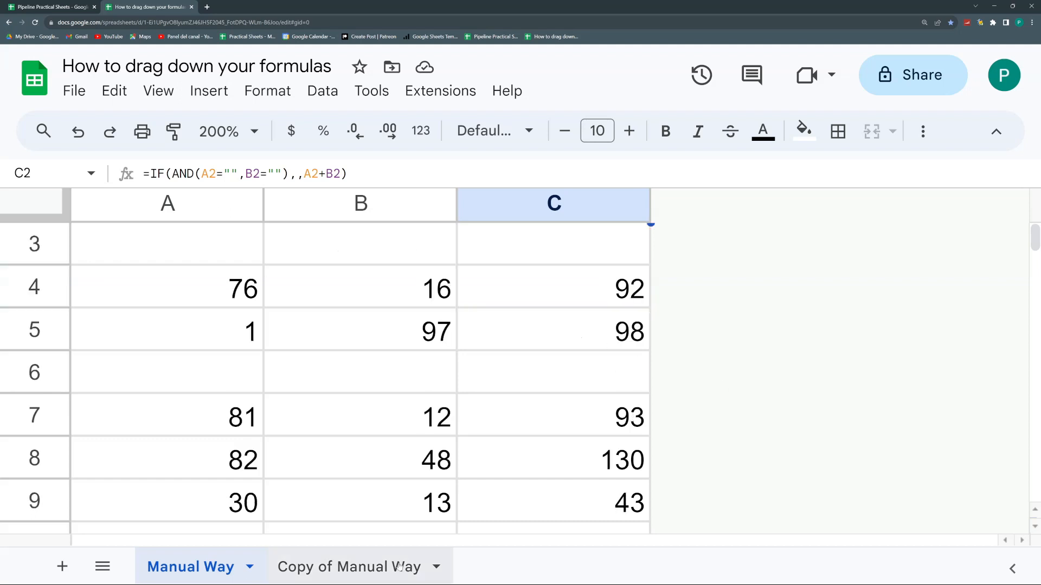
pyautogui.doubleClick(361, 574)
pyautogui.write('Arr')
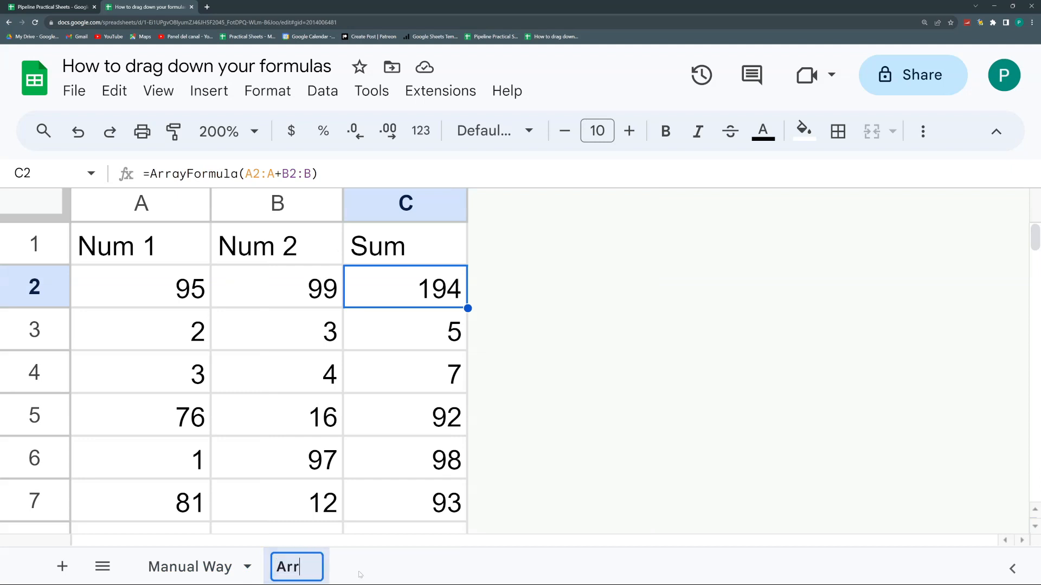
pyautogui.write('ayFormula')
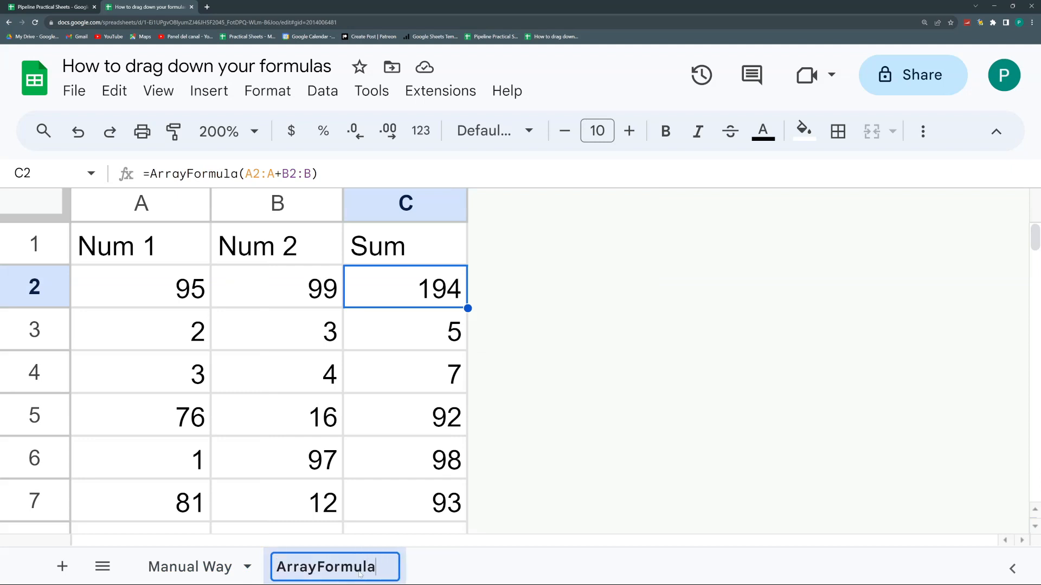
pyautogui.press('Return')
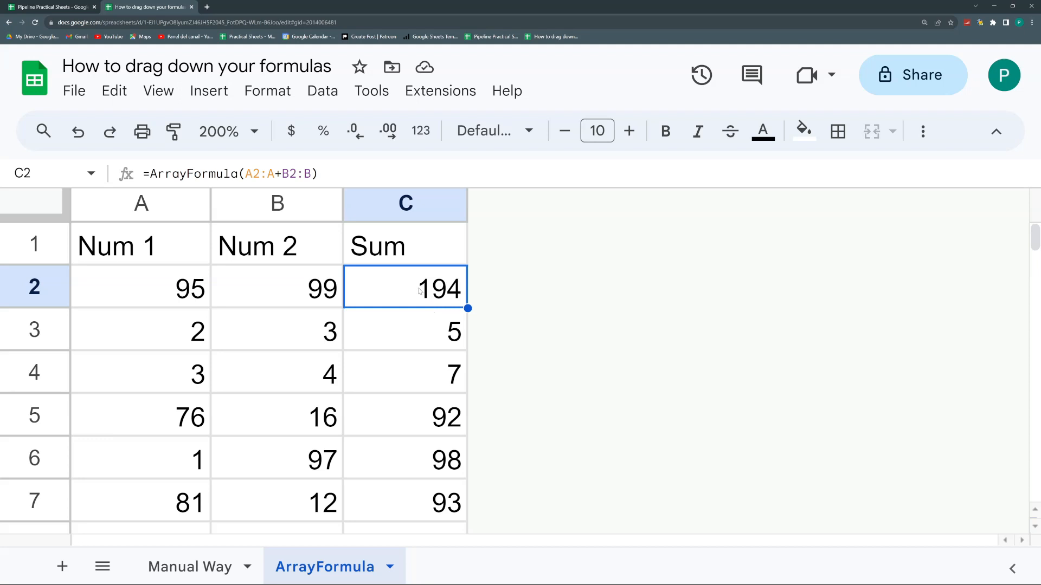
# Duplicate the ArrayFormula sheet.
pyautogui.click(432, 254)
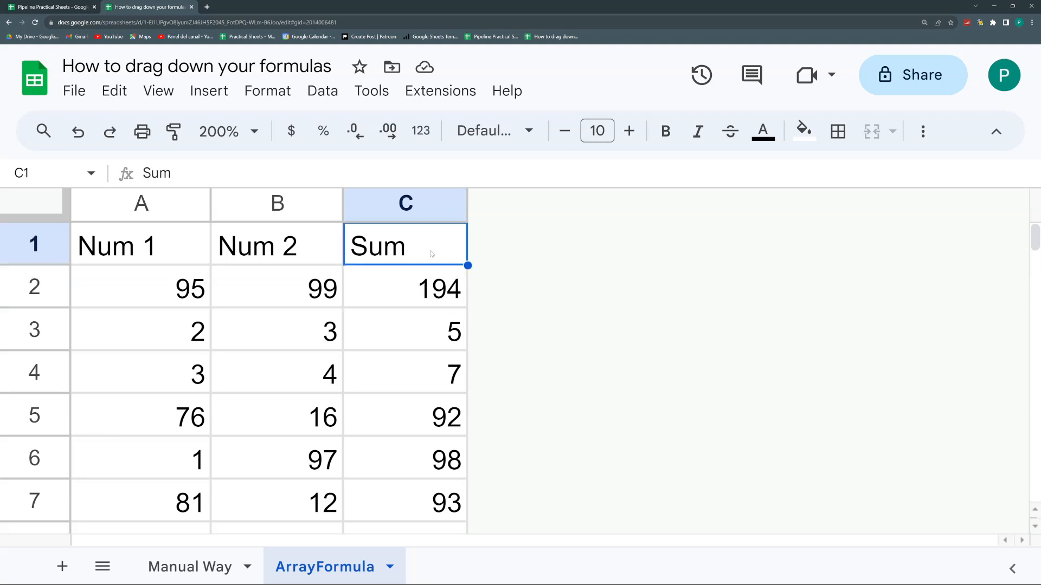
pyautogui.click(390, 568)
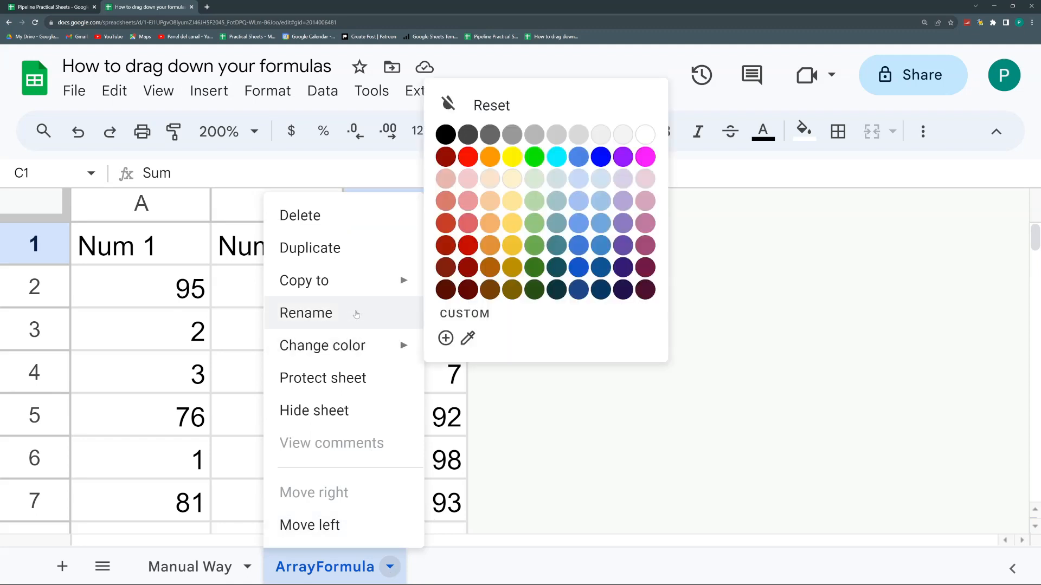
pyautogui.click(321, 258)
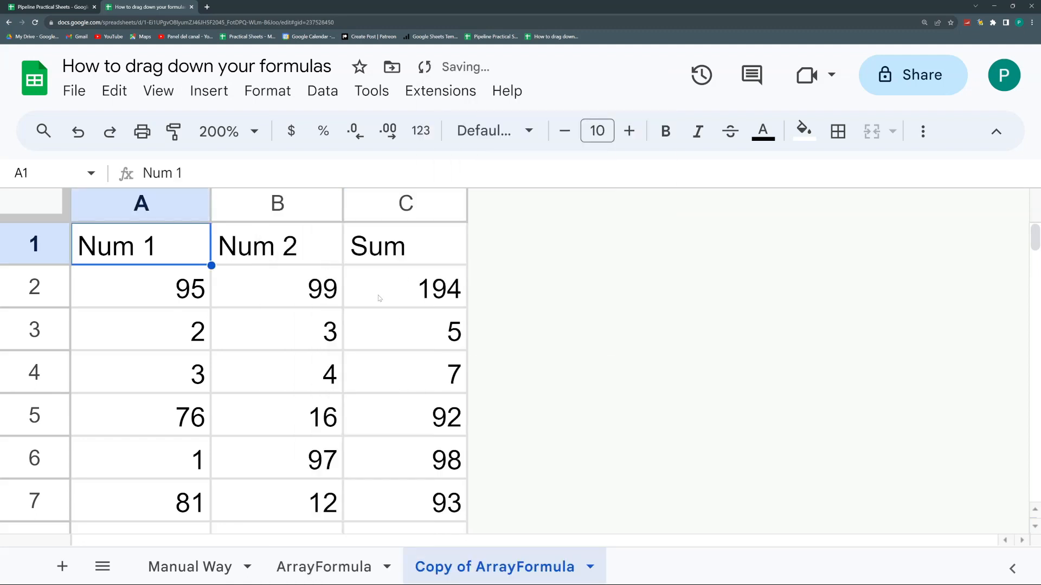
# Clear the Sum column from C2 downward on the duplicated sheet, keeping the header.
pyautogui.click(393, 286)
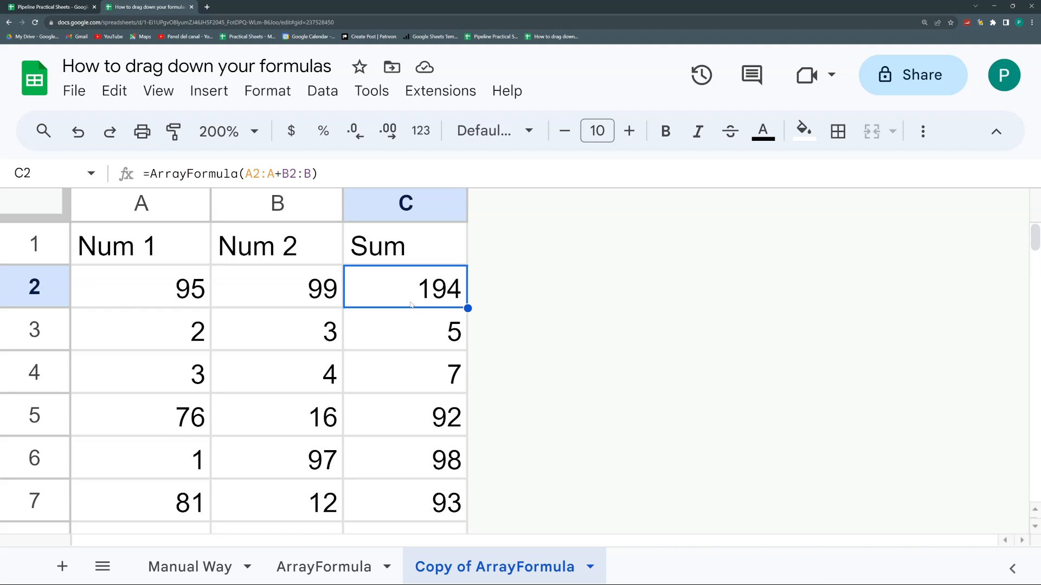
pyautogui.hotkey('ctrl', 'shift', 'Down')
pyautogui.press('Delete')
pyautogui.hotkey('ctrl', 'shift', 'Up')
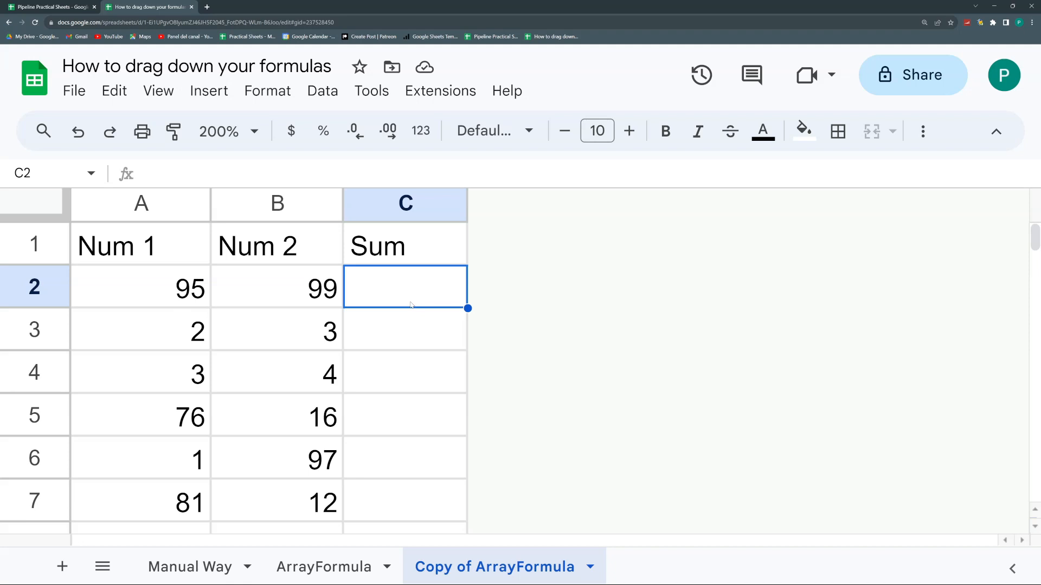
pyautogui.write('=')
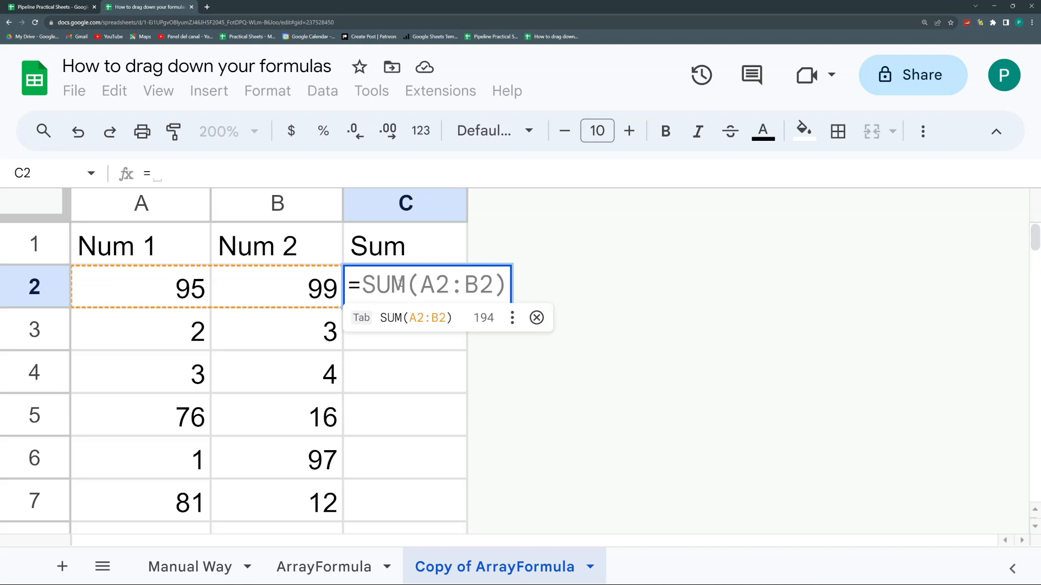
pyautogui.click(398, 290)
pyautogui.press('Escape')
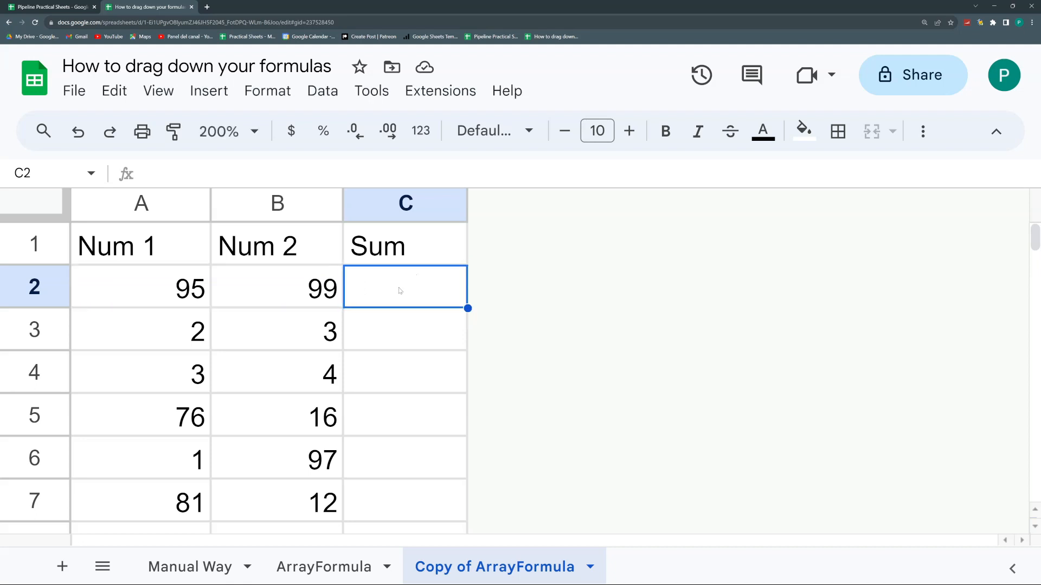
pyautogui.write('=')
pyautogui.press('Left')
pyautogui.press('Left')
pyautogui.write('+')
pyautogui.press('Left')
pyautogui.press('Left')
pyautogui.press('Return')
pyautogui.press('Escape')
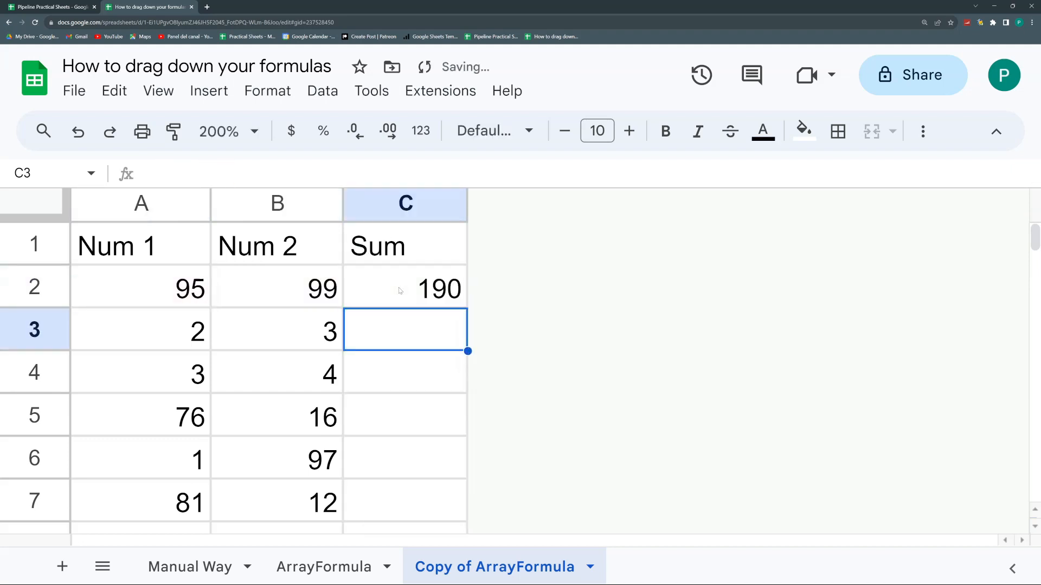
pyautogui.click(400, 291)
pyautogui.press('Delete')
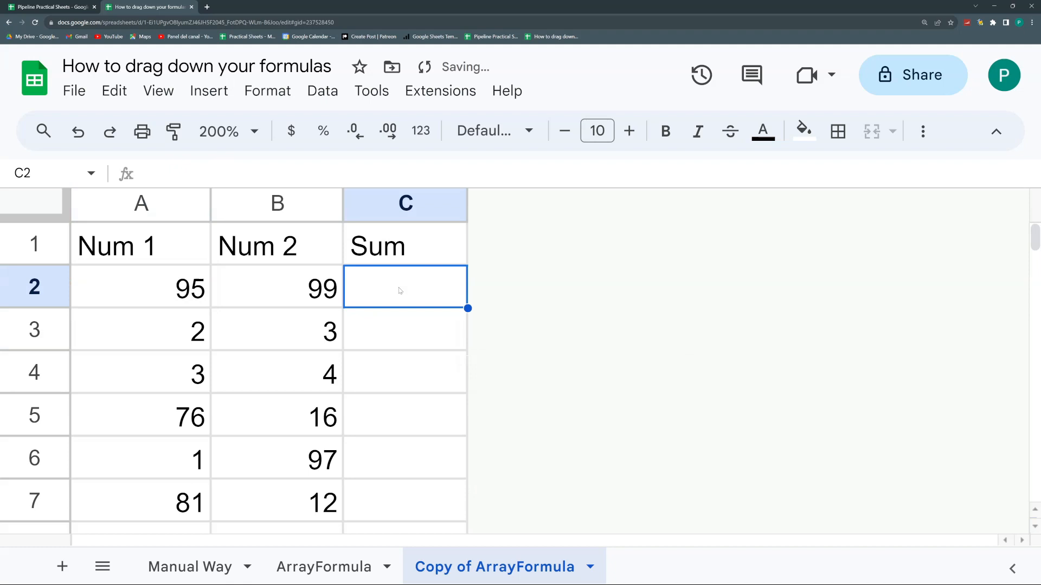
# Enter the formula =A2+B2 in C2.
pyautogui.write('=')
pyautogui.press('Left')
pyautogui.press('Left')
pyautogui.write('+')
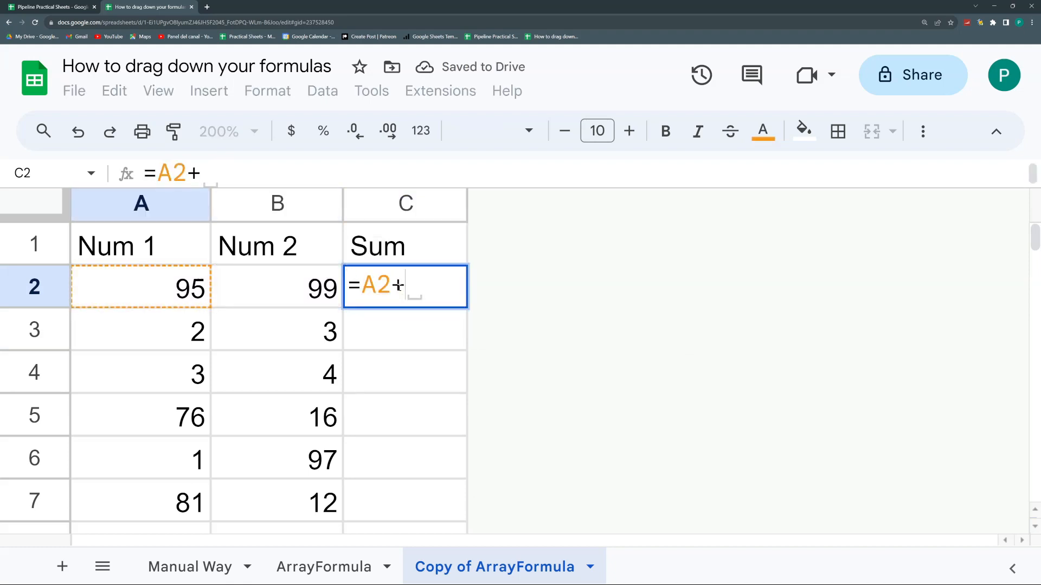
pyautogui.press('Left')
pyautogui.press('Right')
pyautogui.press('Right')
pyautogui.press('Left')
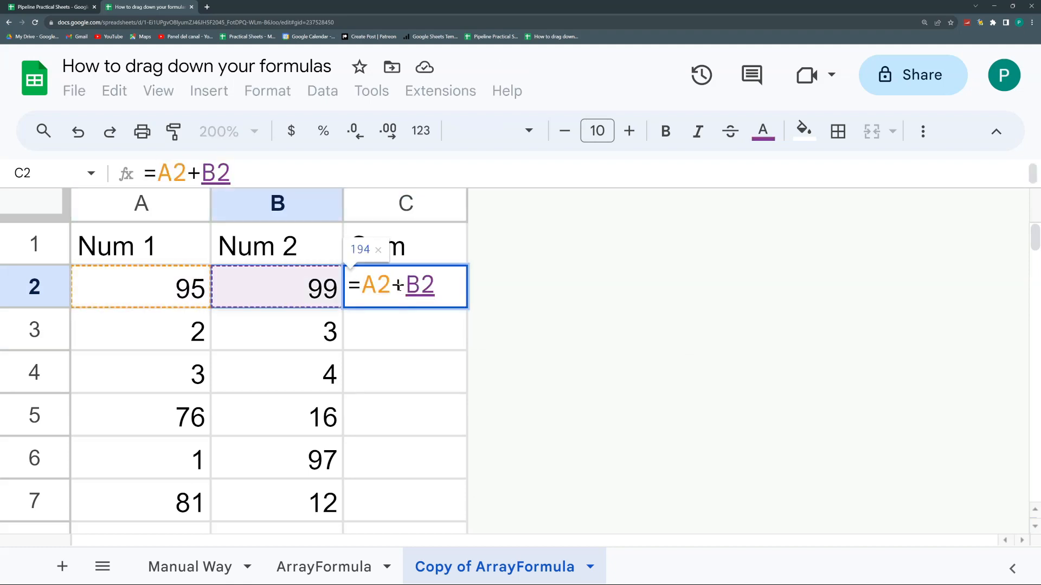
pyautogui.press('Return')
# Remove the A2+B2 expression from the formula in C2, keeping only the equals sign.
pyautogui.click(400, 290)
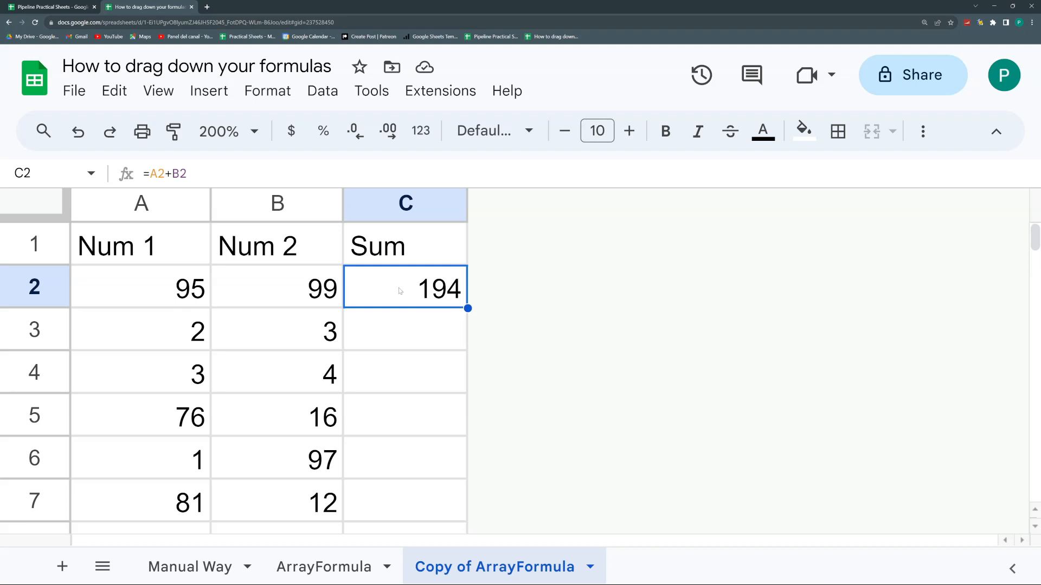
pyautogui.doubleClick(400, 291)
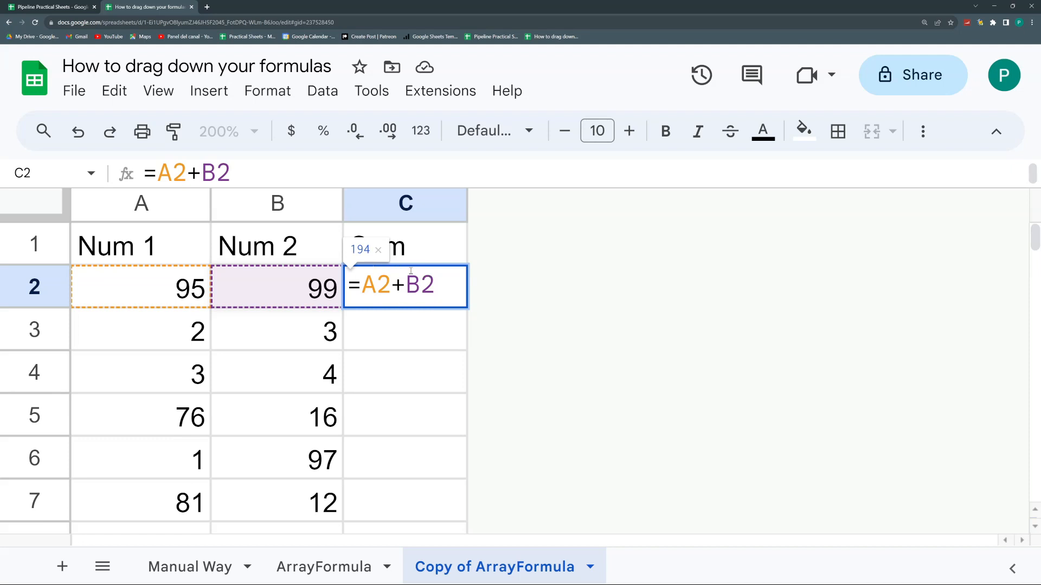
pyautogui.press('BackSpace')
pyautogui.press('BackSpace')
pyautogui.press('BackSpace')
pyautogui.press('BackSpace')
pyautogui.press('BackSpace')
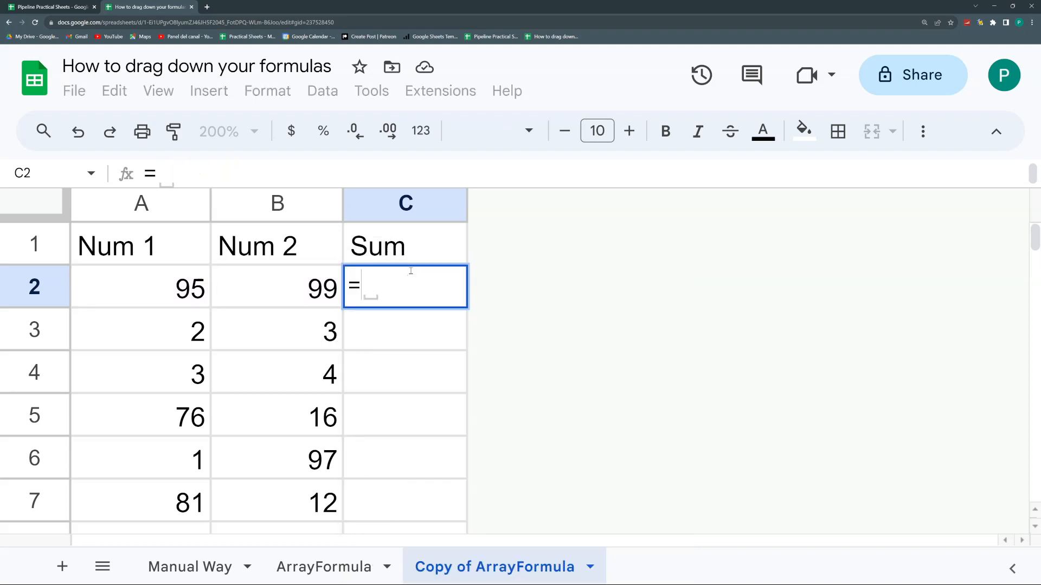
# Enter the formula =LAMBDA(num1,num2,num1+num2) in C2.
pyautogui.write('l')
pyautogui.press('BackSpace')
pyautogui.write('LAMBDA(')
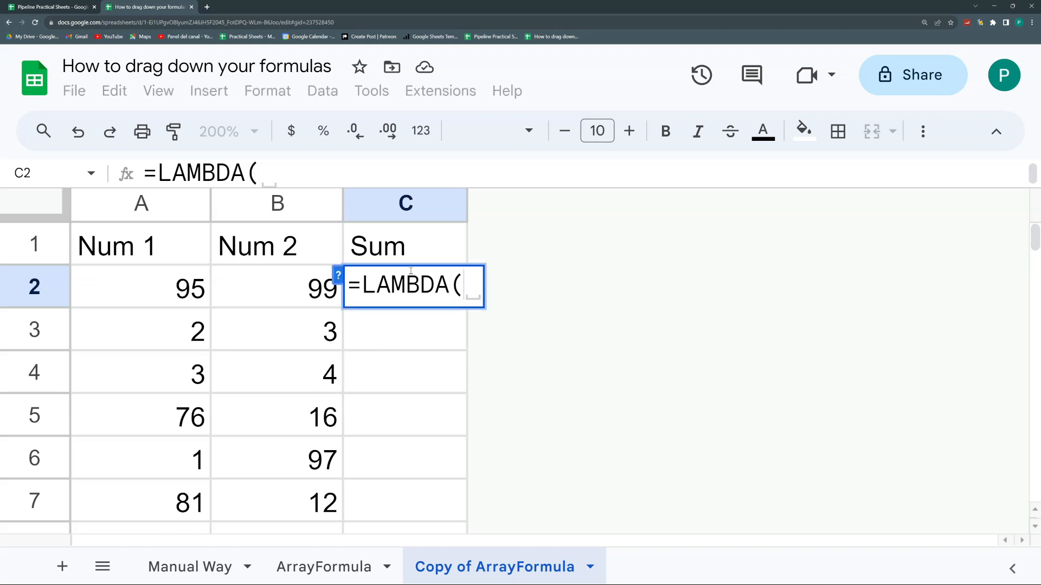
pyautogui.write('num1')
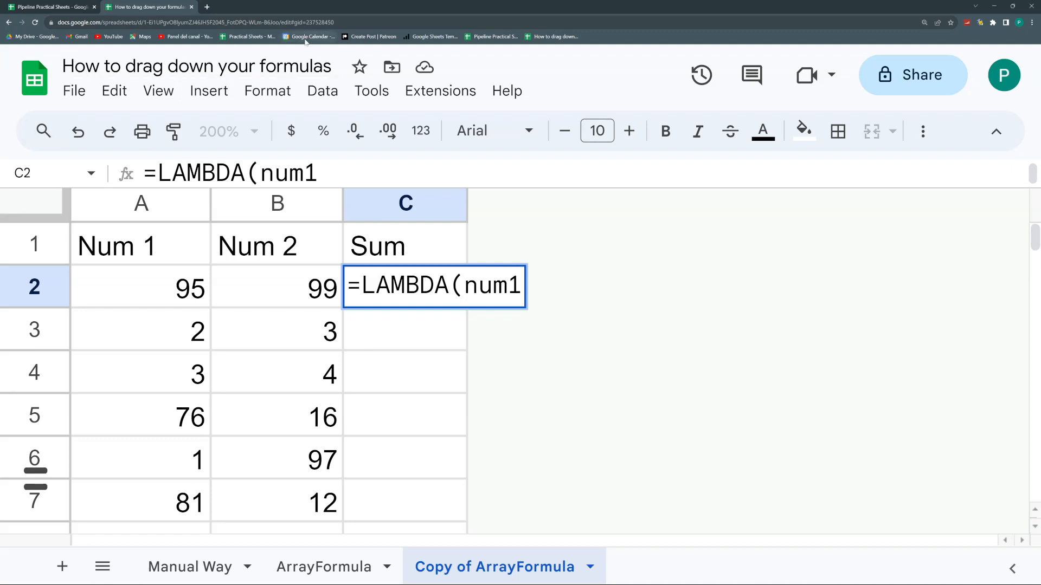
pyautogui.write(',')
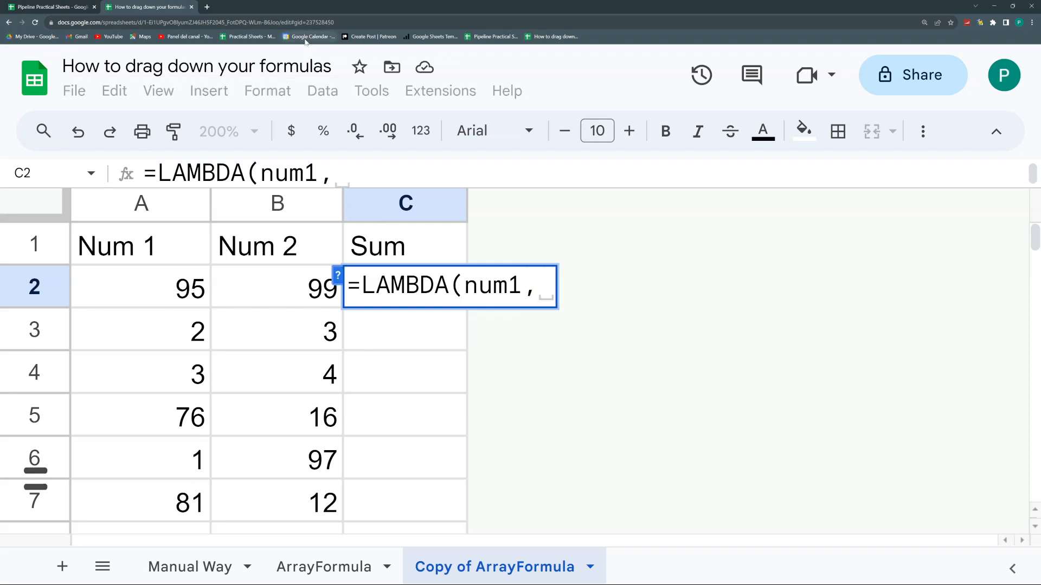
pyautogui.write('num2,')
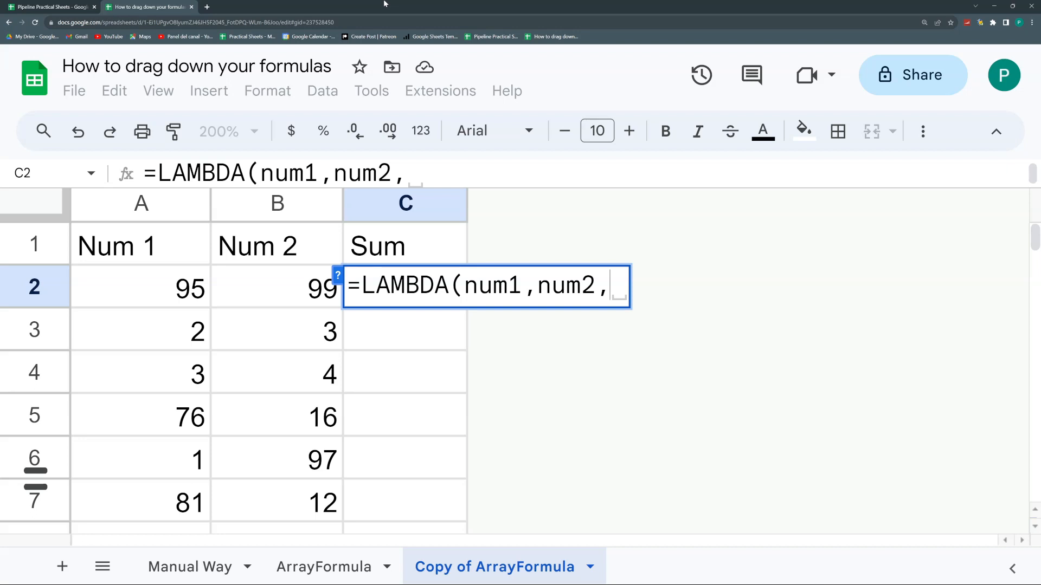
pyautogui.write('num1')
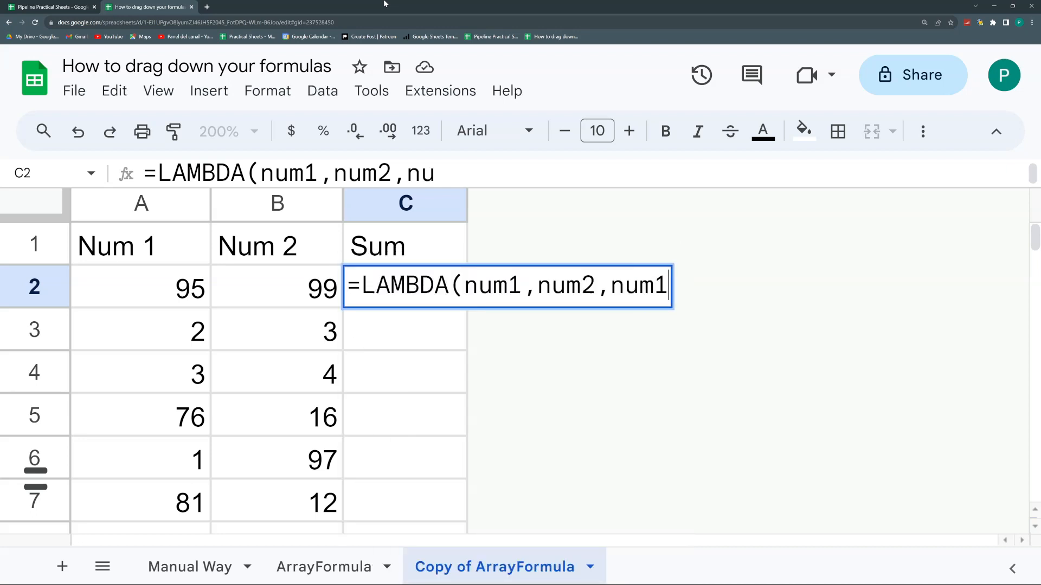
pyautogui.write('+num2')
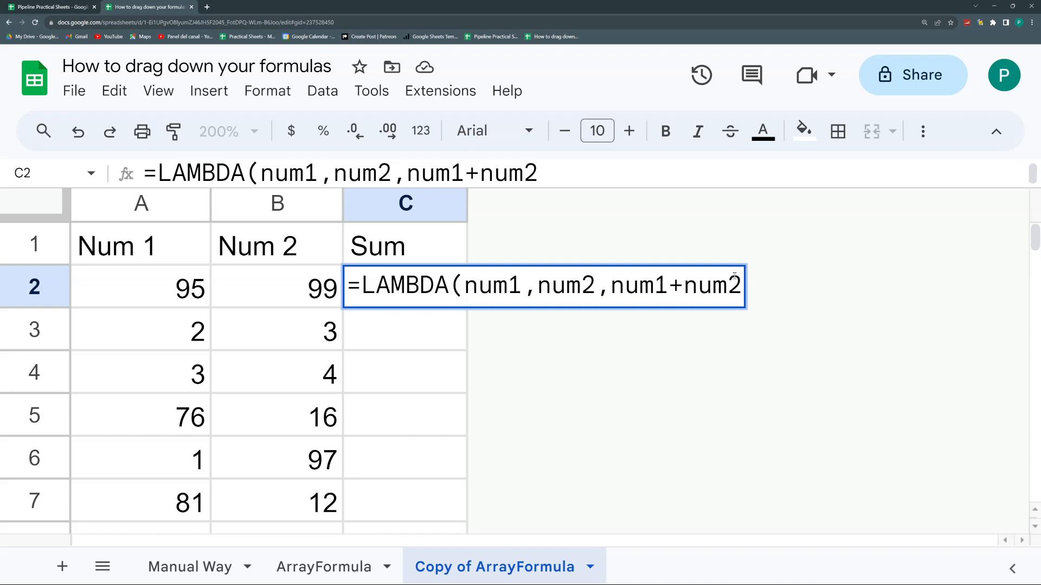
pyautogui.write(')')
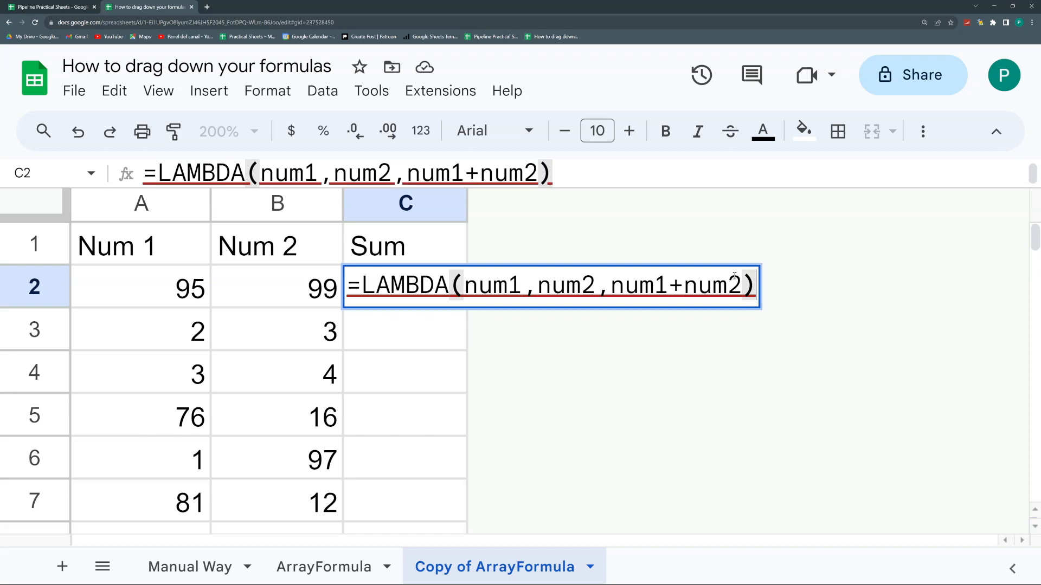
pyautogui.press('Return')
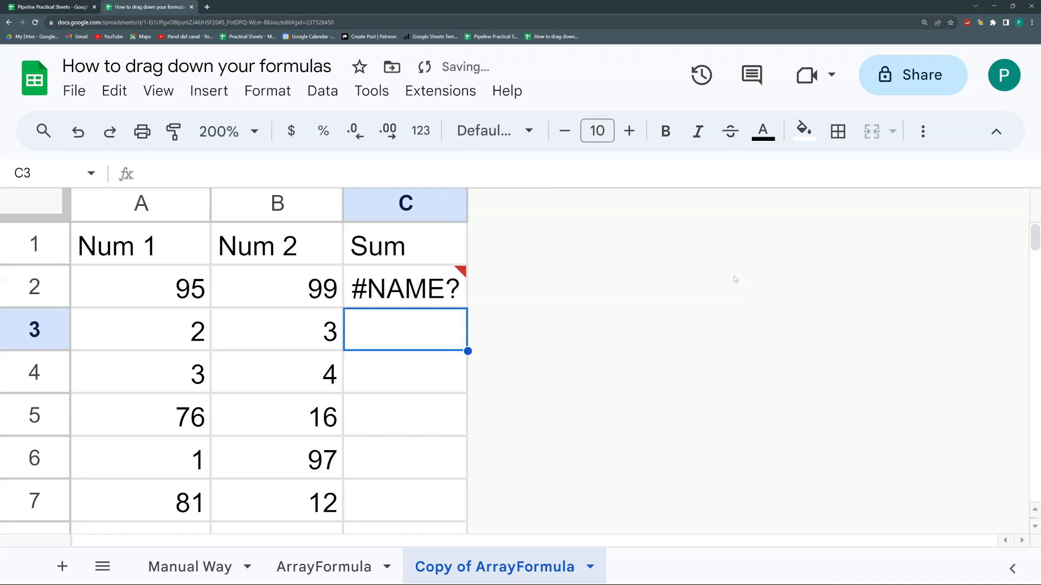
# Rename the two LAMBDA parameters in C2's formula to numb1 and numb2.
pyautogui.click(378, 299)
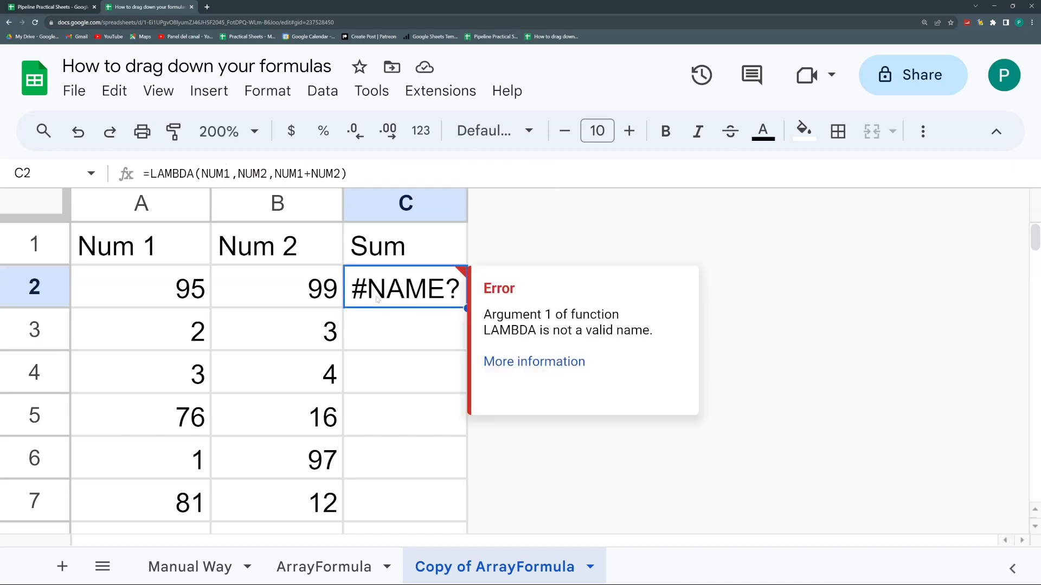
pyautogui.doubleClick(429, 283)
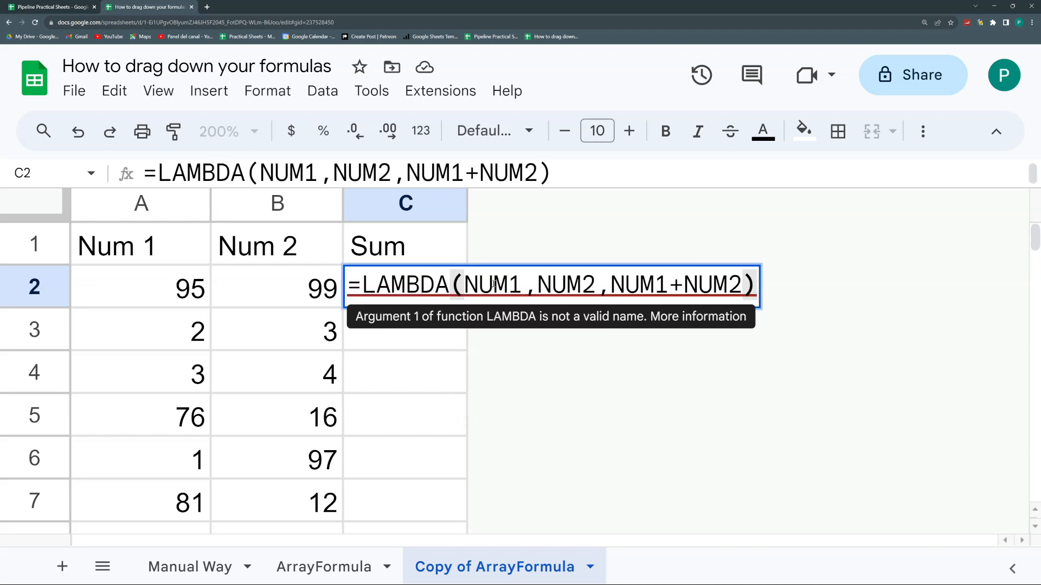
pyautogui.moveTo(509, 283); pyautogui.dragTo(467, 283)
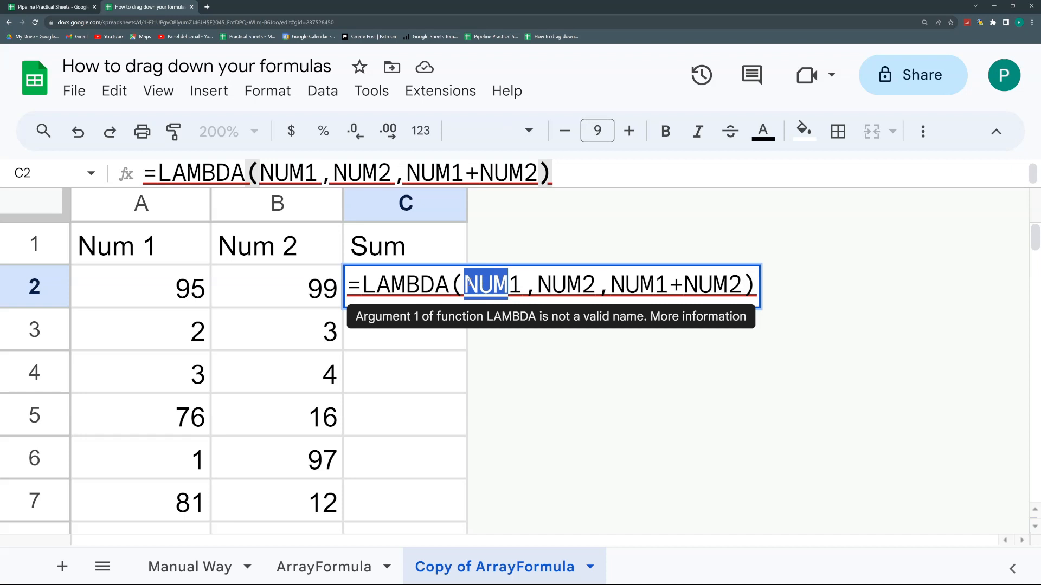
pyautogui.press('Right')
pyautogui.press('BackSpace')
pyautogui.press('BackSpace')
pyautogui.press('BackSpace')
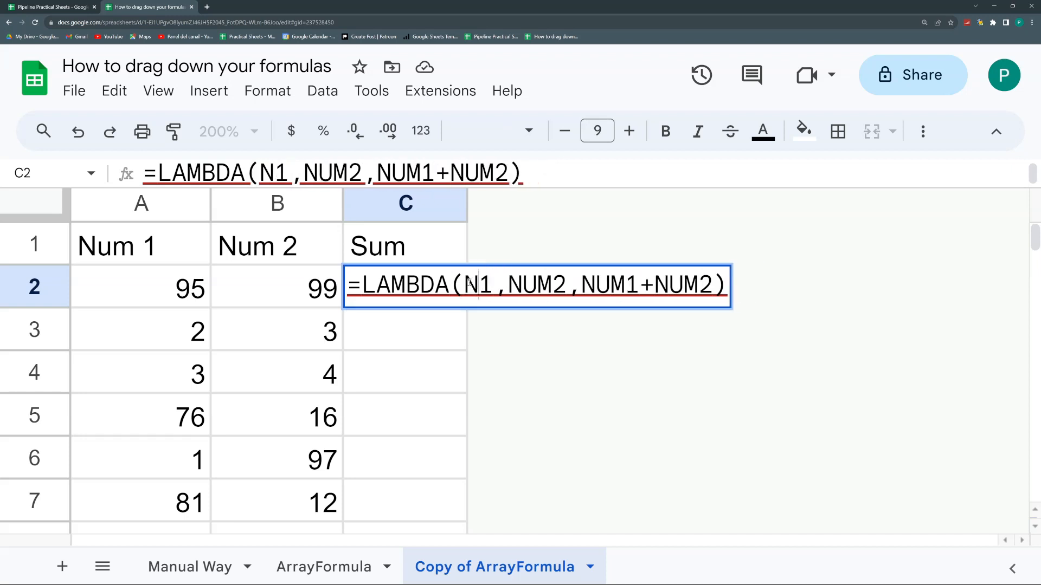
pyautogui.write('numb')
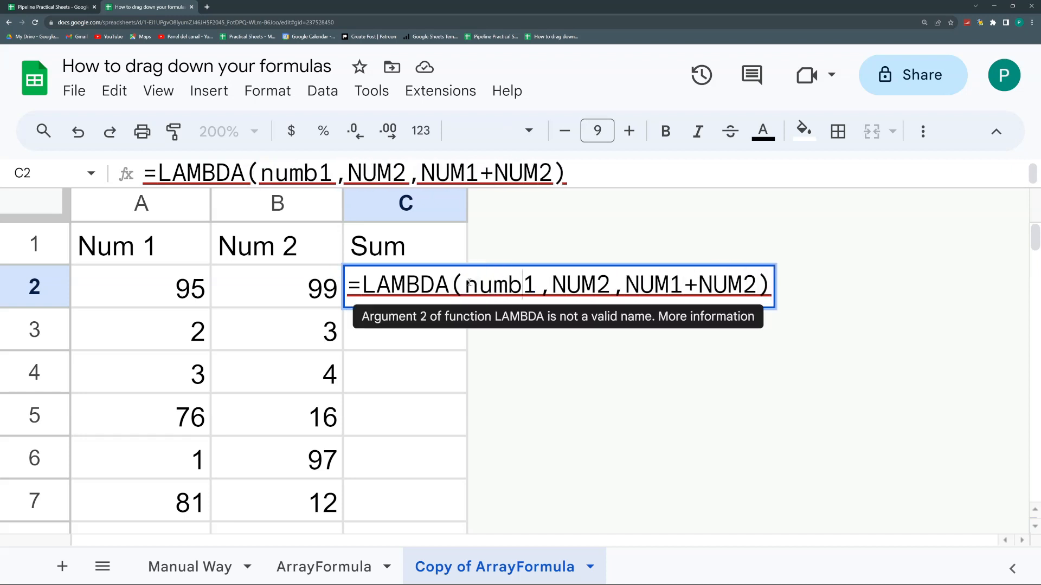
pyautogui.press('Right')
pyautogui.write('numb')
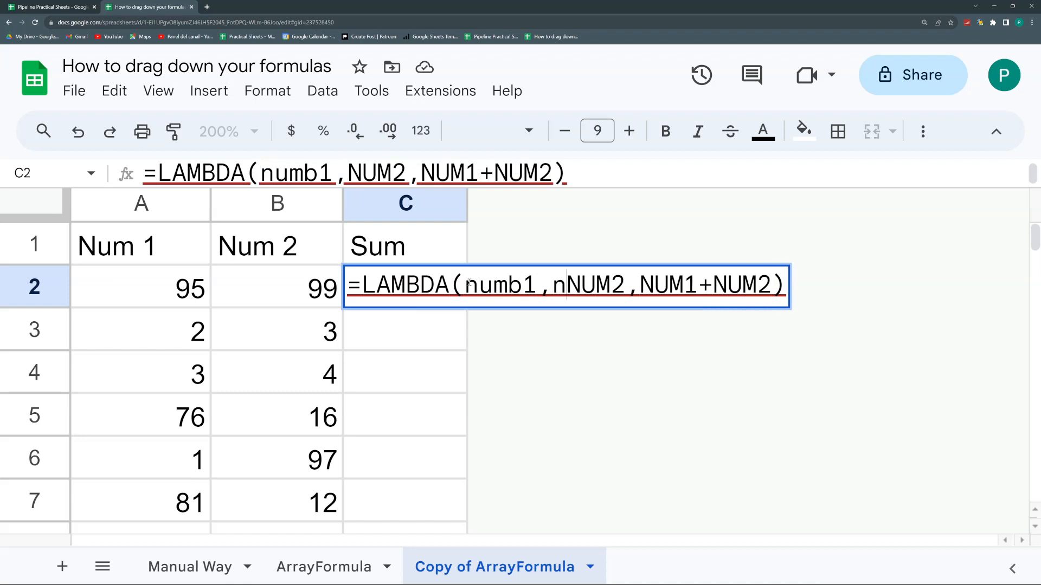
pyautogui.write('2')
pyautogui.press('Delete')
pyautogui.press('Delete')
pyautogui.press('Delete')
pyautogui.press('Delete')
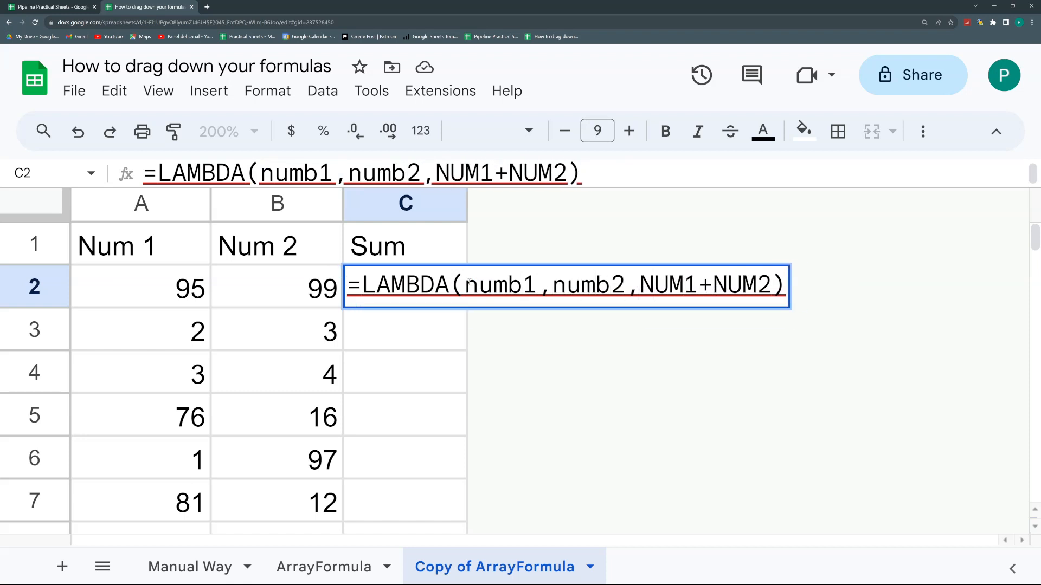
# Change the LAMBDA's sum expression in C2 to numb1+numb2.
pyautogui.write('numb1')
pyautogui.press('Delete')
pyautogui.press('Delete')
pyautogui.press('Delete')
pyautogui.press('Delete')
pyautogui.press('Right')
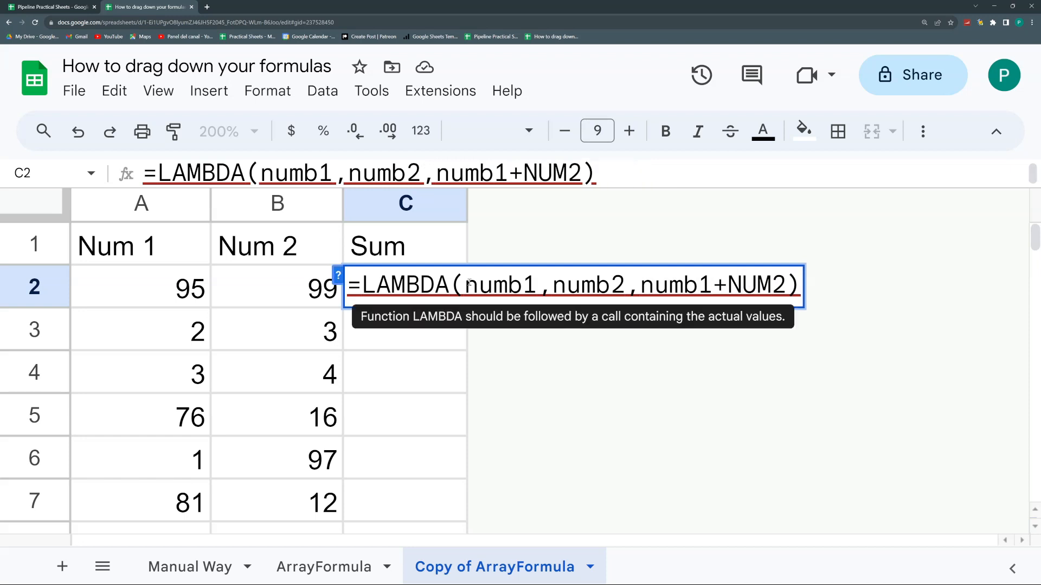
pyautogui.write('numb2')
pyautogui.press('Delete')
pyautogui.press('Delete')
pyautogui.press('Delete')
pyautogui.press('Delete')
pyautogui.press('Return')
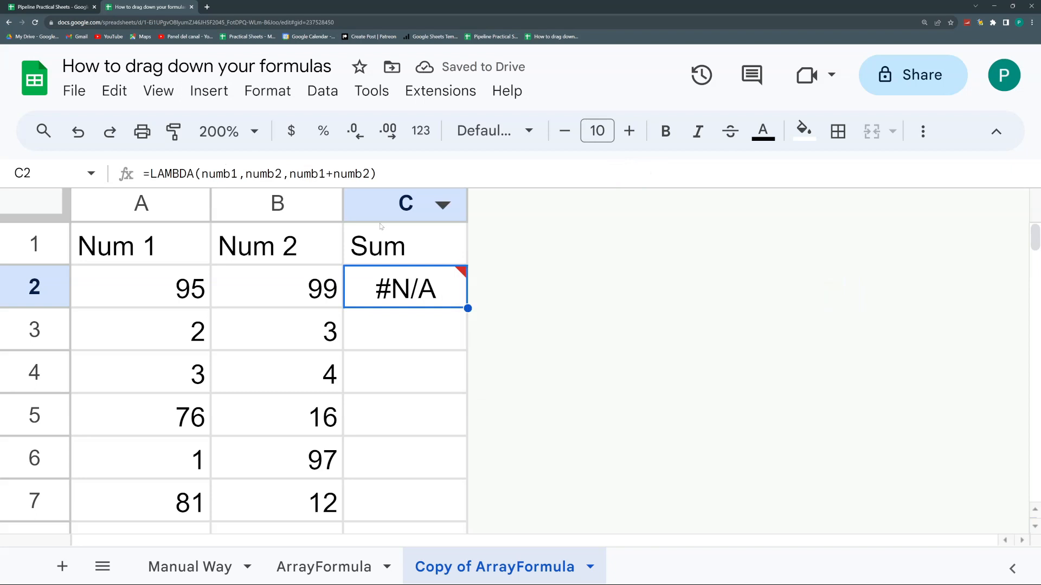
# Append the call (A2,B2) with the actual values to the LAMBDA formula in C2.
pyautogui.press('Return')
pyautogui.moveTo(466, 293)
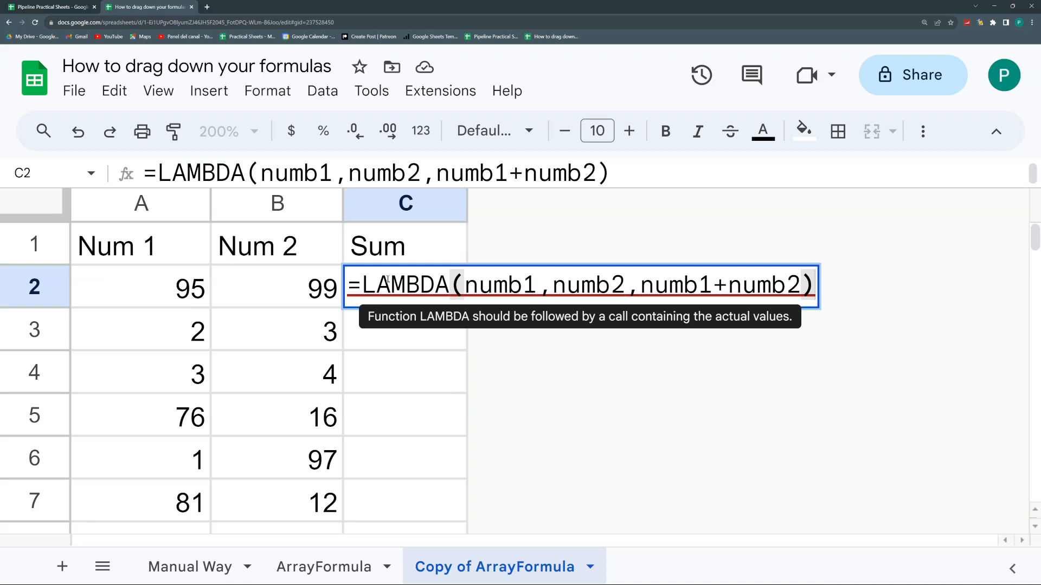
pyautogui.press('Return')
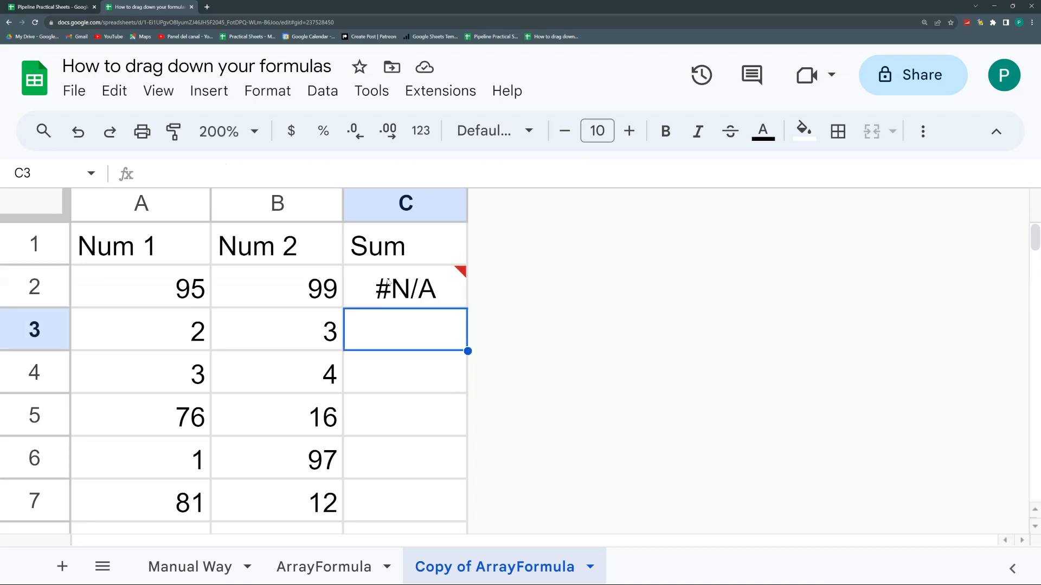
pyautogui.click(388, 281)
pyautogui.doubleClick(388, 281)
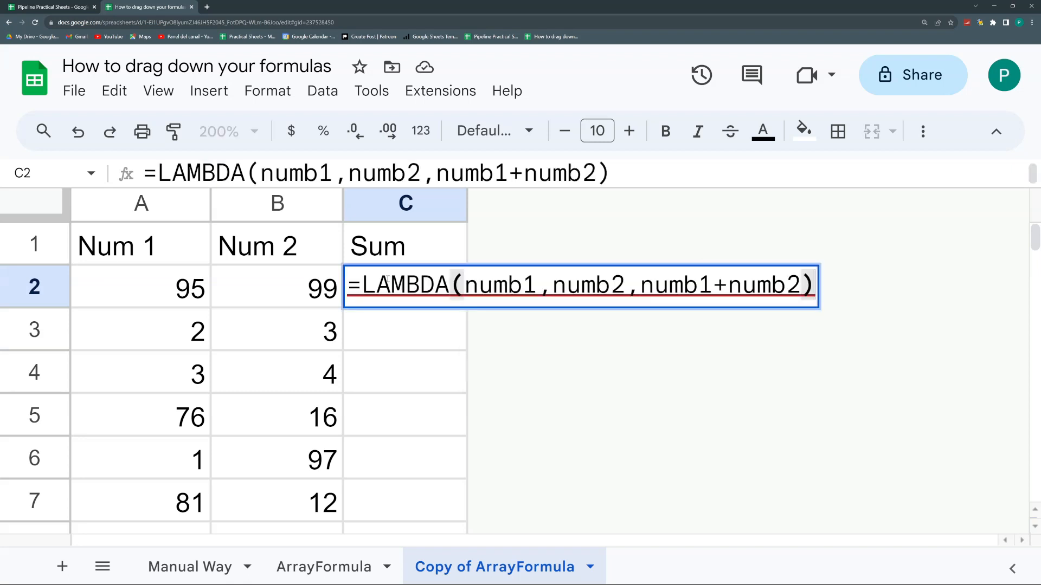
pyautogui.moveTo(408, 309)
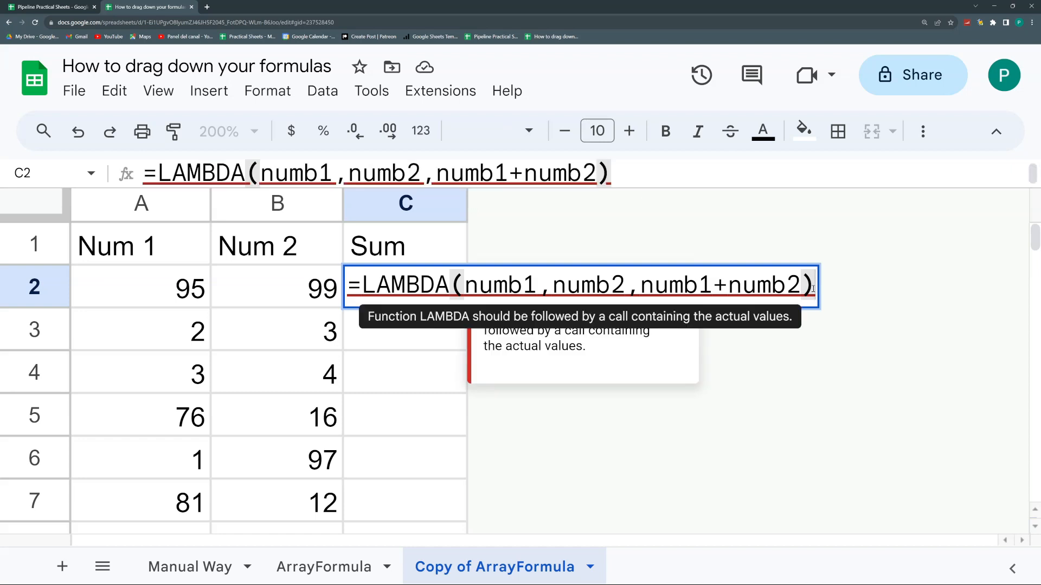
pyautogui.write('(')
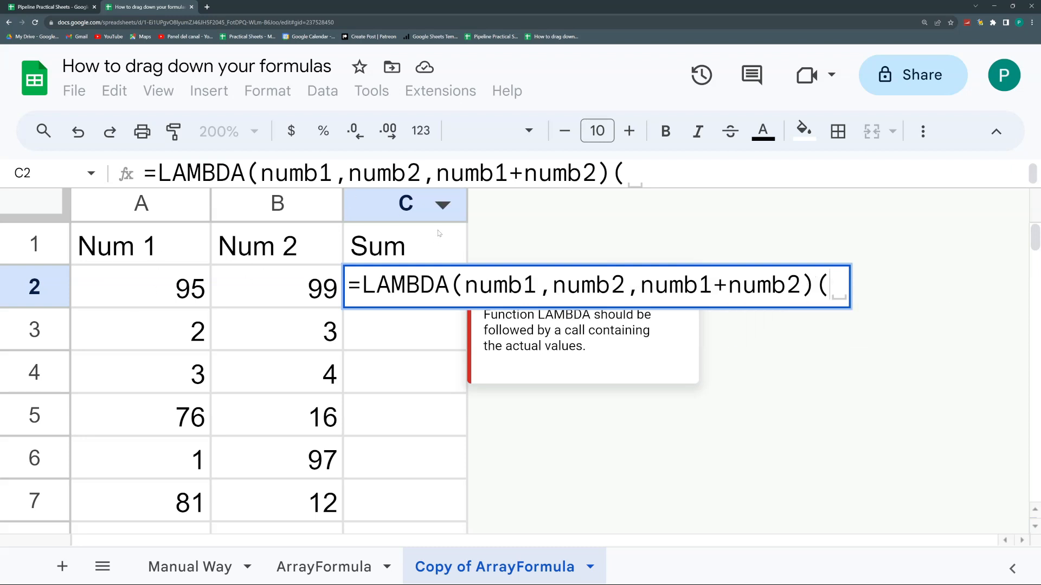
pyautogui.write('A2,')
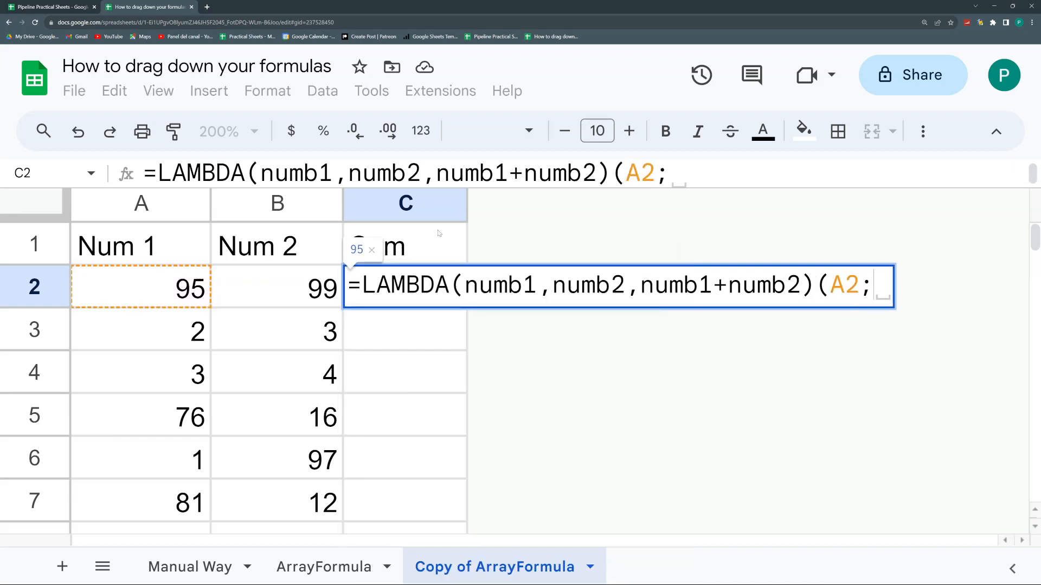
pyautogui.write('B2)')
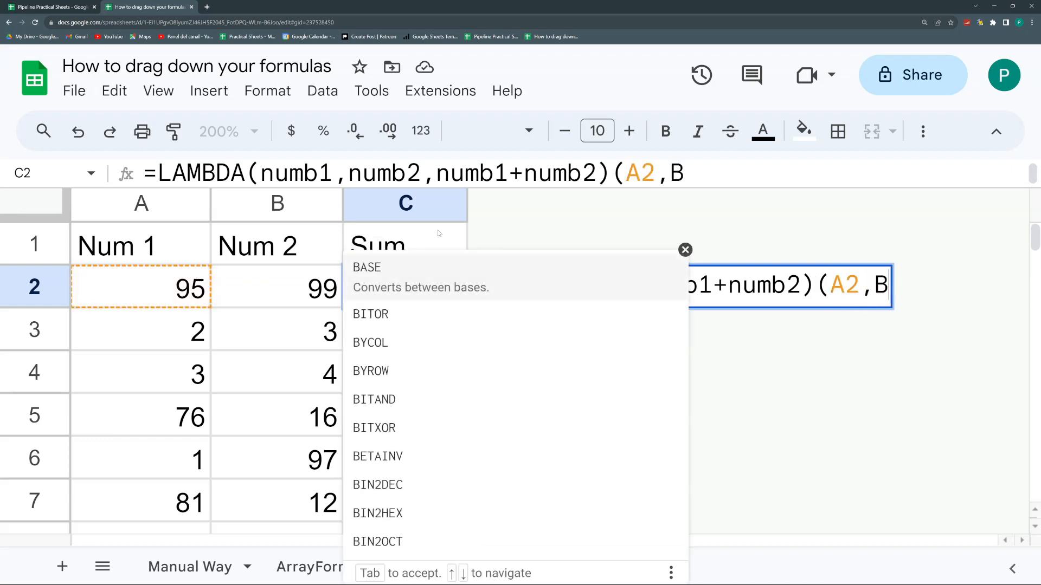
pyautogui.press('Return')
pyautogui.press('Up')
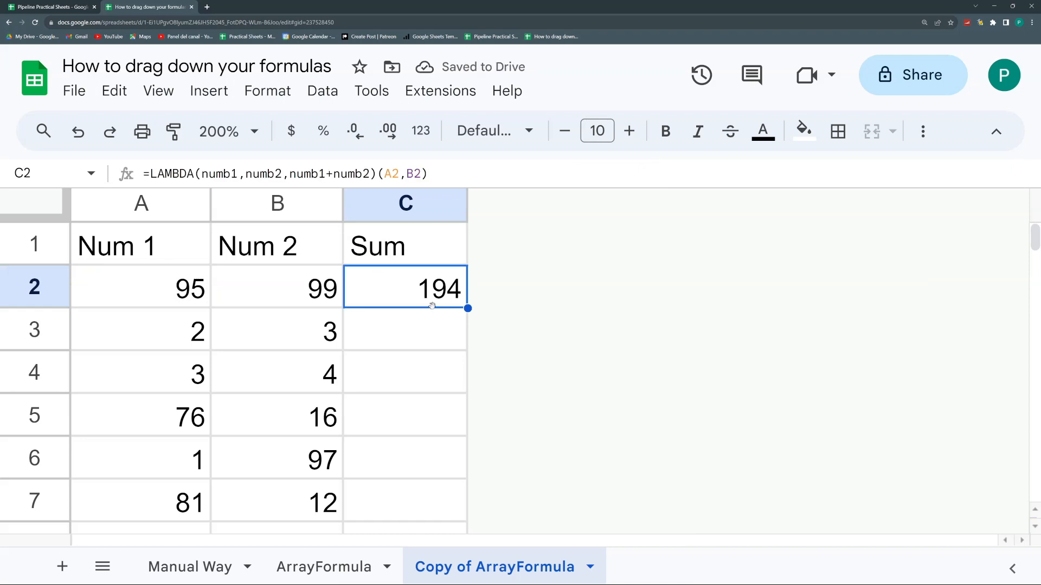
# Examine the A4+B4 part of the C4 formula on the Manual Way sheet and return to the Copy of ArrayFormula sheet.
pyautogui.click(217, 566)
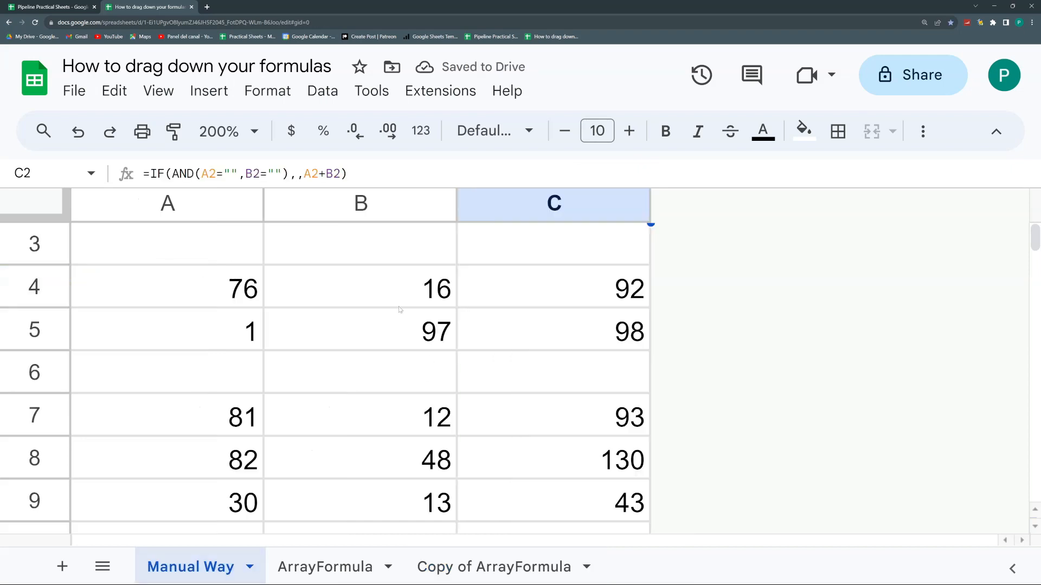
pyautogui.click(311, 173)
pyautogui.moveTo(304, 173); pyautogui.dragTo(340, 173)
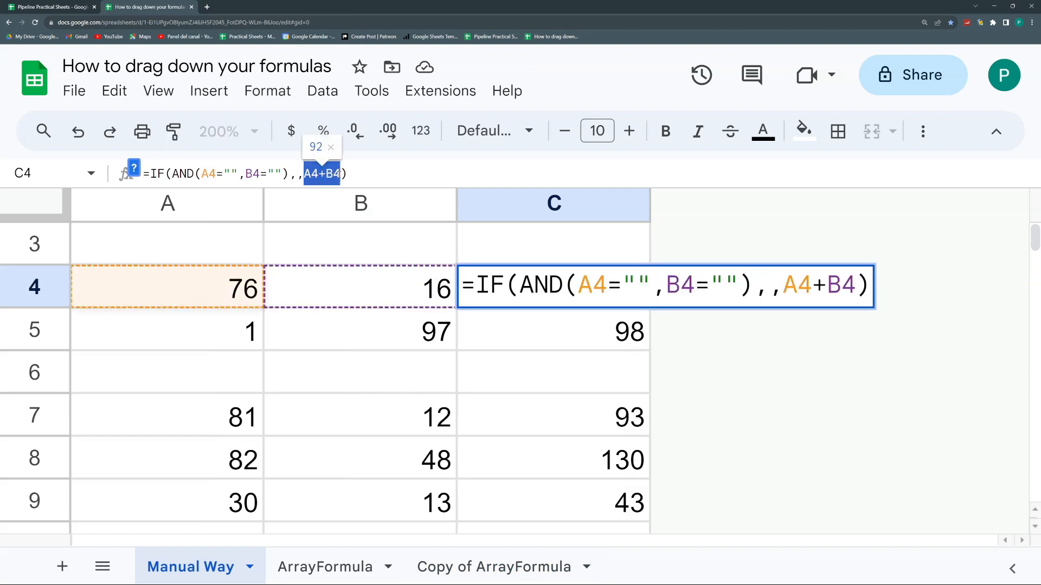
pyautogui.scroll(2, 226, 279)
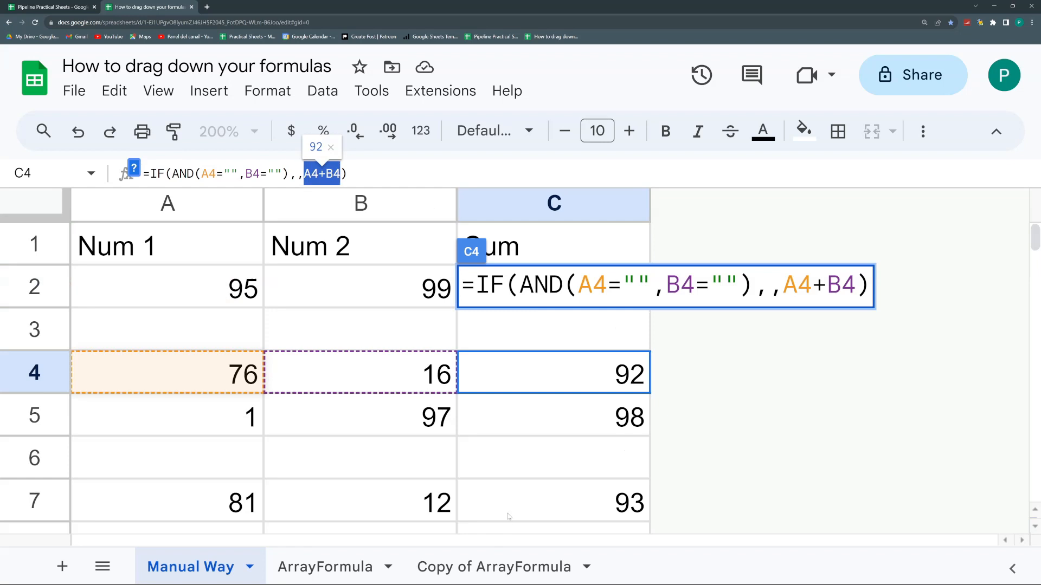
pyautogui.click(453, 567)
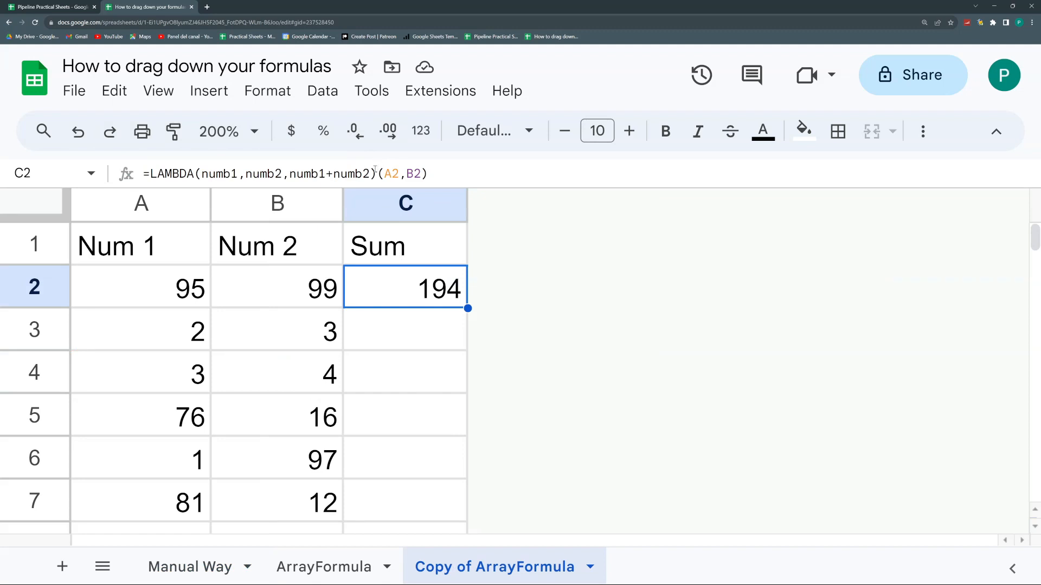
# Remove the (A2,B2) call from the end of the LAMBDA formula in C2.
pyautogui.click(147, 174)
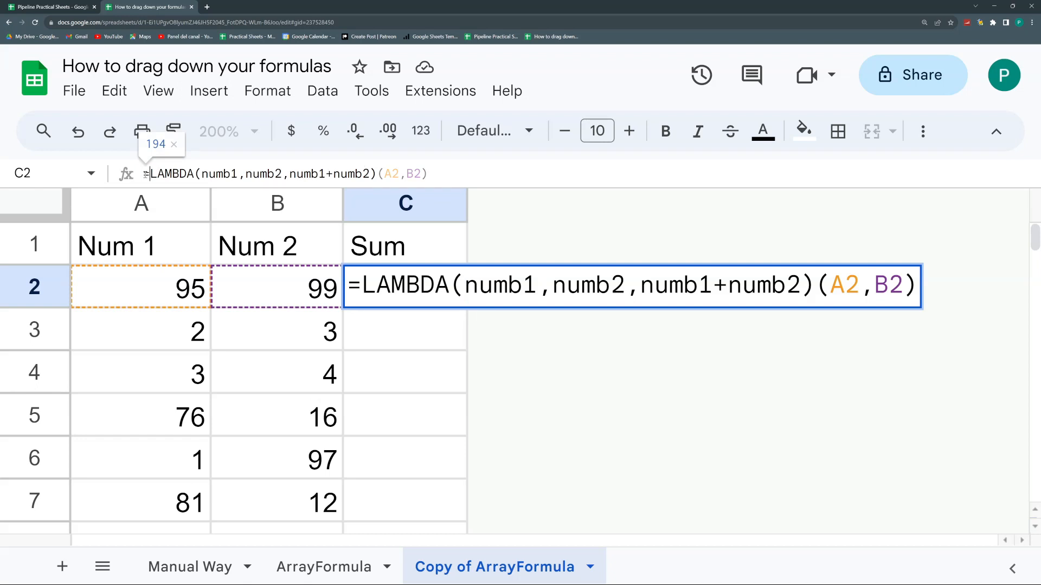
pyautogui.moveTo(430, 173); pyautogui.dragTo(378, 174)
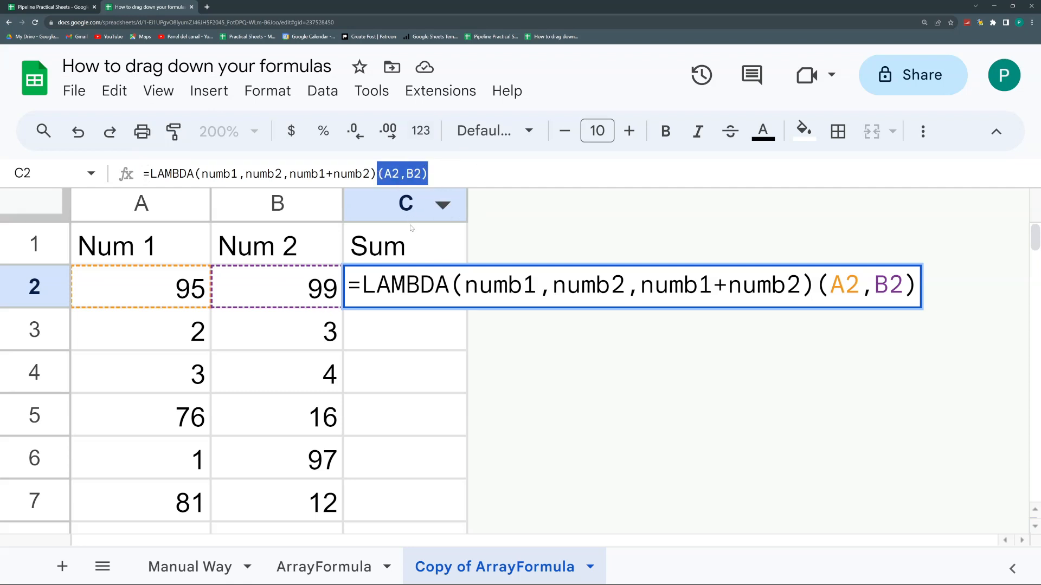
pyautogui.press('BackSpace')
pyautogui.press('Return')
pyautogui.click(412, 287)
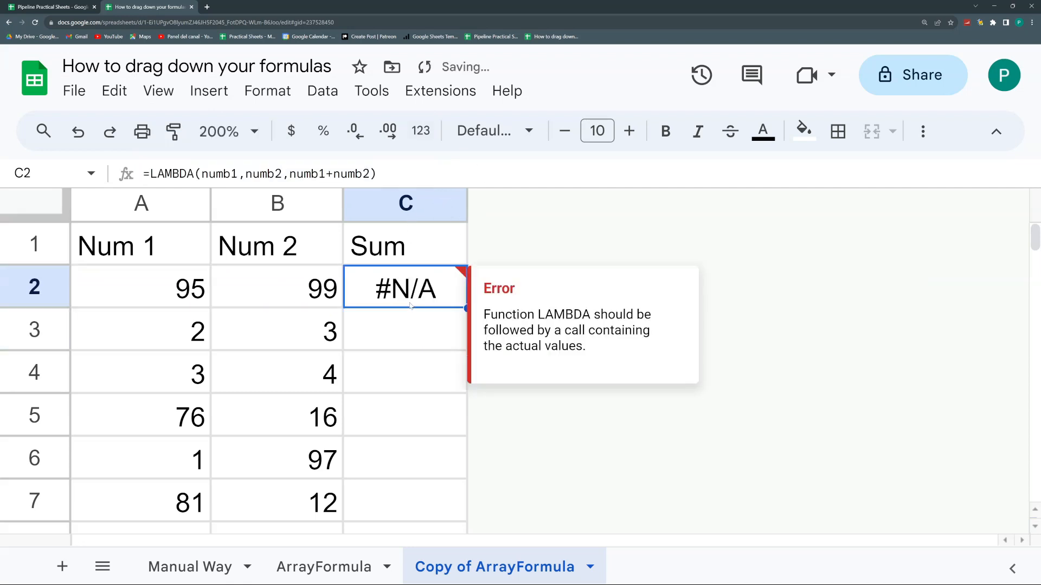
# Wrap the LAMBDA formula in C2 in a MAP function with A2:A as its first array.
pyautogui.doubleClick(454, 278)
pyautogui.click(371, 286)
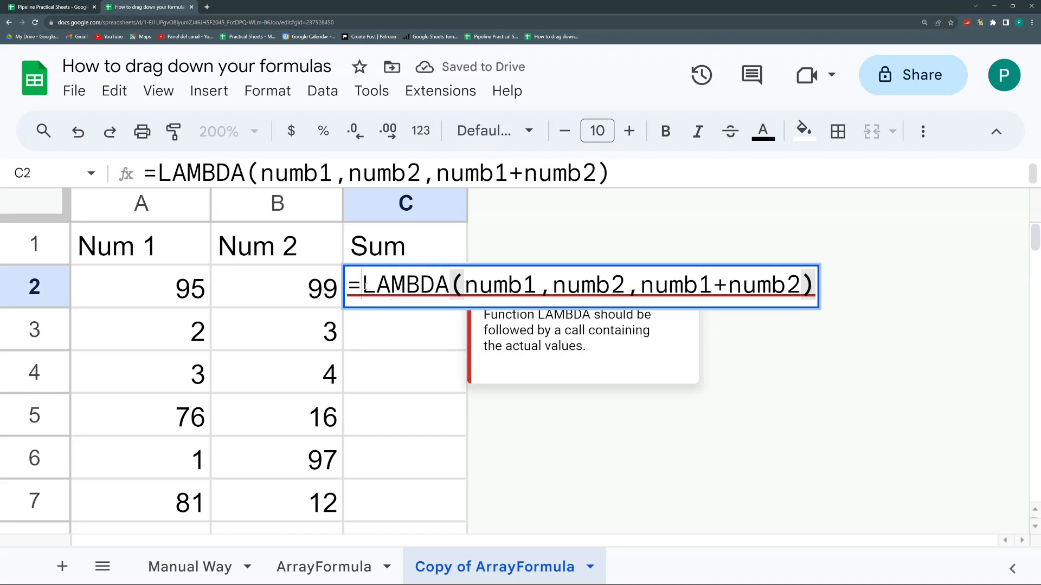
pyautogui.write('m')
pyautogui.press('BackSpace')
pyautogui.write('MAP(')
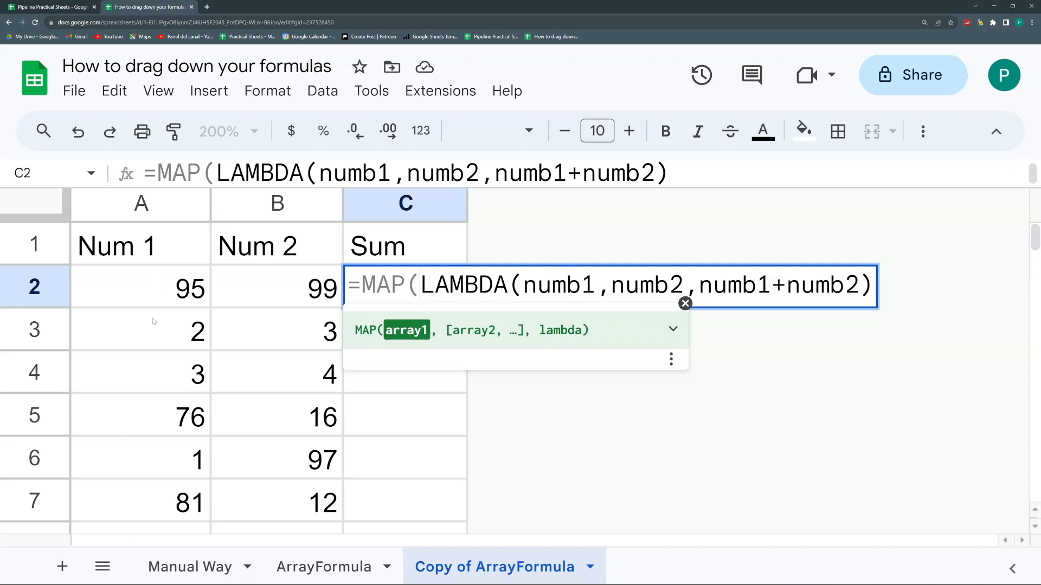
pyautogui.click(177, 288)
pyautogui.write(':a')
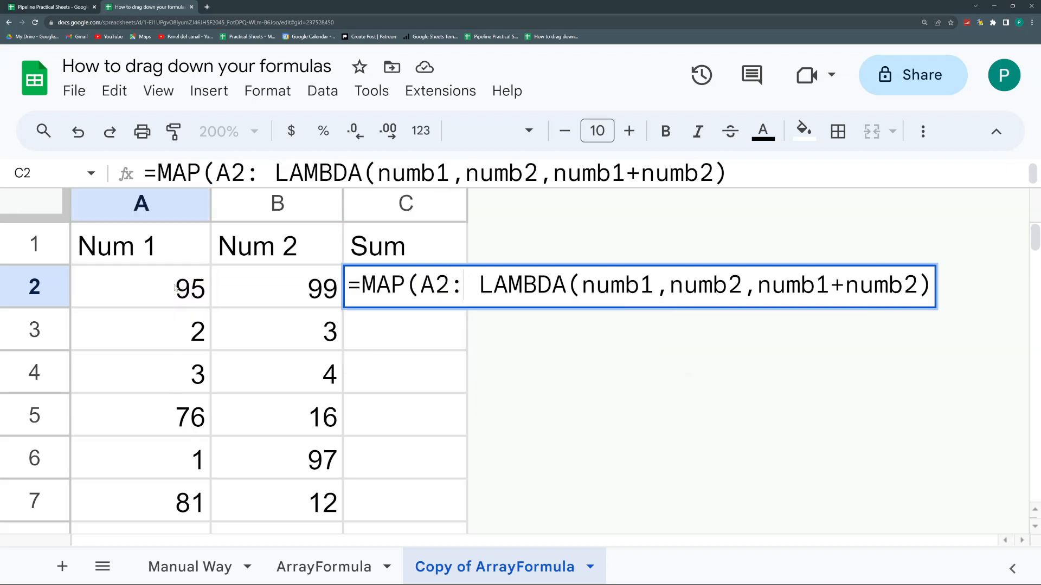
pyautogui.press('BackSpace')
pyautogui.write('A')
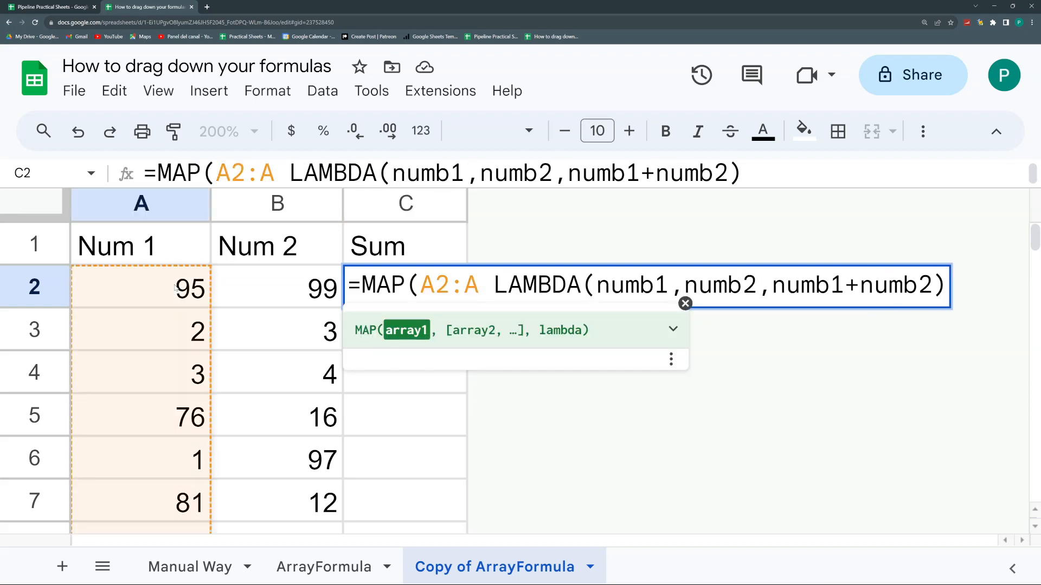
pyautogui.write(',')
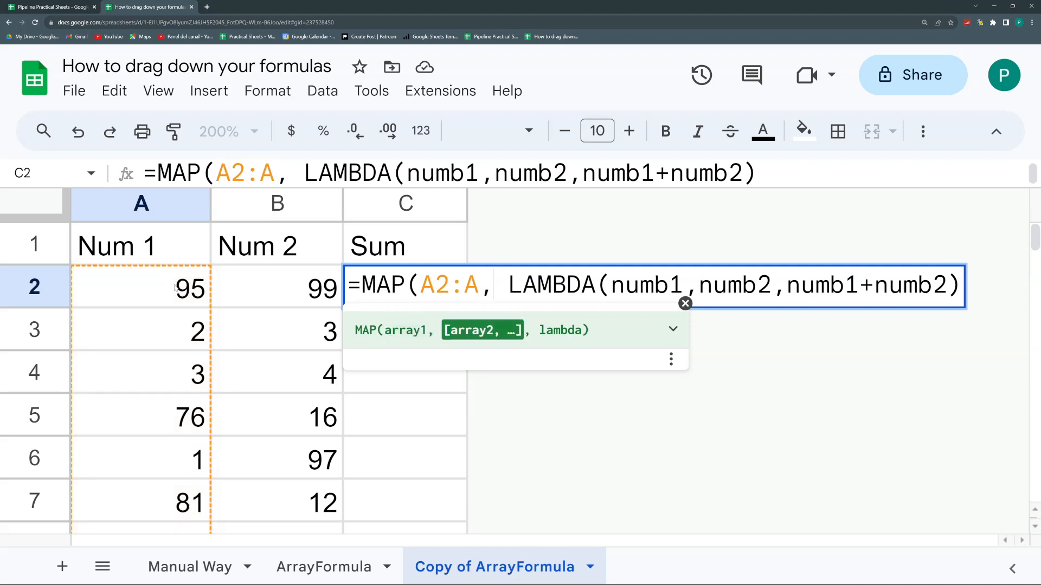
# Add B2:B as the second MAP array ahead of the LAMBDA and commit the formula in C2.
pyautogui.click(263, 291)
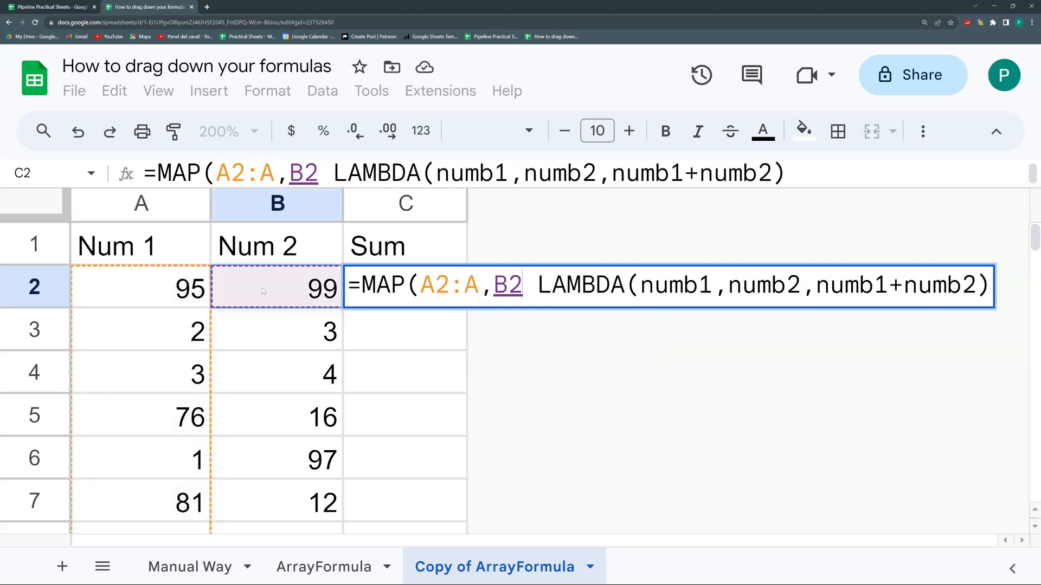
pyautogui.write(':b')
pyautogui.press('BackSpace')
pyautogui.write('B,')
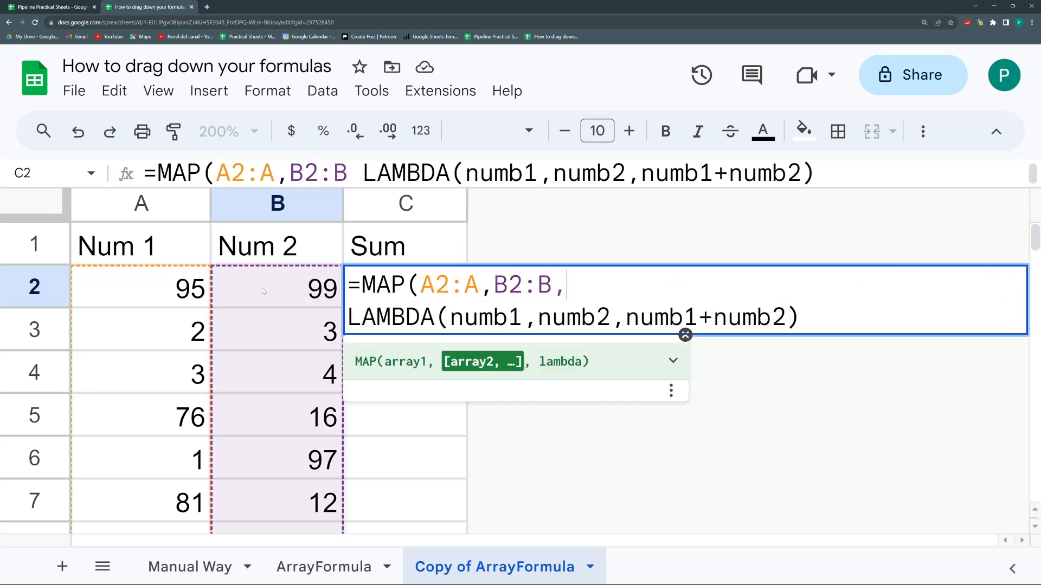
pyautogui.press('Delete')
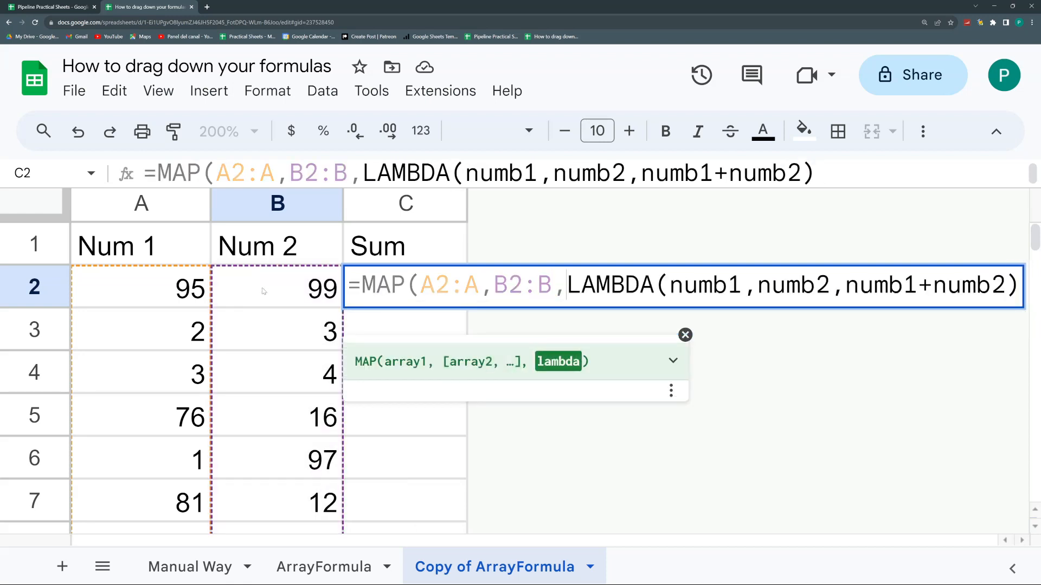
pyautogui.press('Return')
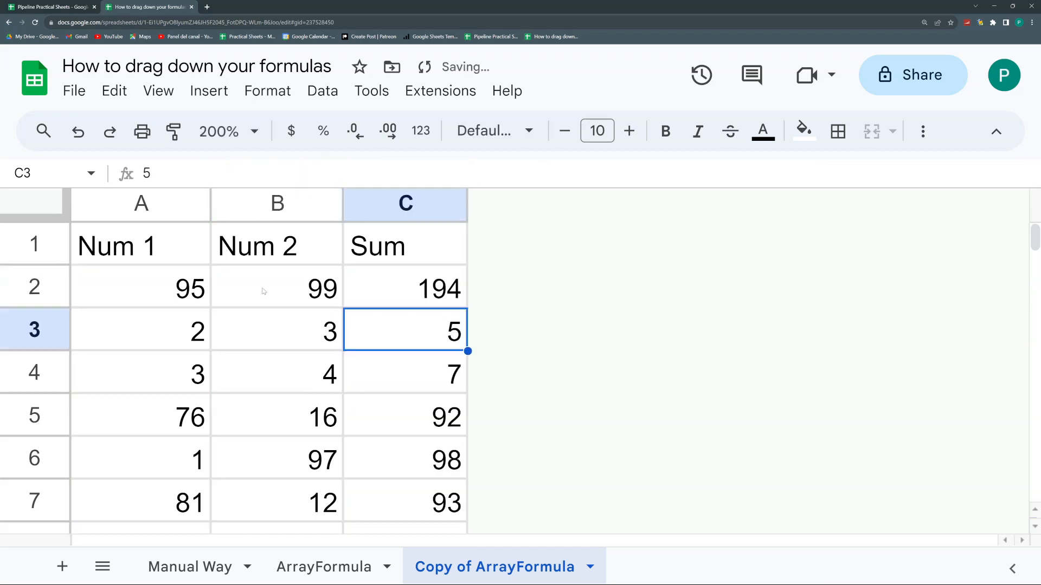
# Check the sums down column C, including the rows without numbers, and open the MAP formula in C2 for review.
pyautogui.scroll(-10, 350, 329)
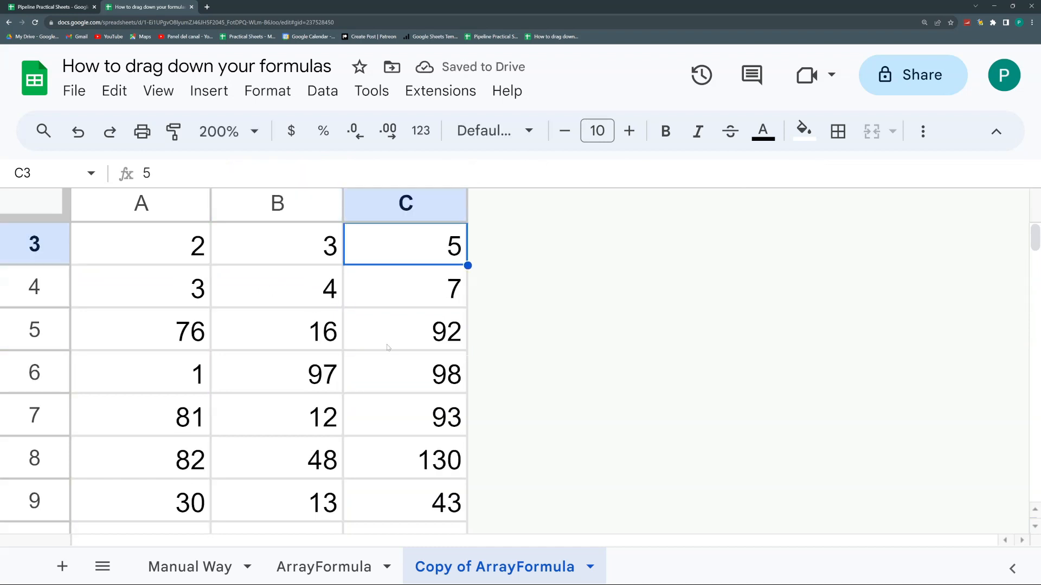
pyautogui.scroll(5, 388, 342)
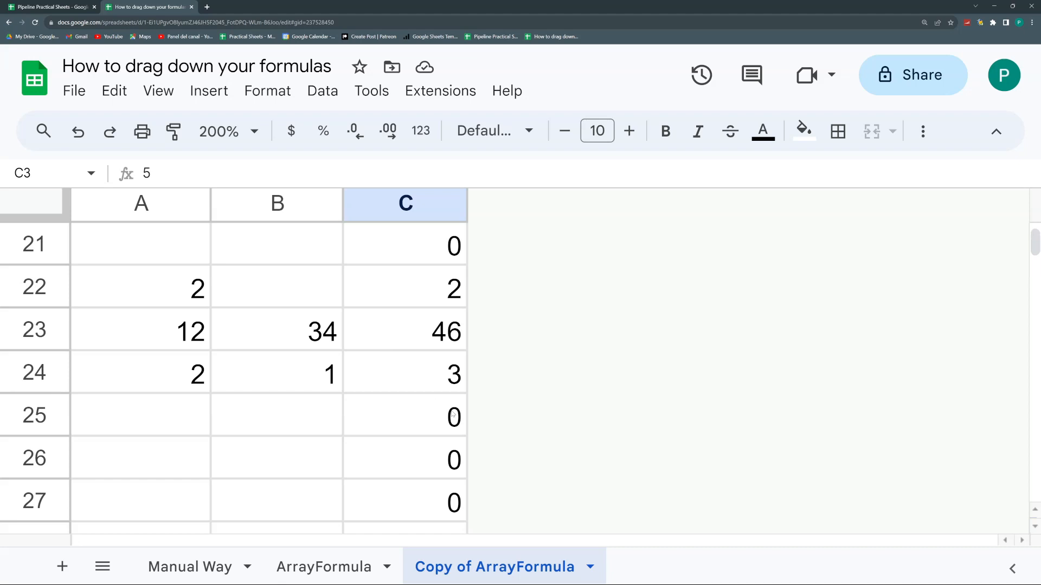
pyautogui.click(428, 398)
pyautogui.scroll(6, 428, 374)
pyautogui.click(408, 297)
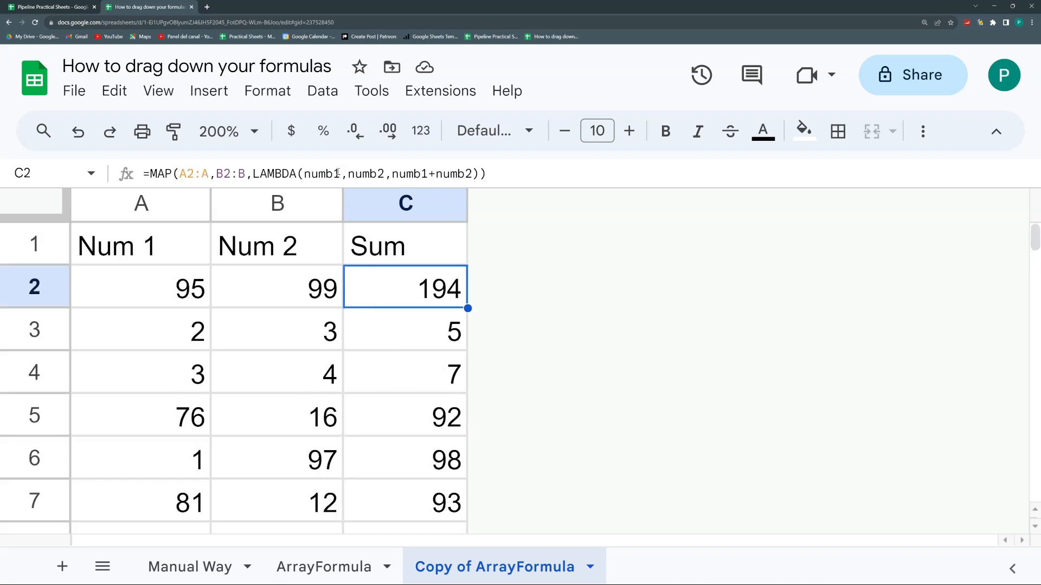
pyautogui.press('Return')
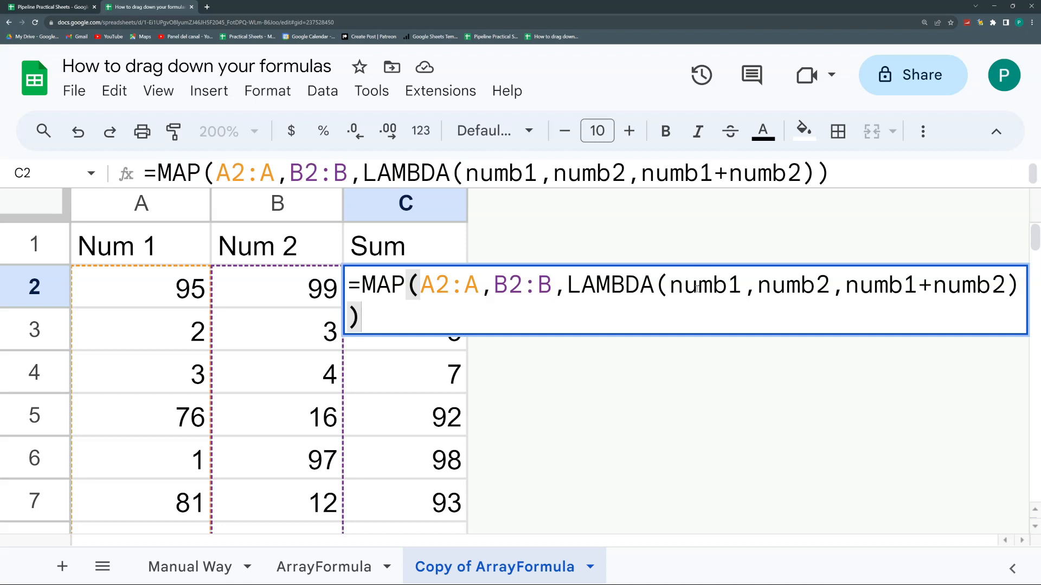
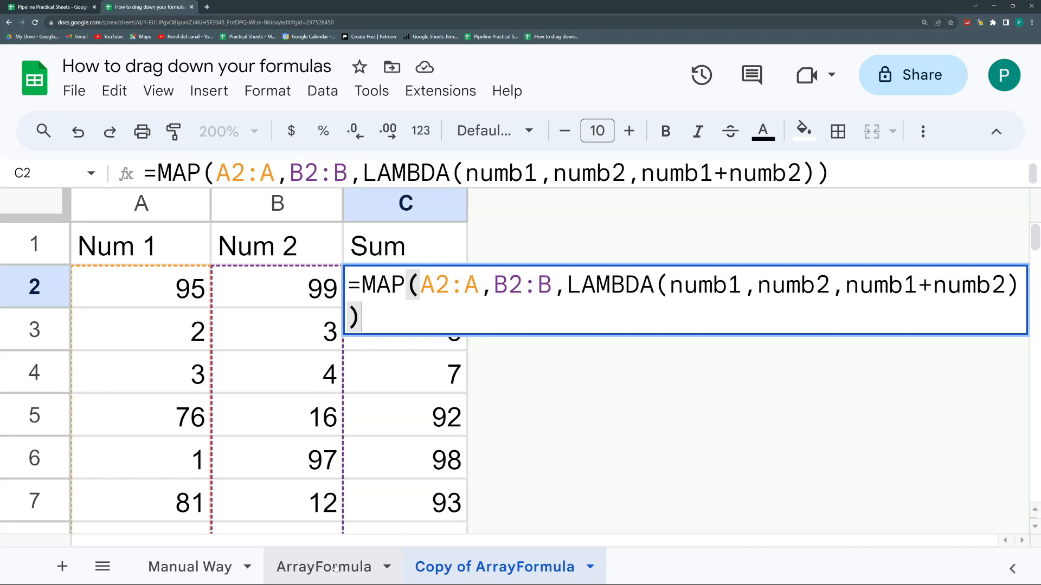
# Rename the Copy of ArrayFormula sheet as LAMBDA + MAP and close the C2 formula unchanged.
pyautogui.doubleClick(495, 568)
pyautogui.write('lam')
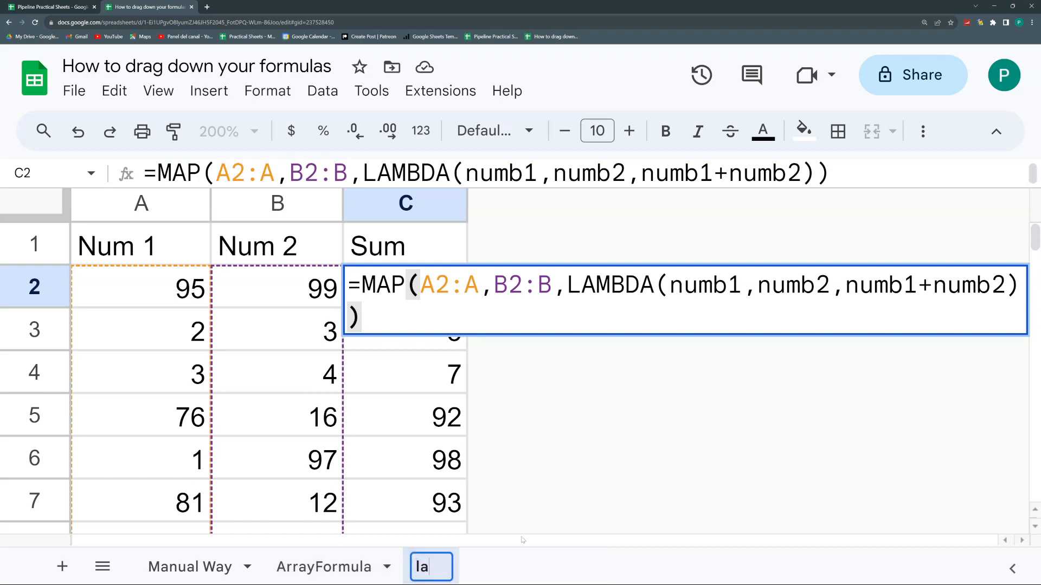
pyautogui.press('BackSpace')
pyautogui.press('BackSpace')
pyautogui.press('BackSpace')
pyautogui.write('lamb')
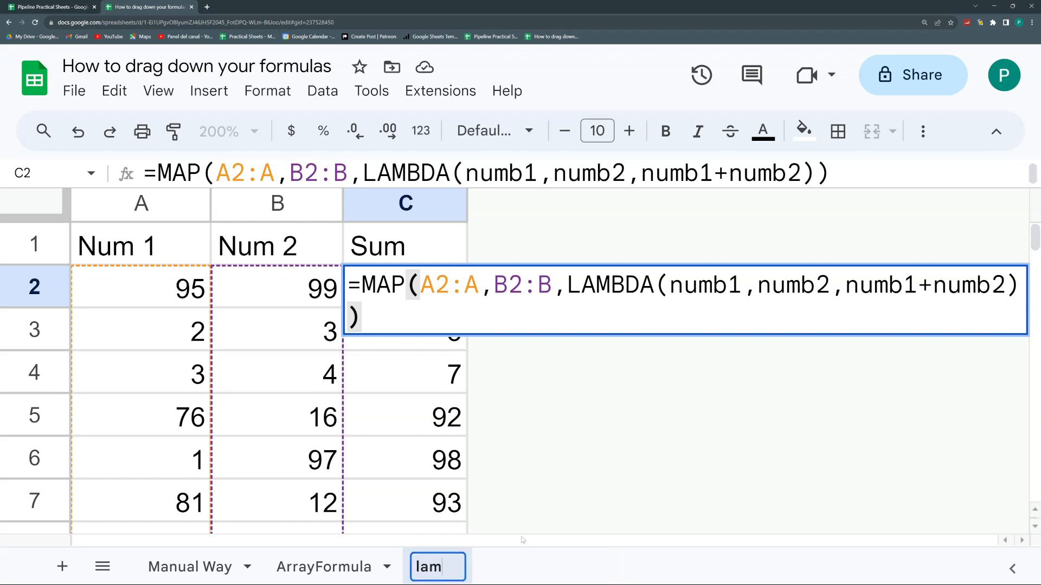
pyautogui.press('BackSpace')
pyautogui.press('BackSpace')
pyautogui.press('BackSpace')
pyautogui.press('BackSpace')
pyautogui.write('LAMBDA')
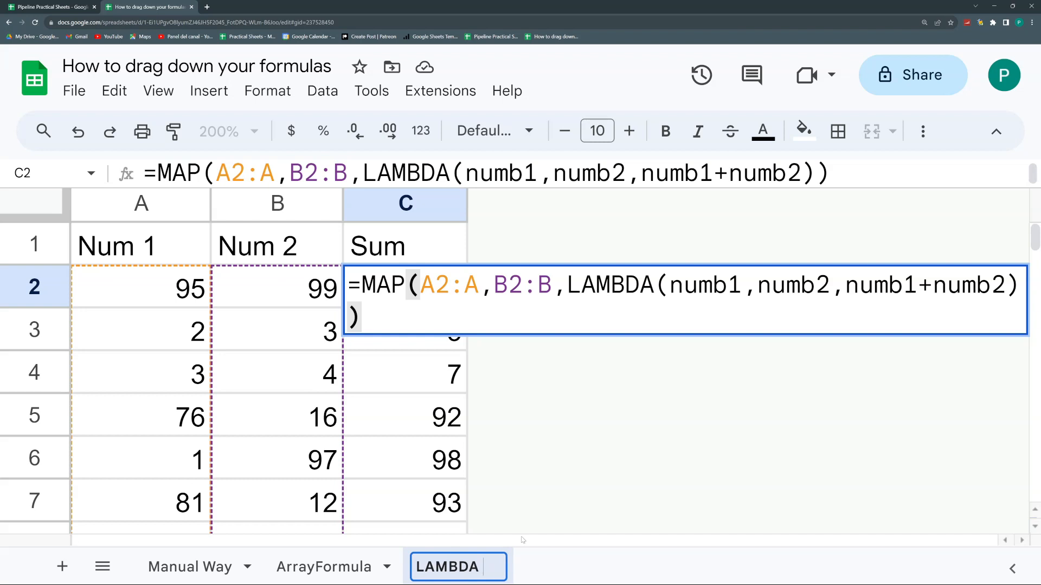
pyautogui.write(' + MAP')
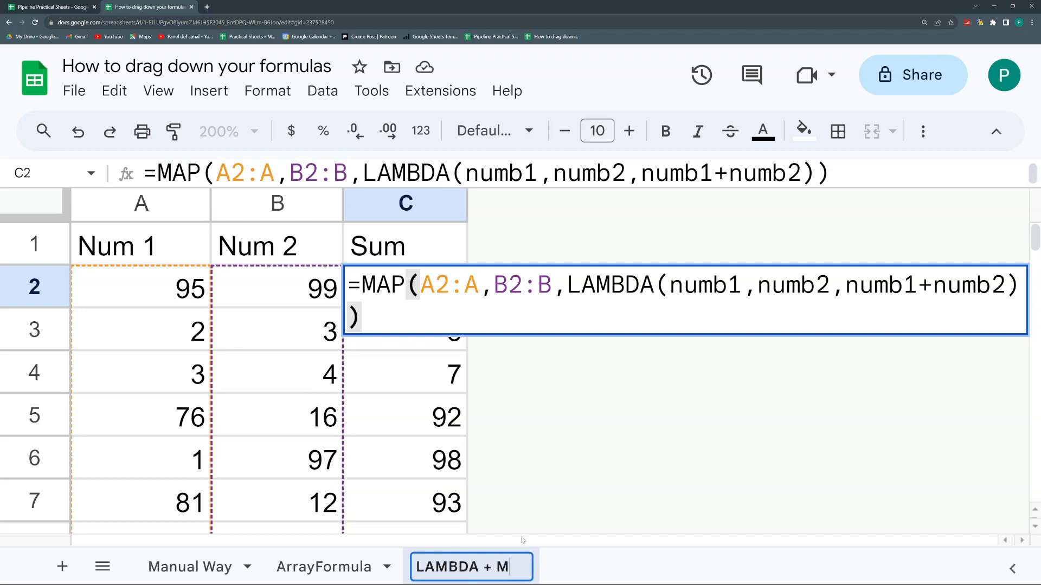
pyautogui.press('Return')
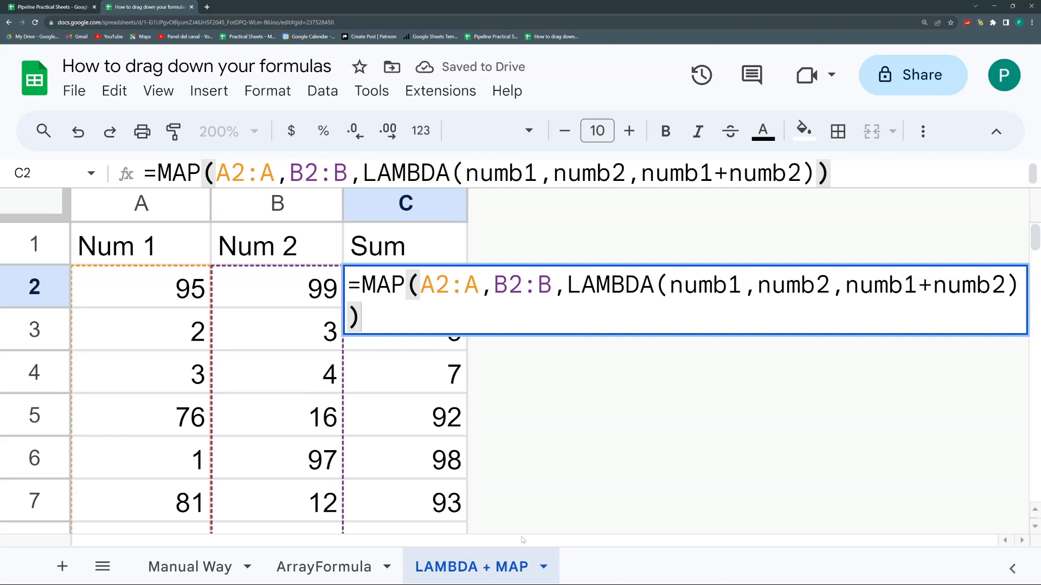
pyautogui.press('Return')
pyautogui.press('Up')
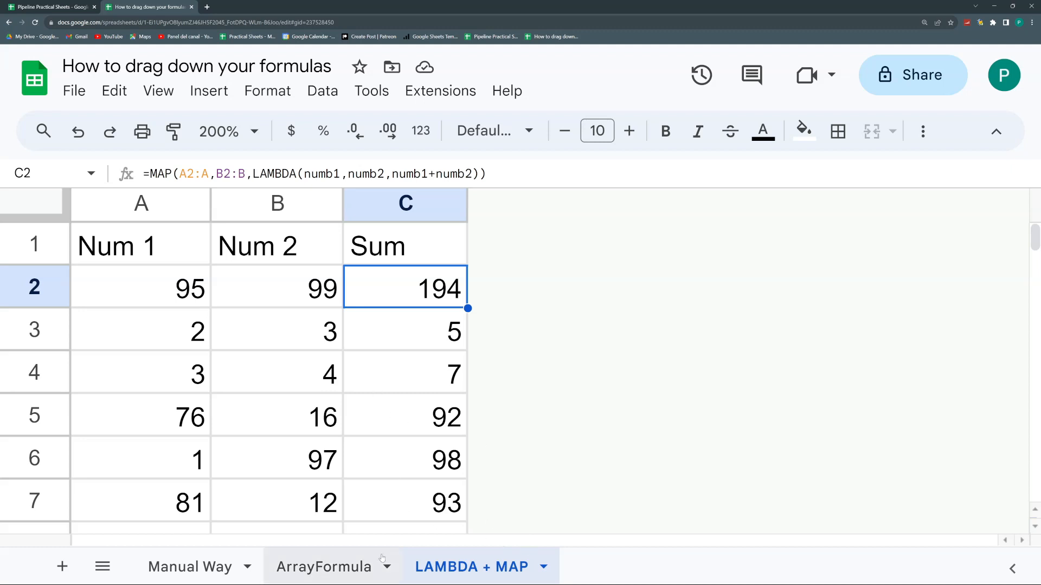
# Duplicate the LAMBDA + MAP sheet and replace the C2 formula on the copy with =A2+B2.
pyautogui.click(543, 567)
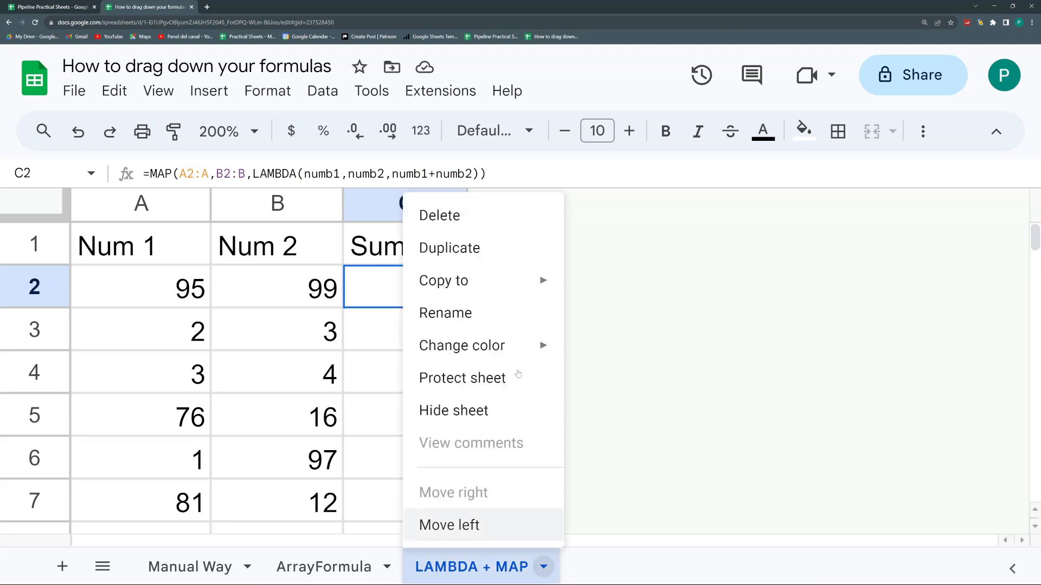
pyautogui.click(478, 250)
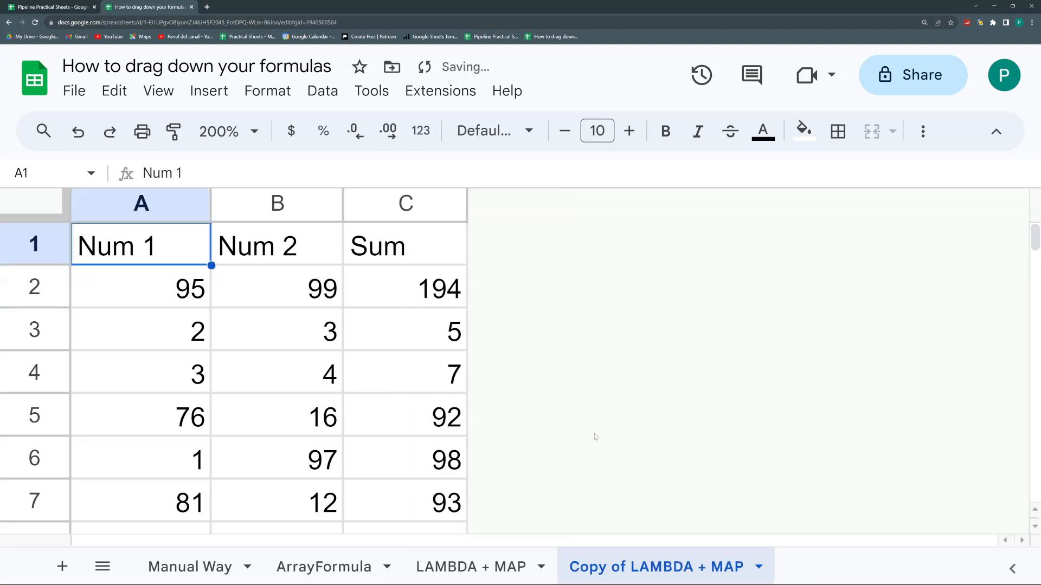
pyautogui.click(419, 298)
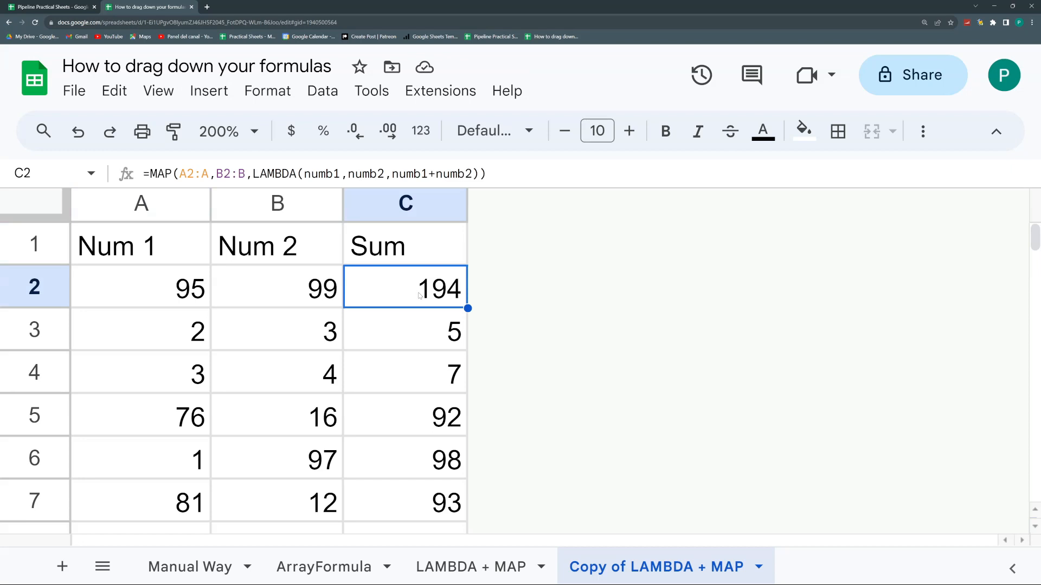
pyautogui.press('Down')
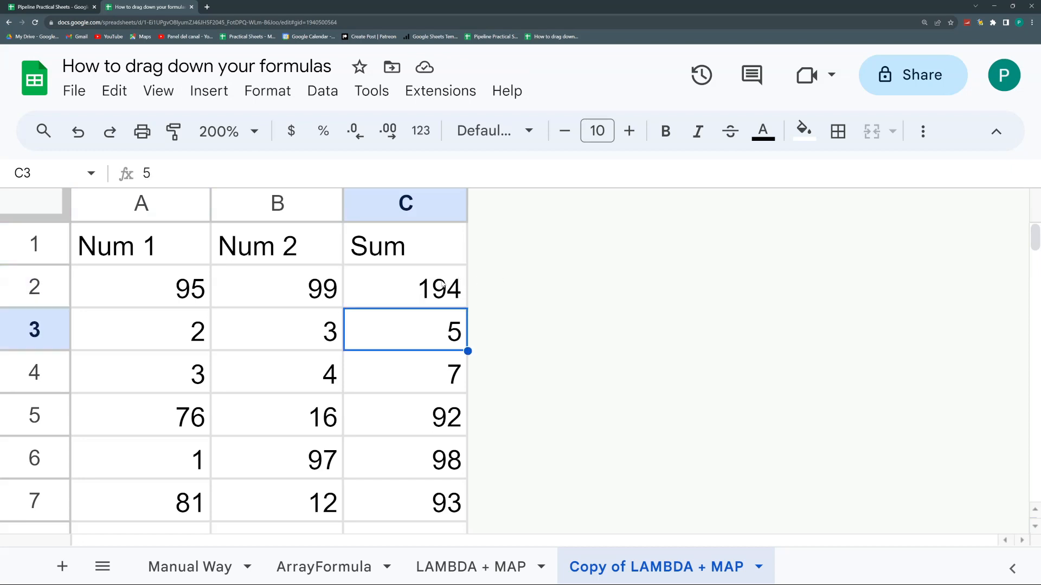
pyautogui.click(442, 284)
pyautogui.write('=A2')
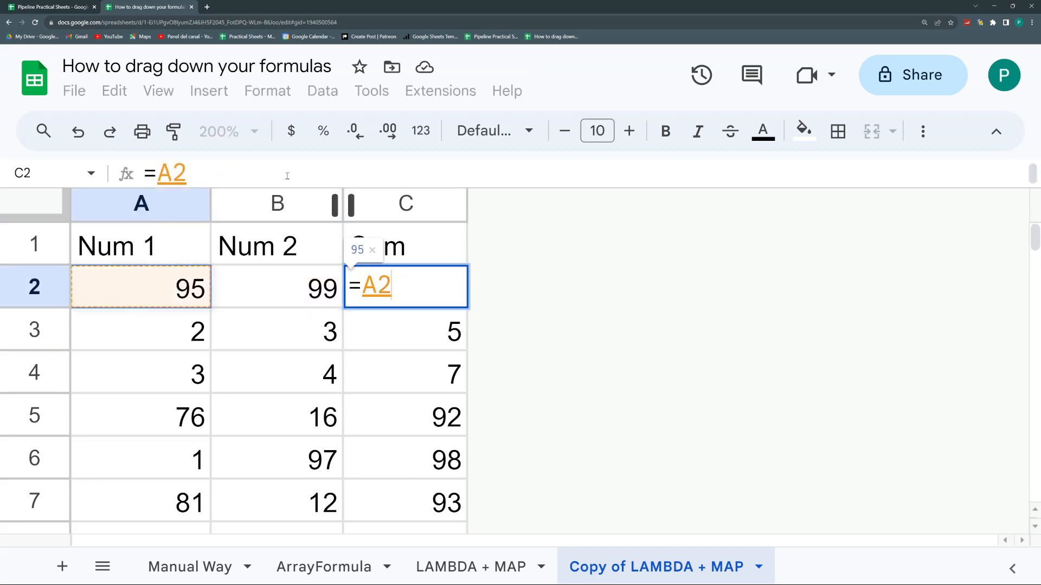
pyautogui.write('+A2')
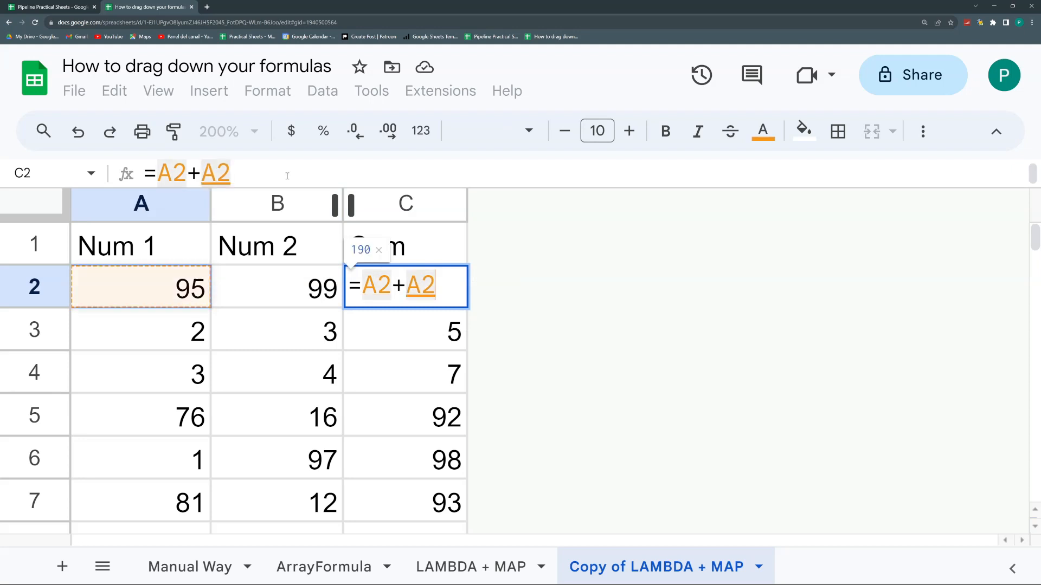
pyautogui.press('Right')
pyautogui.press('Return')
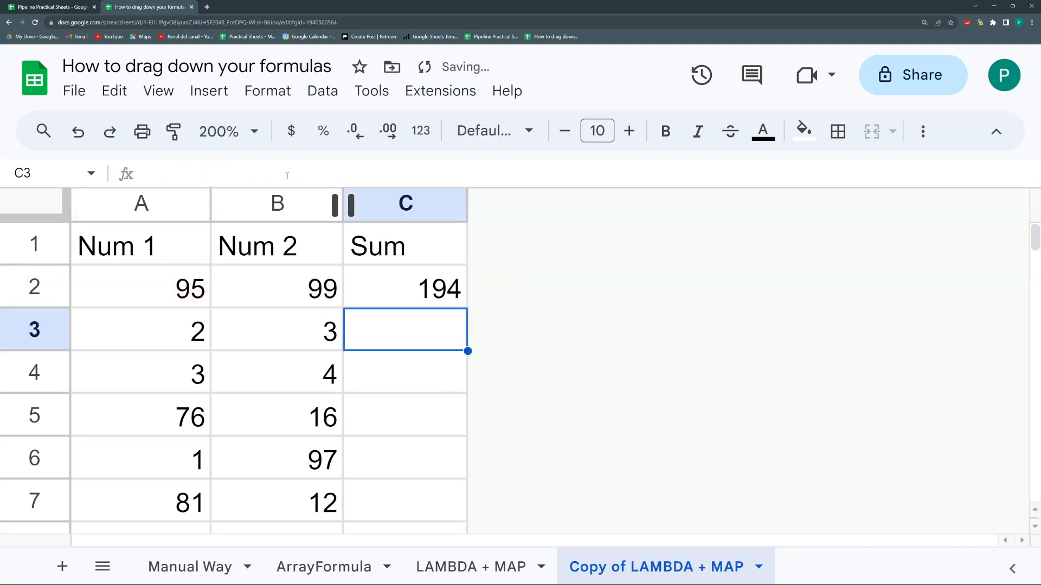
# Open the spreadsheet's Apps Script editor, rename the default function as dragDown, and dismiss the signed-in account notice.
pyautogui.click(440, 90)
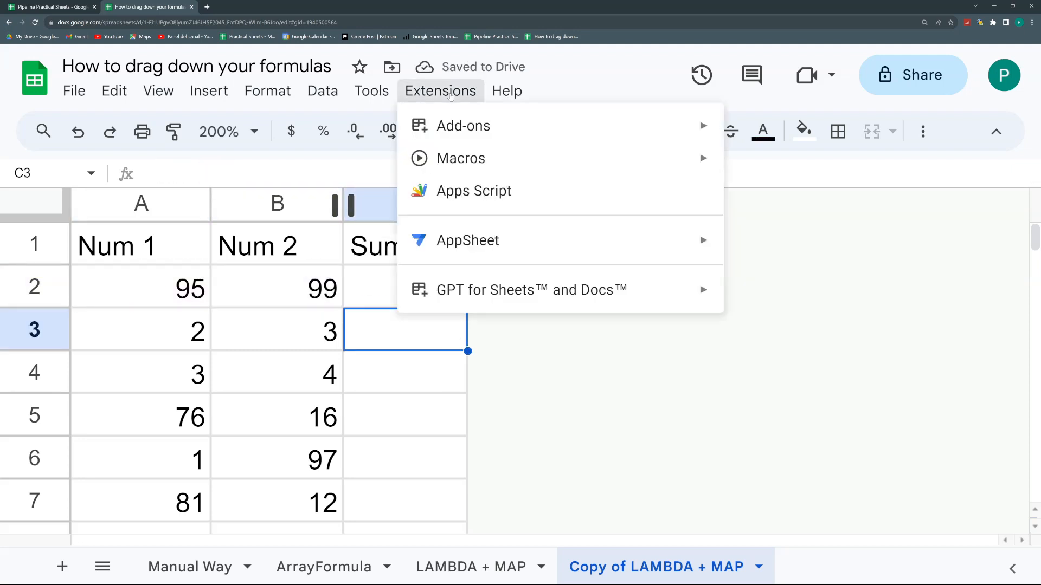
pyautogui.click(500, 198)
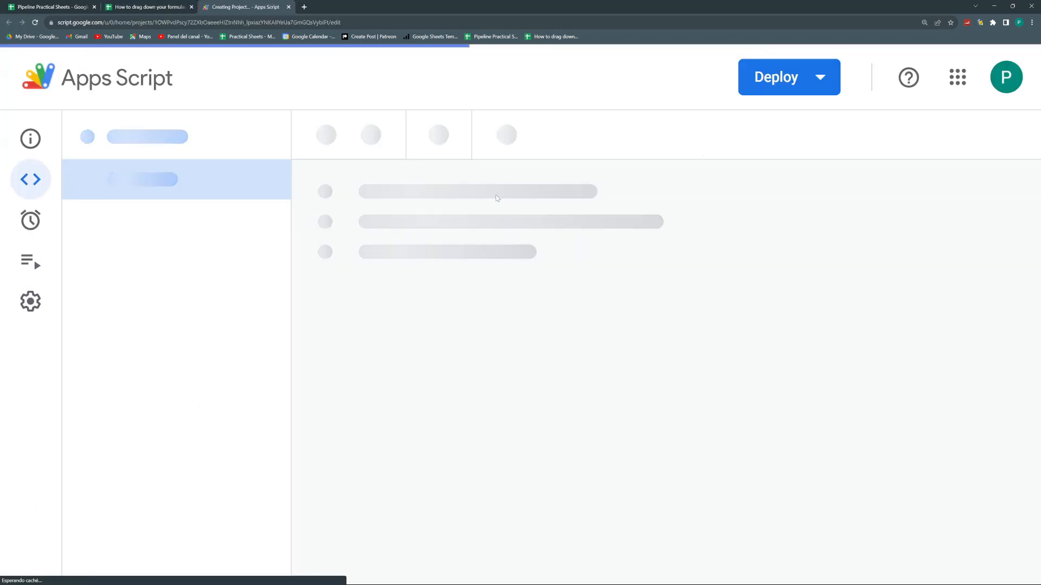
pyautogui.moveTo(503, 184); pyautogui.dragTo(426, 185)
pyautogui.write('dragDown')
pyautogui.press('End')
pyautogui.hotkey('ctrl', '+')
pyautogui.hotkey('ctrl', '+')
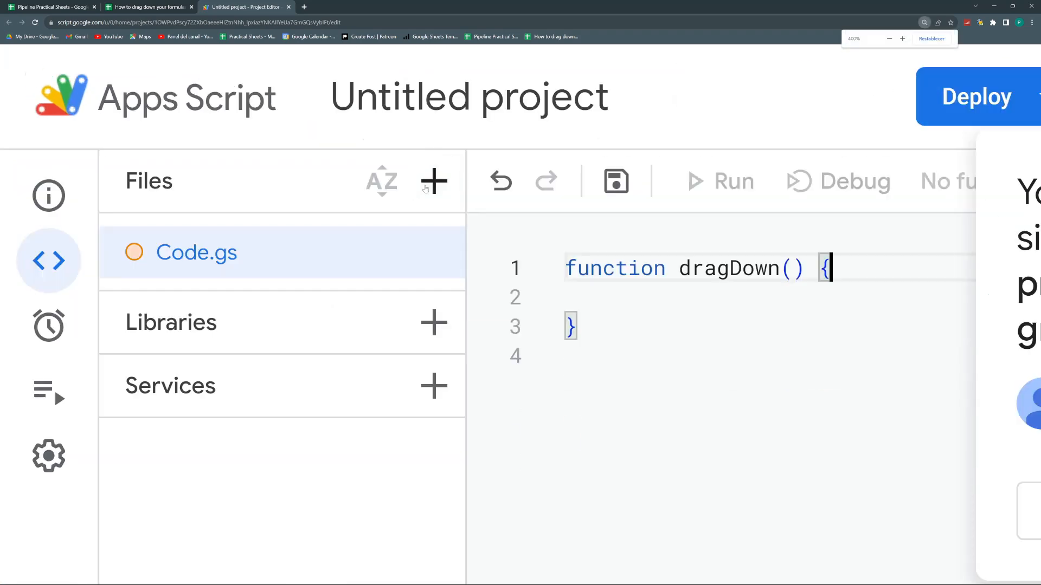
pyautogui.hotkey('ctrl', '-')
pyautogui.click(832, 341)
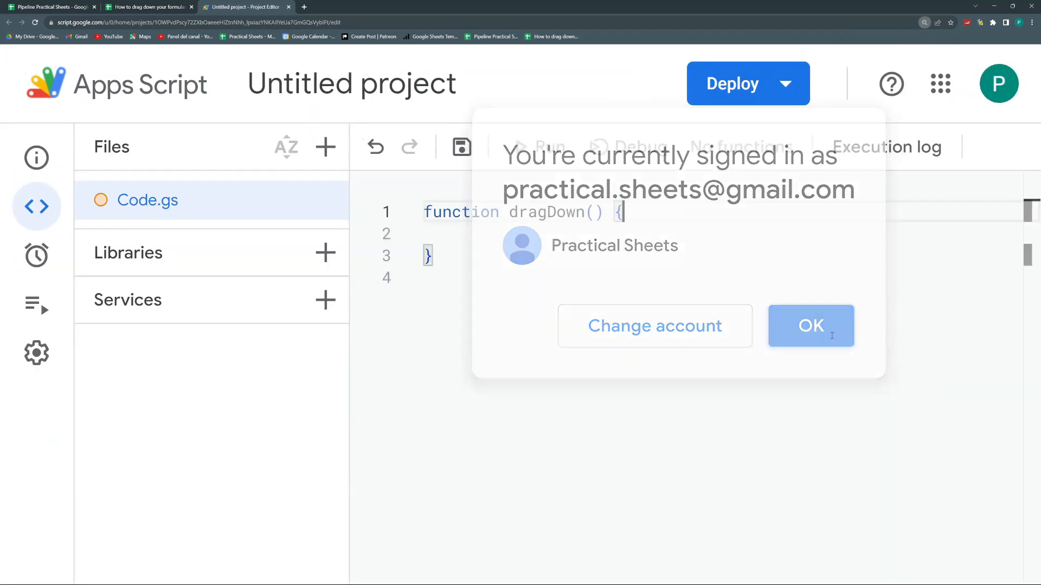
# Declare the variable ws in dragDown as SpreadsheetApp.getActiveSpreadsheet().
pyautogui.press('Return')
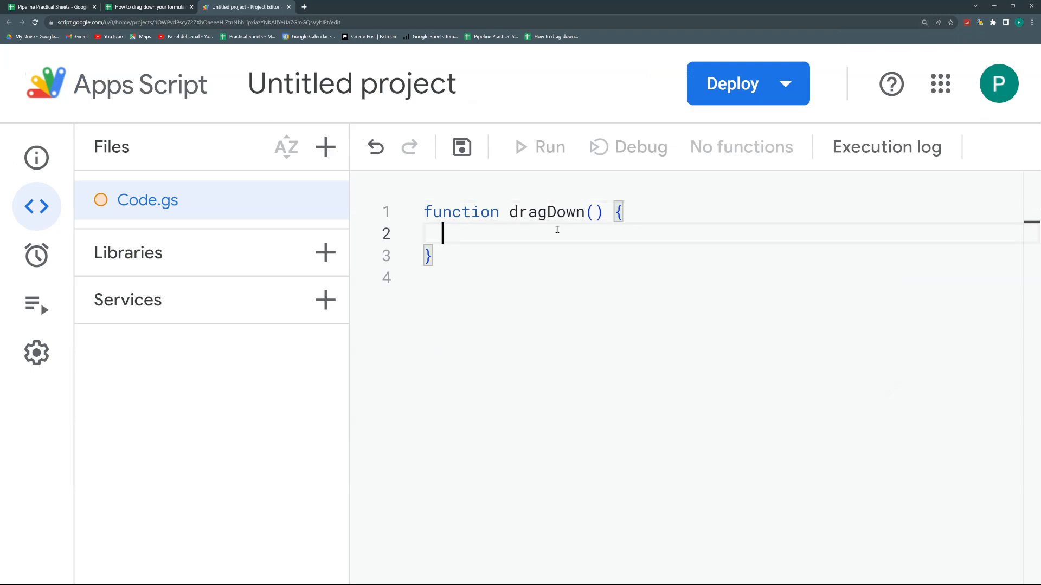
pyautogui.write('let ws=Spr')
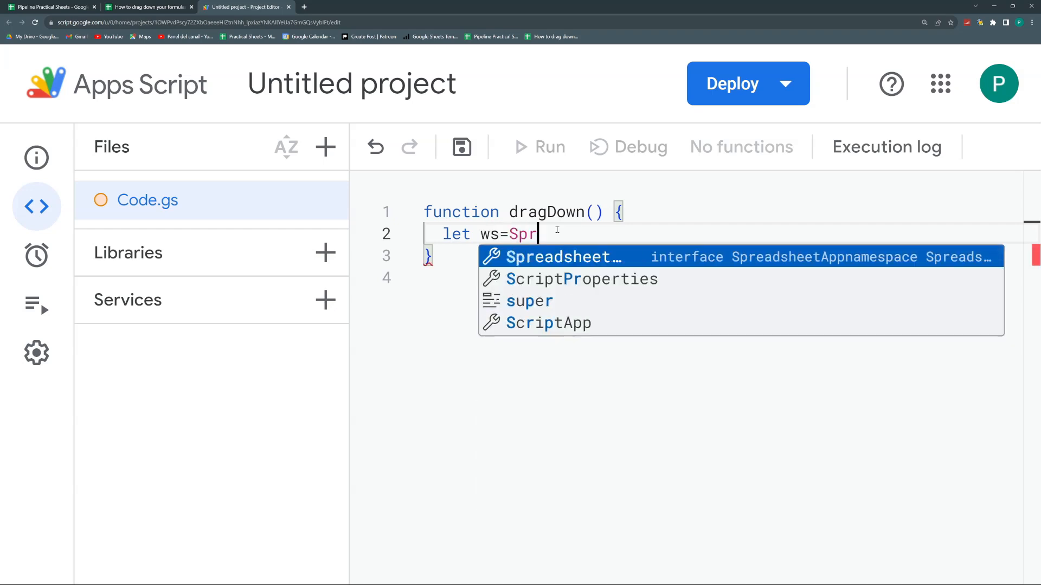
pyautogui.press('Tab')
pyautogui.write('.')
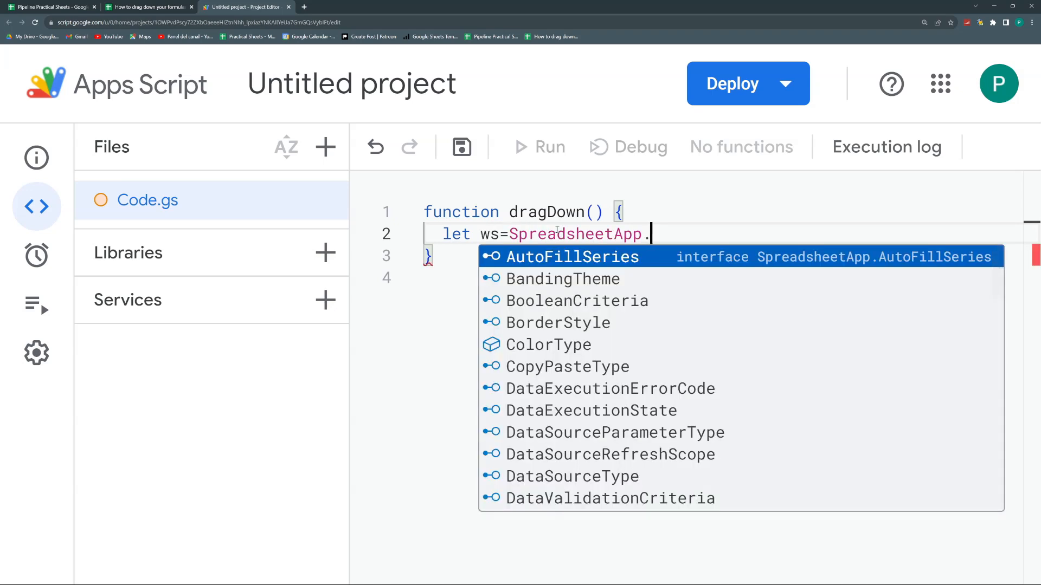
pyautogui.write('getActive')
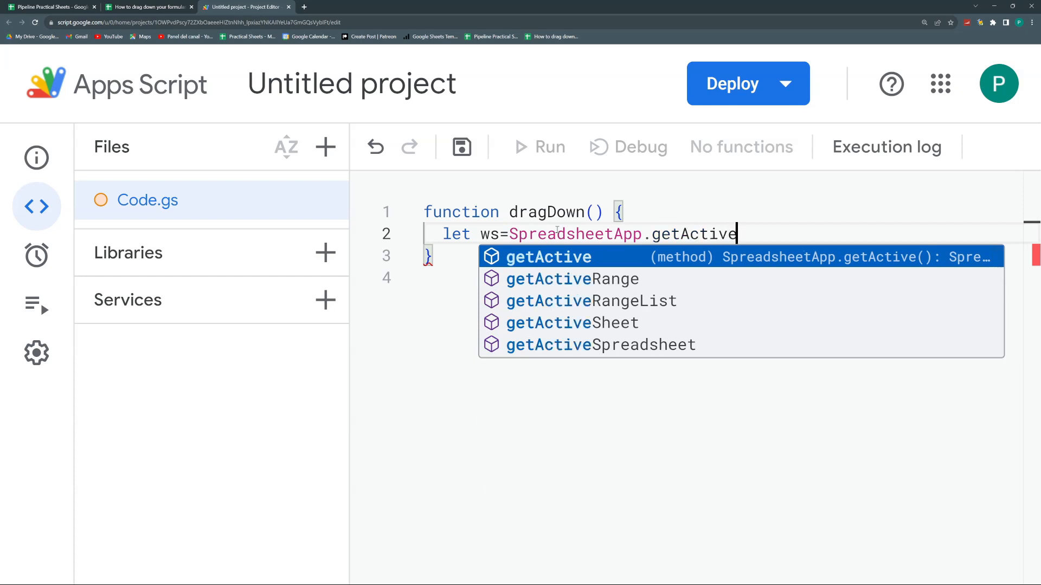
pyautogui.press('Down')
pyautogui.press('Down')
pyautogui.press('Down')
pyautogui.press('Down')
pyautogui.press('Tab')
pyautogui.write('()')
# Declare the variable ss on a new line as a ws.getSheetByName() call with its argument still empty.
pyautogui.press('Return')
pyautogui.write('let ss')
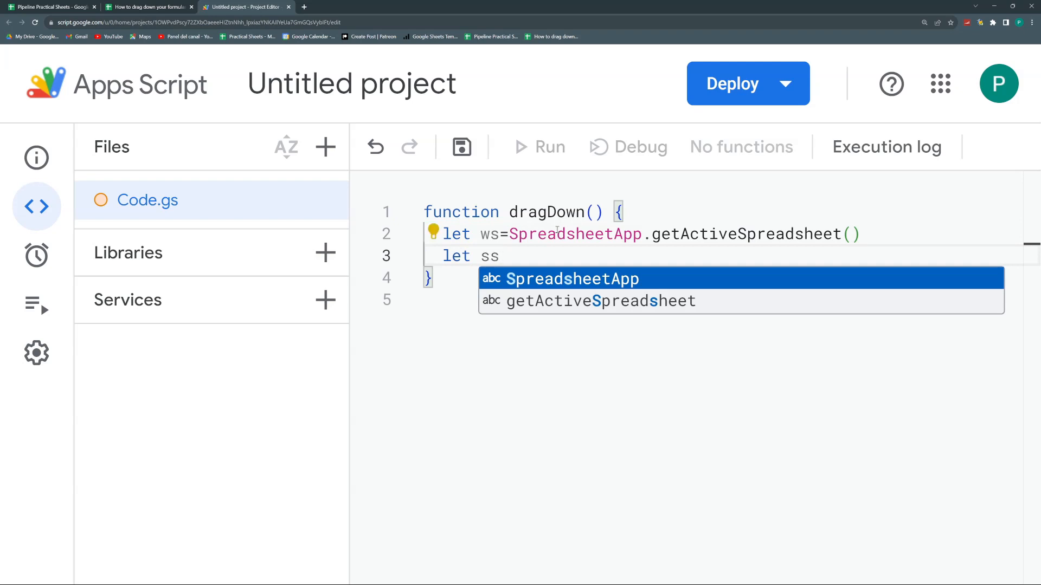
pyautogui.write('=ws')
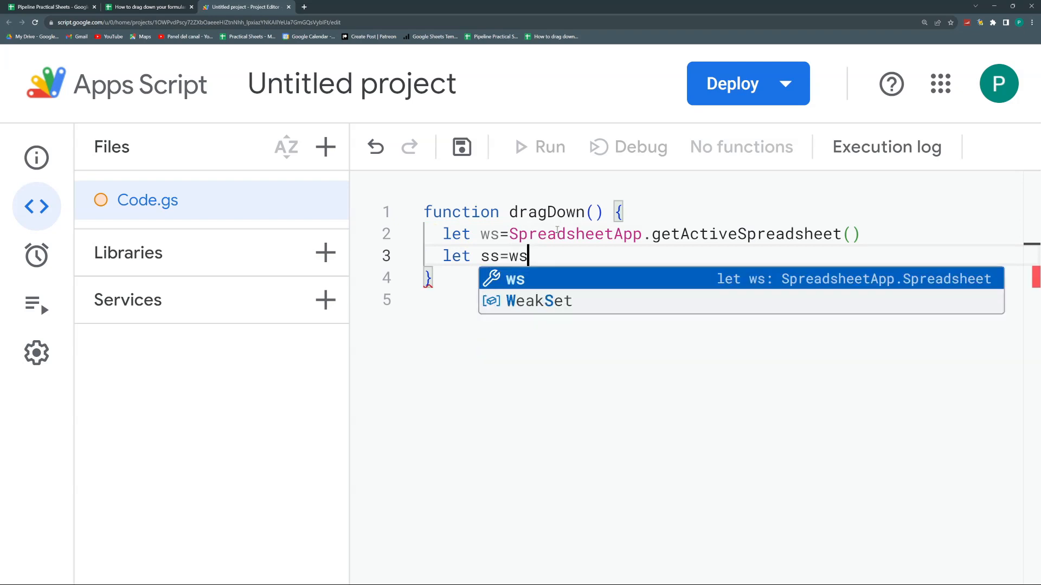
pyautogui.write('.getShe')
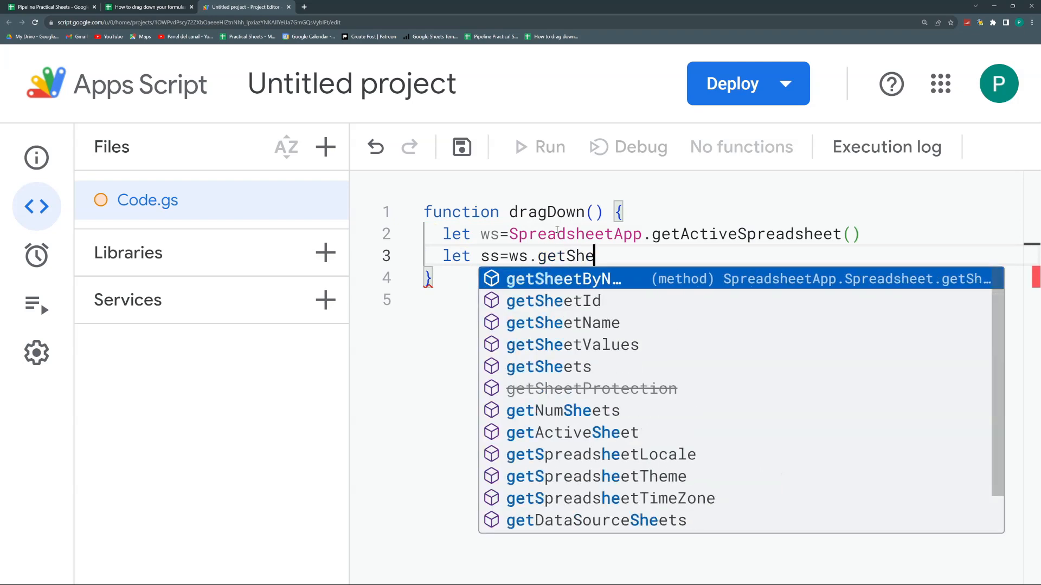
pyautogui.press('Return')
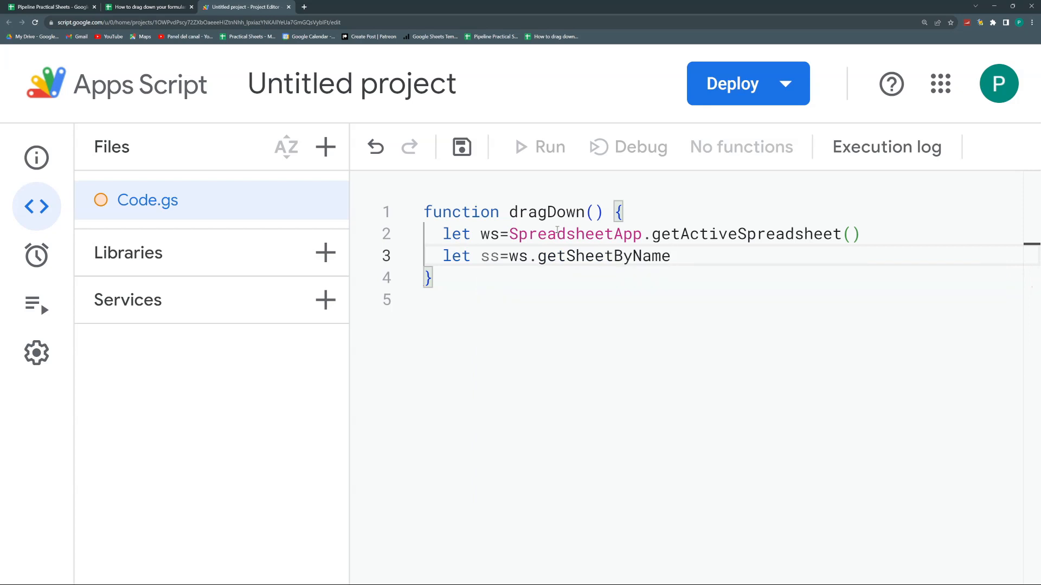
pyautogui.write('(')
# Switch to the Google Sheets spreadsheet and rename the Copy of LAMBDA + MAP sheet as GAS.
pyautogui.hotkey('ctrl', 'shift', 'Tab')
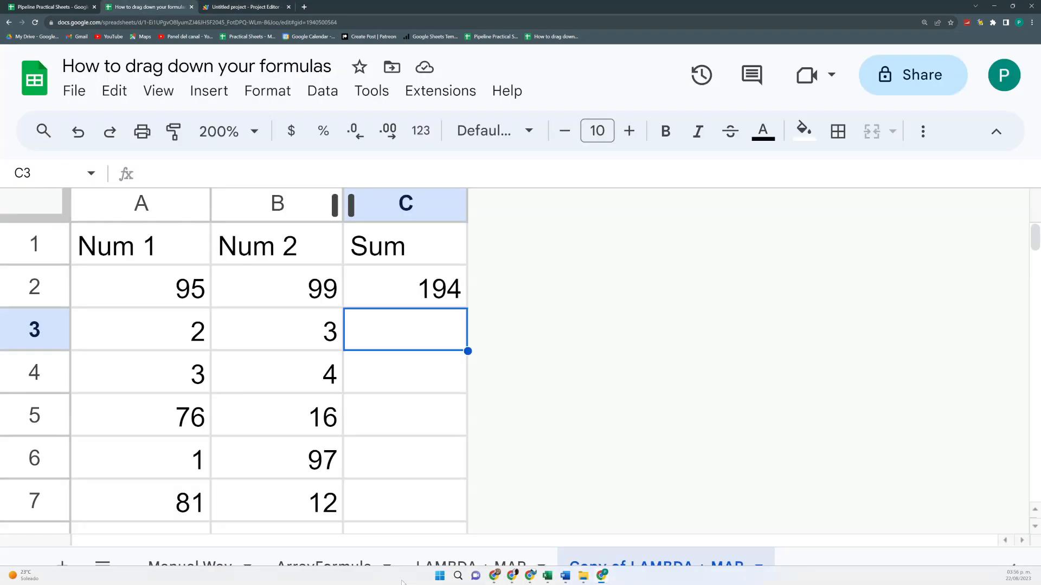
pyautogui.doubleClick(617, 566)
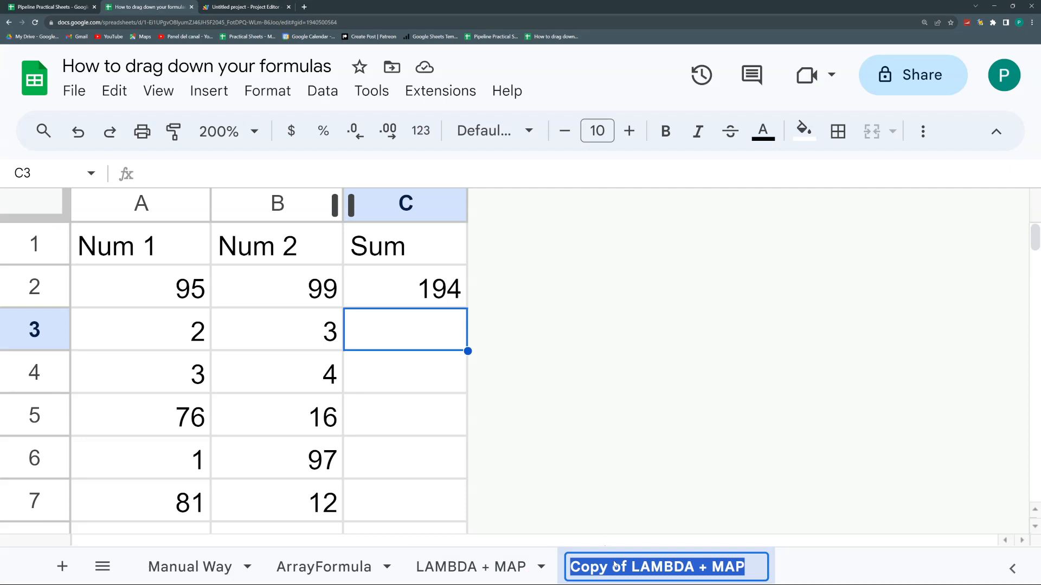
pyautogui.write('GAS')
pyautogui.press('Return')
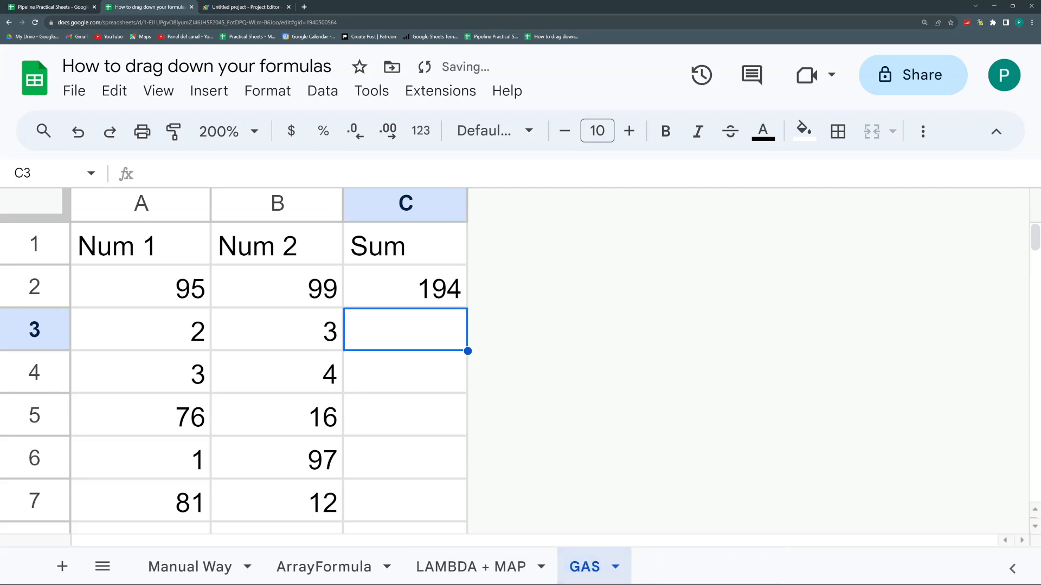
# Return to the Apps Script editor and pass "GAS" as the sheet name in getSheetByName.
pyautogui.click(266, 7)
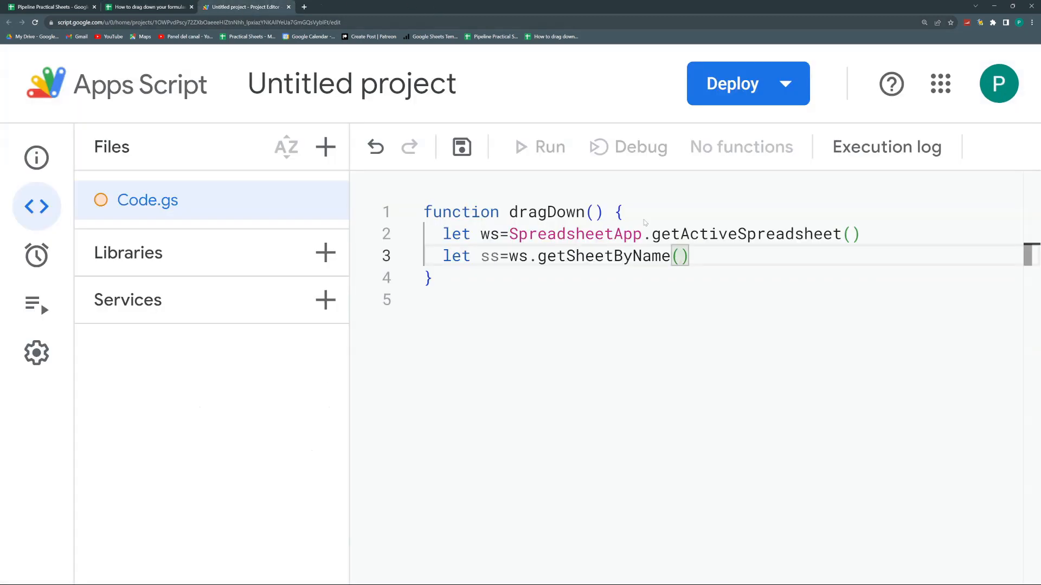
pyautogui.write('"GAS")')
pyautogui.press('Return')
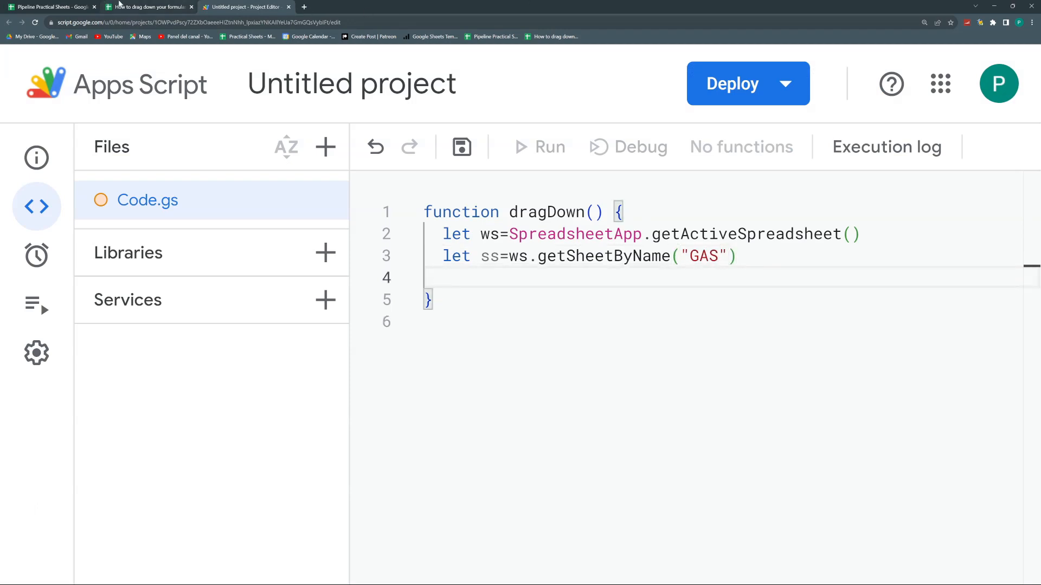
# Look up the formula cell on the GAS sheet and declare masterFormulaCell in the script as ss.getRange("C2").
pyautogui.click(117, 7)
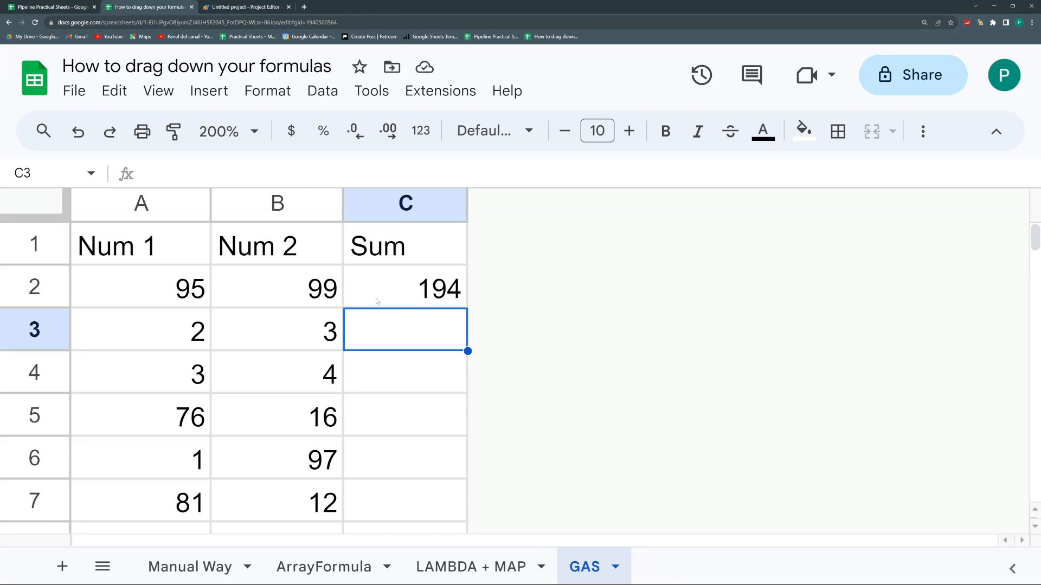
pyautogui.click(242, 4)
pyautogui.write('let masterFormulaCell=ss.getRan')
pyautogui.press('Return')
pyautogui.write('(')
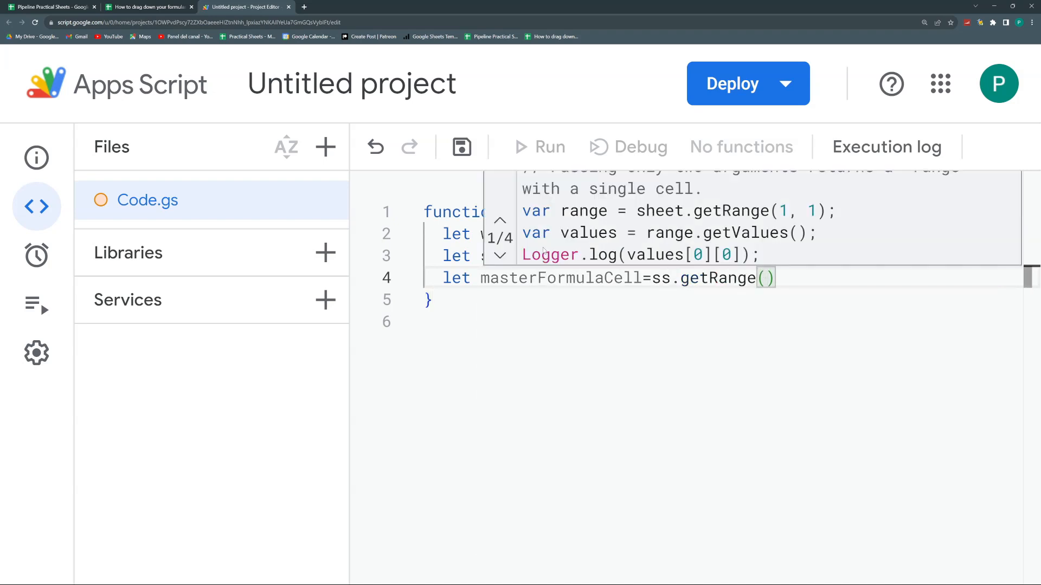
pyautogui.write('"C')
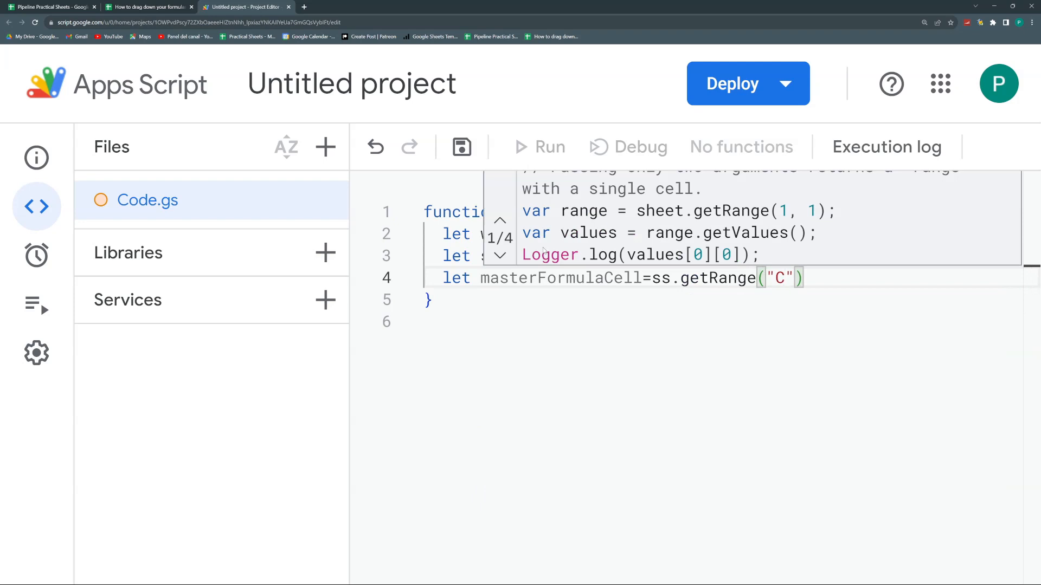
pyautogui.write('2')
# Recheck the spreadsheet and append .getFormula() to the masterFormulaCell declaration in the script.
pyautogui.click(143, 7)
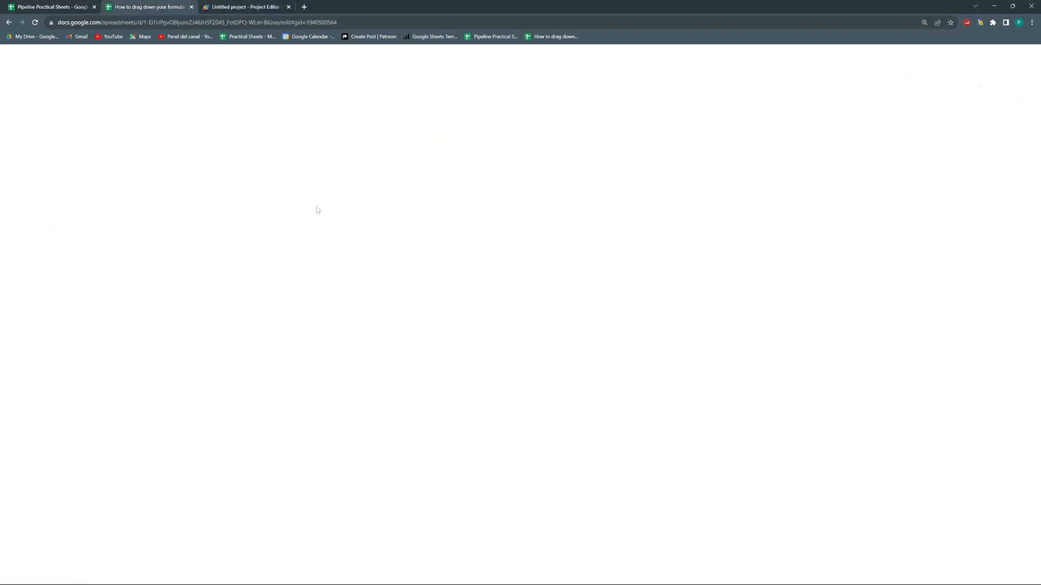
pyautogui.click(244, 6)
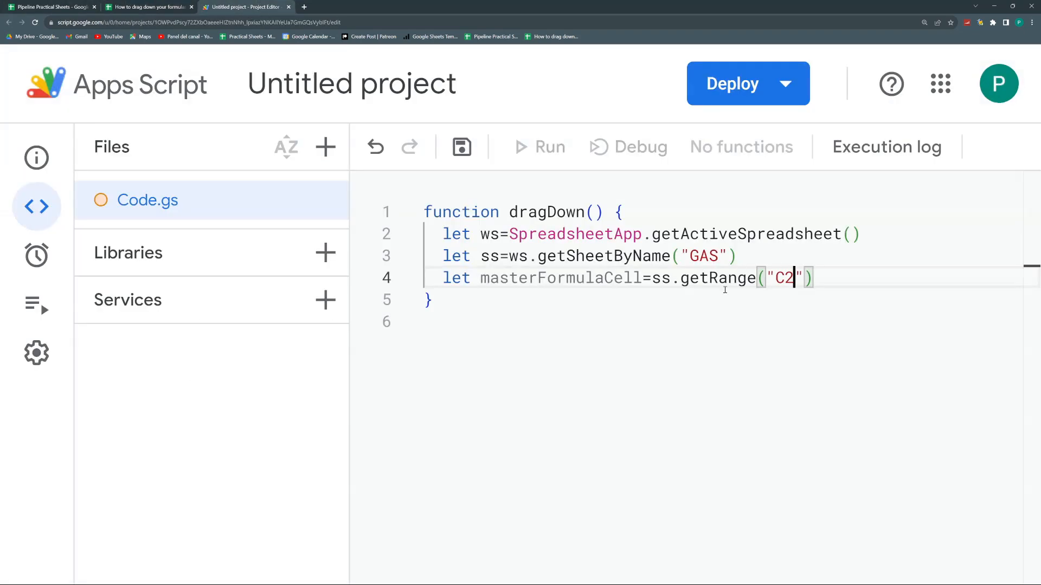
pyautogui.click(817, 274)
pyautogui.write('.getFor')
pyautogui.press('Return')
pyautogui.write('(')
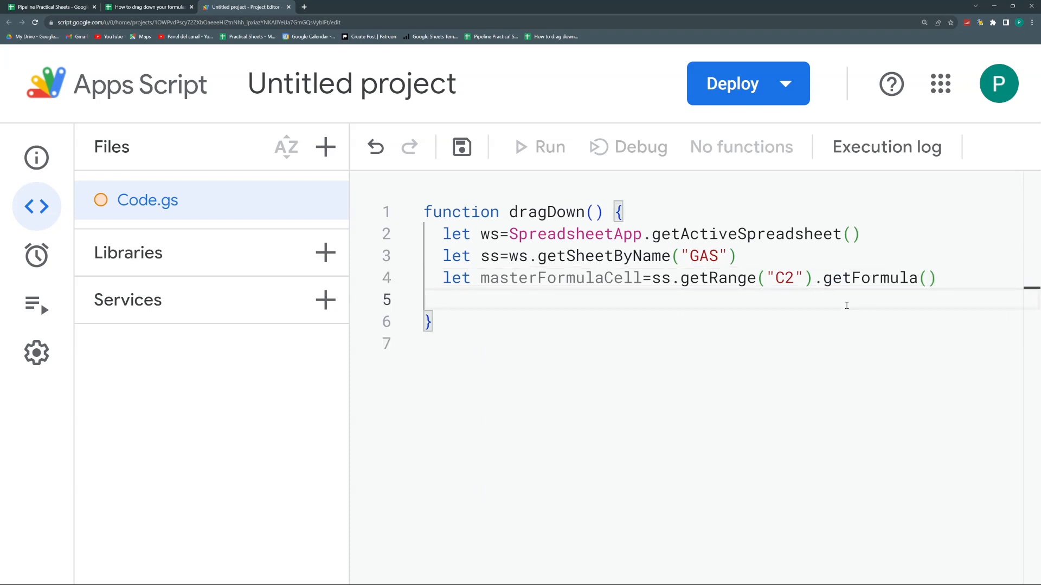
pyautogui.click(168, 7)
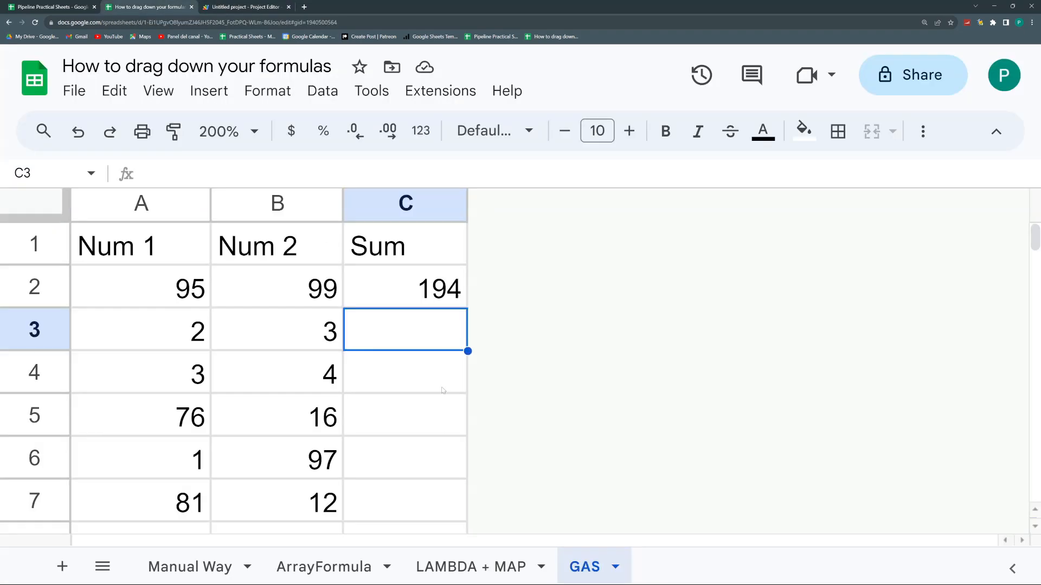
pyautogui.scroll(-5, 421, 442)
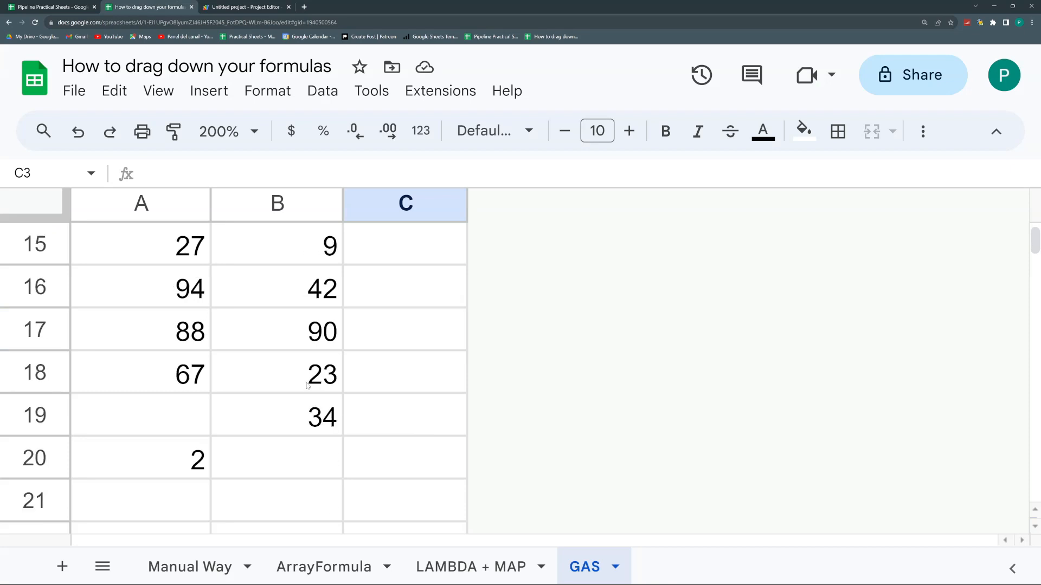
pyautogui.scroll(5, 307, 386)
pyautogui.click(244, 7)
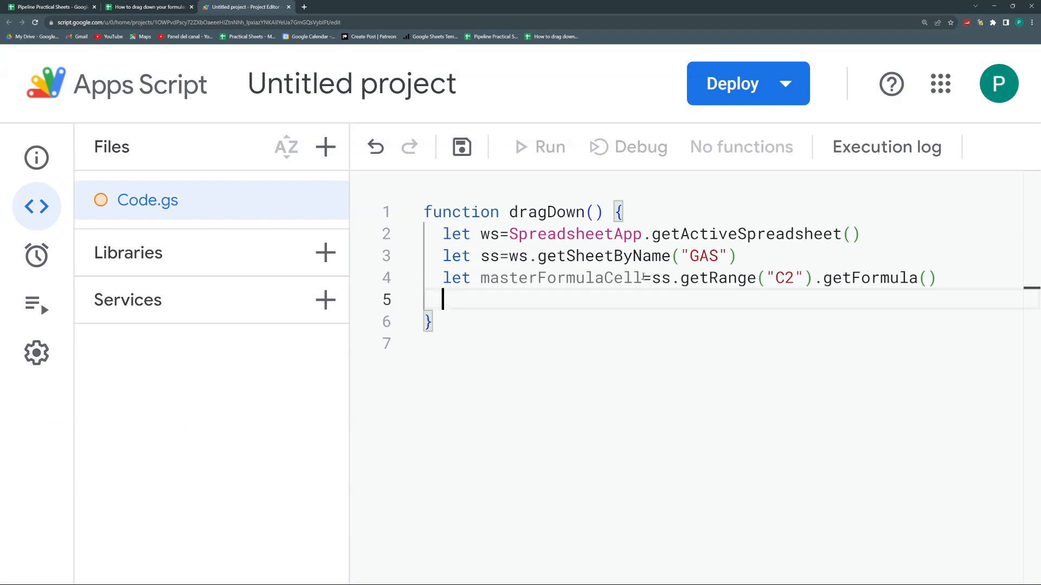
pyautogui.write('ss.')
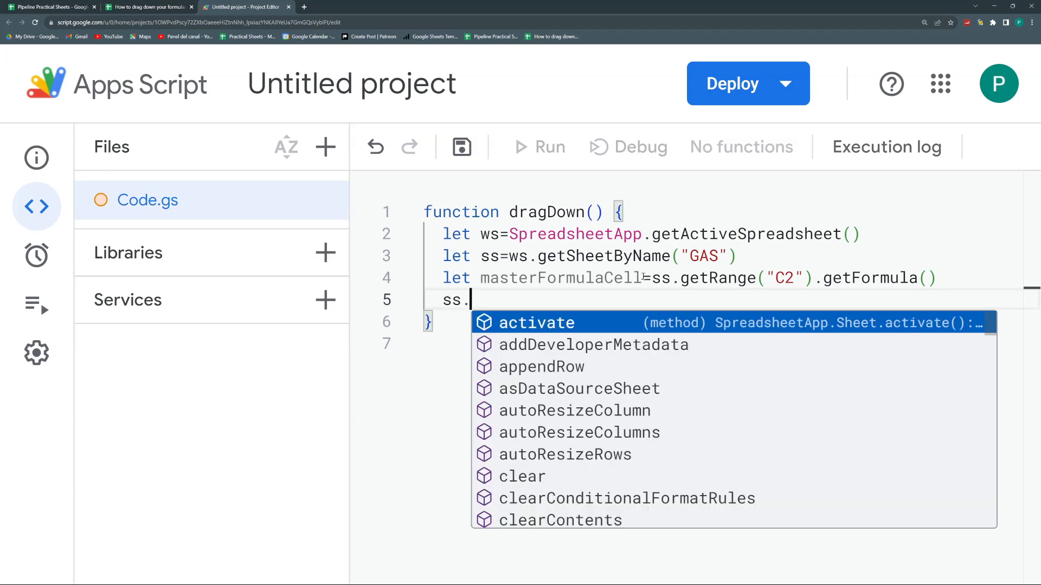
pyautogui.write('get')
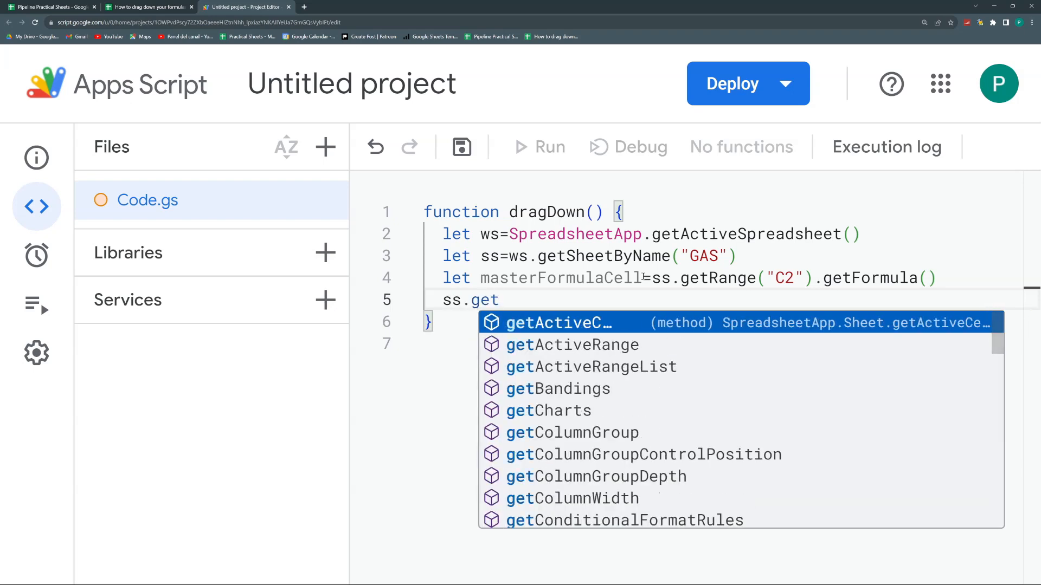
pyautogui.press('Escape')
pyautogui.press('BackSpace')
pyautogui.press('BackSpace')
pyautogui.press('BackSpace')
pyautogui.press('BackSpace')
pyautogui.press('BackSpace')
pyautogui.press('BackSpace')
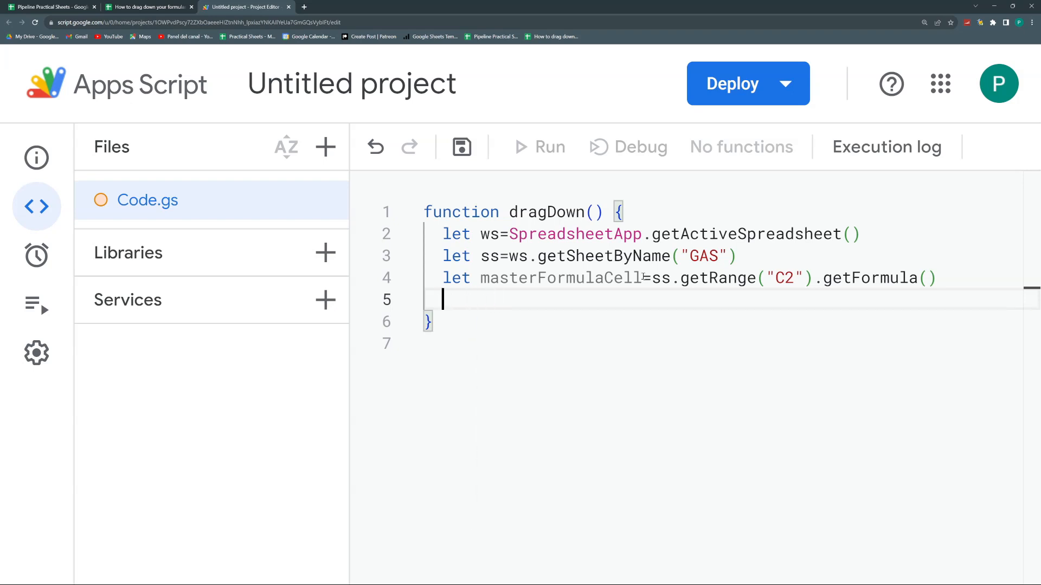
# Add an ss.getRange() call with empty arguments below the masterFormulaCell declaration.
pyautogui.write('ss.getR')
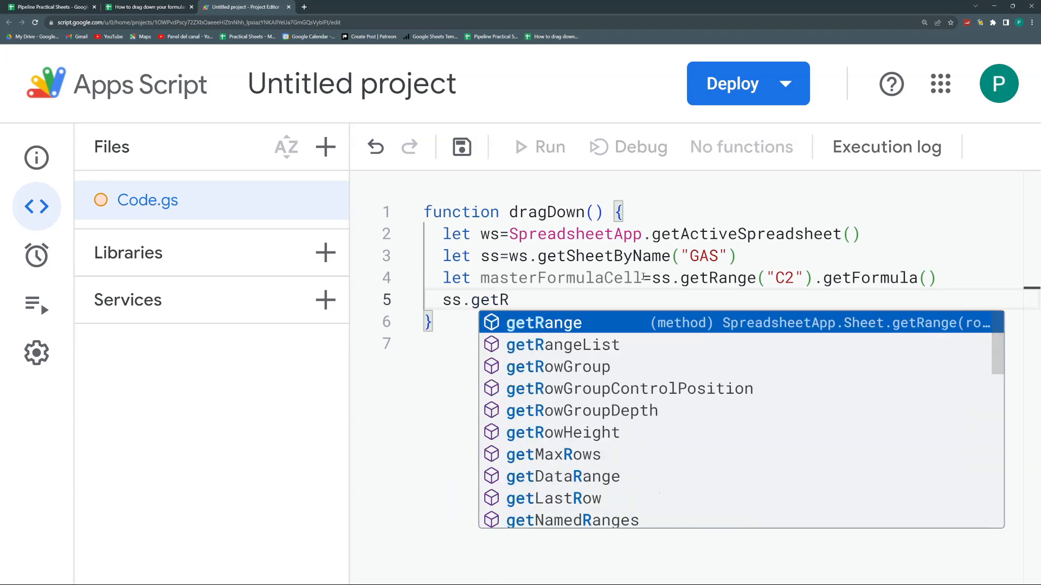
pyautogui.press('Return')
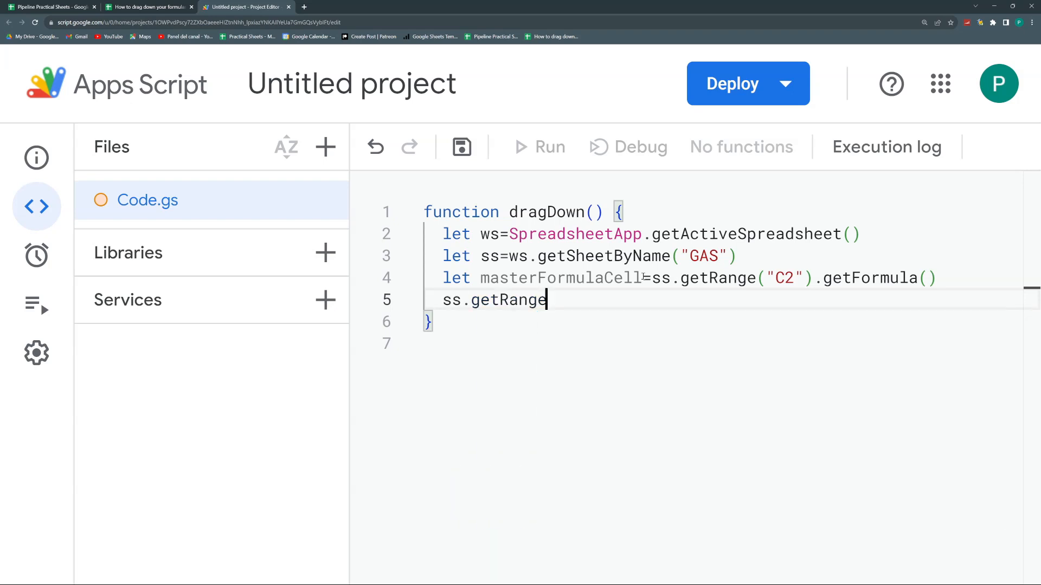
pyautogui.write('(')
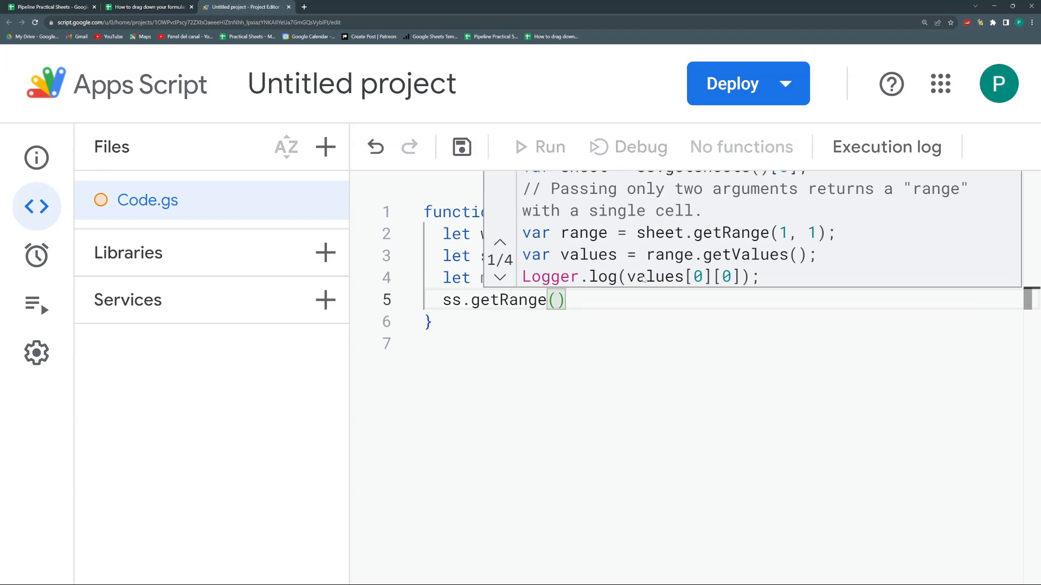
pyautogui.press('Escape')
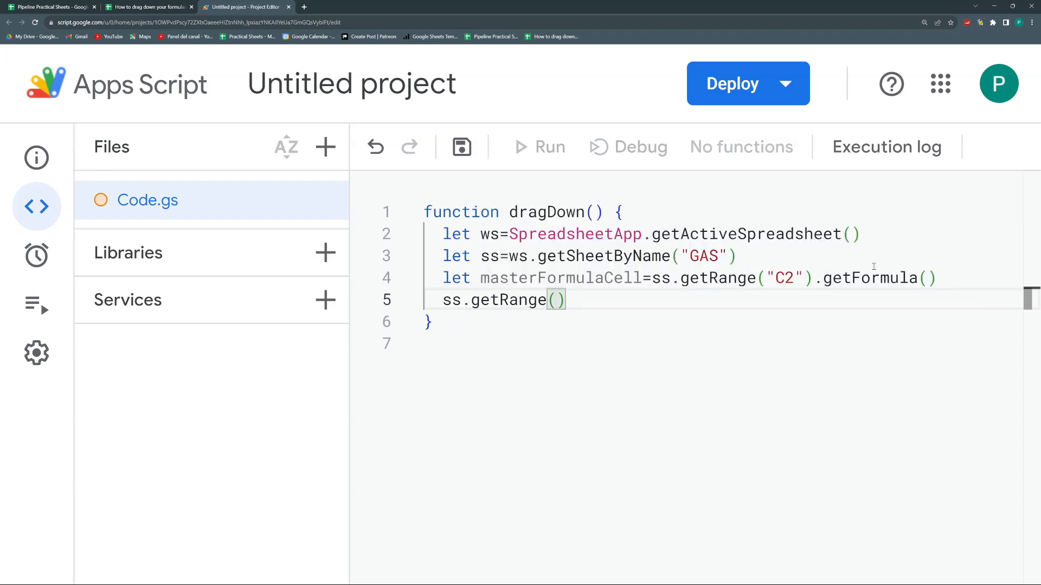
pyautogui.write('"D2')
pyautogui.press('BackSpace')
pyautogui.press('BackSpace')
pyautogui.press('BackSpace')
# Check the target cell C3 on the GAS sheet and fill the getRange arguments with 3,3,ss.getLastRow()-2.
pyautogui.click(146, 7)
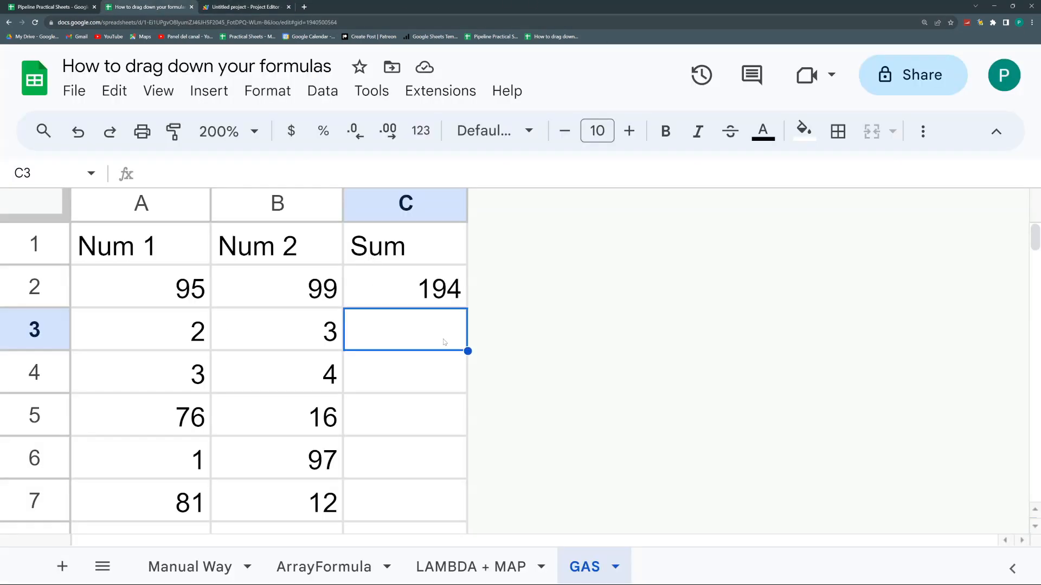
pyautogui.click(225, 6)
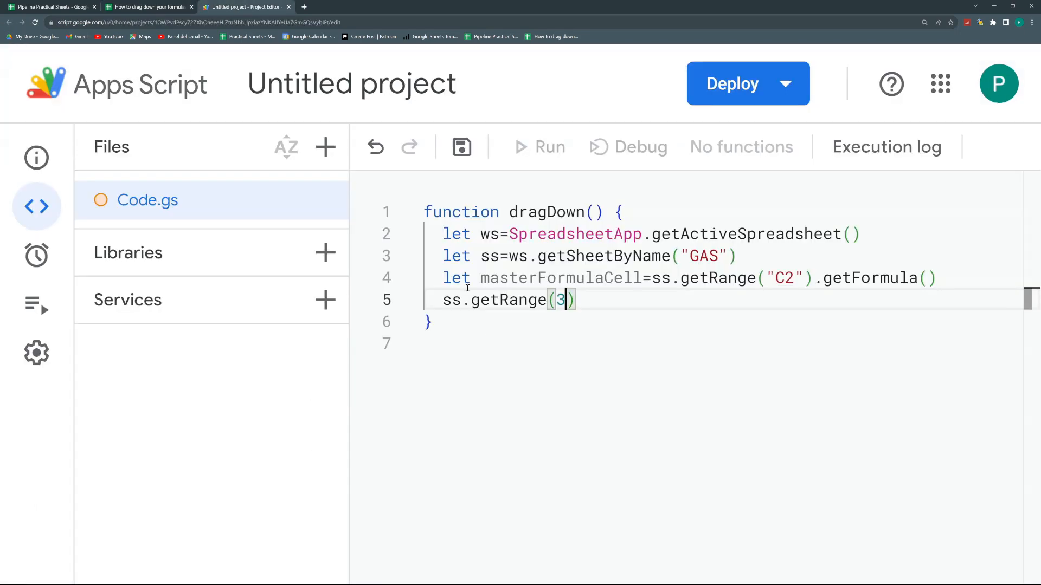
pyautogui.write(',3,')
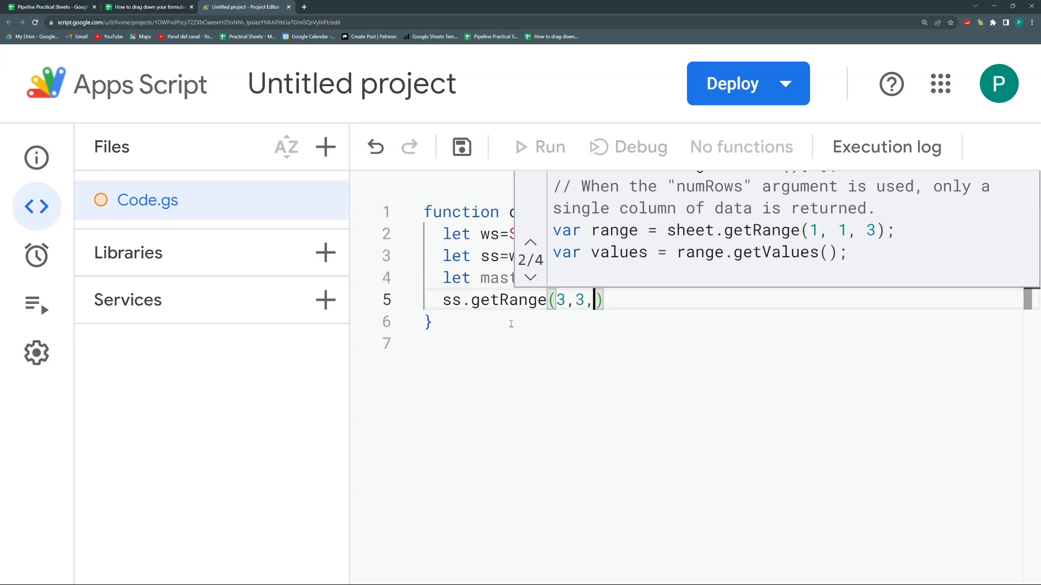
pyautogui.write('g')
pyautogui.press('BackSpace')
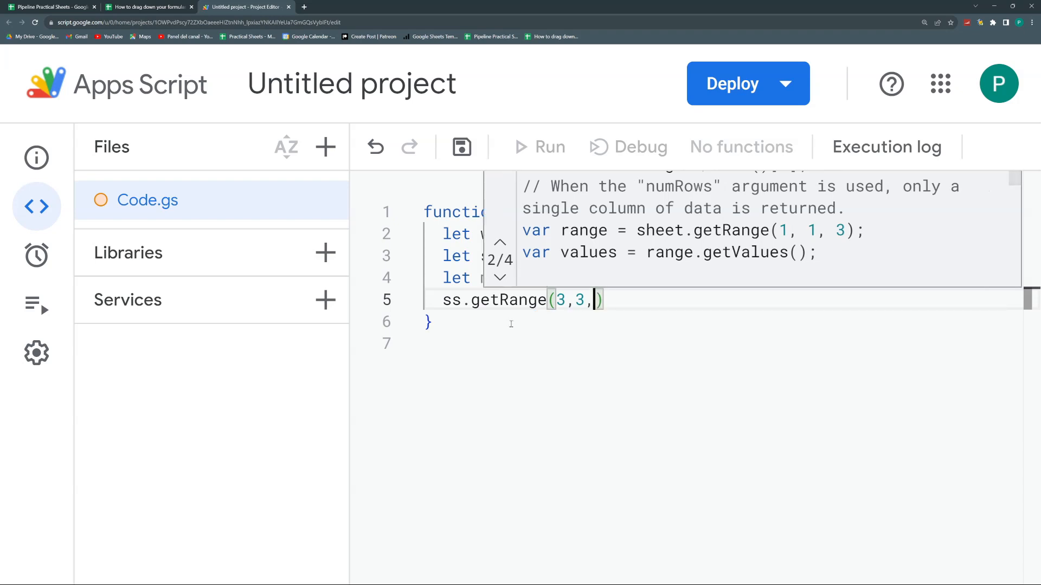
pyautogui.write('ss.getL')
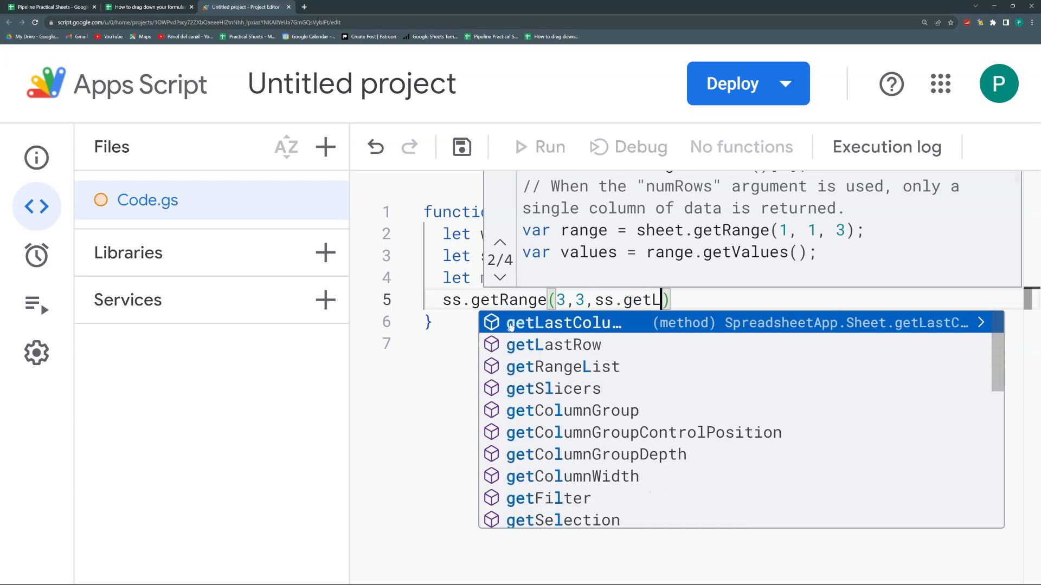
pyautogui.press('Down')
pyautogui.press('Return')
pyautogui.write('()-2')
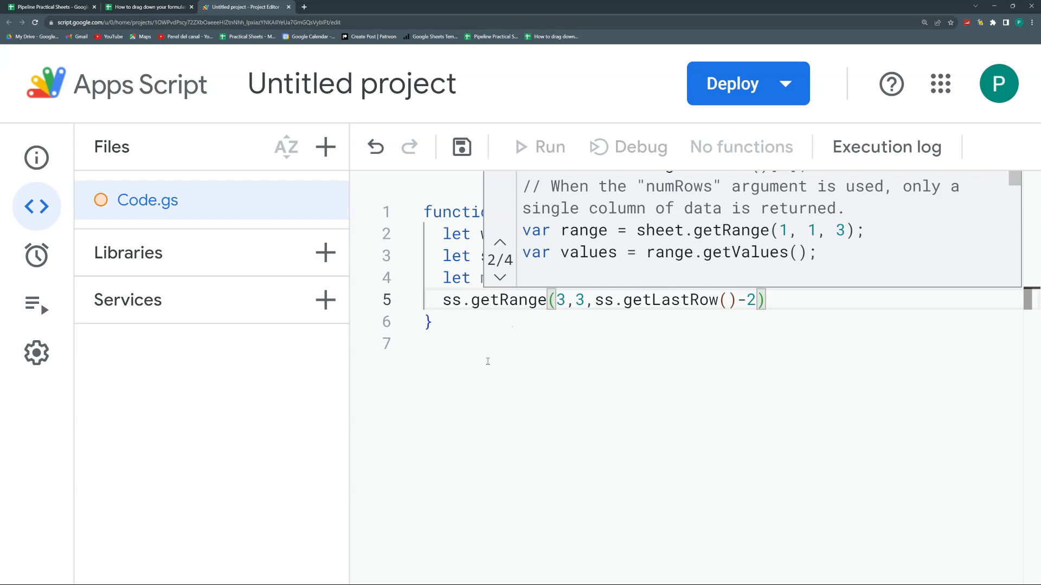
# Review the getRange arguments on line 5 of the script against the Sum column cells C1 to C6 on the GAS sheet.
pyautogui.click(529, 300)
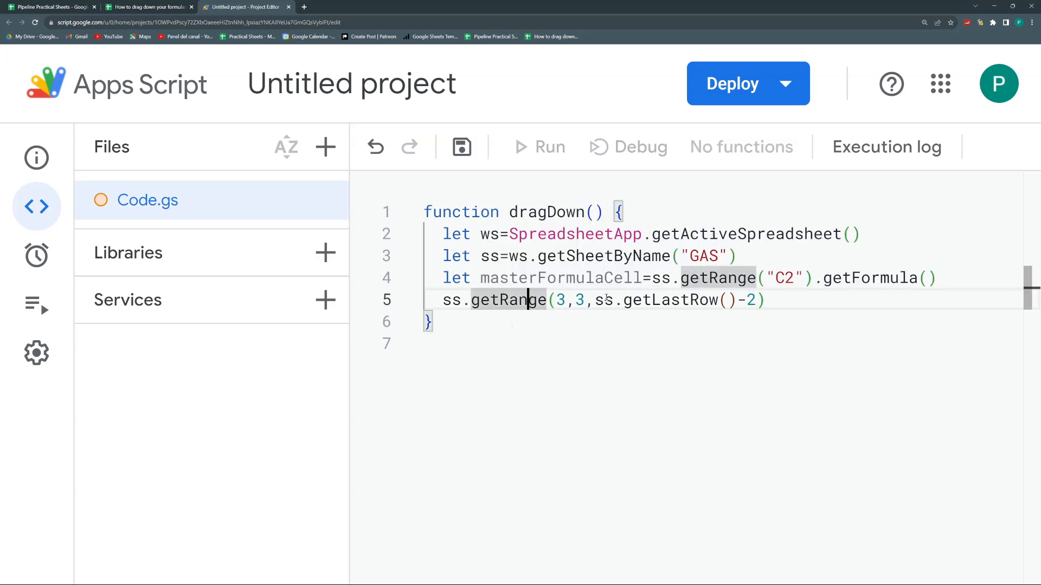
pyautogui.moveTo(593, 300); pyautogui.dragTo(756, 300)
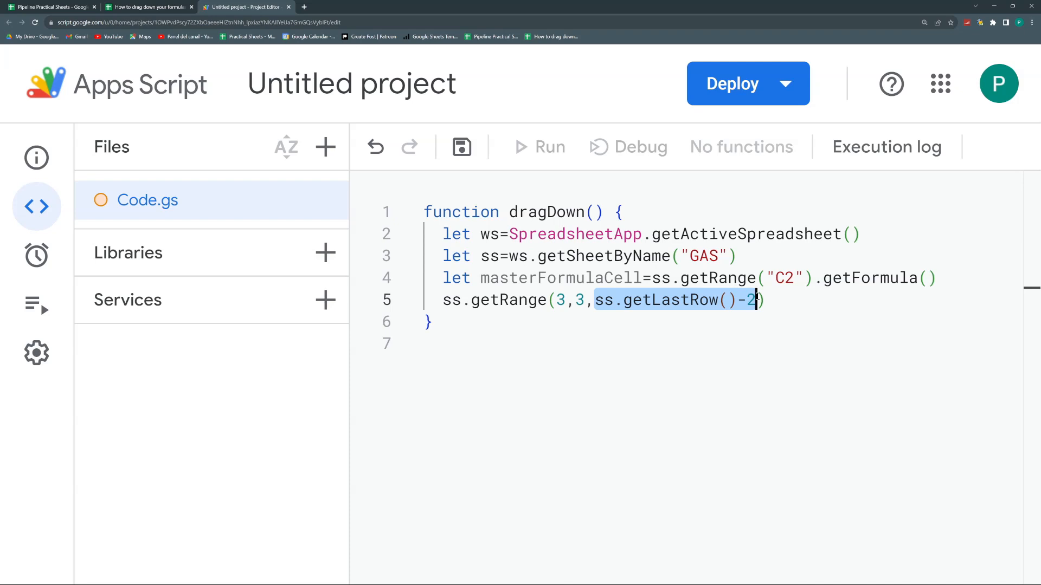
pyautogui.click(560, 300)
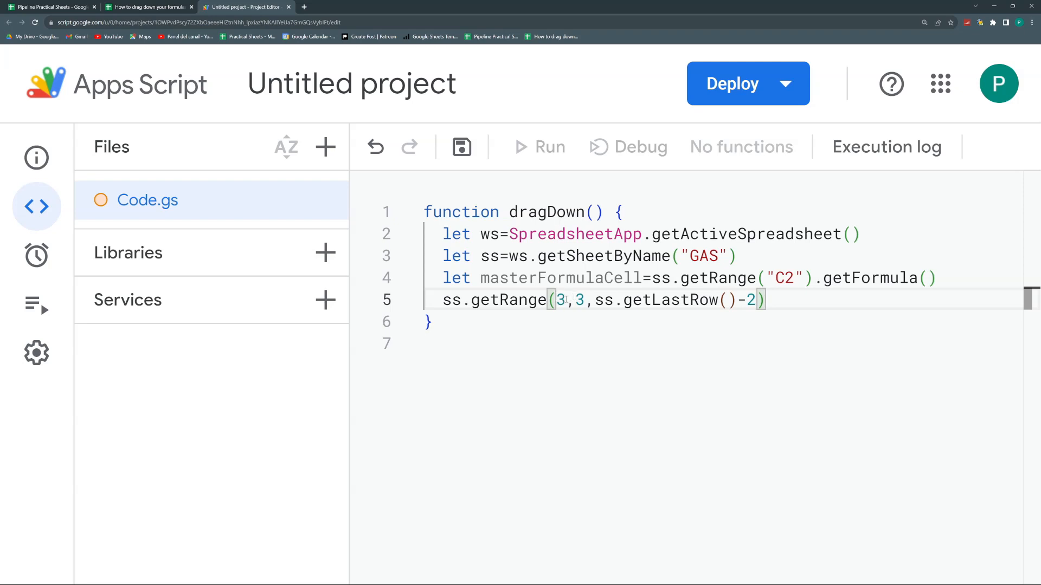
pyautogui.doubleClick(750, 300)
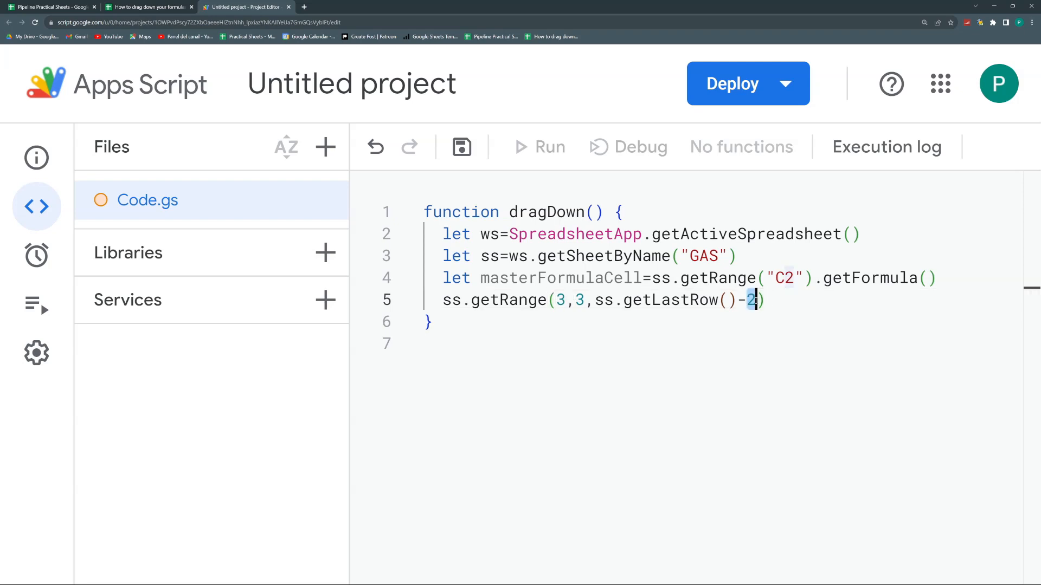
pyautogui.click(126, 6)
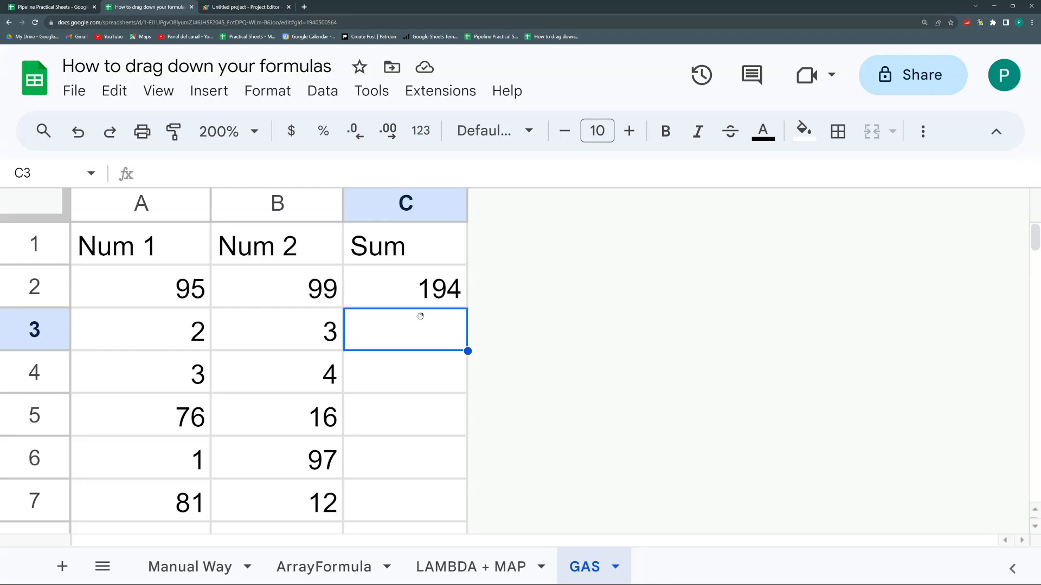
pyautogui.click(404, 378)
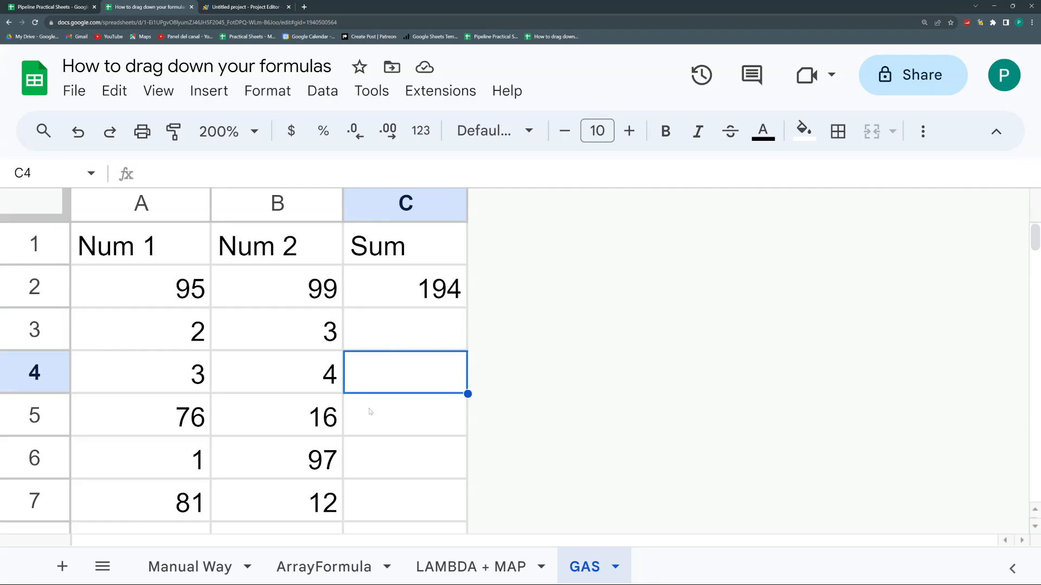
pyautogui.click(400, 292)
pyautogui.click(407, 325)
pyautogui.click(412, 372)
pyautogui.click(419, 420)
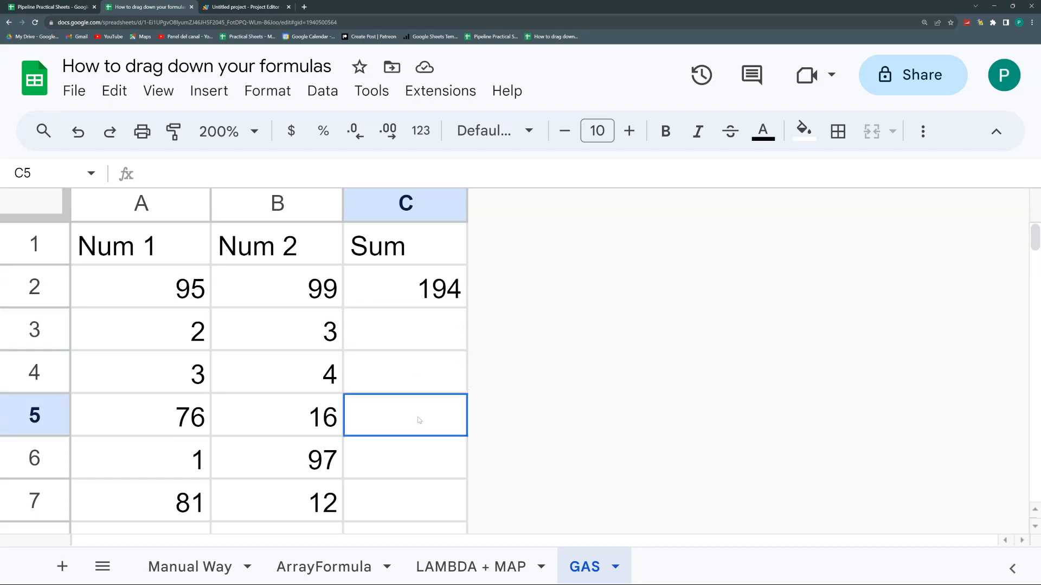
pyautogui.click(420, 466)
pyautogui.click(411, 378)
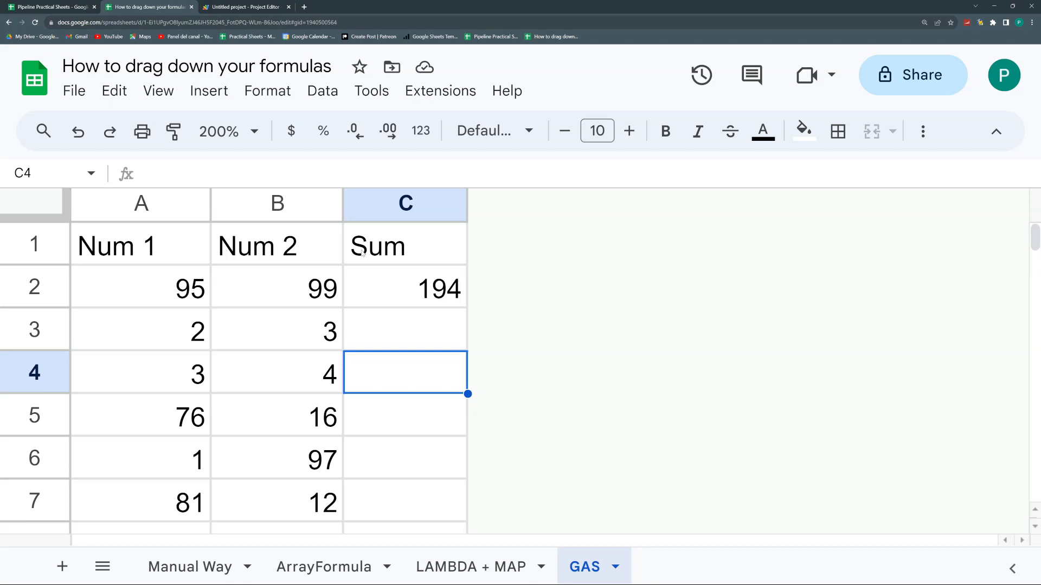
pyautogui.click(386, 249)
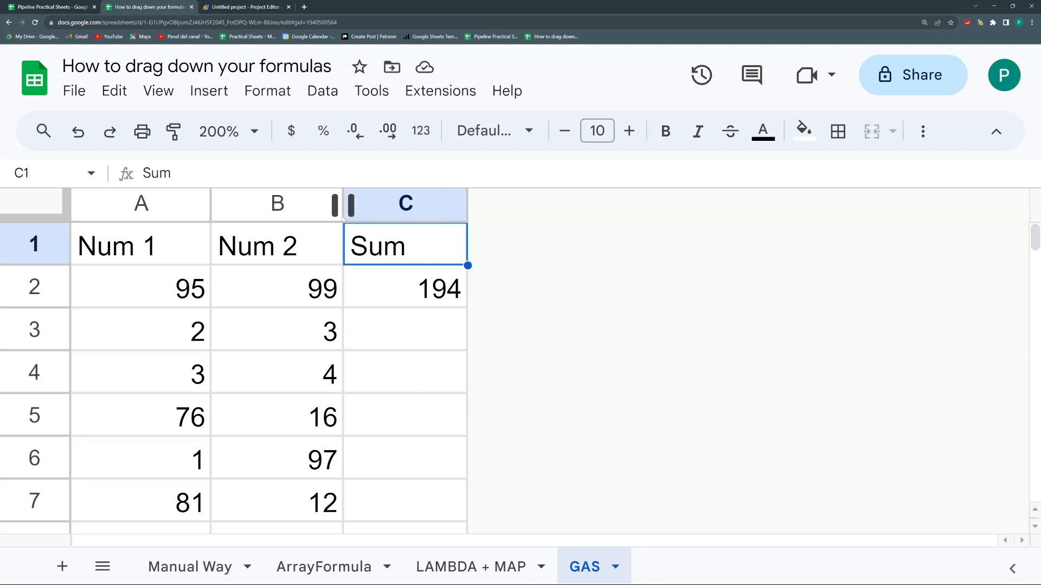
pyautogui.click(402, 298)
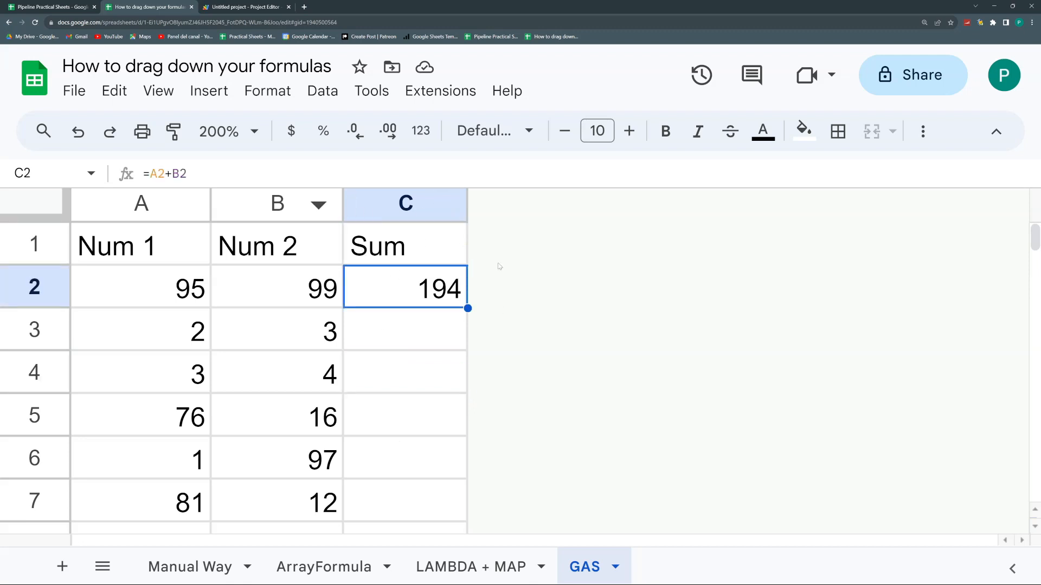
# Append .setFormula(masterFormulaCell) to the ss.getRange(3,3,ss.getLastRow()-2) line in the dragDown script.
pyautogui.click(247, 7)
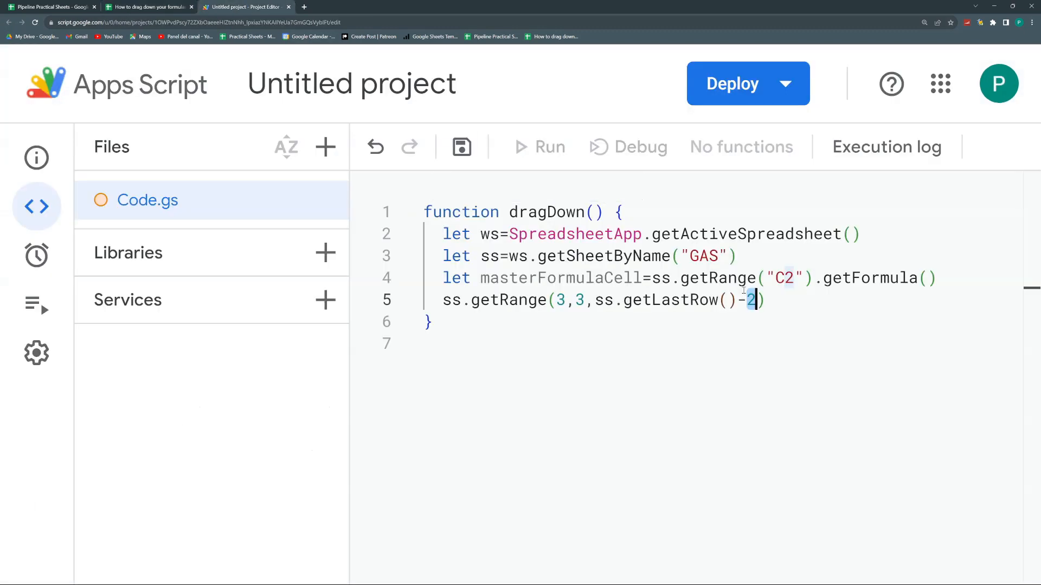
pyautogui.press('Right')
pyautogui.press('Right')
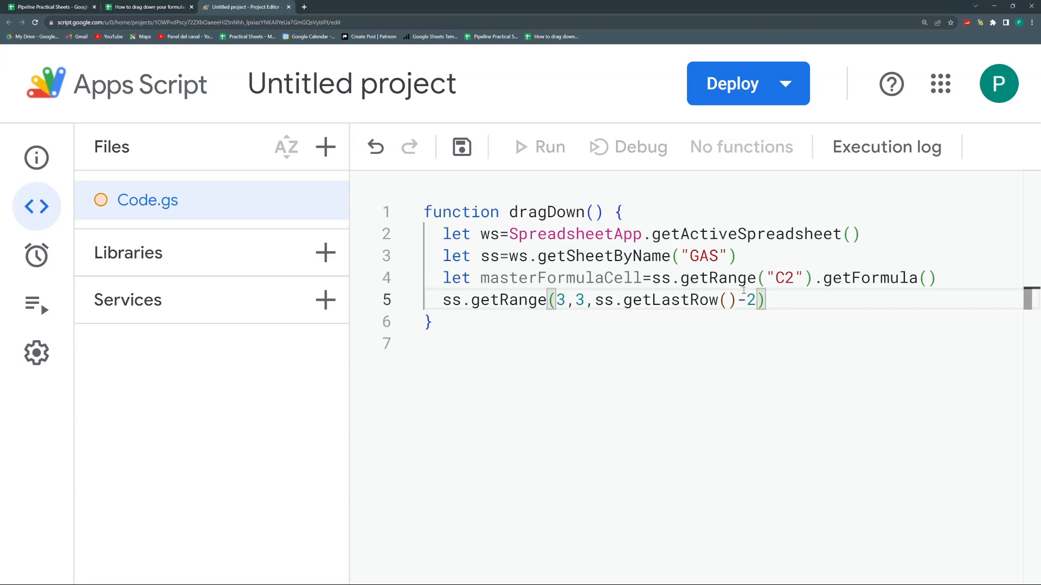
pyautogui.write('.setF')
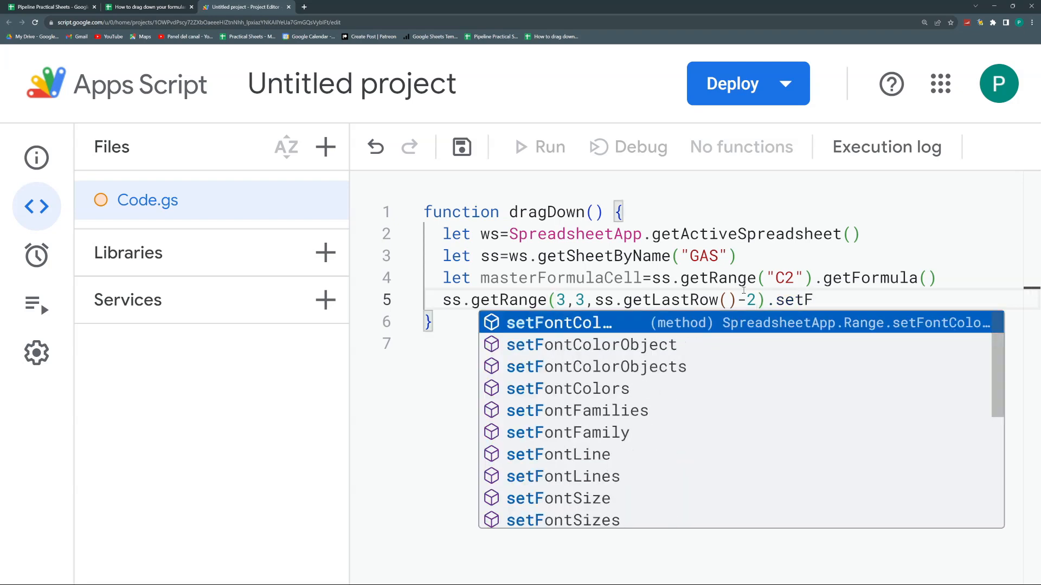
pyautogui.write('or')
pyautogui.press('Down')
pyautogui.press('Return')
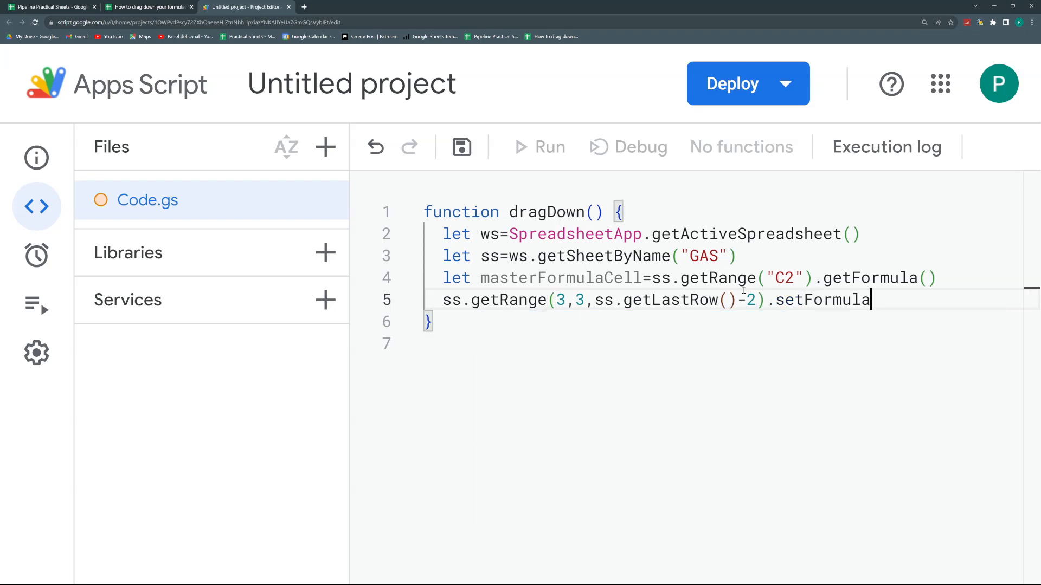
pyautogui.write('(')
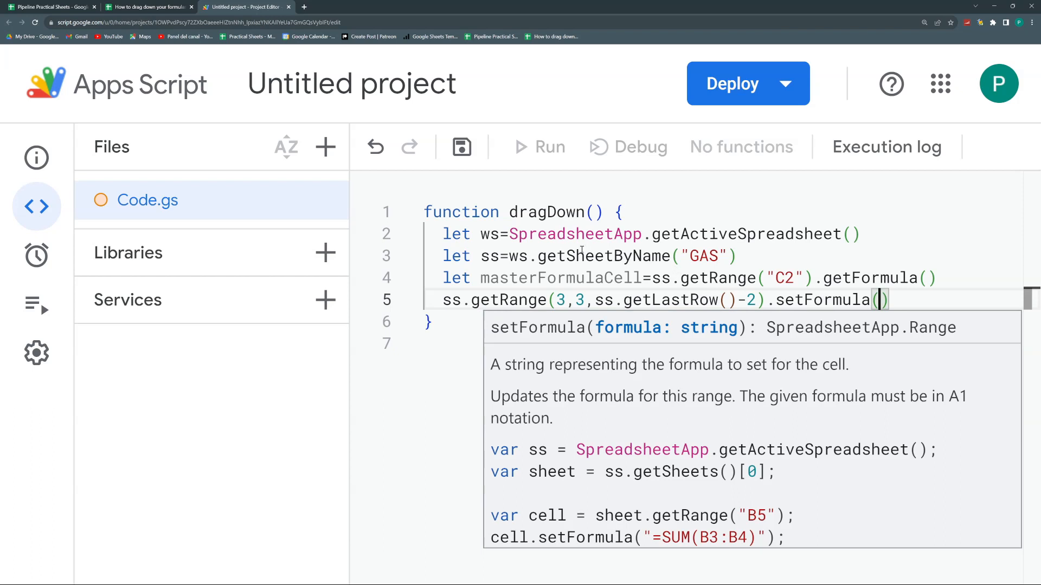
pyautogui.write('master')
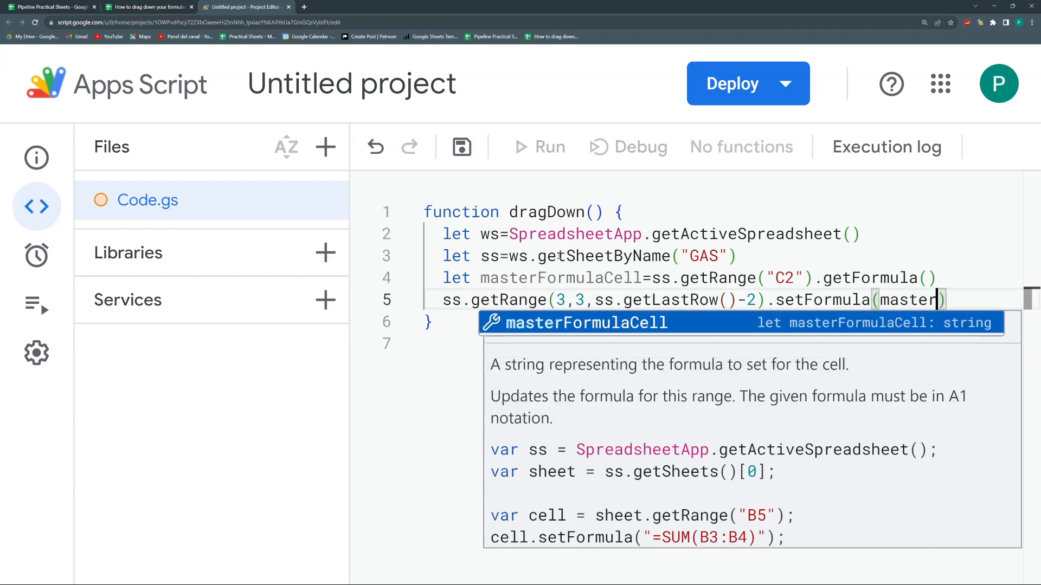
pyautogui.press('Return')
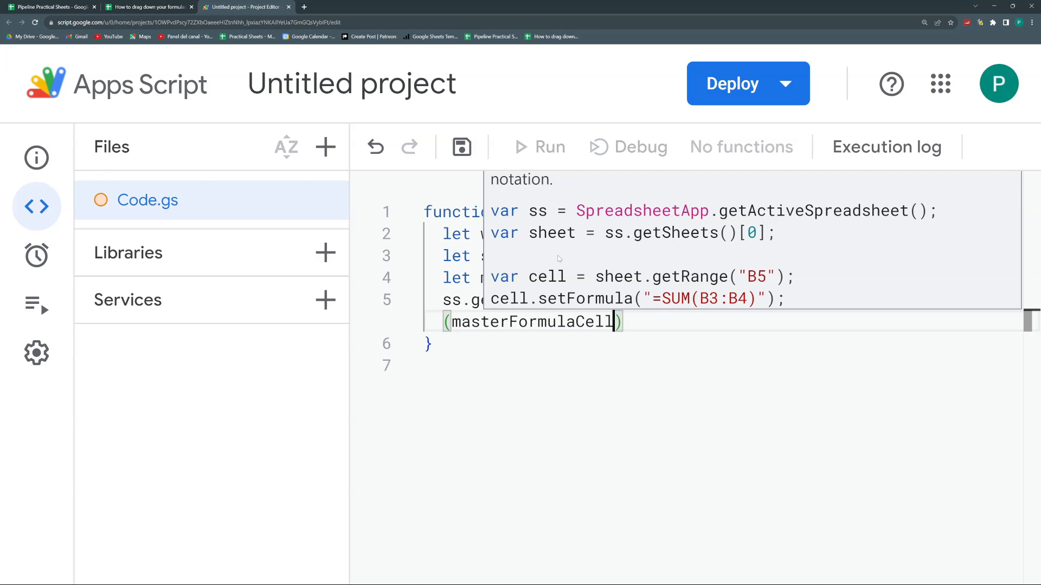
pyautogui.click(481, 348)
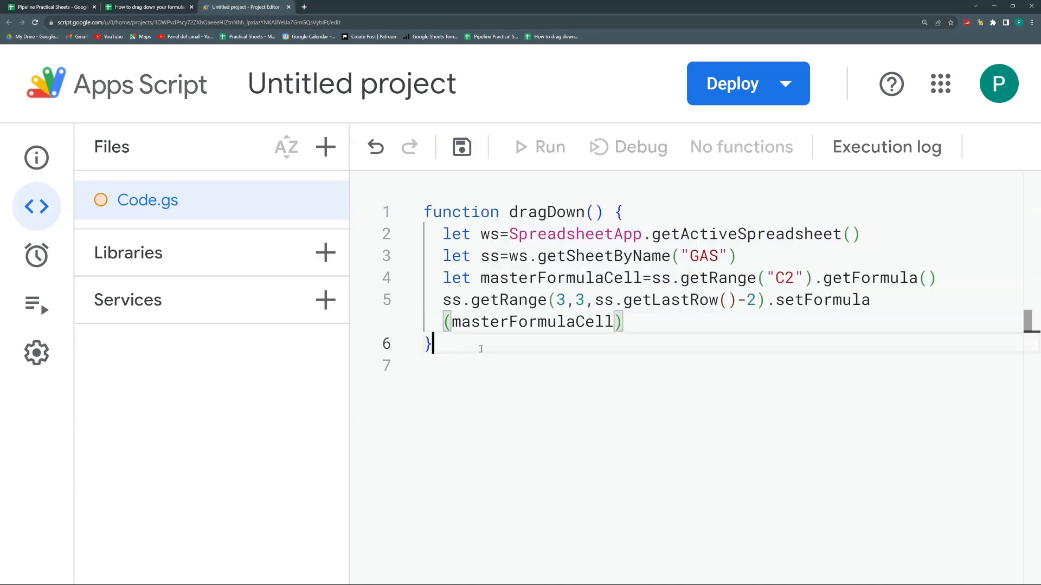
# Save and run the dragDown function, granting the project the permissions it requests.
pyautogui.click(467, 153)
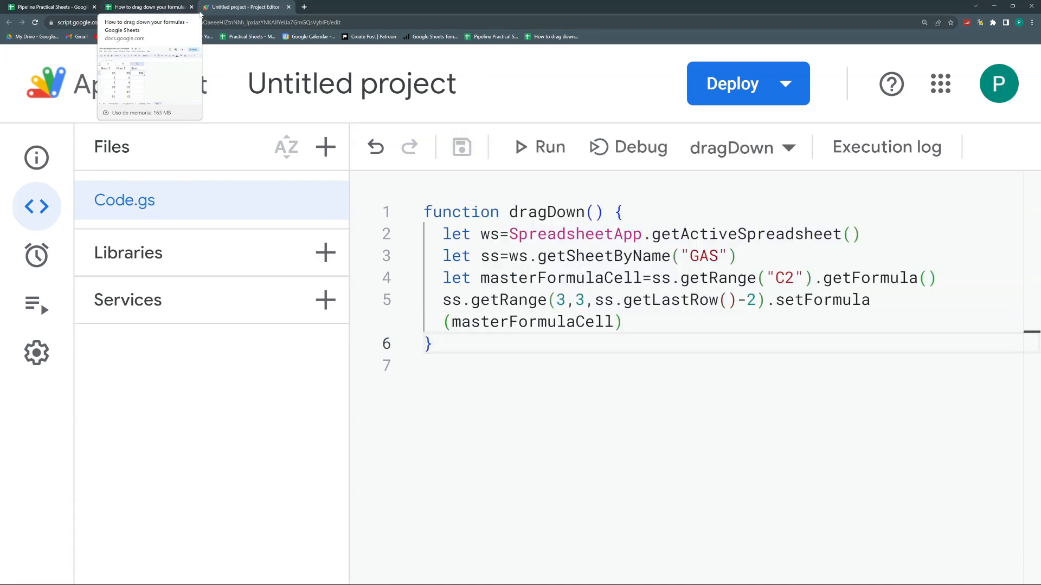
pyautogui.click(526, 144)
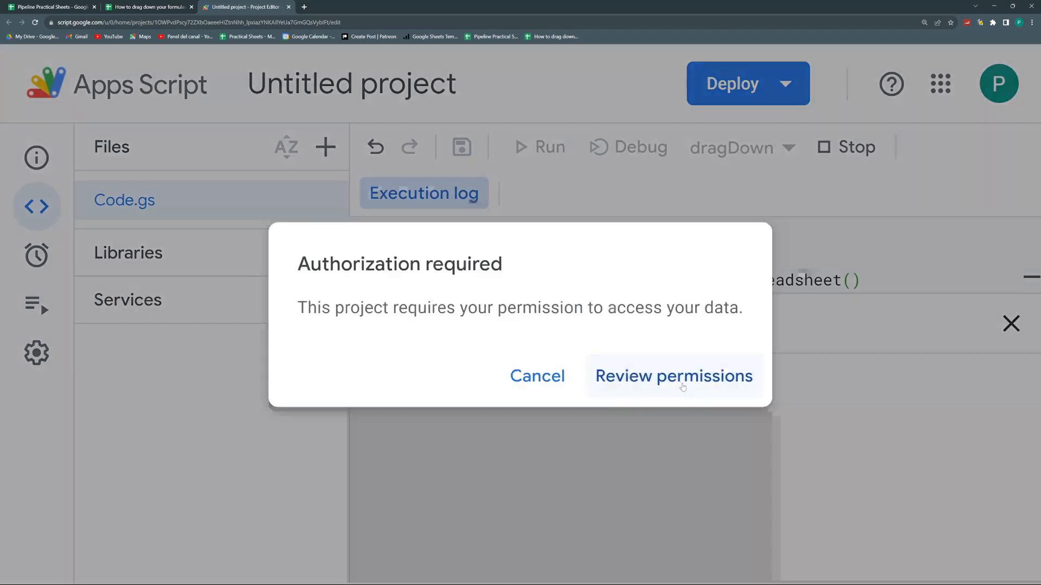
pyautogui.click(684, 384)
pyautogui.click(530, 309)
pyautogui.click(414, 325)
pyautogui.click(439, 382)
pyautogui.click(570, 411)
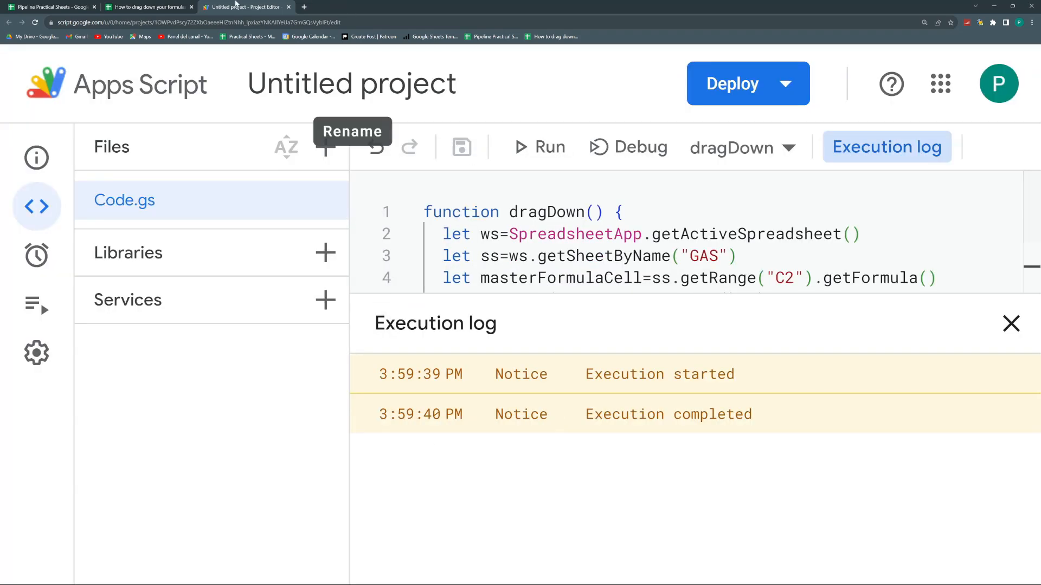
# Examine the Sum column on the GAS sheet, comparing the formulas in C2, C3 and C4 with their rows' numbers.
pyautogui.click(172, 9)
pyautogui.scroll(-5, 417, 324)
pyautogui.scroll(5, 415, 324)
pyautogui.click(403, 326)
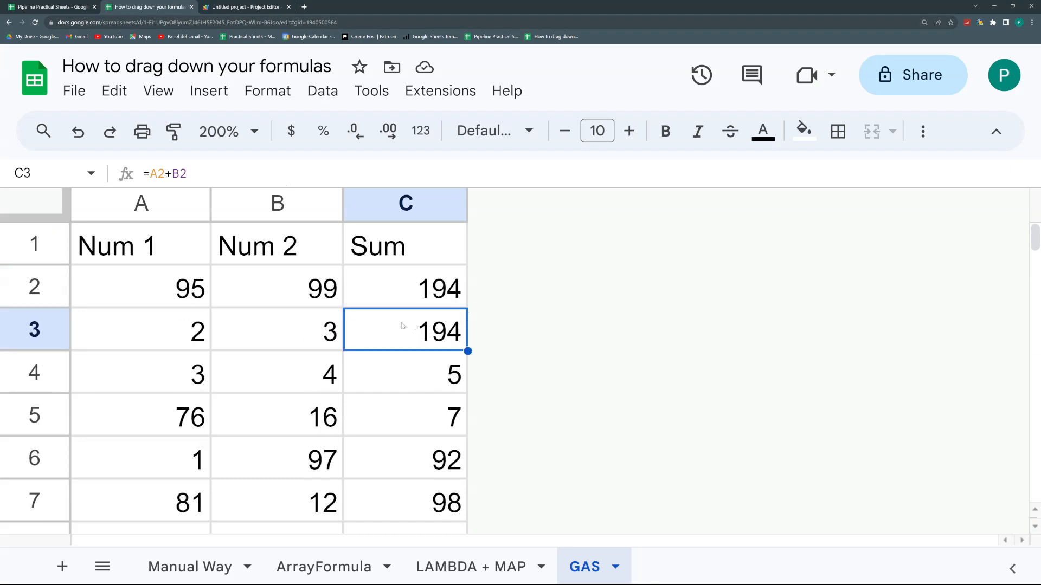
pyautogui.click(382, 298)
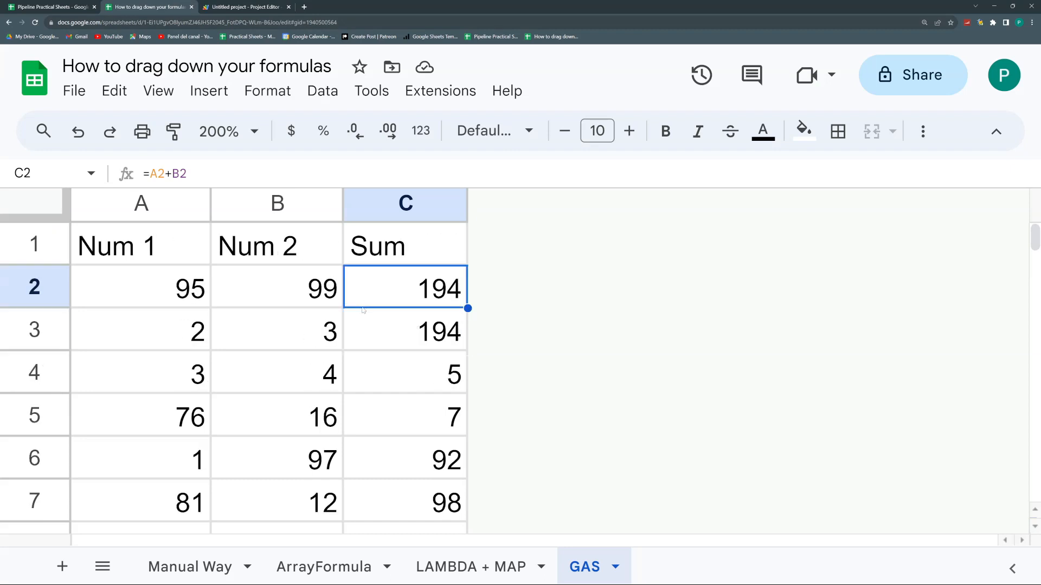
pyautogui.click(369, 348)
pyautogui.click(372, 372)
pyautogui.click(362, 340)
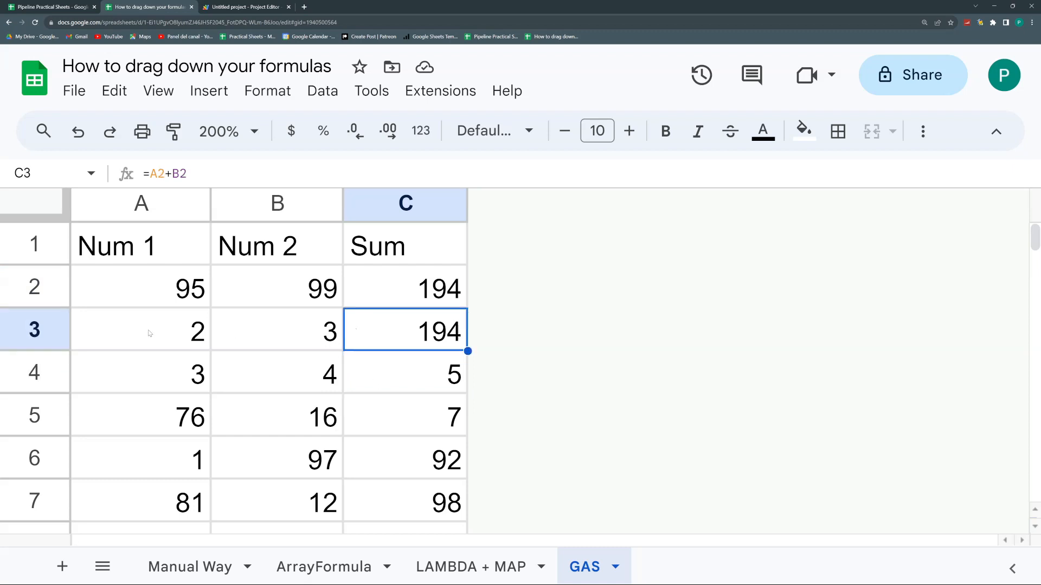
pyautogui.moveTo(378, 325); pyautogui.dragTo(424, 362)
pyautogui.click(433, 334)
pyautogui.click(192, 299)
pyautogui.click(331, 296)
pyautogui.click(423, 296)
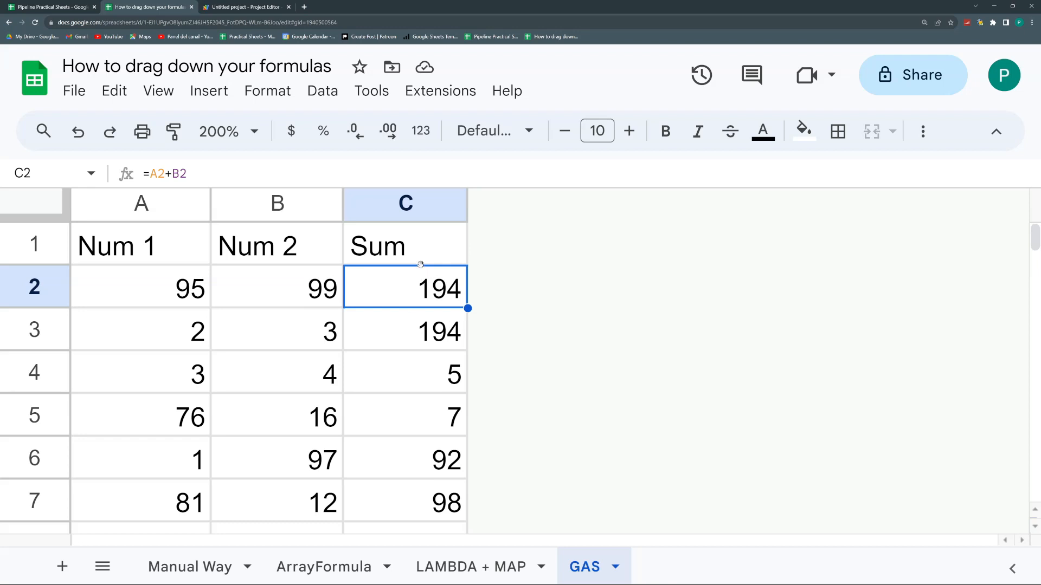
# Change the getRange arguments in the script to 2,3,ss.getLastRow()-1 and save the project.
pyautogui.click(252, 7)
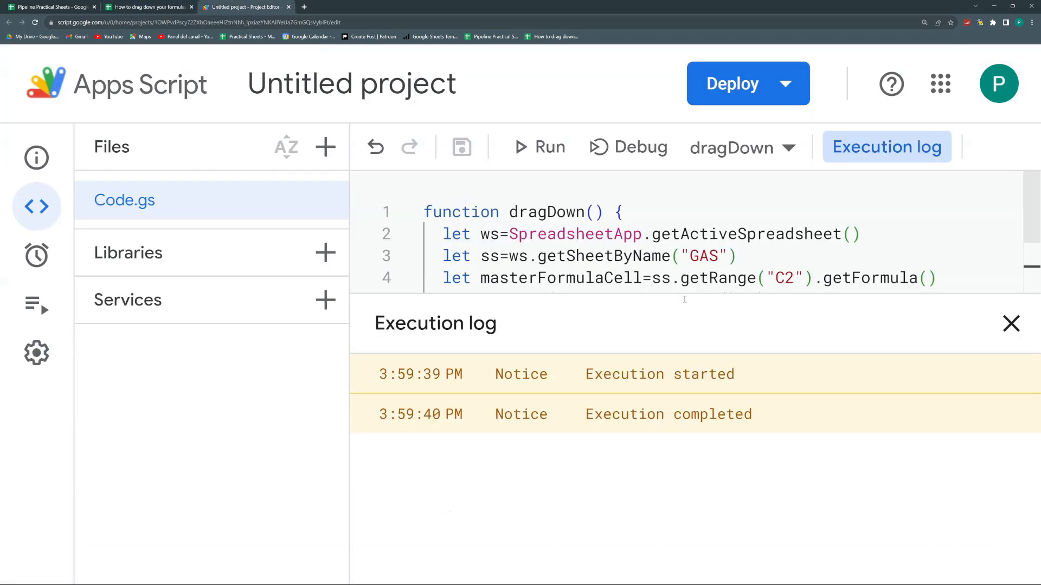
pyautogui.click(1007, 324)
pyautogui.doubleClick(561, 303)
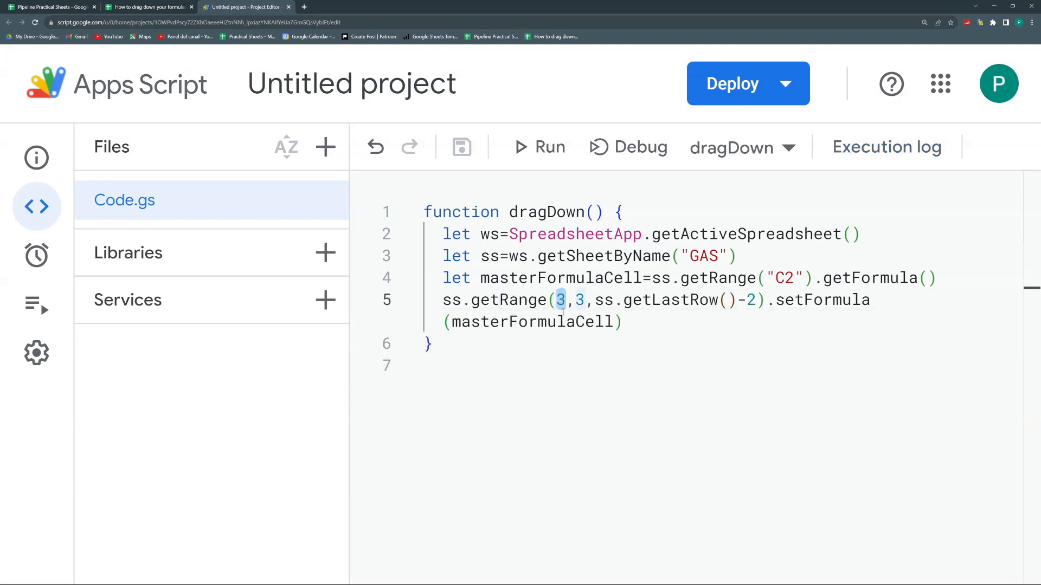
pyautogui.write('2')
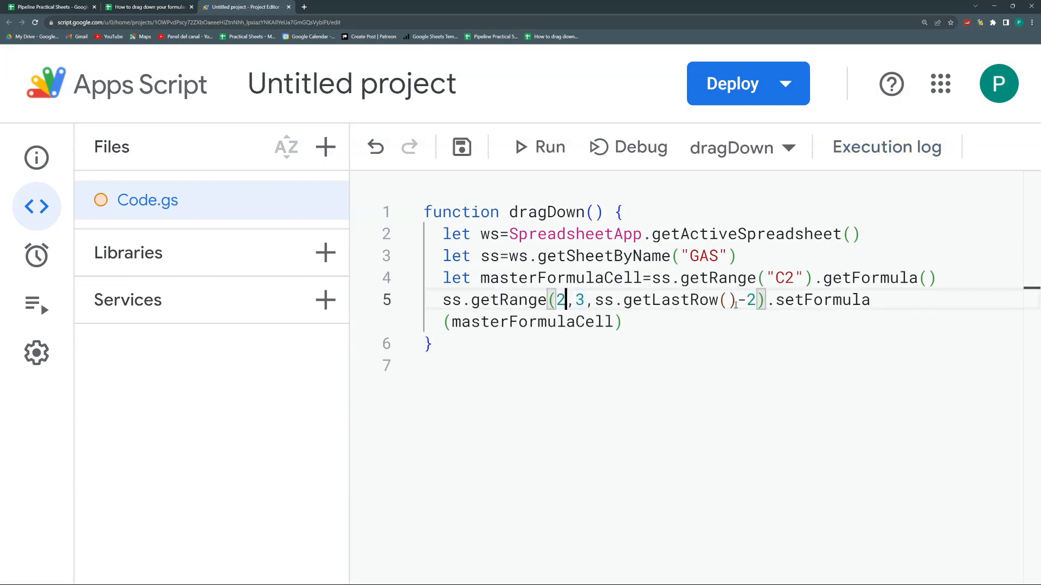
pyautogui.doubleClick(757, 300)
pyautogui.write('1')
pyautogui.click(462, 145)
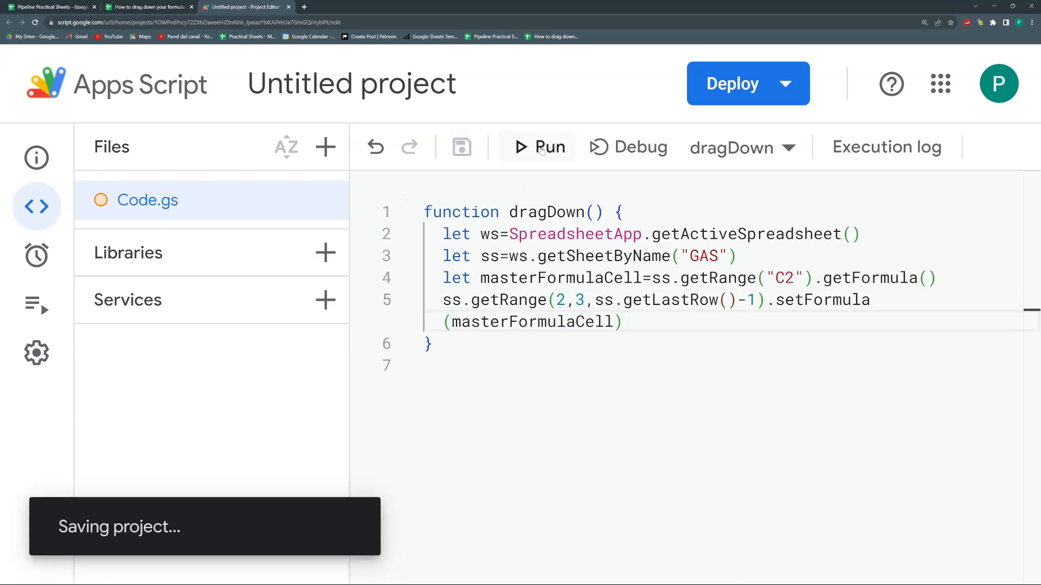
# Run dragDown again and check the formulas in C3, C4 and C5 on the GAS sheet.
pyautogui.click(541, 148)
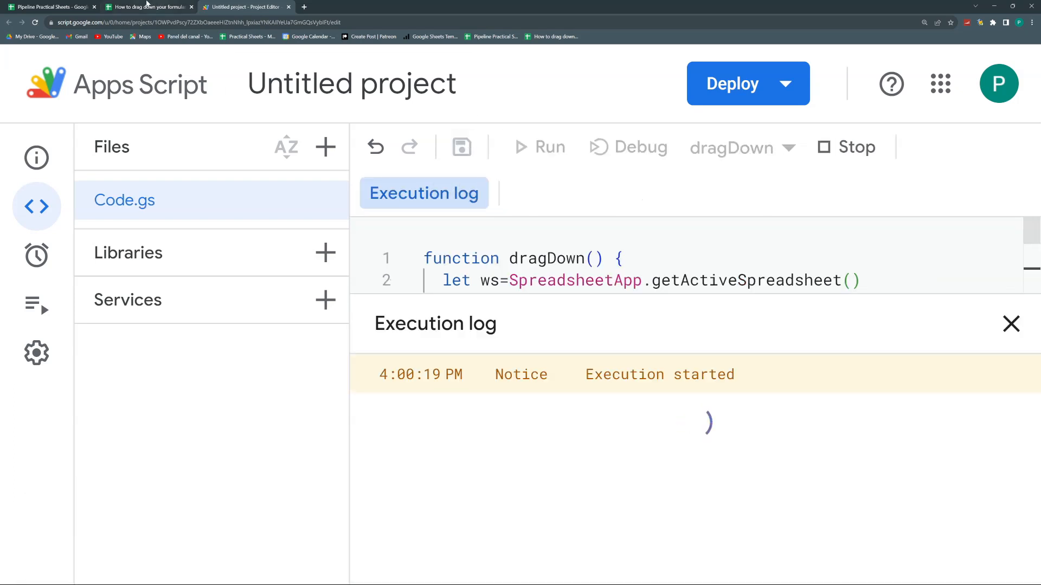
pyautogui.click(146, 4)
pyautogui.click(391, 334)
pyautogui.click(407, 374)
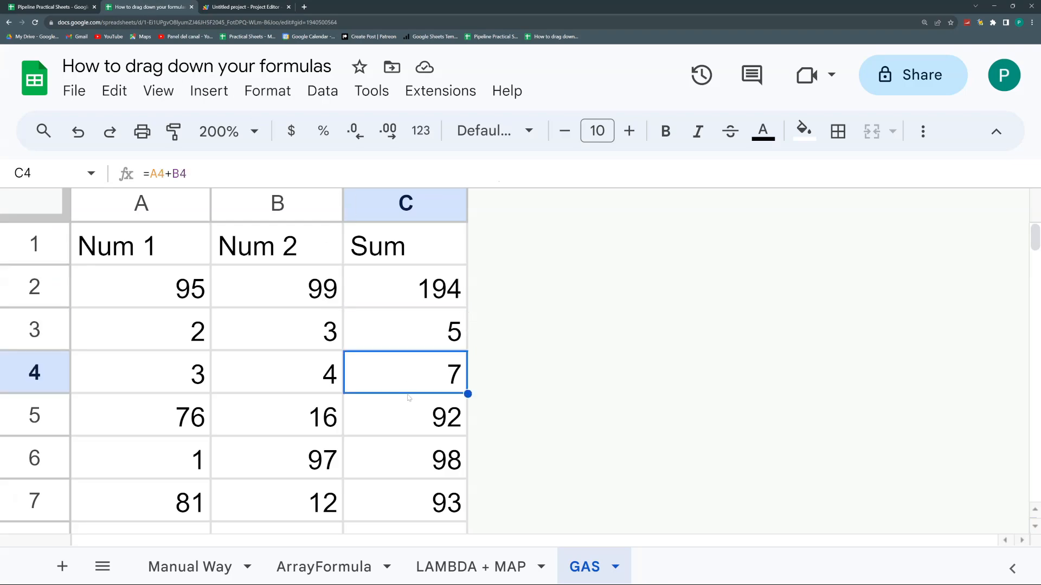
pyautogui.click(388, 414)
# Insert one row above row 5 on the GAS sheet and rerun dragDown to fill its Sum cell.
pyautogui.click(46, 416)
pyautogui.rightClick(47, 416)
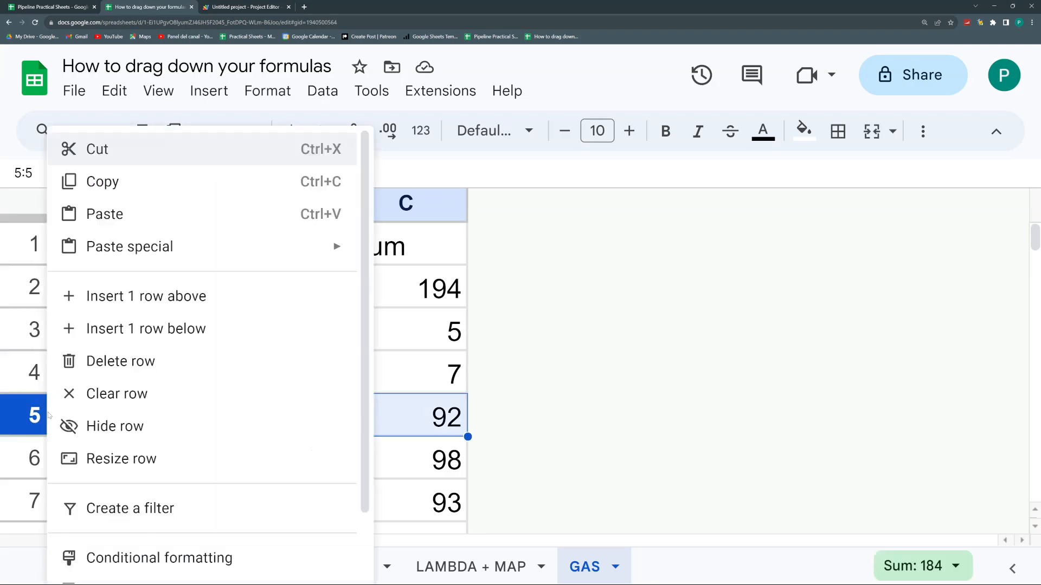
pyautogui.click(111, 296)
pyautogui.click(242, 7)
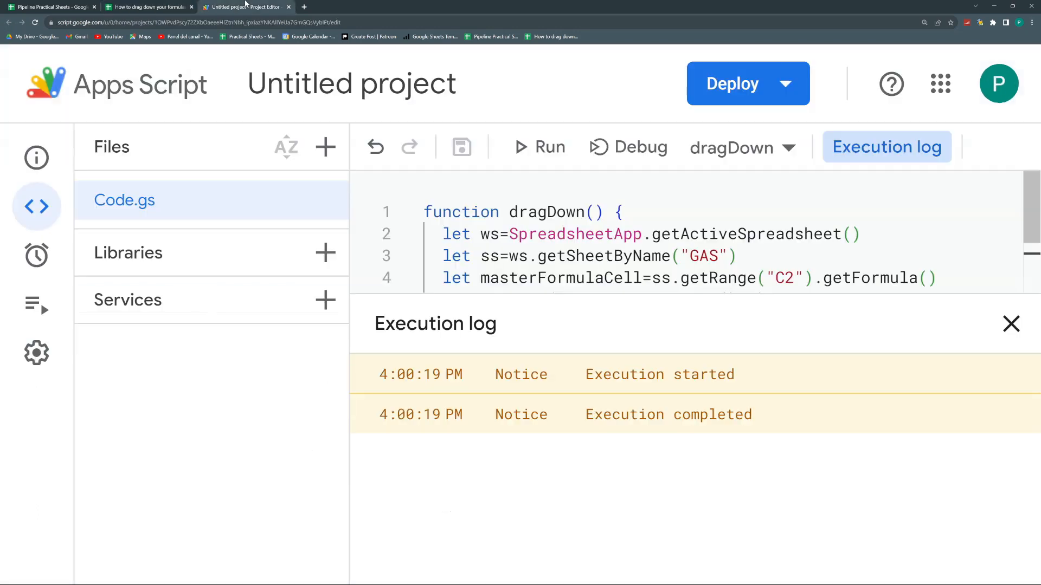
pyautogui.click(545, 148)
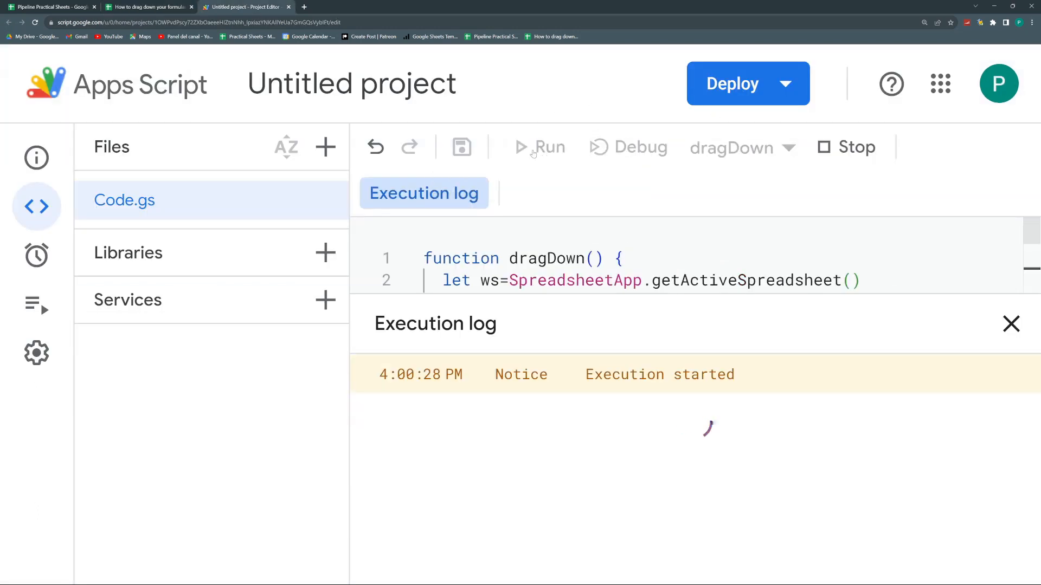
pyautogui.click(128, 6)
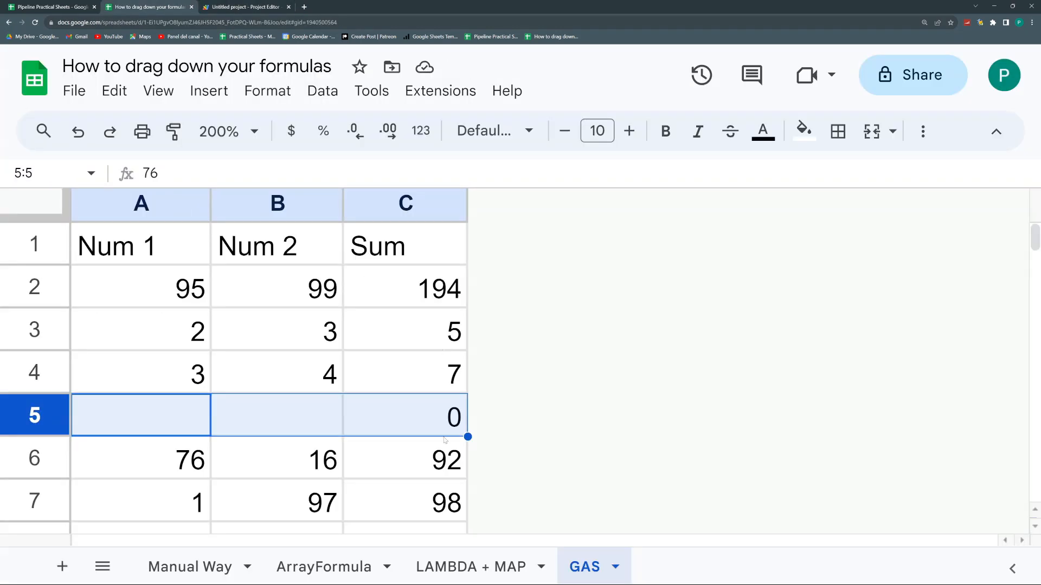
# Check the Sum column on the GAS sheet, comparing the formulas in the cells around the inserted row 5.
pyautogui.scroll(-15, 418, 392)
pyautogui.scroll(15, 418, 392)
pyautogui.click(417, 419)
pyautogui.press('Up')
pyautogui.click(427, 455)
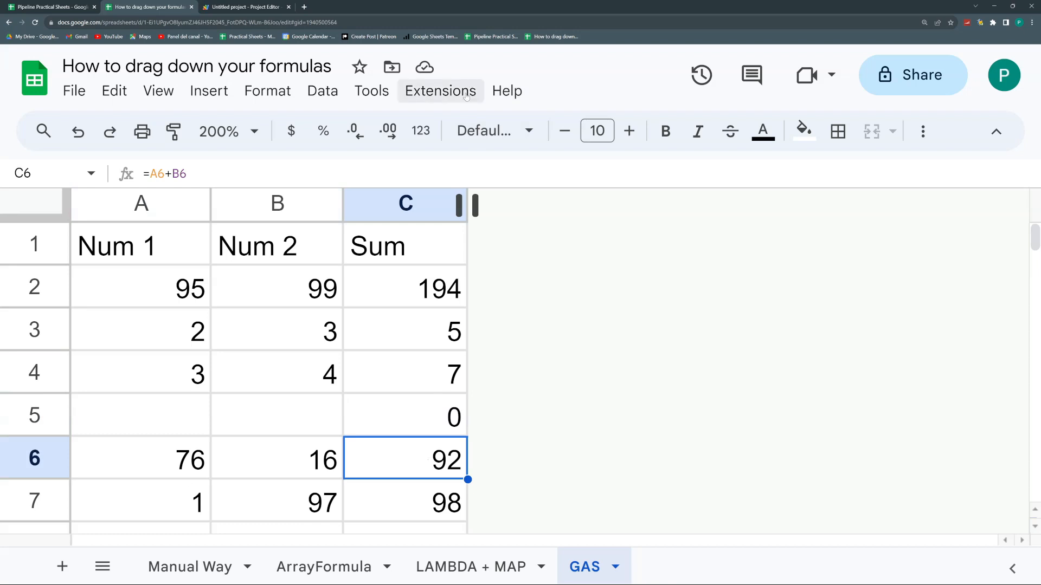
# Switch to the Apps Script project, close the execution log and add an empty onOpen() function below dragDown.
pyautogui.click(248, 7)
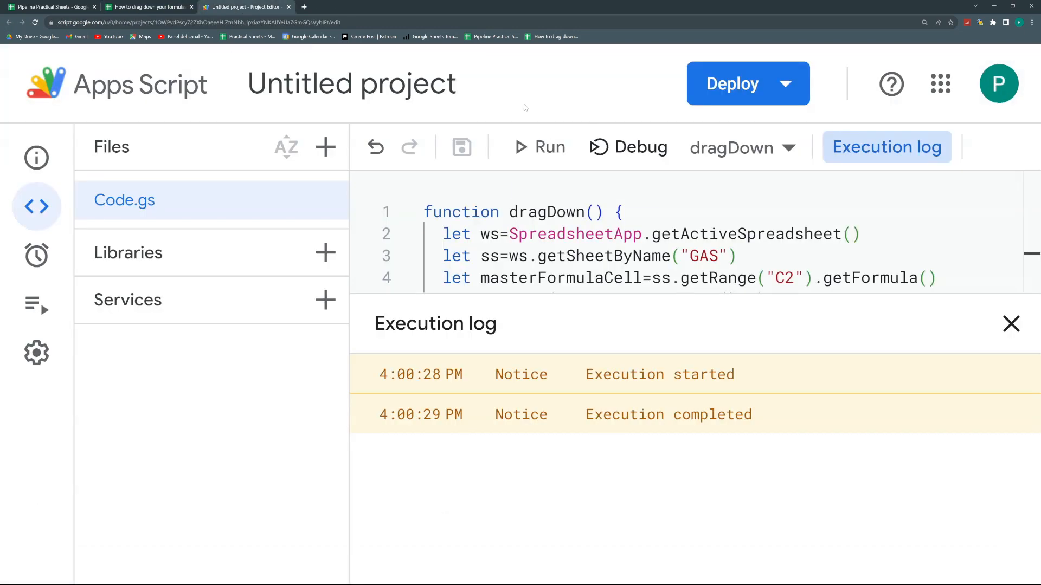
pyautogui.click(1010, 324)
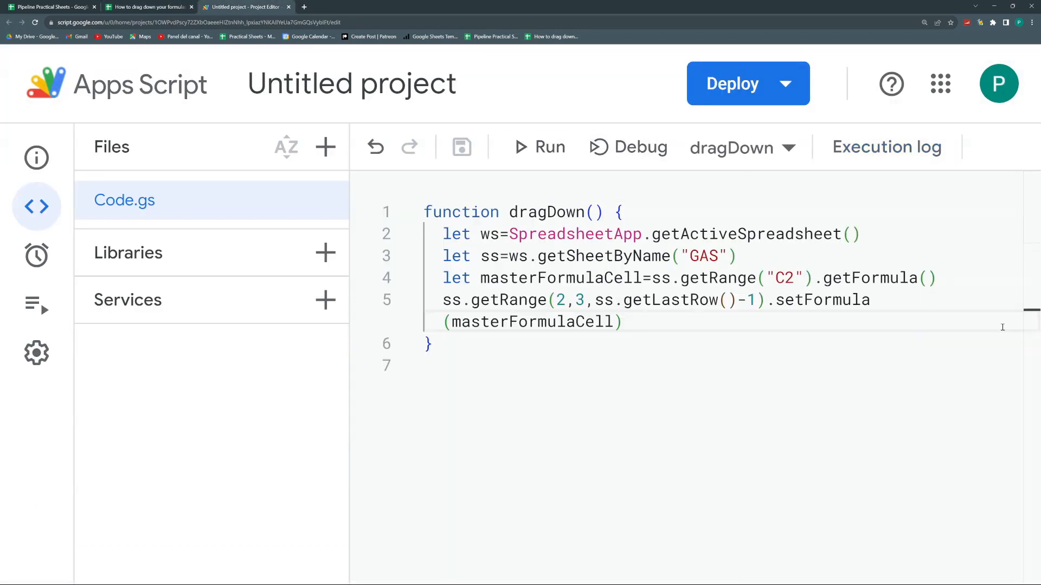
pyautogui.click(506, 348)
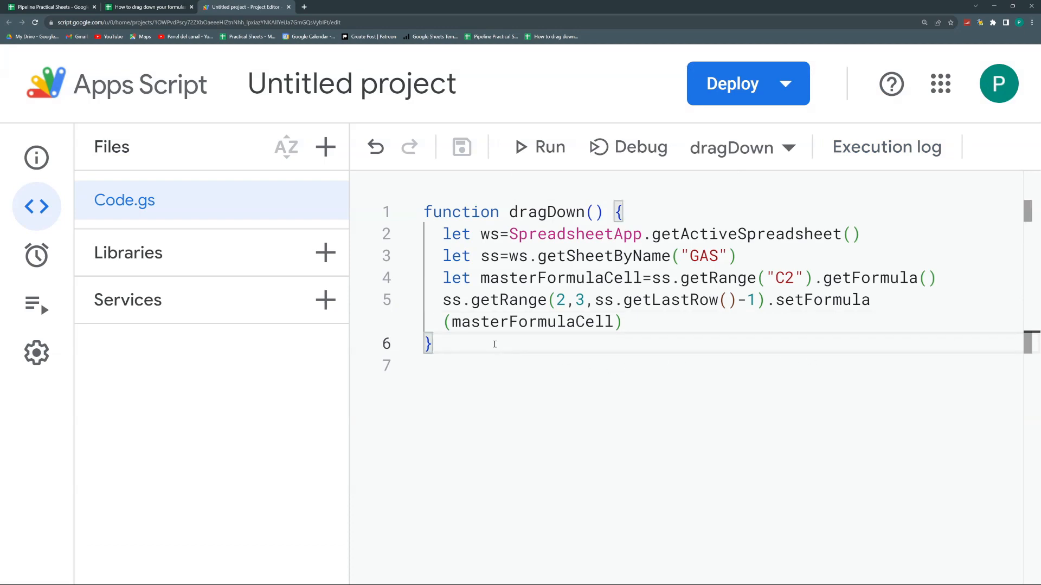
pyautogui.press('Return')
pyautogui.press('Return')
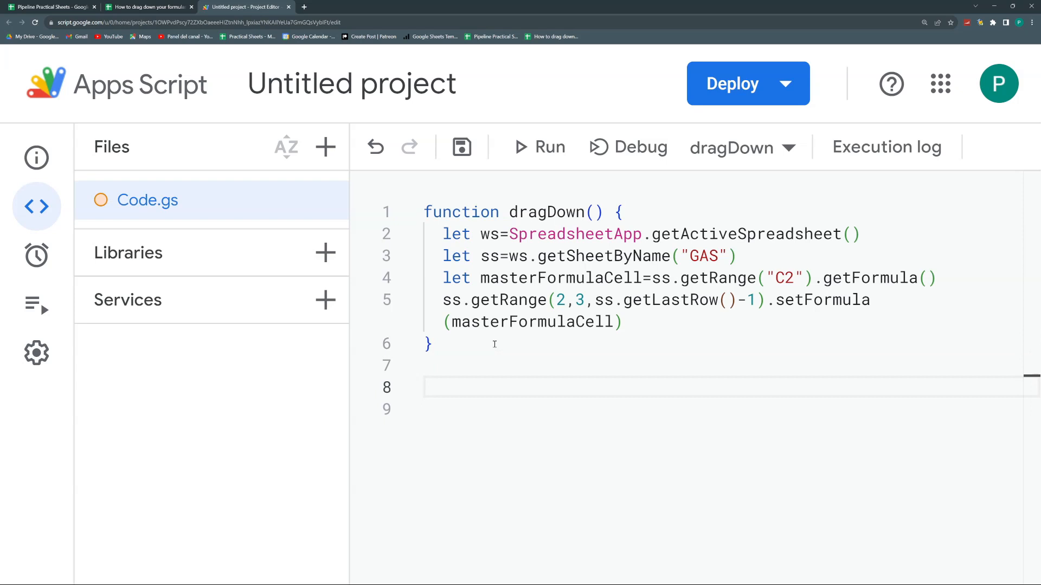
pyautogui.write('function onOpen')
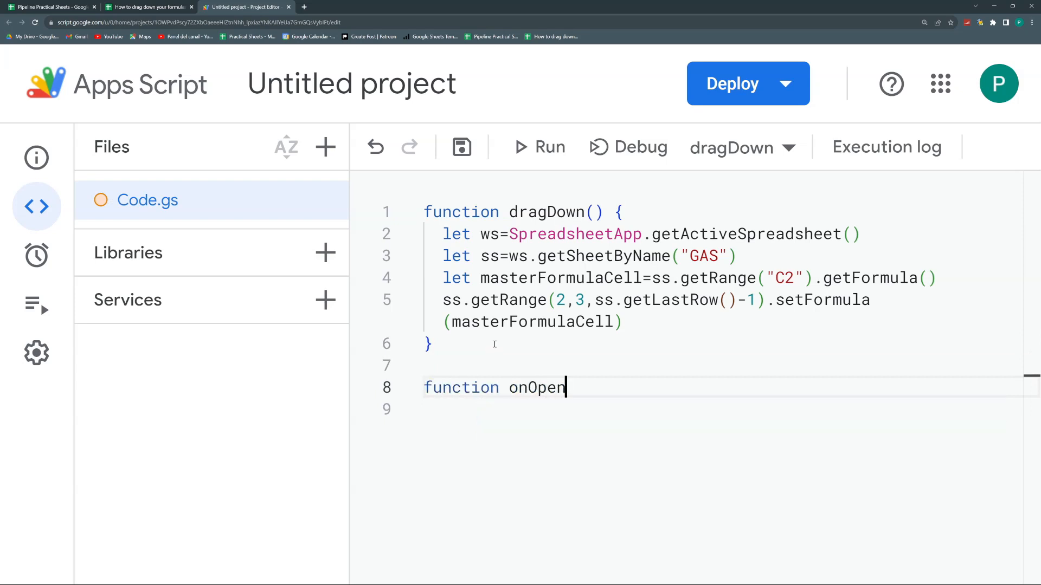
pyautogui.write('(){')
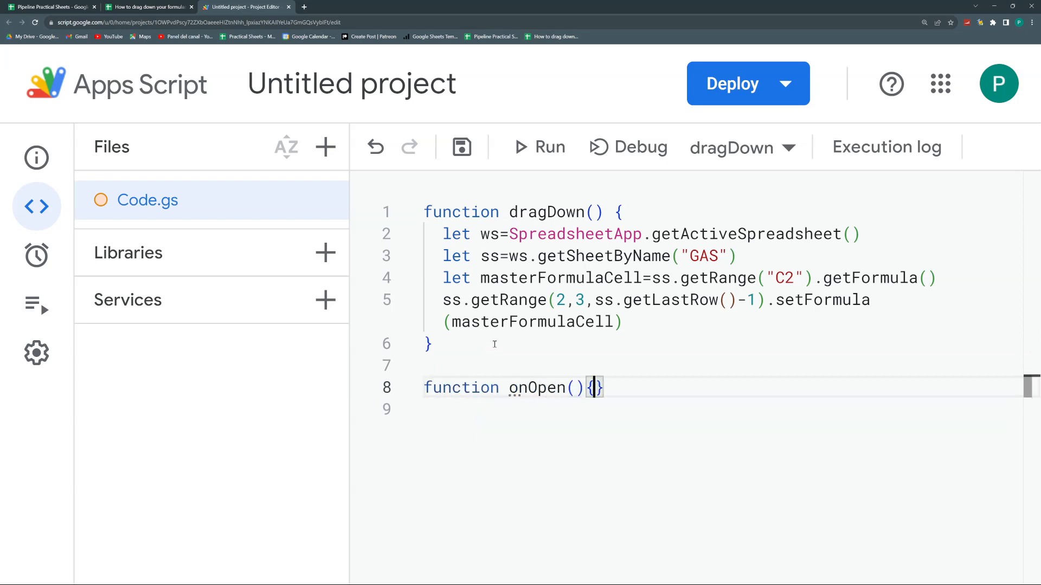
pyautogui.press('Return')
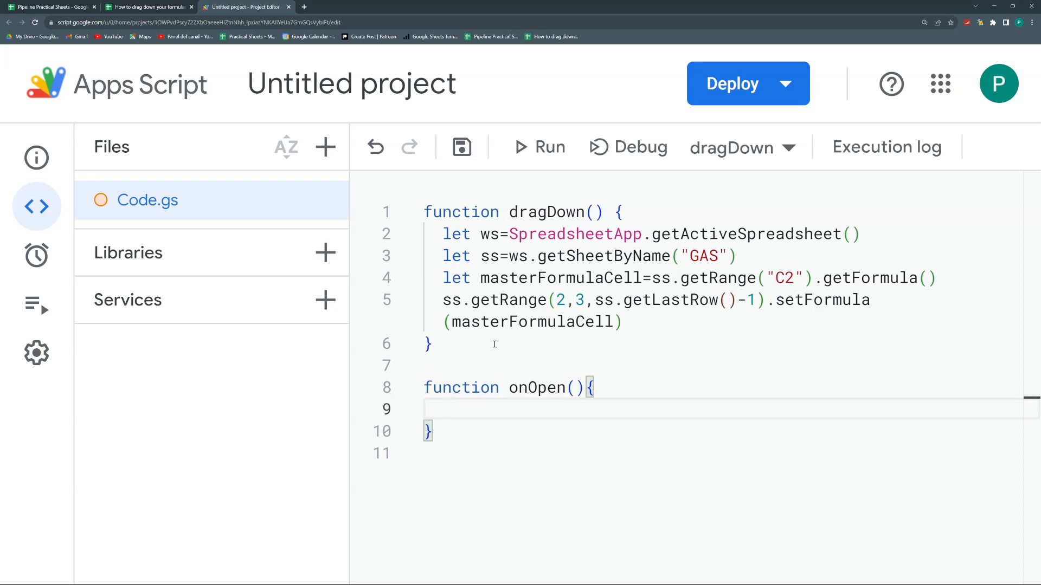
# In onOpen, write SpreadsheetApp.getUi().createMenu("Custom") with .addItem("Drag-down formula","dragDown") on its own indented line.
pyautogui.write('SpreadsheetApp.getUi().createMenu("Custom").addItem')
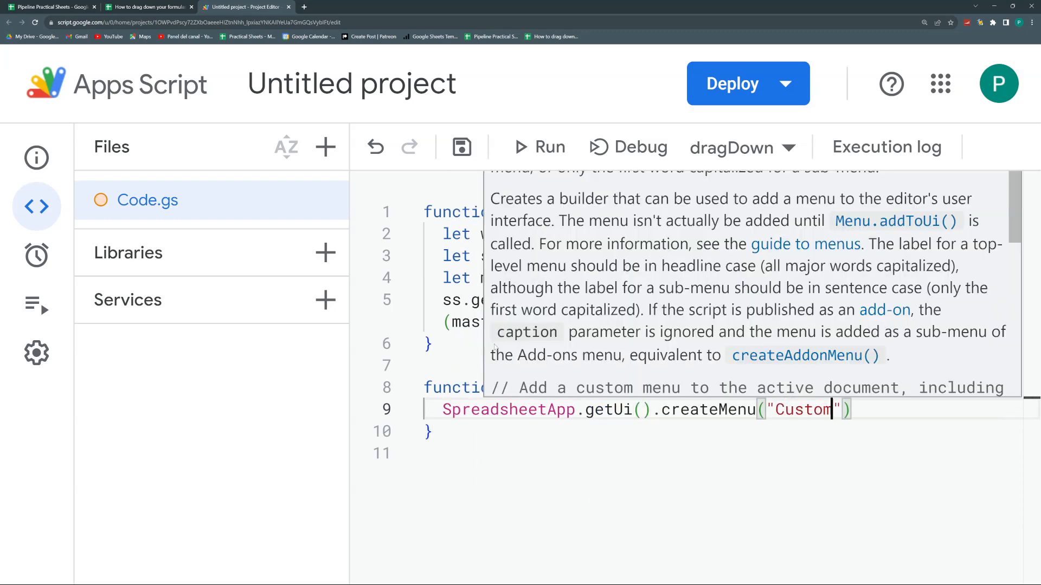
pyautogui.press('Left')
pyautogui.press('Left')
pyautogui.press('Left')
pyautogui.press('Left')
pyautogui.press('Left')
pyautogui.press('Left')
pyautogui.press('Left')
pyautogui.press('Left')
pyautogui.press('Return')
pyautogui.press('Tab')
pyautogui.press('Tab')
pyautogui.press('Tab')
pyautogui.press('Tab')
pyautogui.press('Tab')
pyautogui.press('Tab')
pyautogui.press('Tab')
pyautogui.press('Tab')
pyautogui.press('Tab')
pyautogui.press('Tab')
pyautogui.press('Tab')
pyautogui.press('End')
pyautogui.write('("Drag-down formula"')
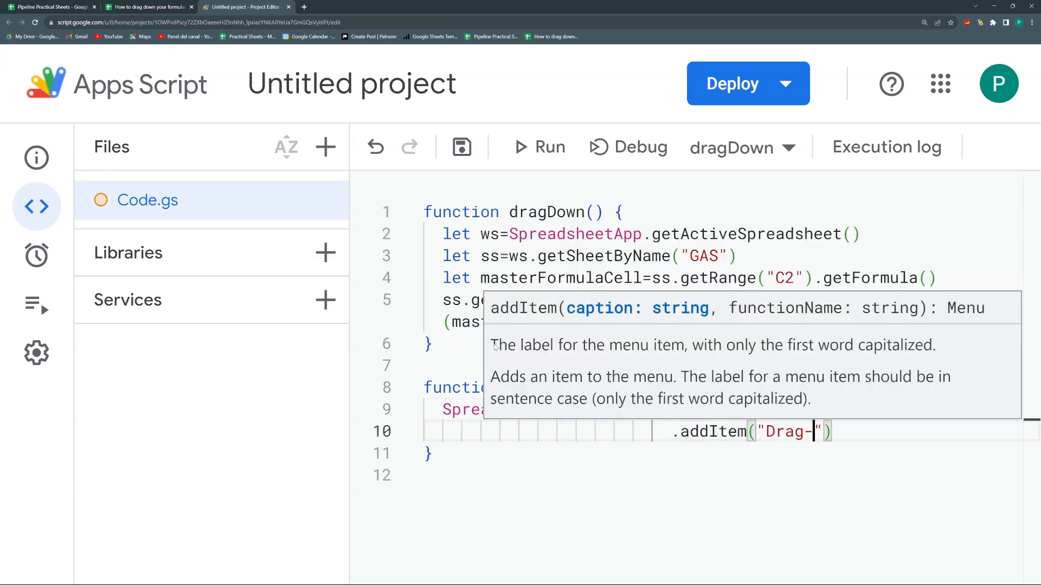
pyautogui.write(',"dragDown"')
# Reduce the .addItem line's indentation and append .addToUi() on a new line below it.
pyautogui.press('Home')
pyautogui.press('BackSpace')
pyautogui.press('BackSpace')
pyautogui.press('BackSpace')
pyautogui.press('BackSpace')
pyautogui.press('Right')
pyautogui.press('Right')
pyautogui.press('Right')
pyautogui.press('Right')
pyautogui.press('Right')
pyautogui.press('Right')
pyautogui.press('Right')
pyautogui.press('Right')
pyautogui.press('Right')
pyautogui.press('Right')
pyautogui.press('Right')
pyautogui.press('Right')
pyautogui.press('Right')
pyautogui.press('Right')
pyautogui.press('Right')
pyautogui.press('Right')
pyautogui.press('Right')
pyautogui.press('Right')
pyautogui.press('Right')
pyautogui.press('Right')
pyautogui.press('Return')
pyautogui.write('.addToUi()')
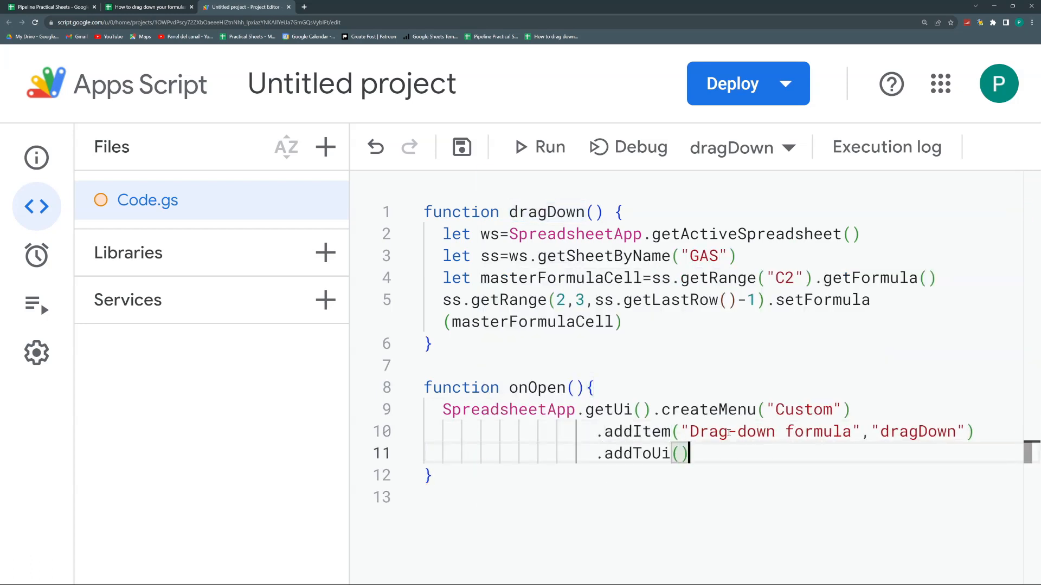
# Review the getUi(), "Custom" and addItem parts of onOpen, comparing them with the spreadsheet's existing menus.
pyautogui.moveTo(653, 411); pyautogui.dragTo(579, 413)
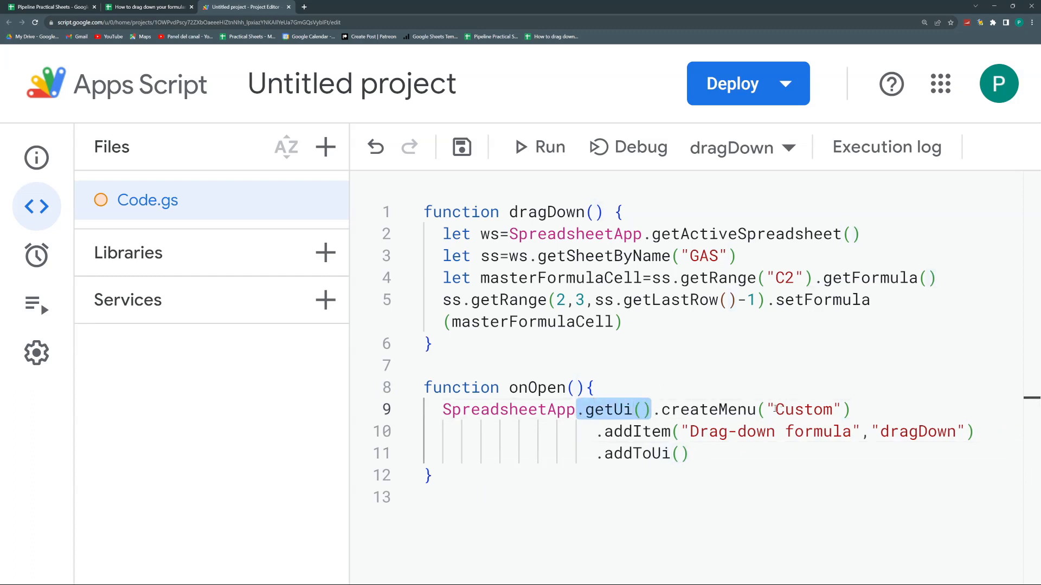
pyautogui.moveTo(776, 411); pyautogui.dragTo(843, 406)
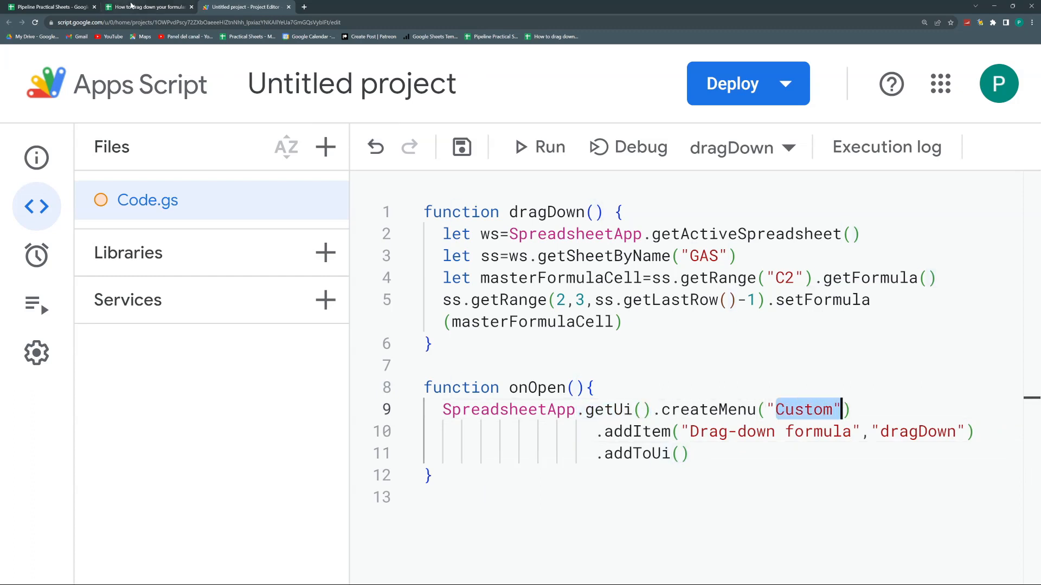
pyautogui.click(125, 6)
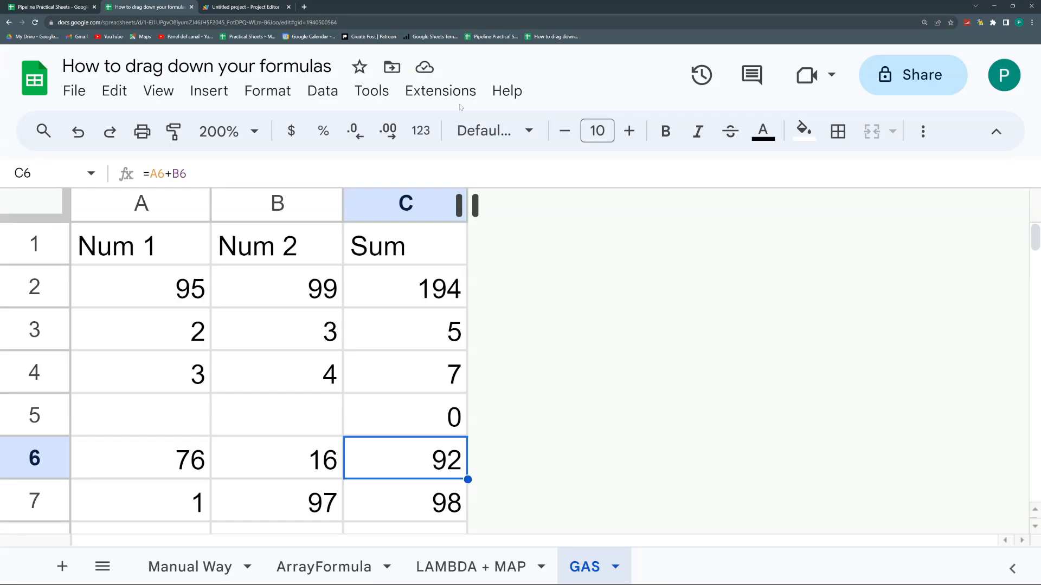
pyautogui.click(239, 7)
pyautogui.moveTo(690, 432); pyautogui.dragTo(947, 432)
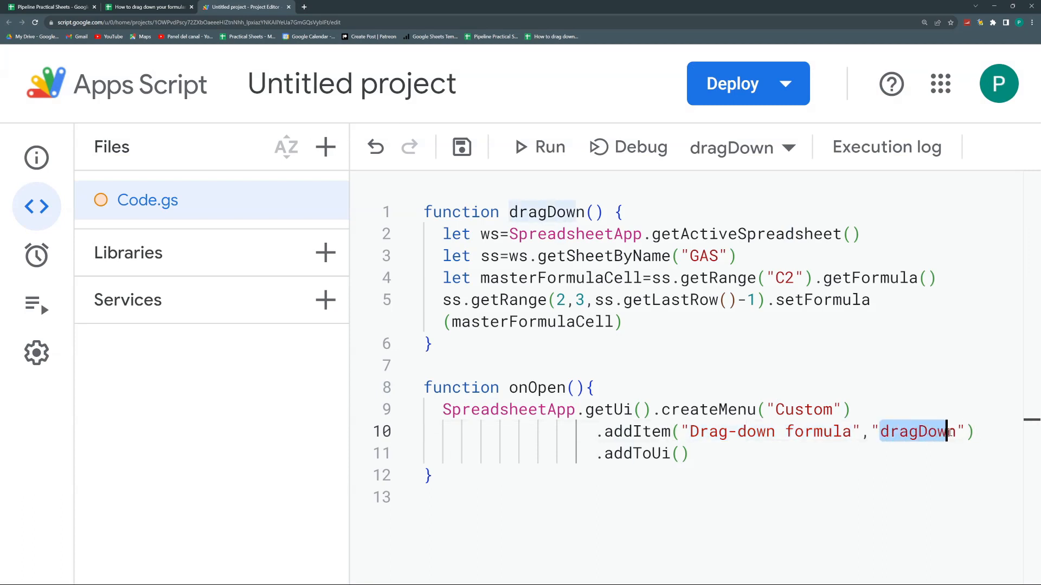
# Save the script project and run the onOpen function.
pyautogui.click(462, 147)
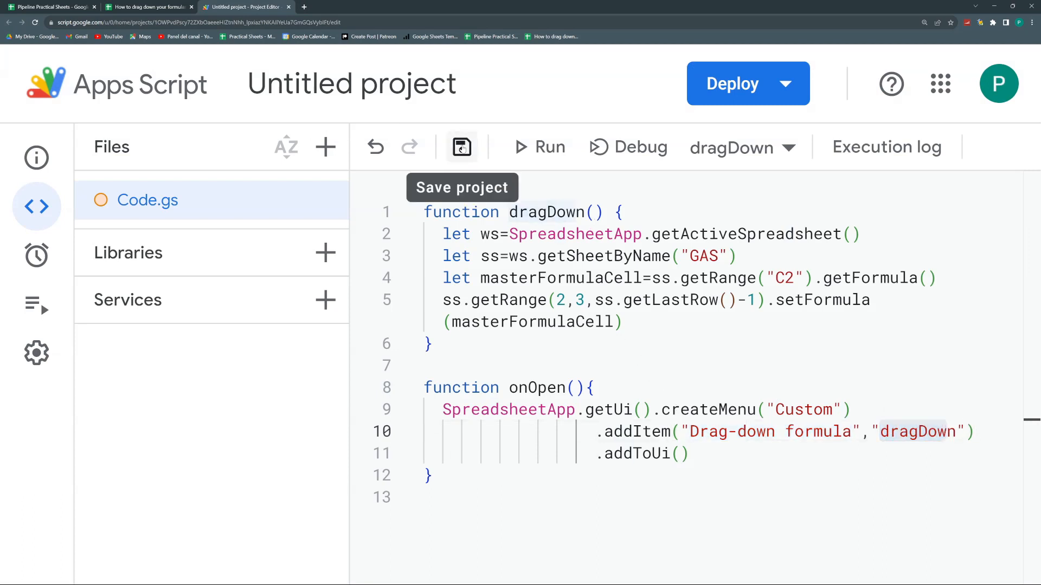
pyautogui.click(732, 149)
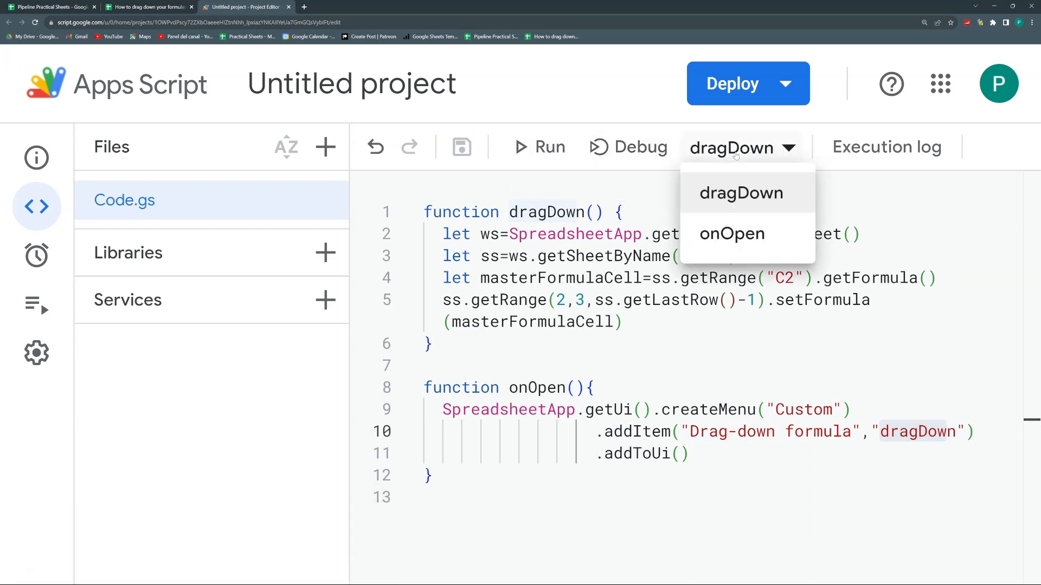
pyautogui.click(737, 234)
pyautogui.click(537, 148)
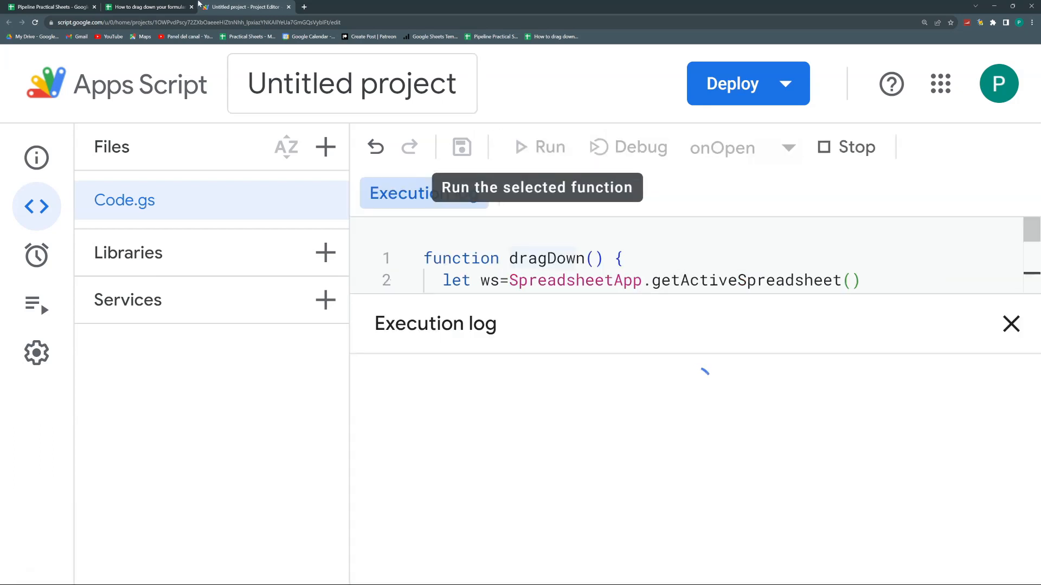
# Return to the GAS sheet and insert one row above row 3 and one above row 5.
pyautogui.click(145, 7)
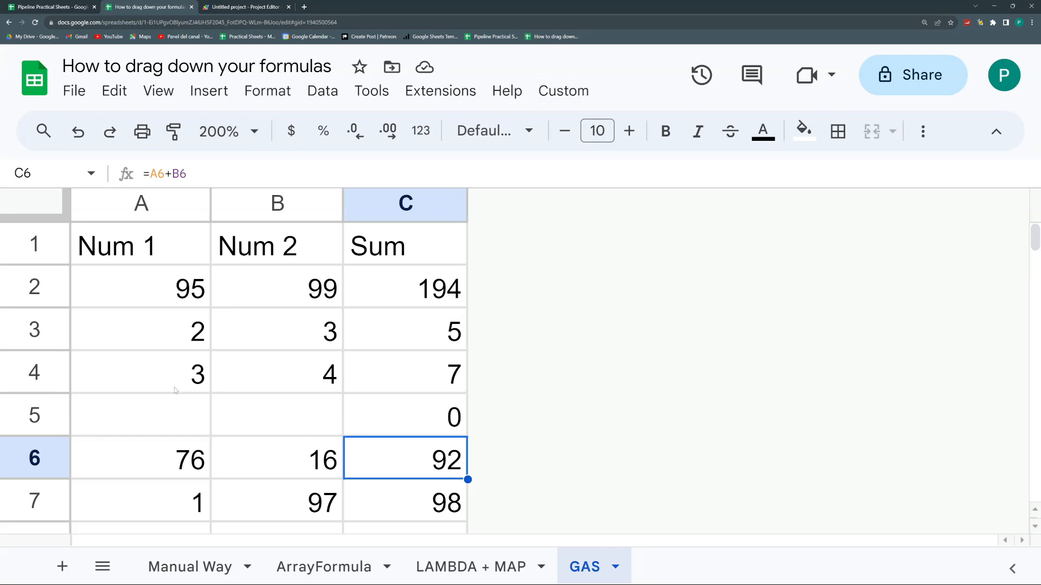
pyautogui.click(49, 328)
pyautogui.rightClick(49, 328)
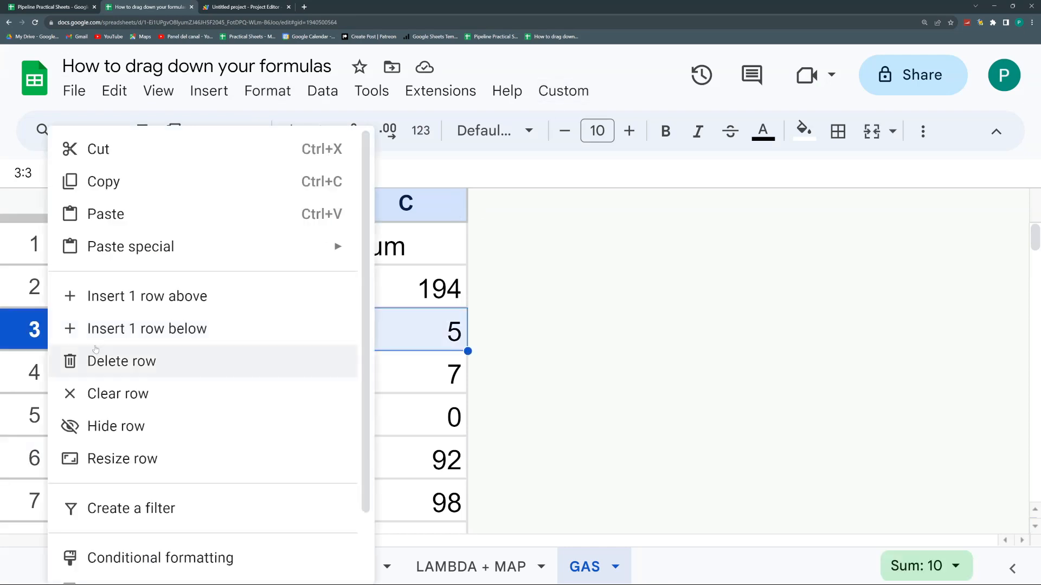
pyautogui.click(114, 297)
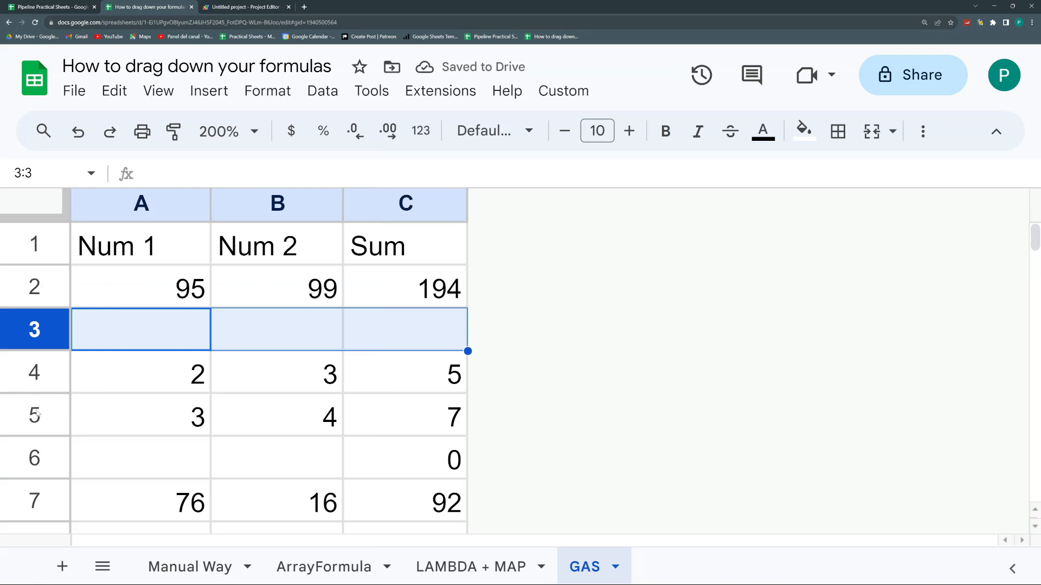
pyautogui.rightClick(36, 415)
pyautogui.click(114, 296)
# Run the custom Drag-down formula command on the GAS sheet and check the formulas in C3 and C2.
pyautogui.click(562, 90)
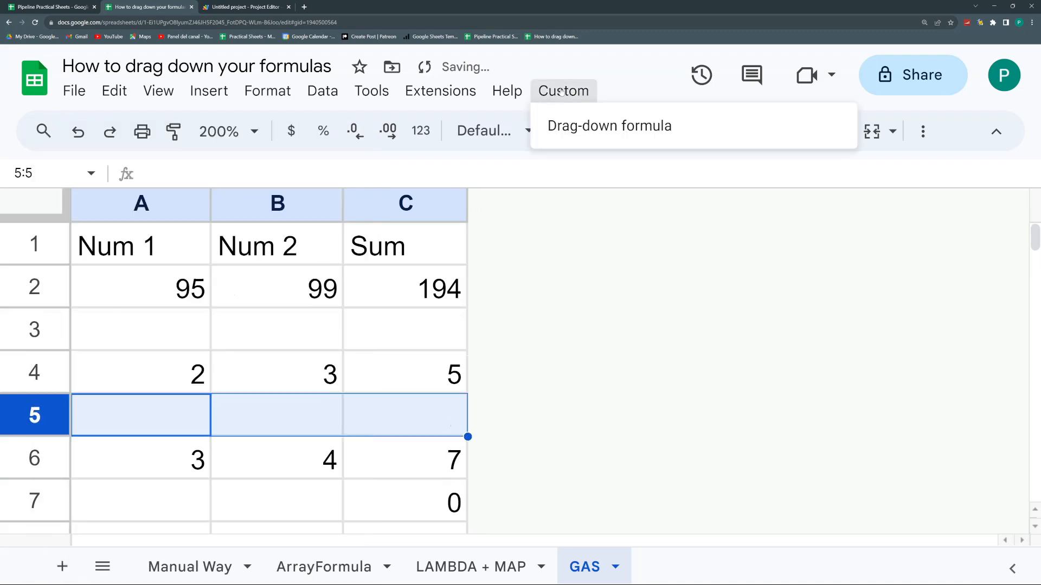
pyautogui.click(583, 125)
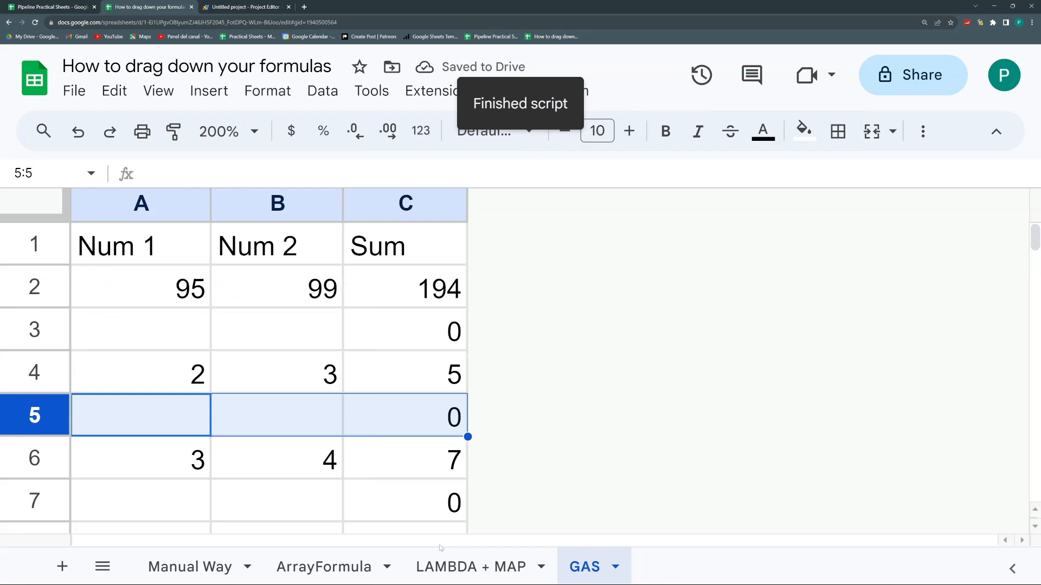
pyautogui.click(437, 344)
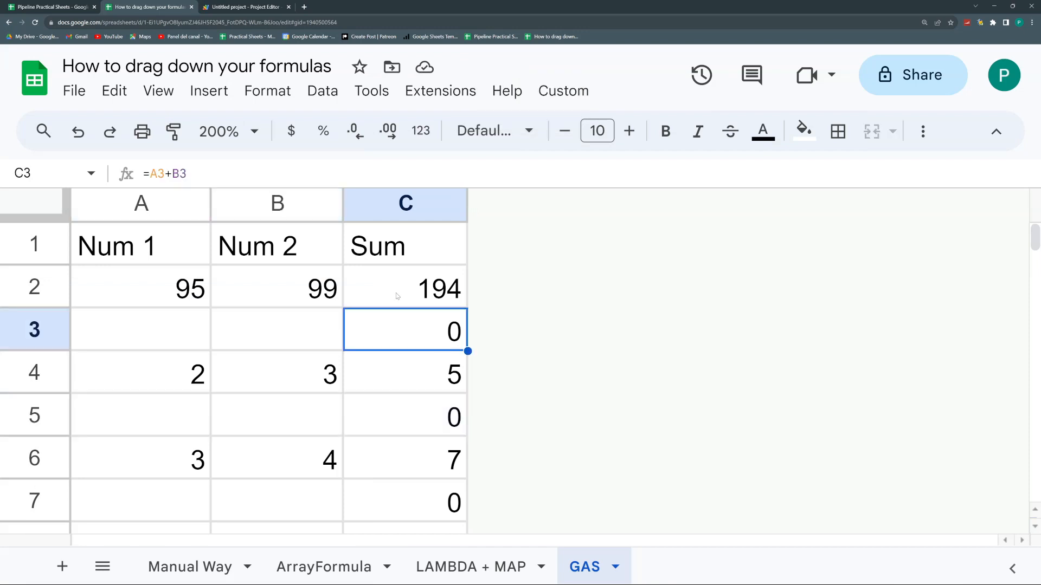
pyautogui.click(451, 290)
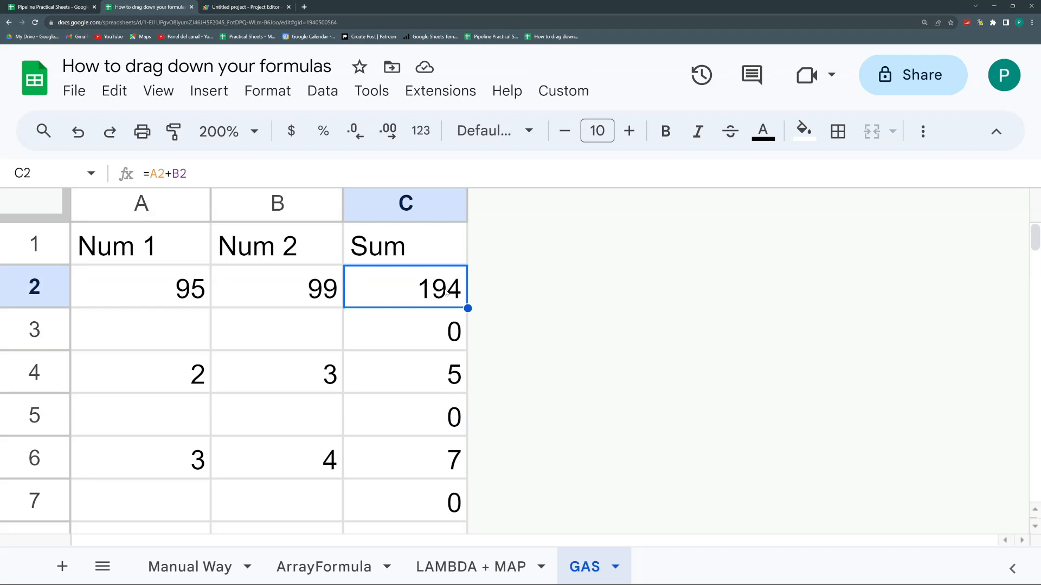
# In the Apps Script project, close the execution log and add a dragDown() call as the first line of onOpen.
pyautogui.click(243, 4)
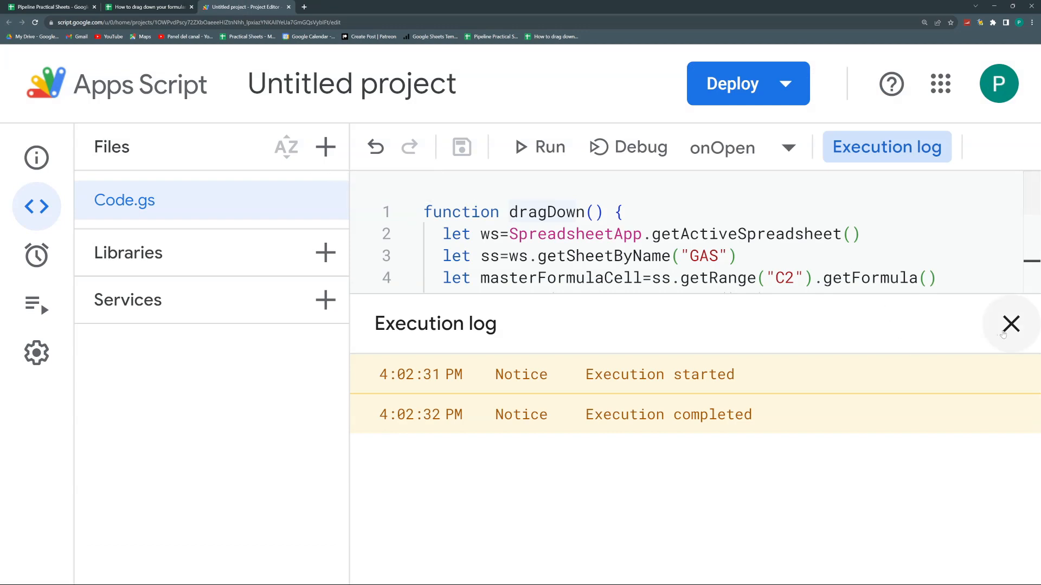
pyautogui.click(1011, 324)
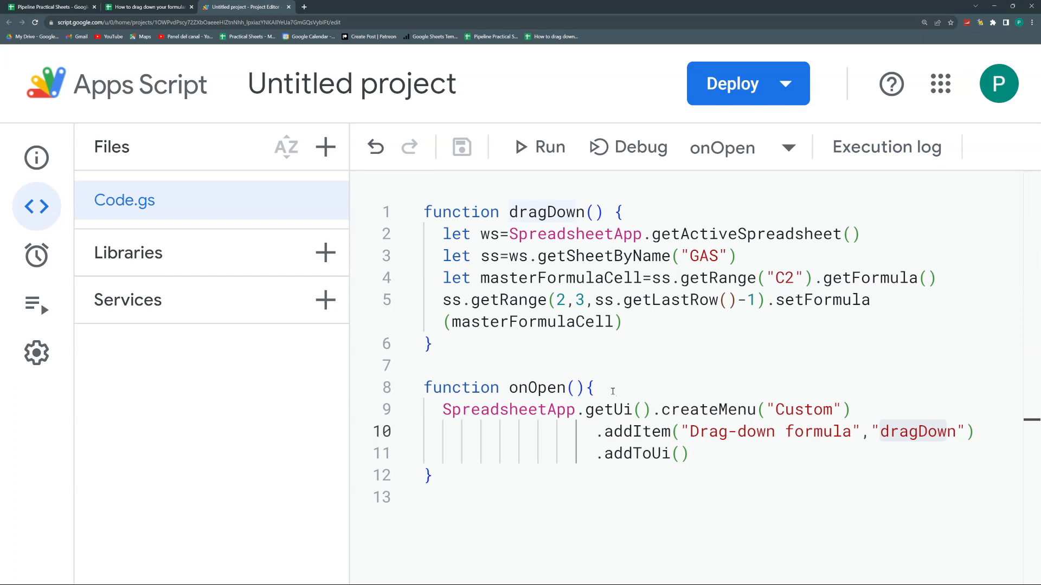
pyautogui.click(610, 387)
pyautogui.press('Return')
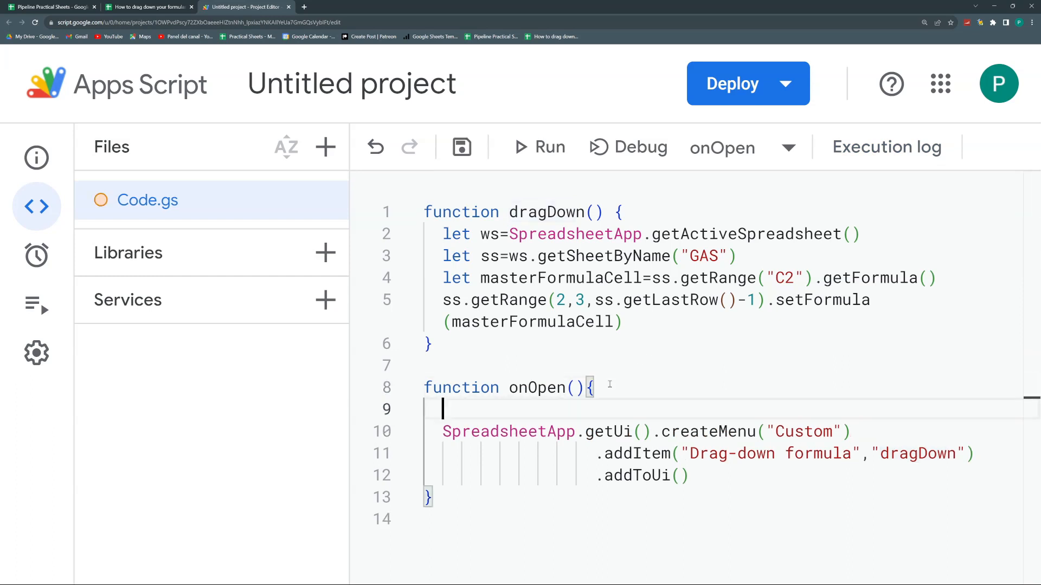
pyautogui.write('dragDown(')
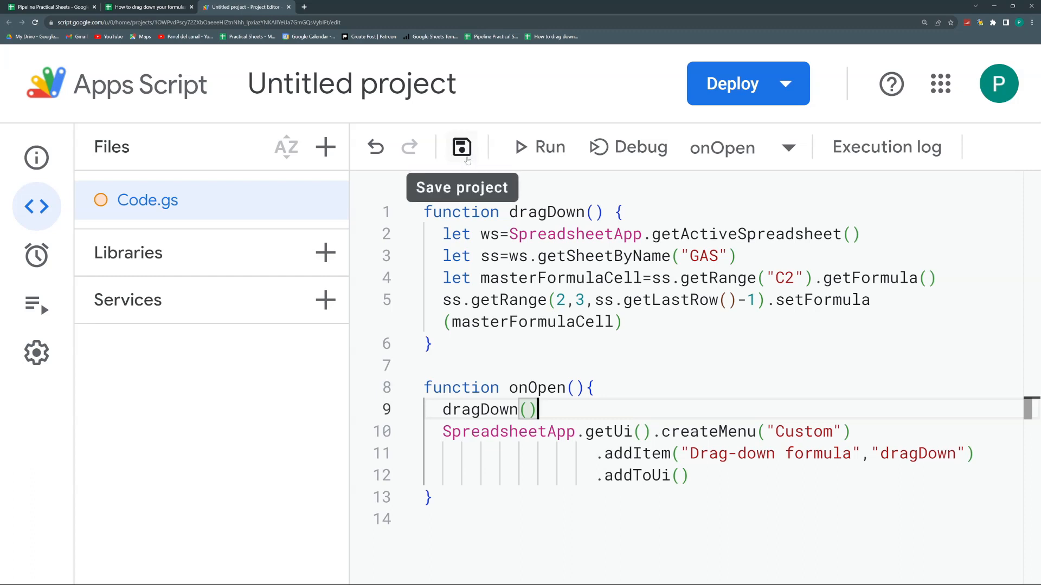
# Return to the spreadsheet and review the ArrayFormula, LAMBDA + MAP and GAS sheets in turn.
pyautogui.click(148, 3)
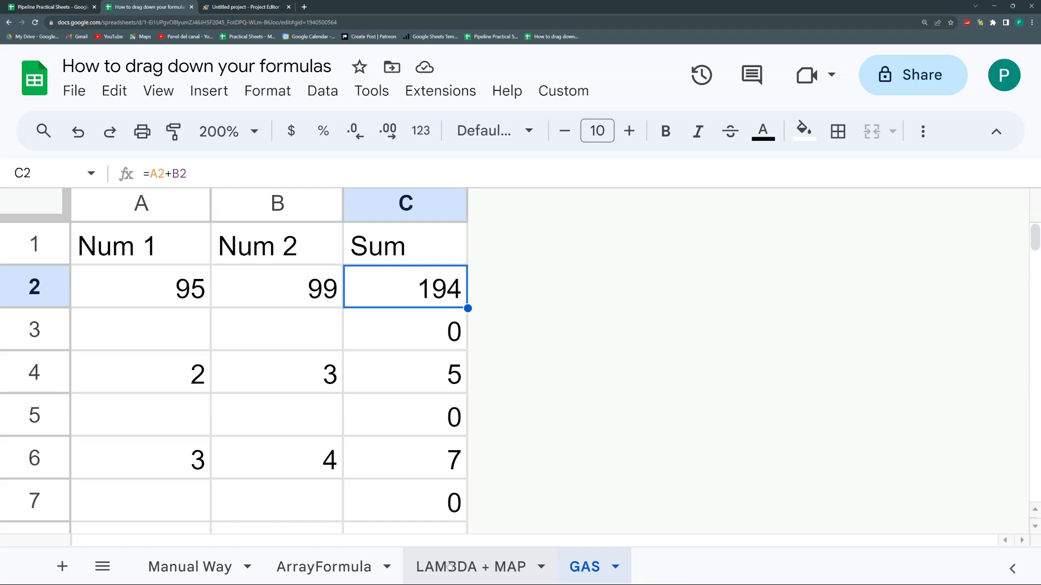
pyautogui.click(325, 567)
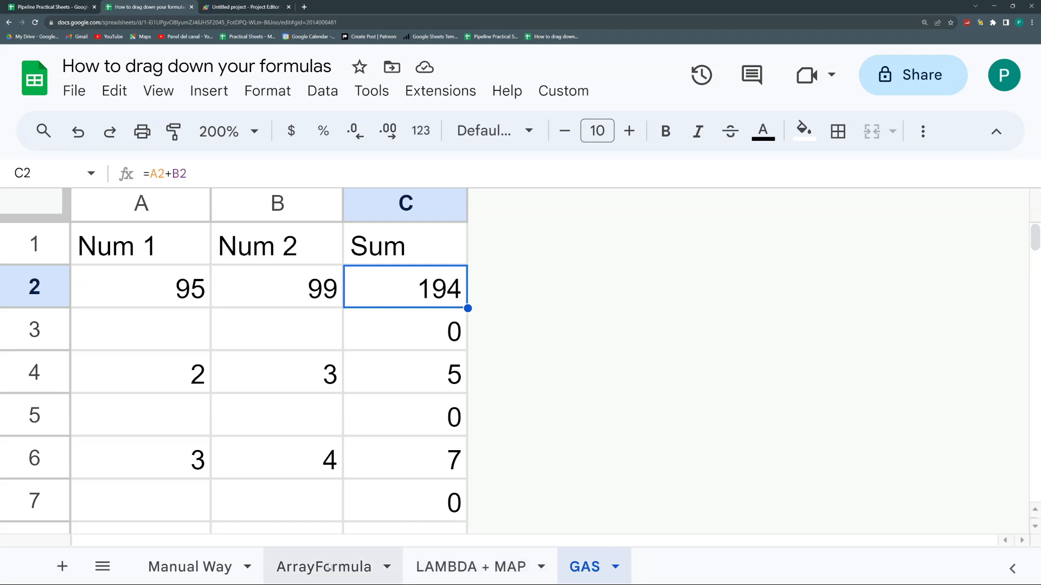
pyautogui.click(455, 569)
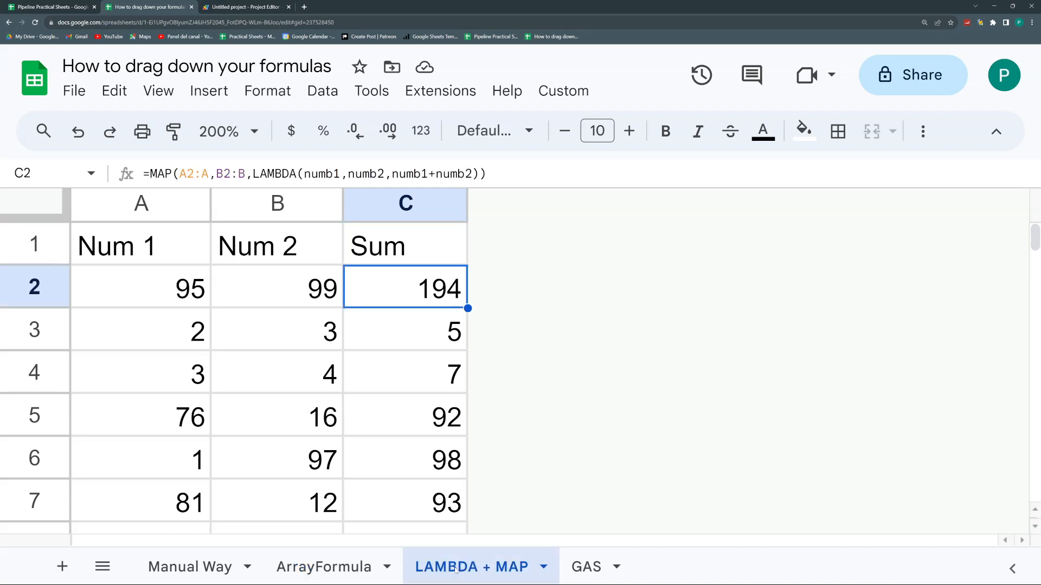
pyautogui.click(586, 567)
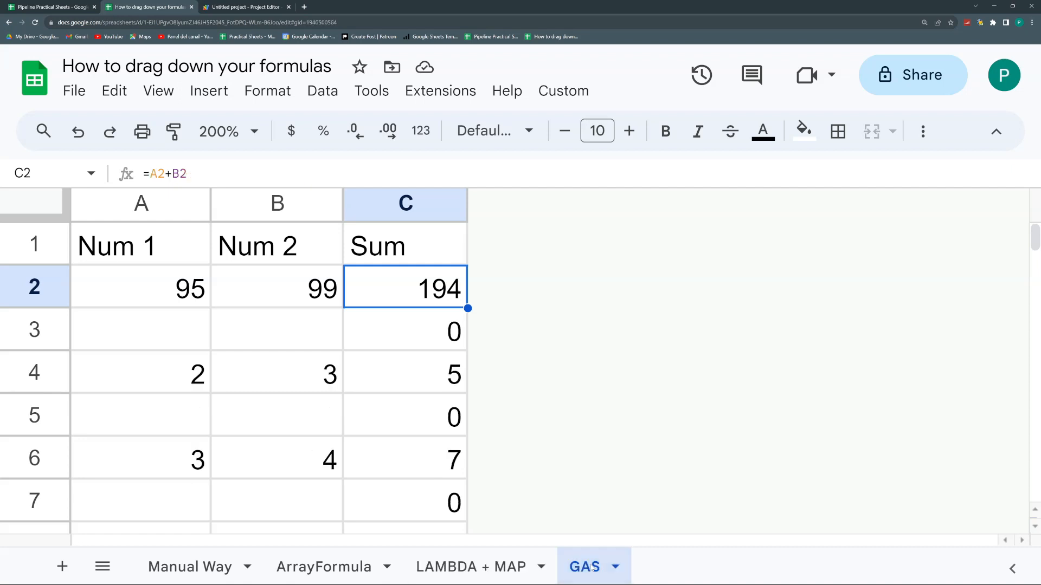